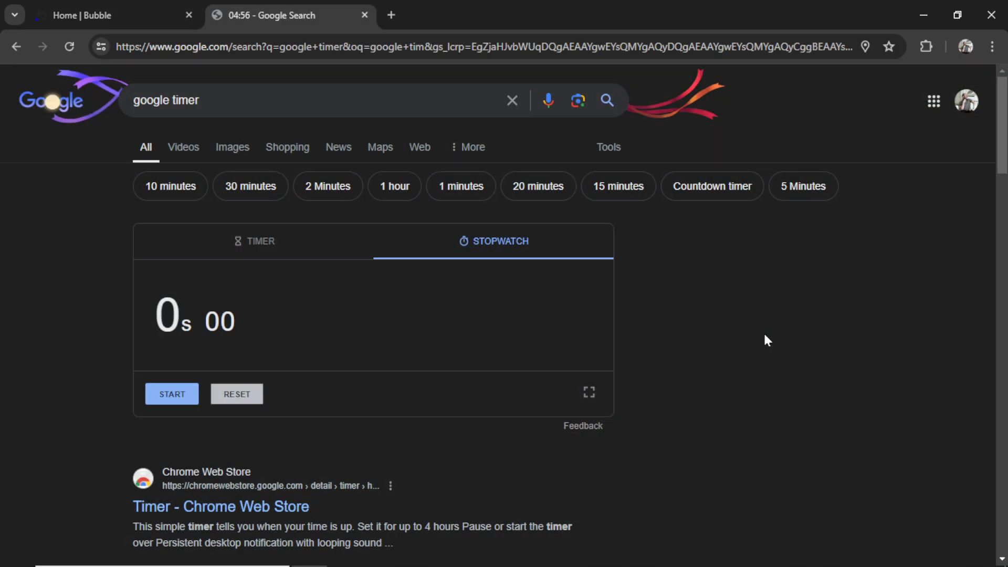
Start the stopwatch and generate Build Guides for the 'AI image generator' app idea
left_click(173, 395)
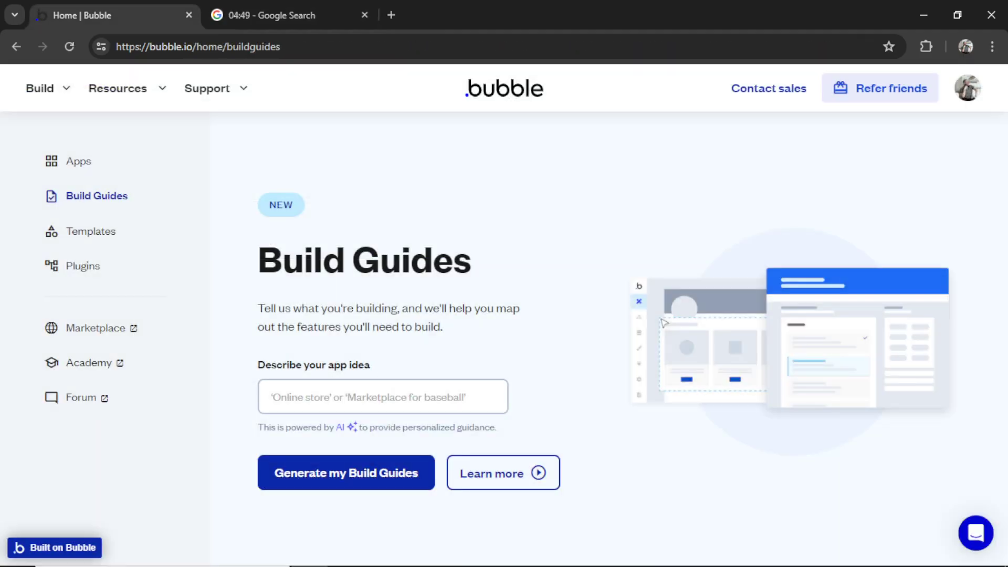
type("AI image generator")
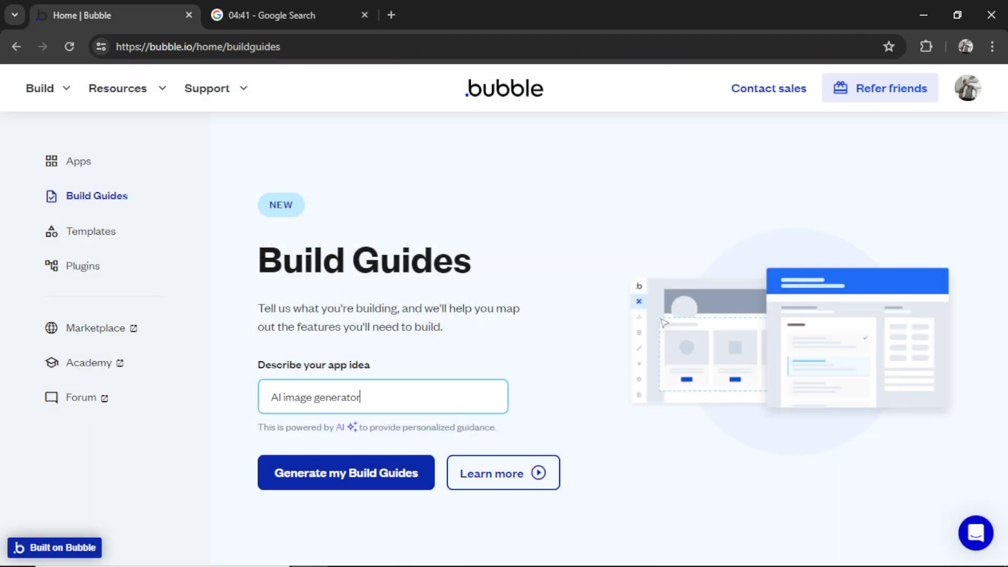
left_click(369, 479)
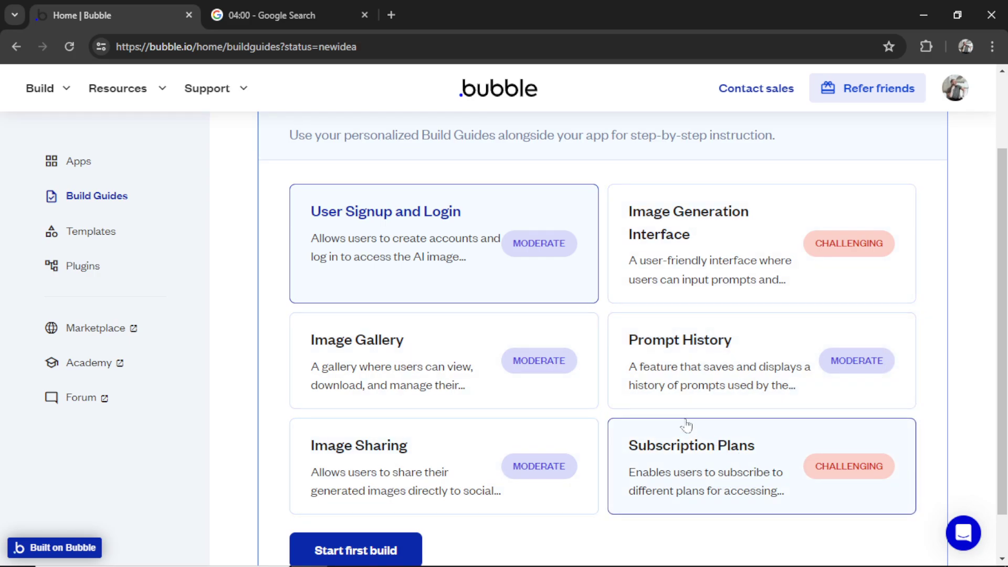
scroll(603, 419, "down", 1)
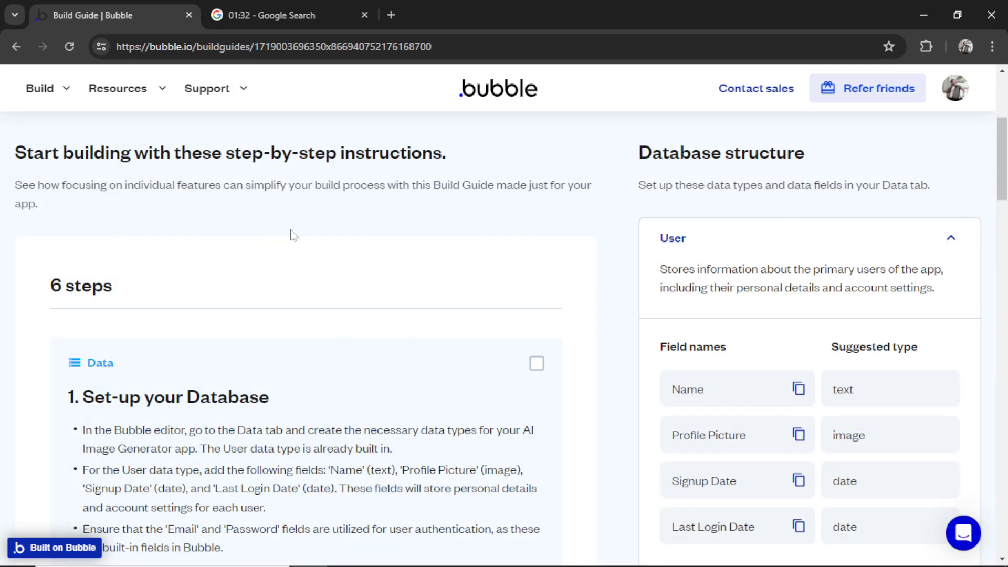
Scroll through the six-step User Signup and Login guide to the Launch editor banner
scroll(456, 304, "down", 3)
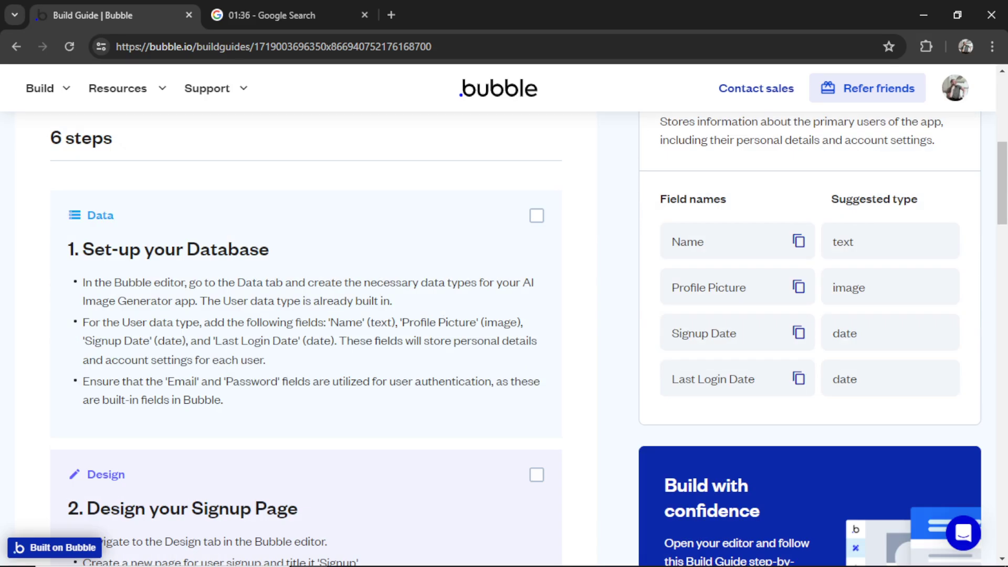
scroll(382, 371, "down", 5)
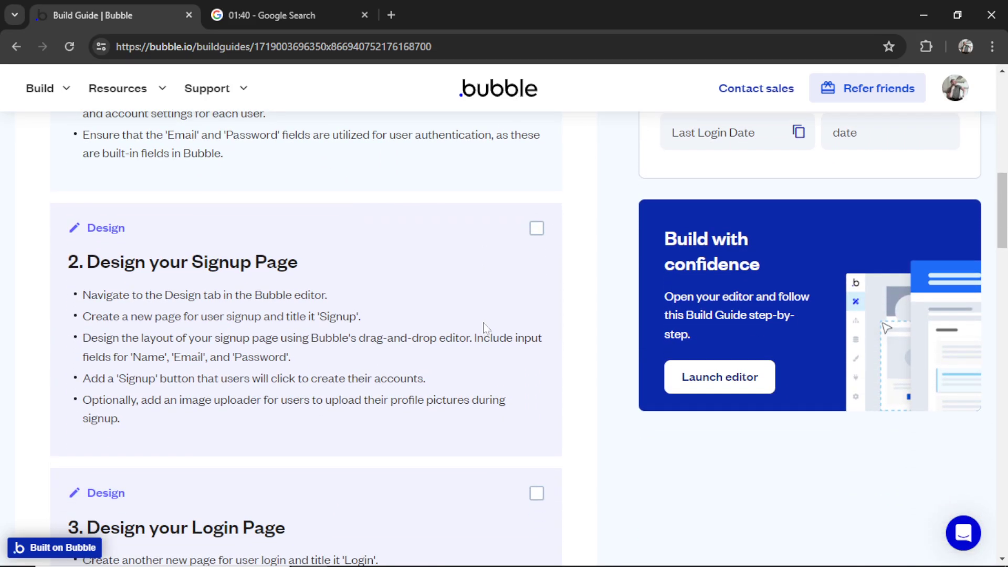
scroll(486, 328, "down", 6)
scroll(485, 329, "down", 6)
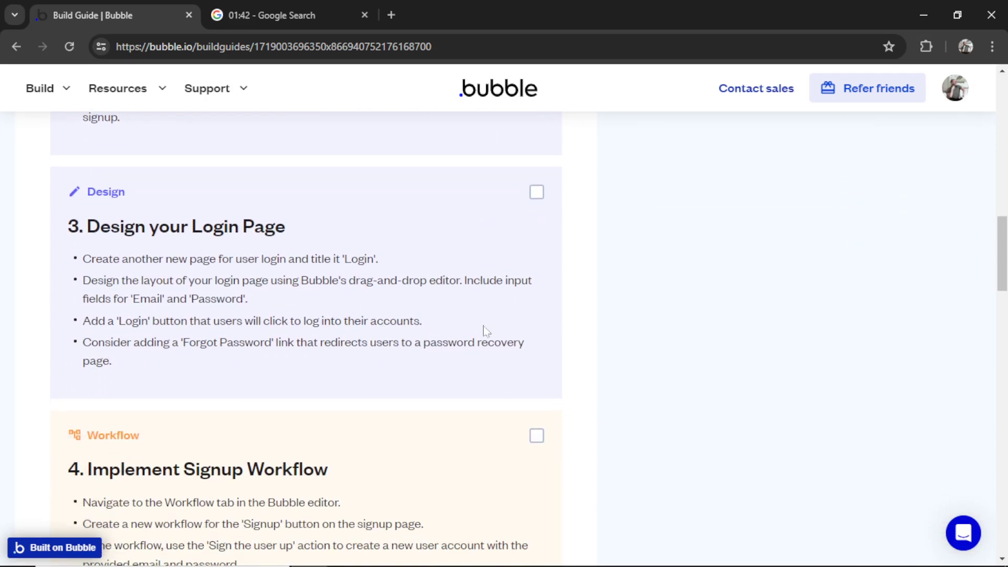
scroll(483, 332, "down", 6)
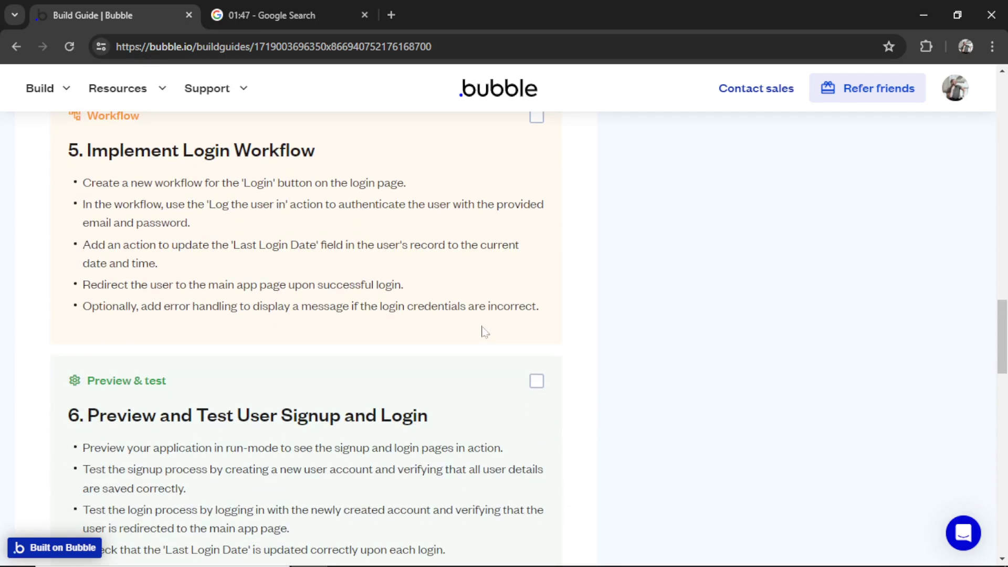
scroll(484, 331, "down", 2)
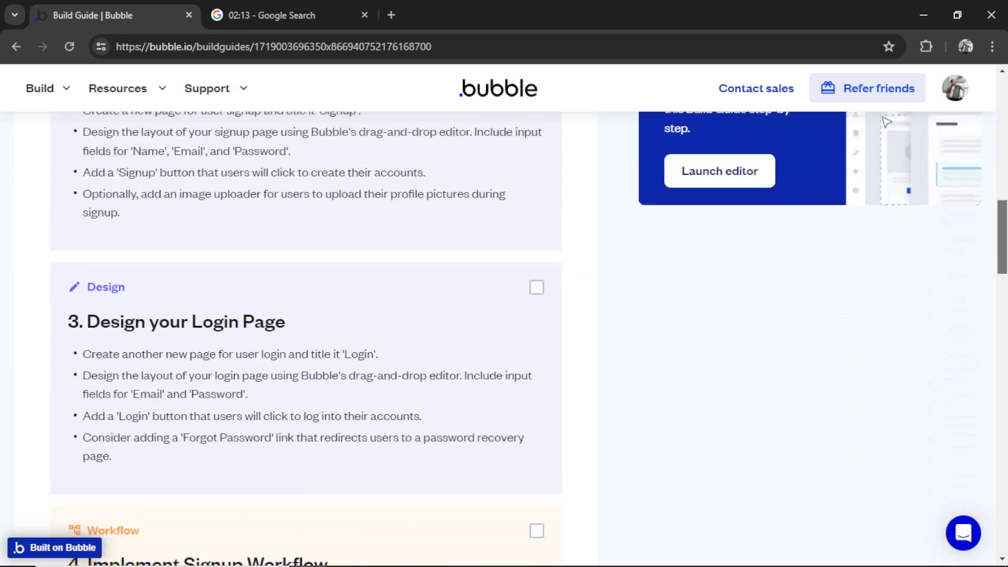
left_click_drag(1001, 240, 999, 466)
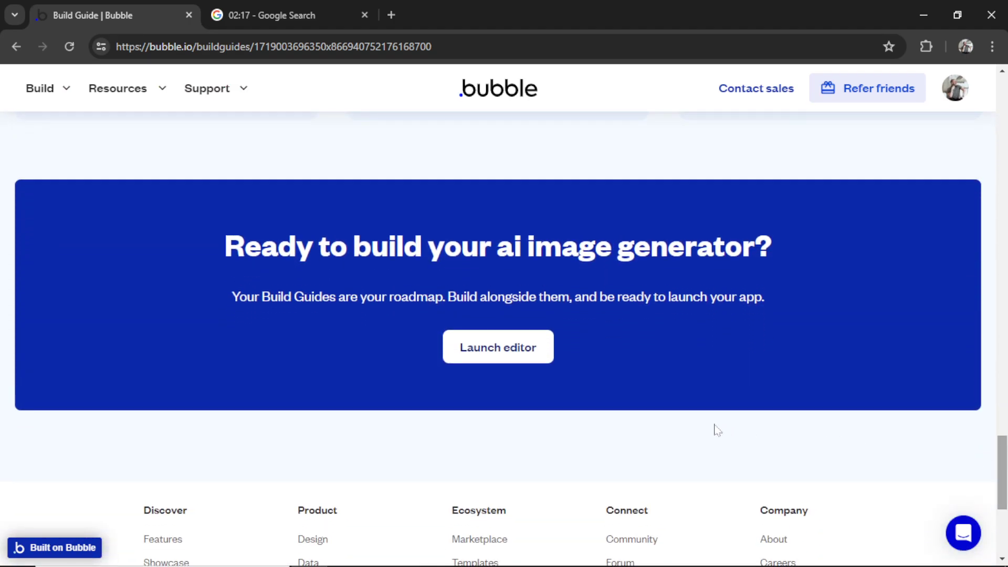
Launch the editor and create a new app 'ai-image-generator' with the free basic features
left_click(529, 361)
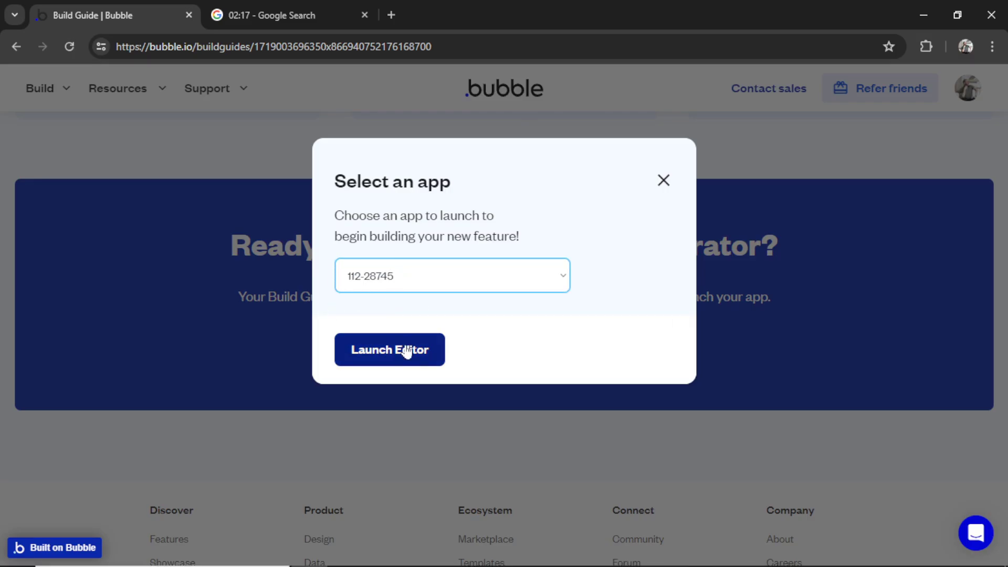
left_click(413, 353)
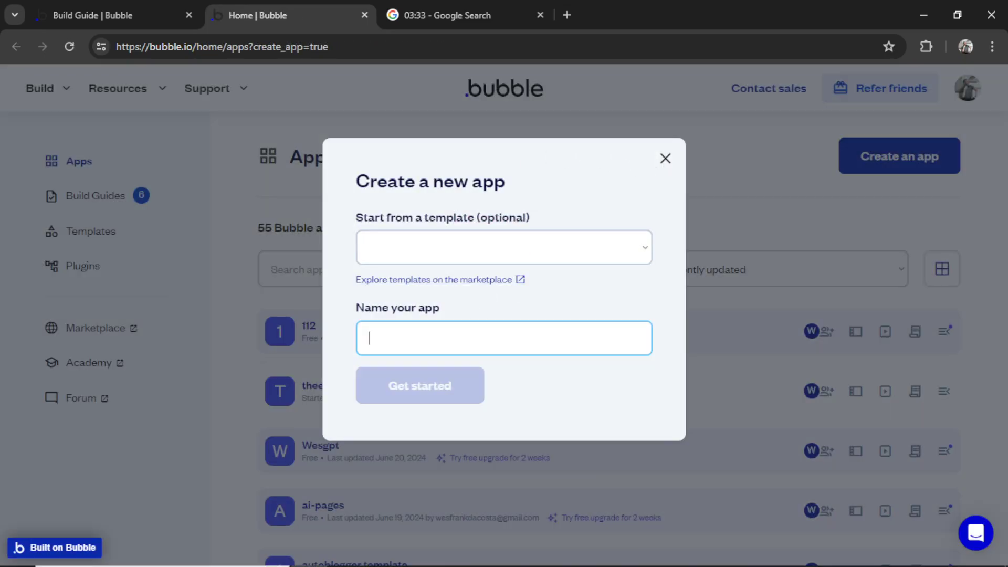
type("ai-image-generator")
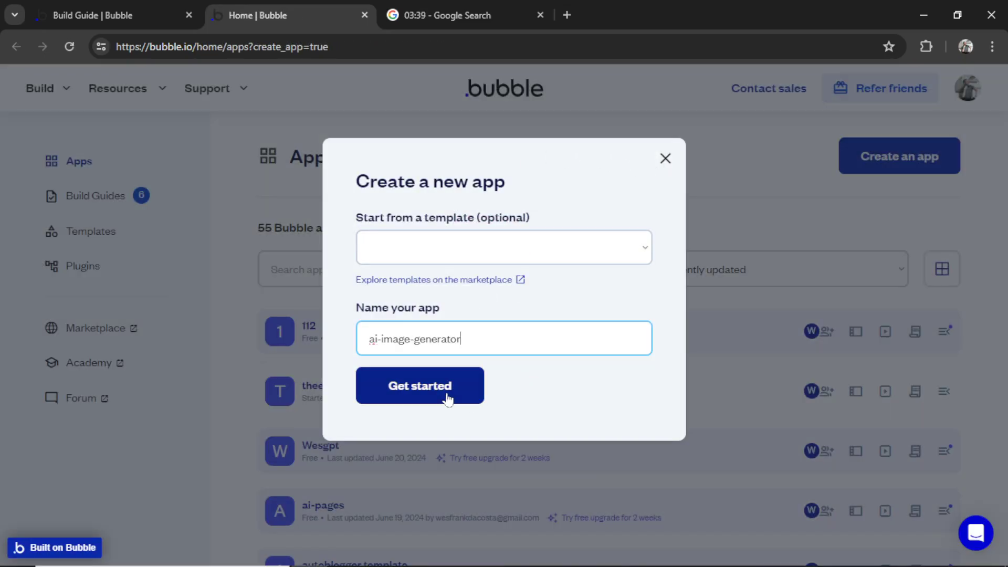
left_click(448, 399)
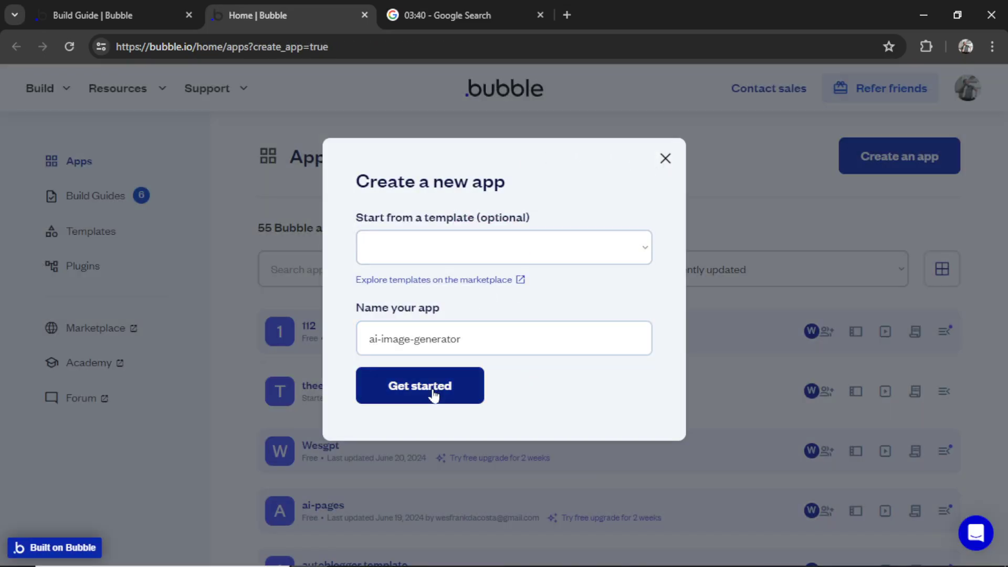
left_click(226, 499)
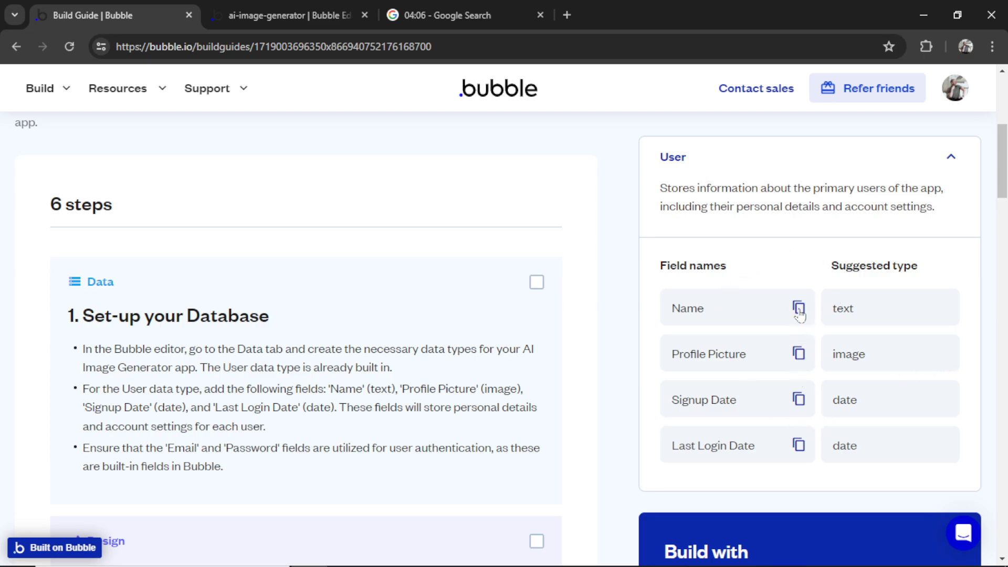
Add Name (text) and Profile Picture (image) fields to the User data type
key("ctrl+Tab")
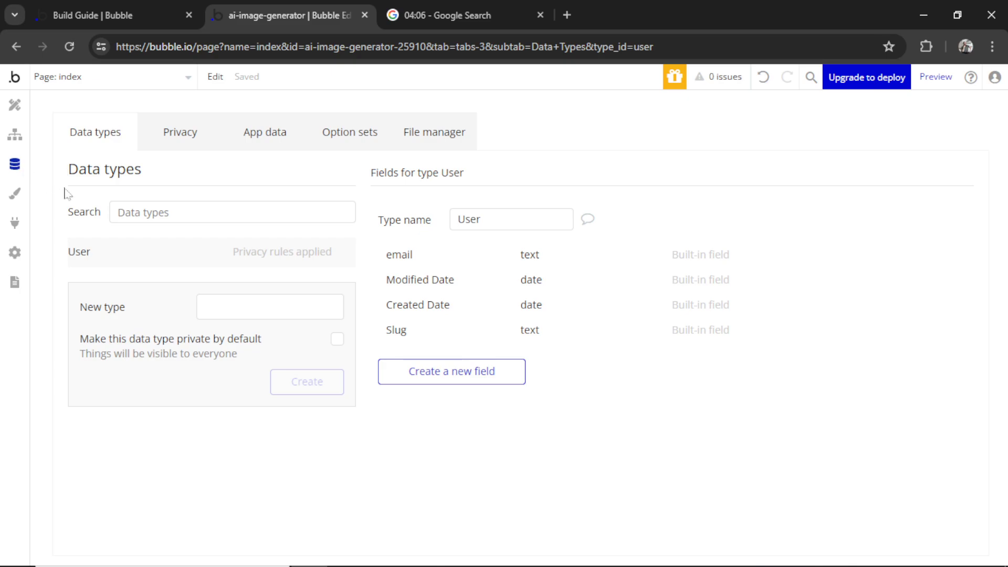
left_click(453, 375)
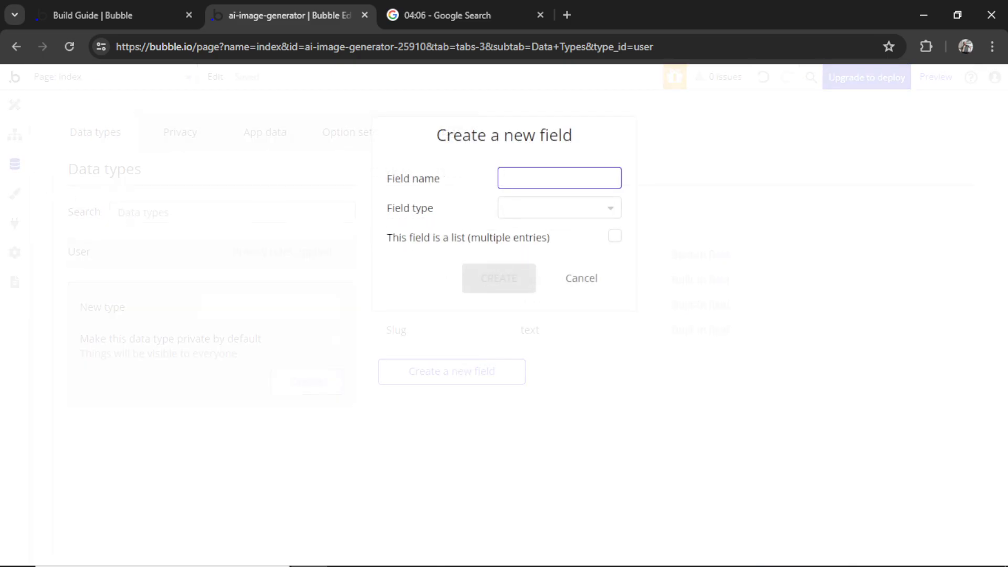
type("Name---text---no")
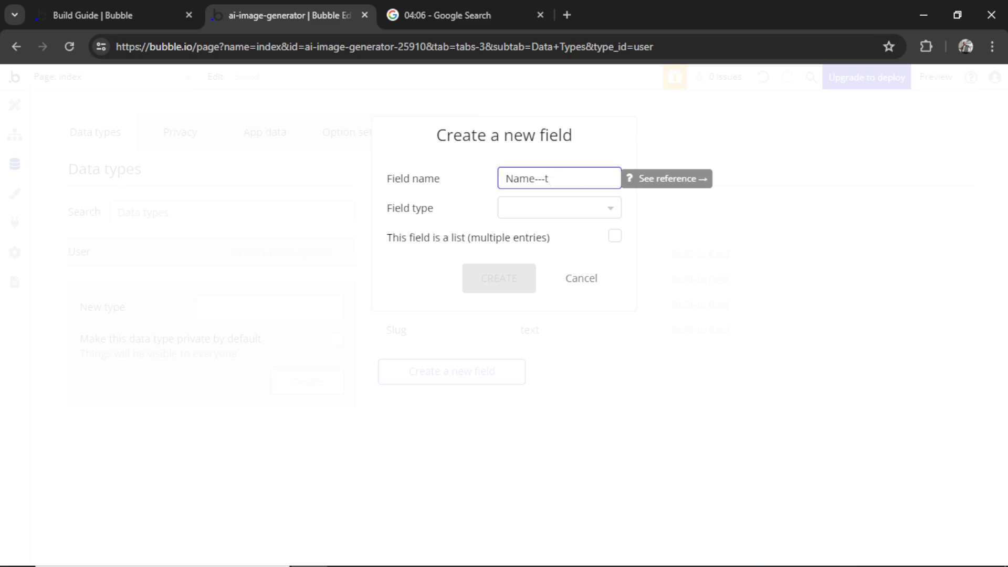
left_click(594, 208)
left_click(545, 294)
left_click(503, 278)
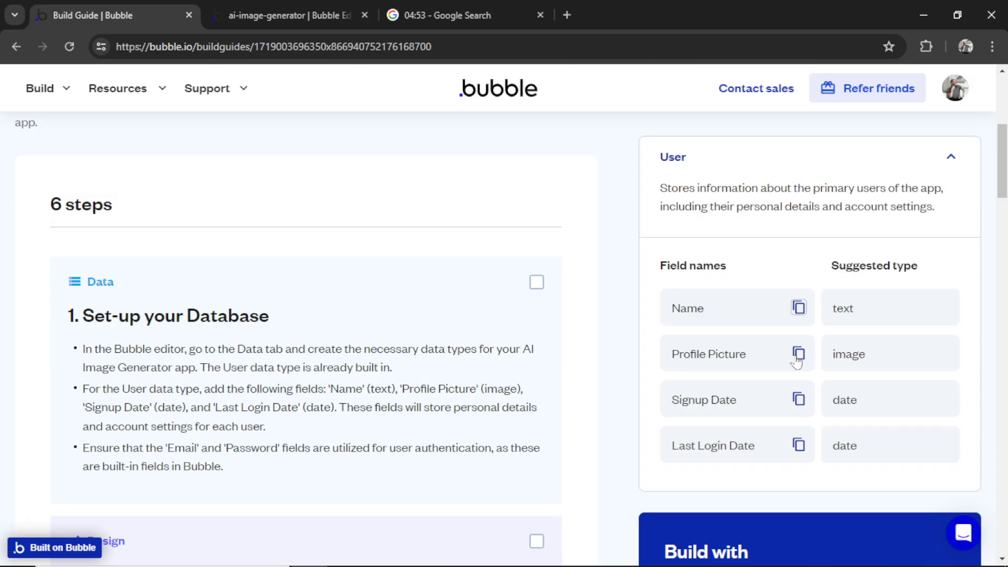
left_click_drag(772, 355, 671, 355)
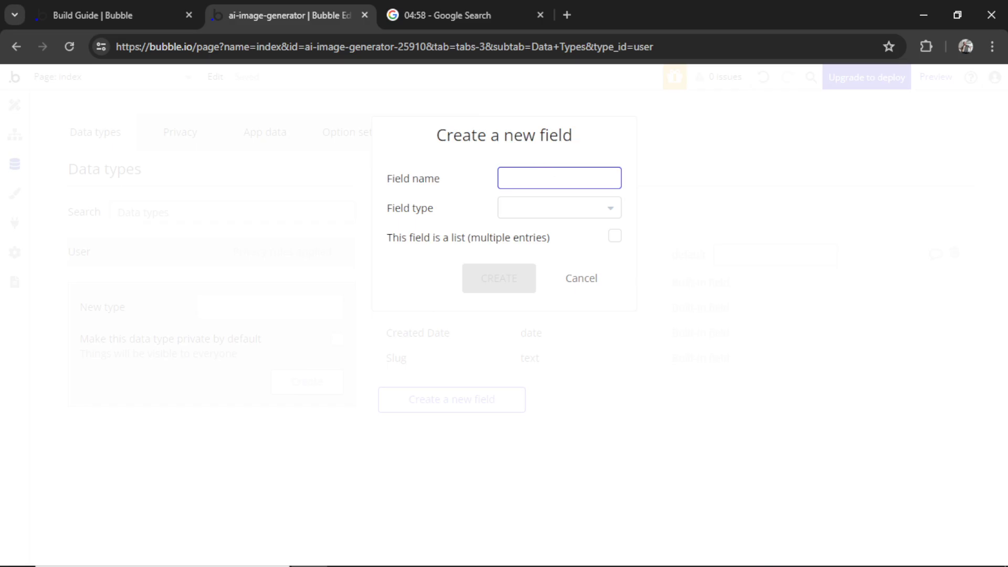
type("Profile Picture")
left_click(556, 209)
left_click(529, 458)
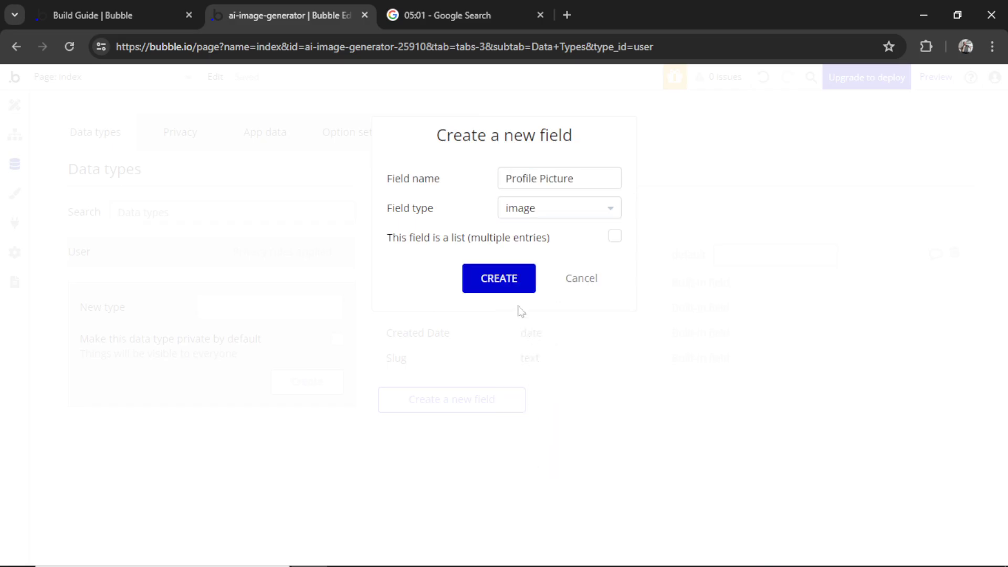
left_click(499, 276)
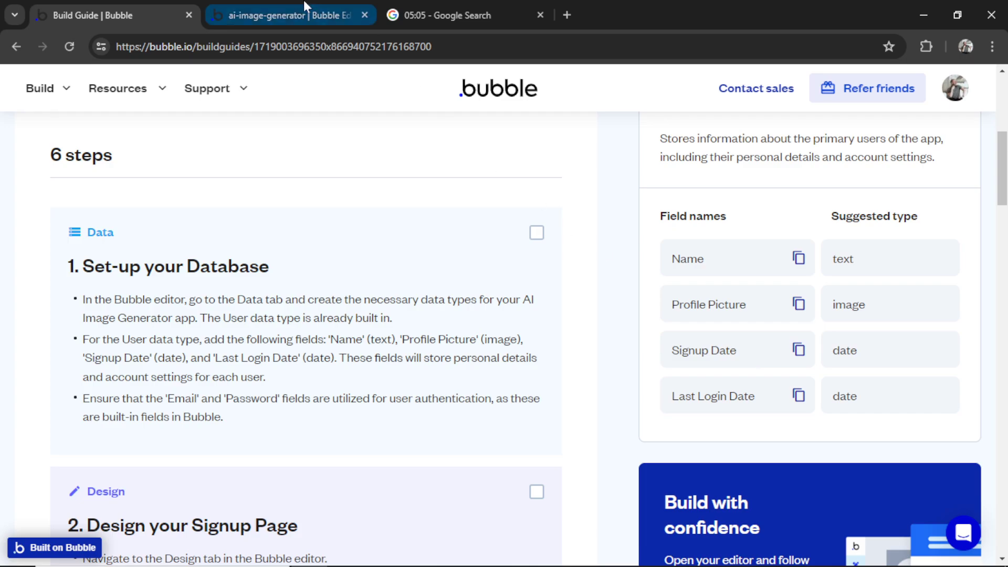
Add a Last Login Date (date) field to User and tick off the guide's database step
left_click(304, 6)
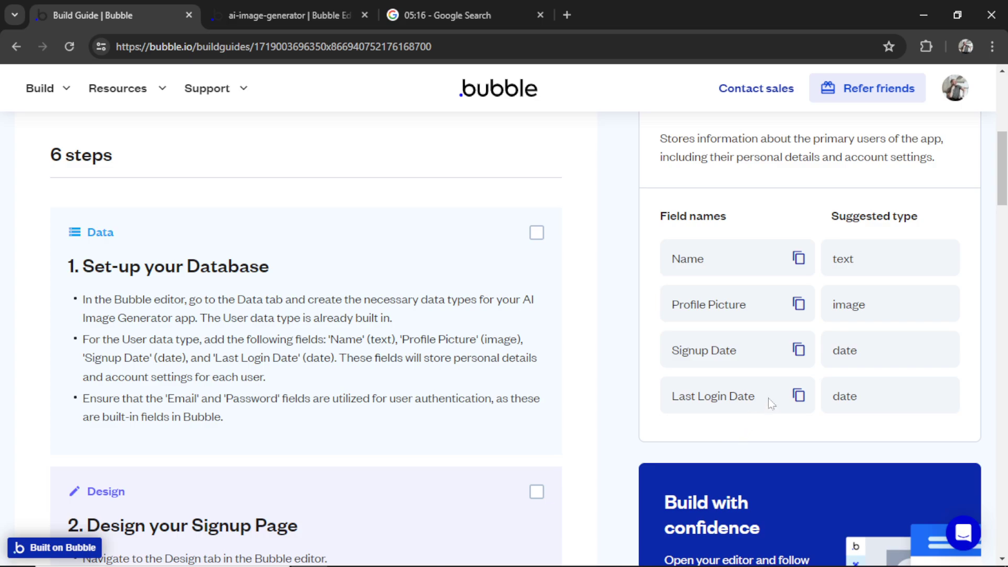
left_click_drag(767, 398, 672, 405)
left_click(279, 6)
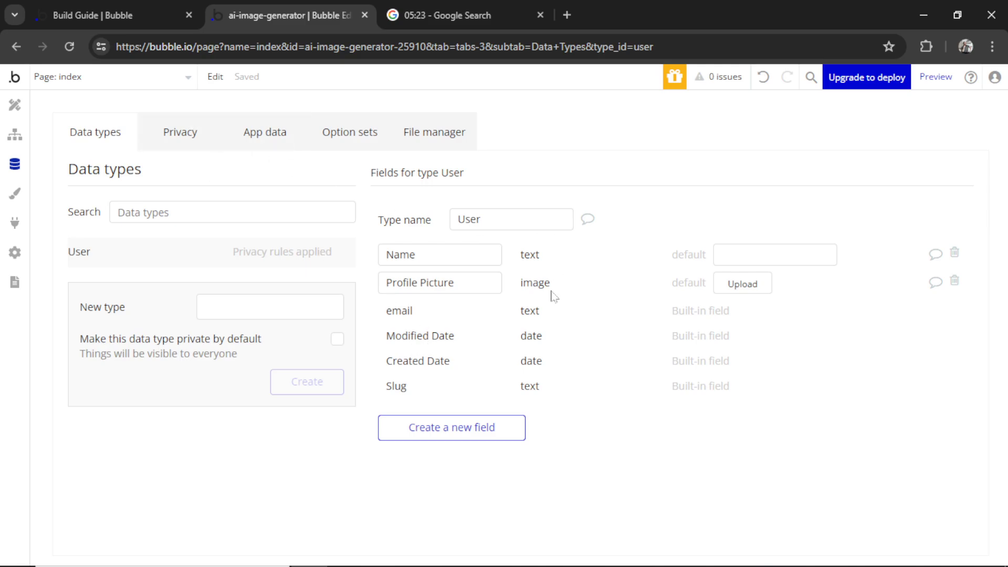
left_click(489, 433)
type("Last Login Date")
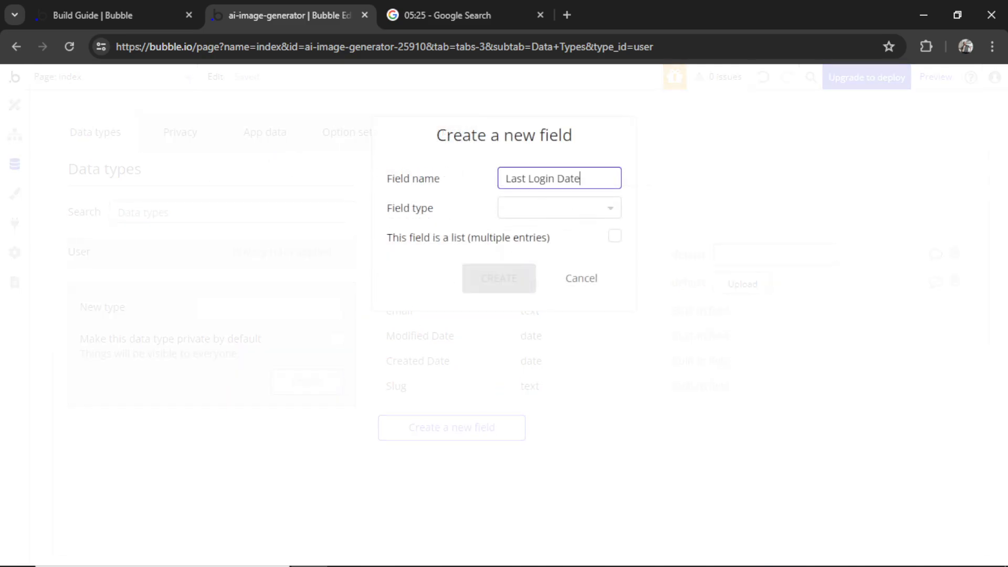
left_click(559, 208)
left_click(563, 356)
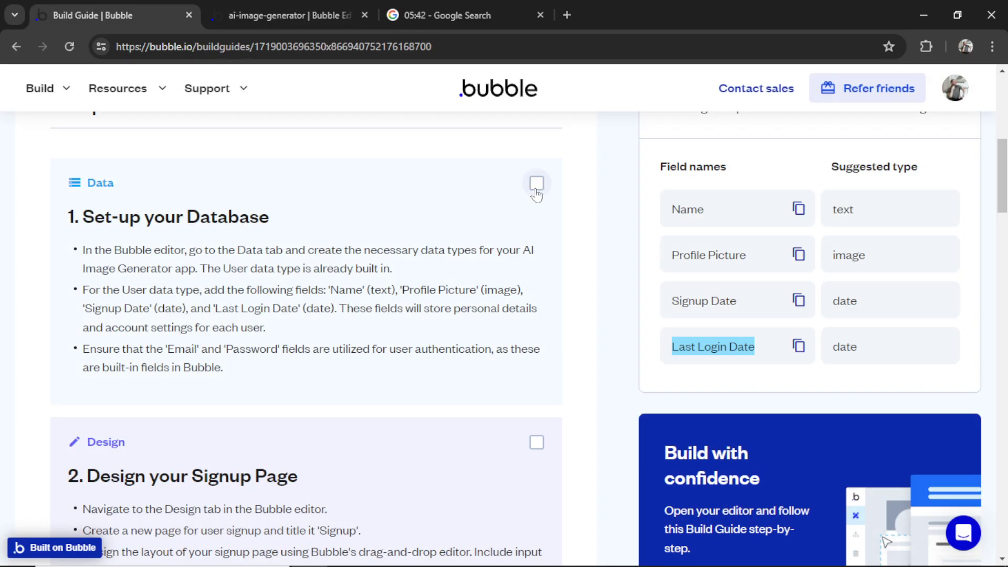
left_click(537, 182)
scroll(566, 315, "down", 5)
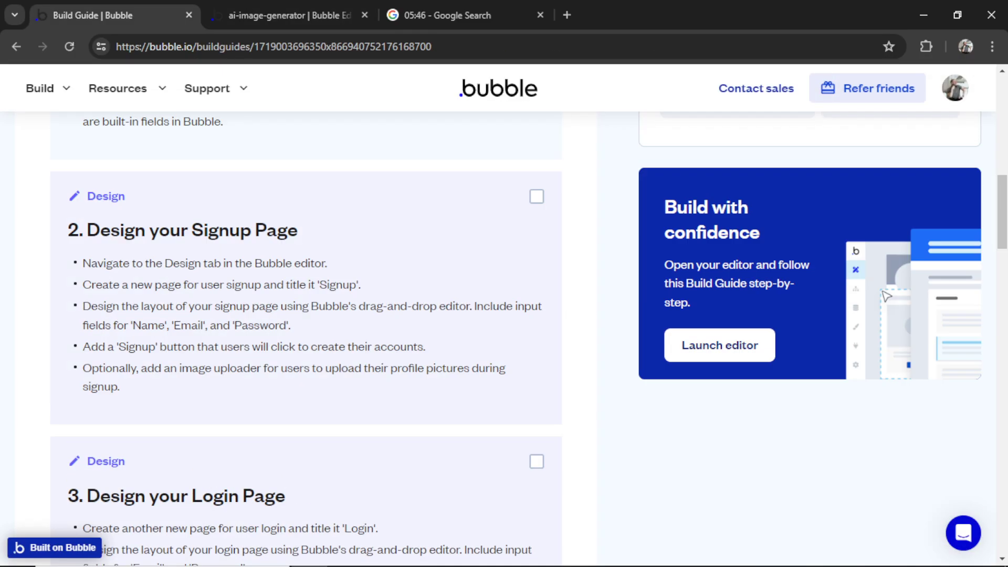
left_click(289, 14)
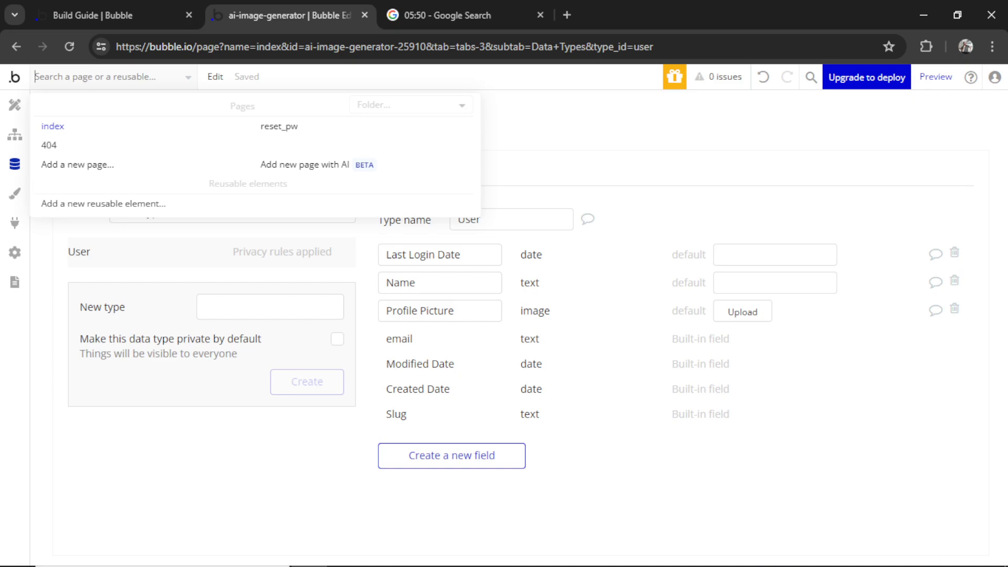
Have Bubble AI generate a Sign In page from a black-page description
left_click(343, 177)
left_click(521, 360)
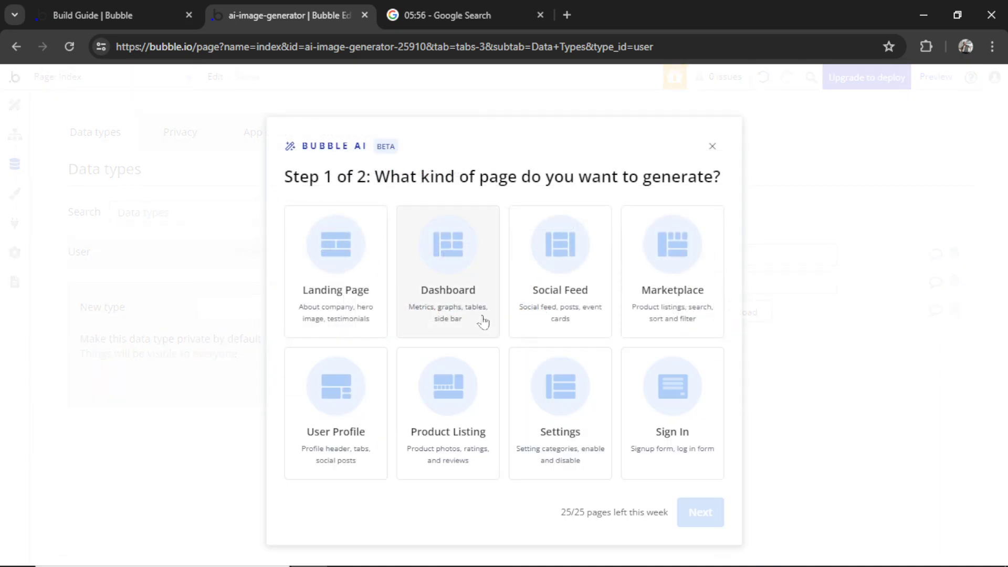
left_click(677, 418)
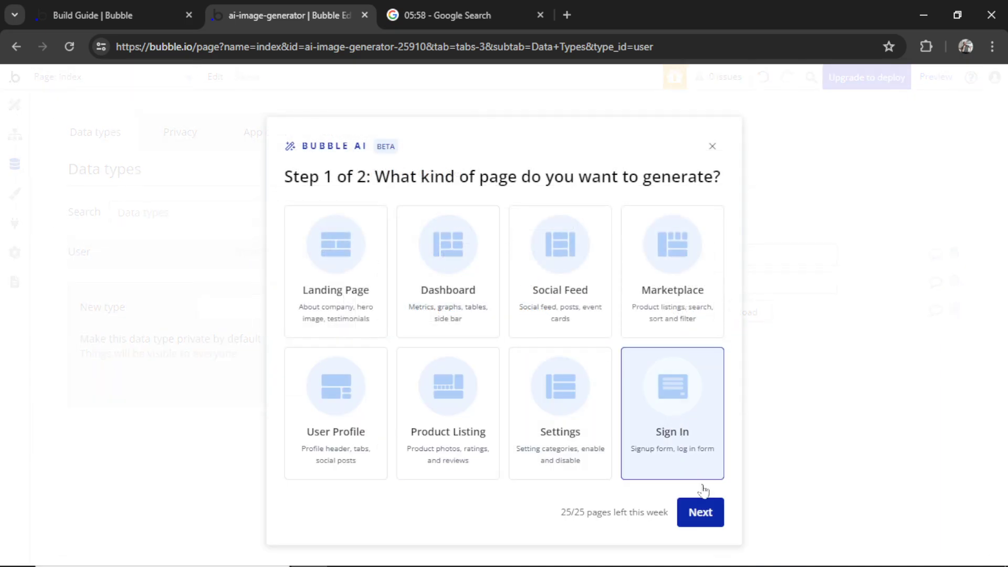
left_click(702, 512)
type("black and white")
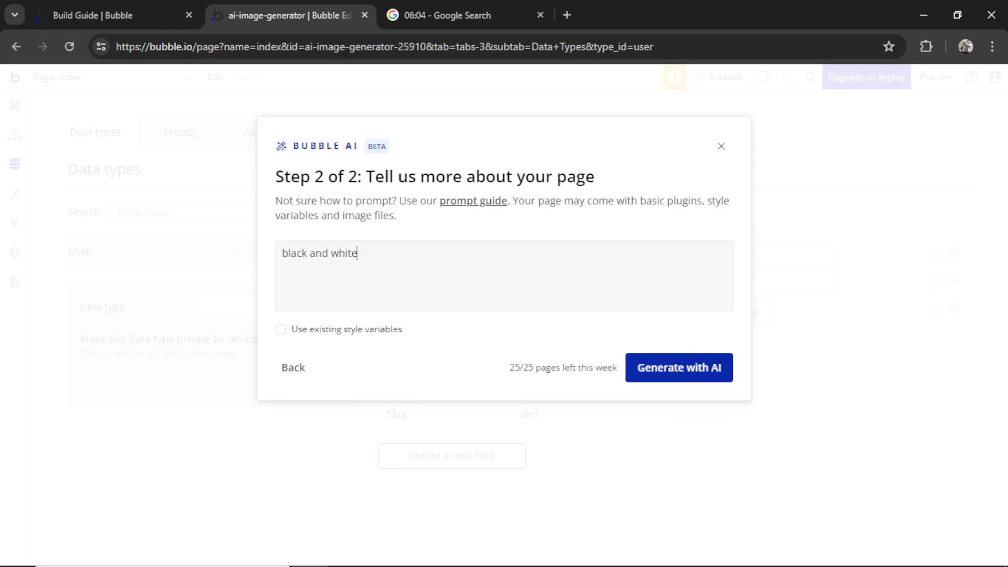
left_click(694, 377)
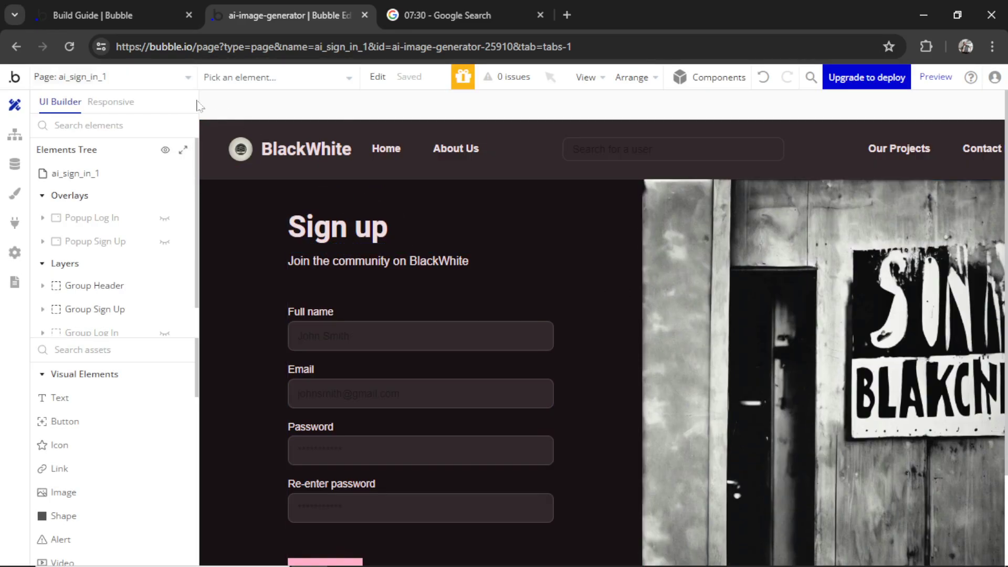
Delete the ai_sign_in_1 page and add a new 'welcome' page with a Column layout
left_click(138, 83)
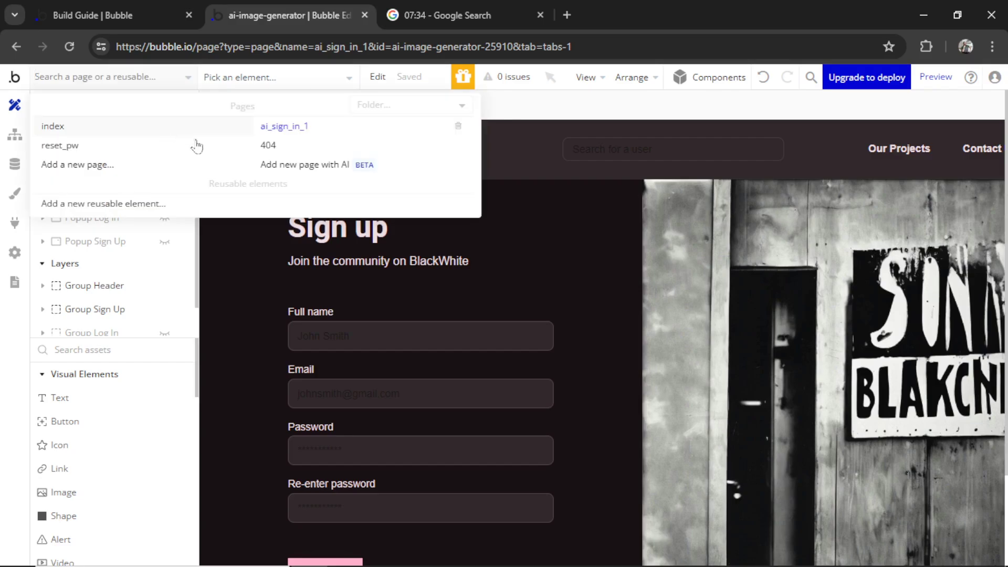
left_click(457, 128)
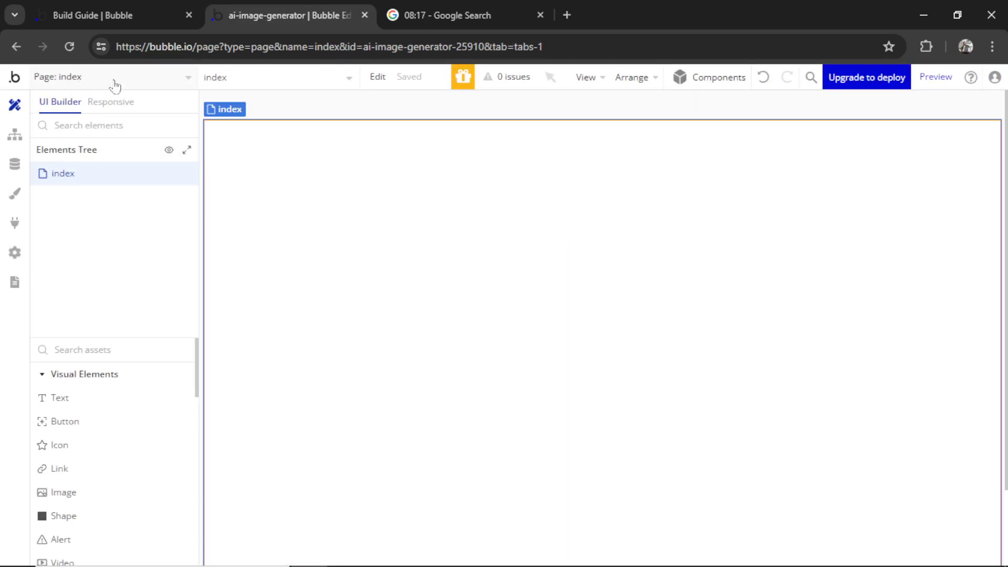
left_click(111, 81)
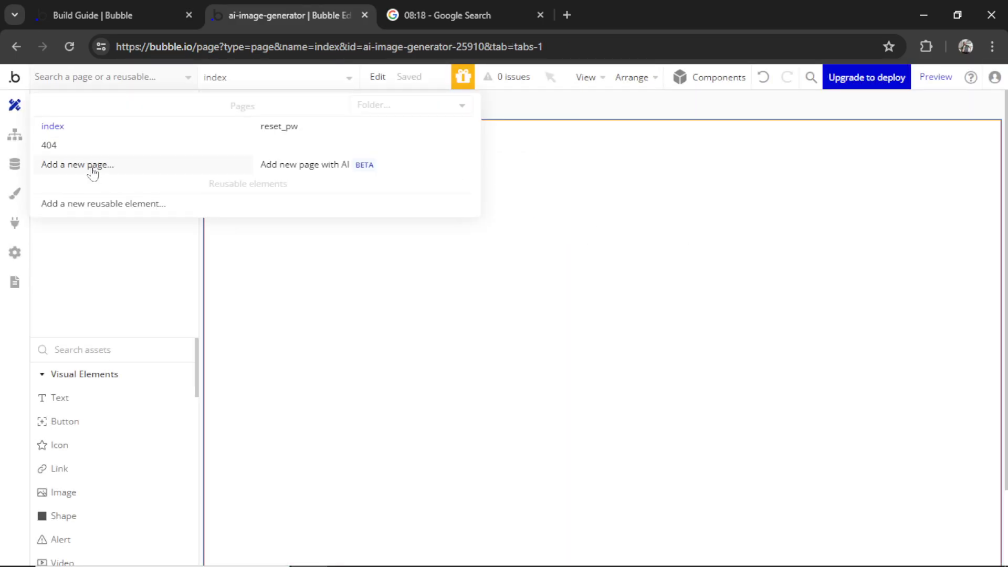
left_click(92, 166)
type("welcome")
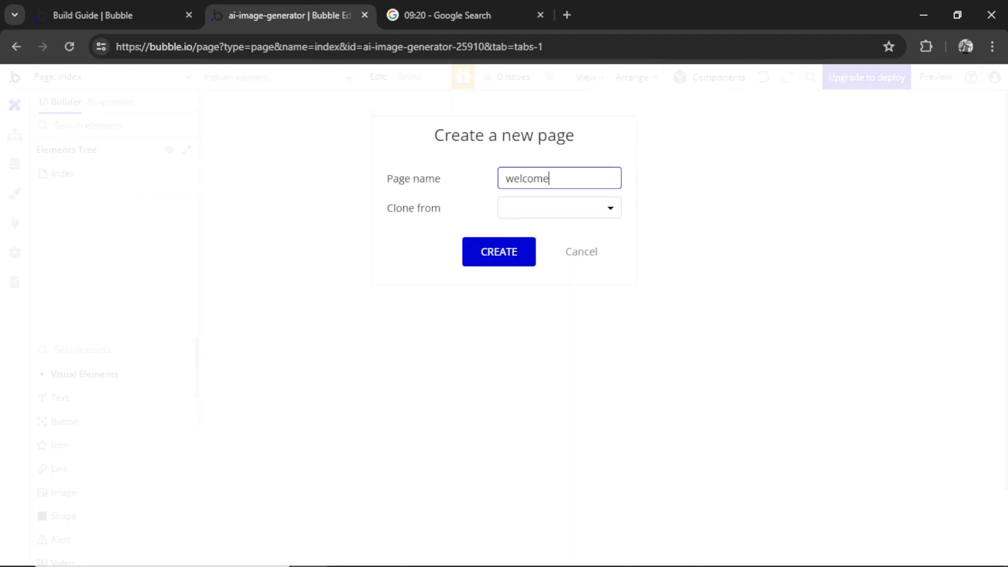
key("Return")
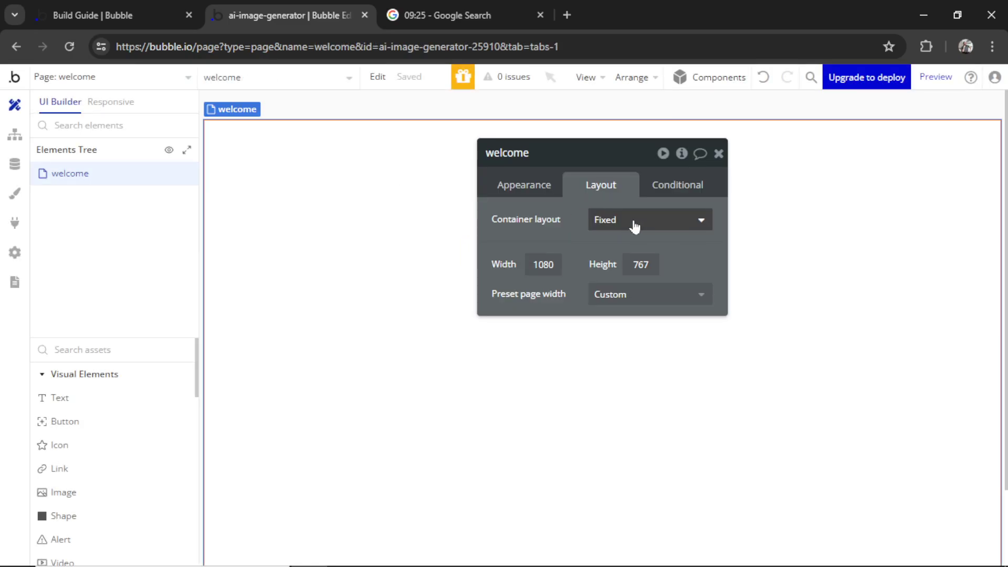
left_click(635, 224)
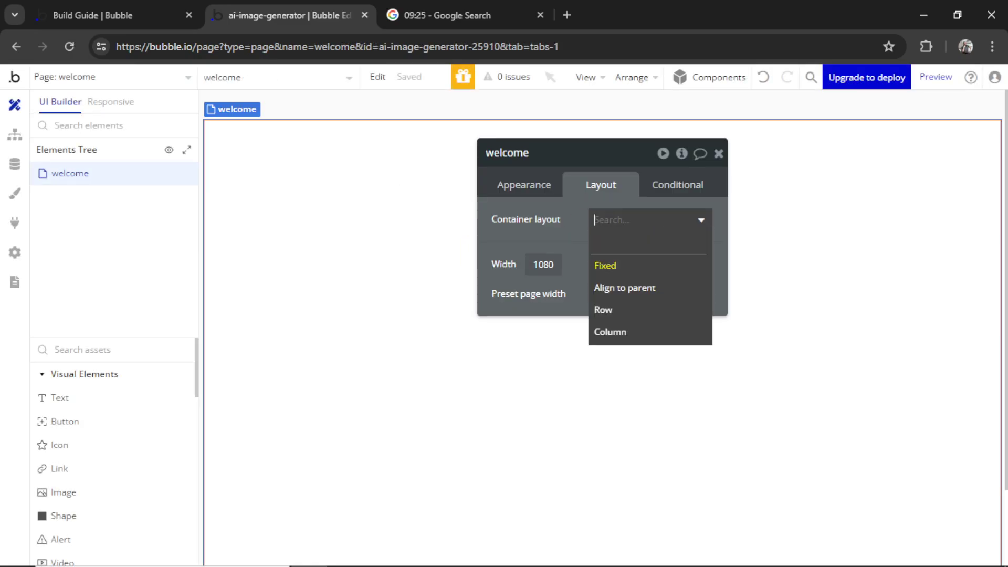
left_click(651, 337)
left_click(718, 153)
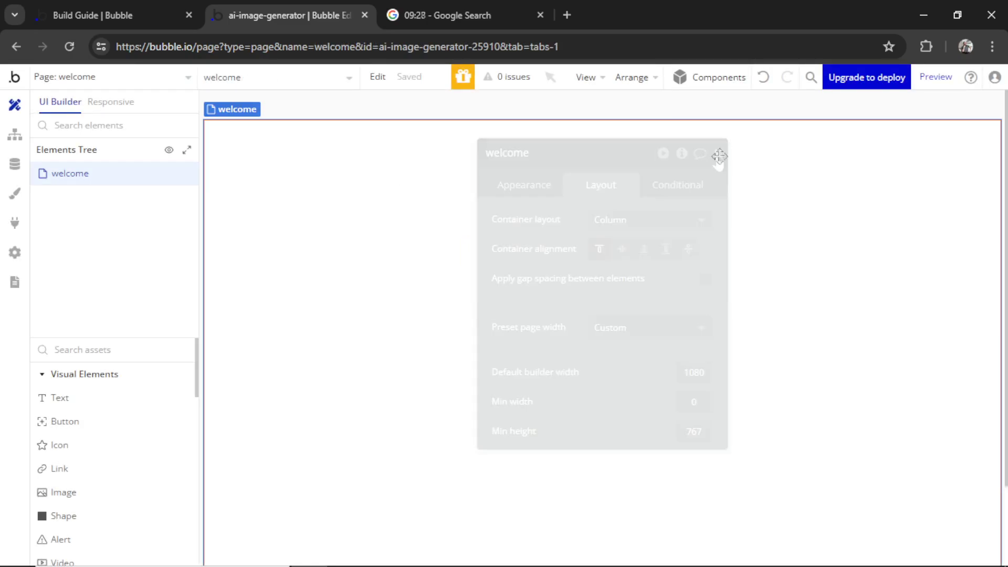
Drop the ready-made Sign up form onto welcome and start a Sign Up button workflow
left_click(719, 82)
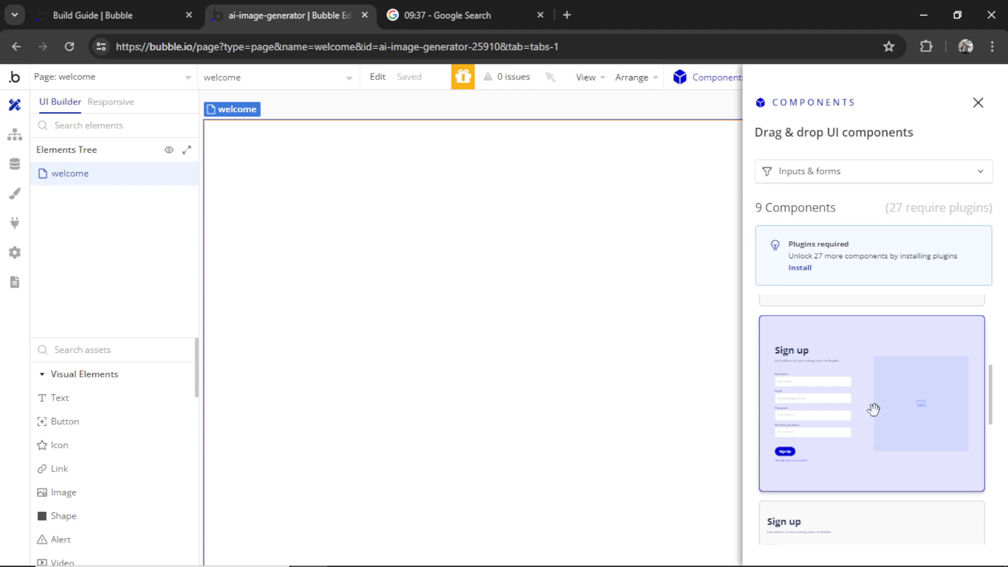
left_click_drag(873, 409, 435, 300)
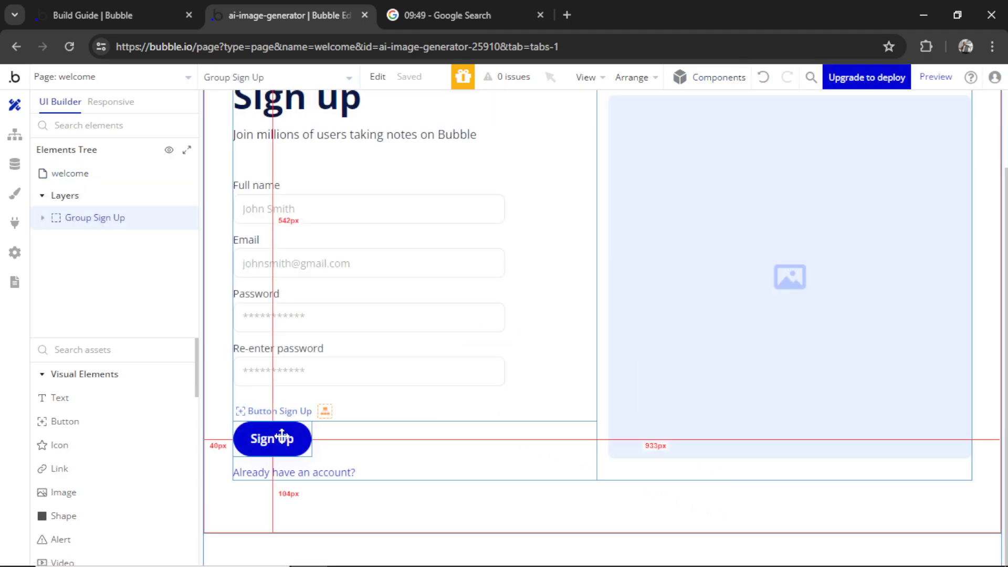
double_click(272, 439)
left_click(547, 188)
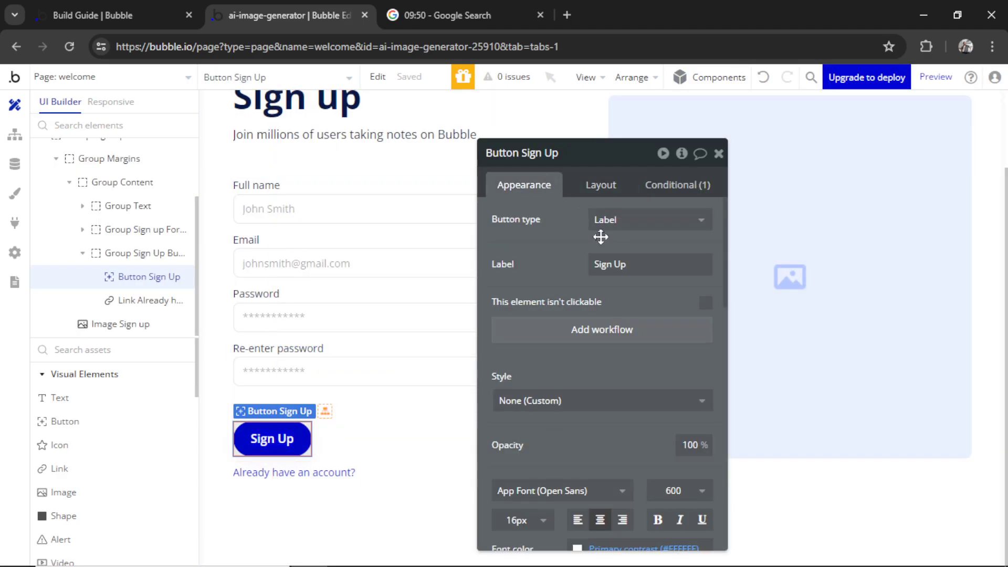
left_click(630, 333)
Add a Sign the user up action using the Input Email and Input Password values
left_click(159, 257)
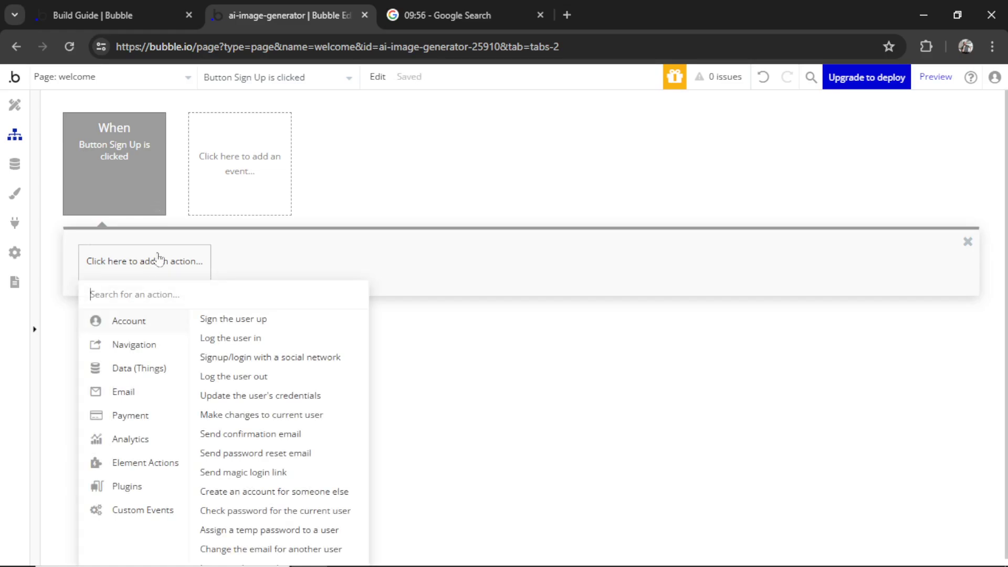
left_click(261, 320)
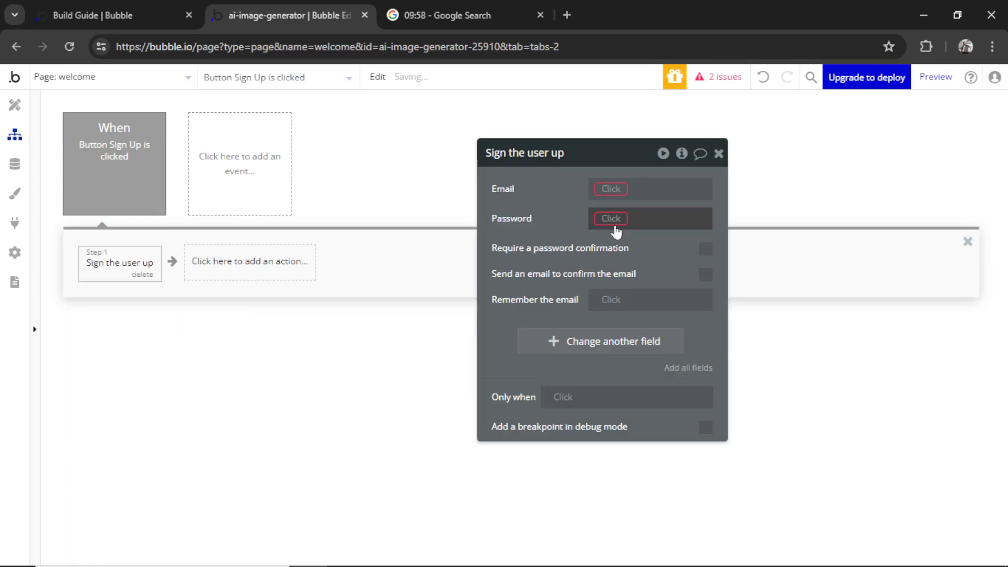
left_click(604, 189)
type("input")
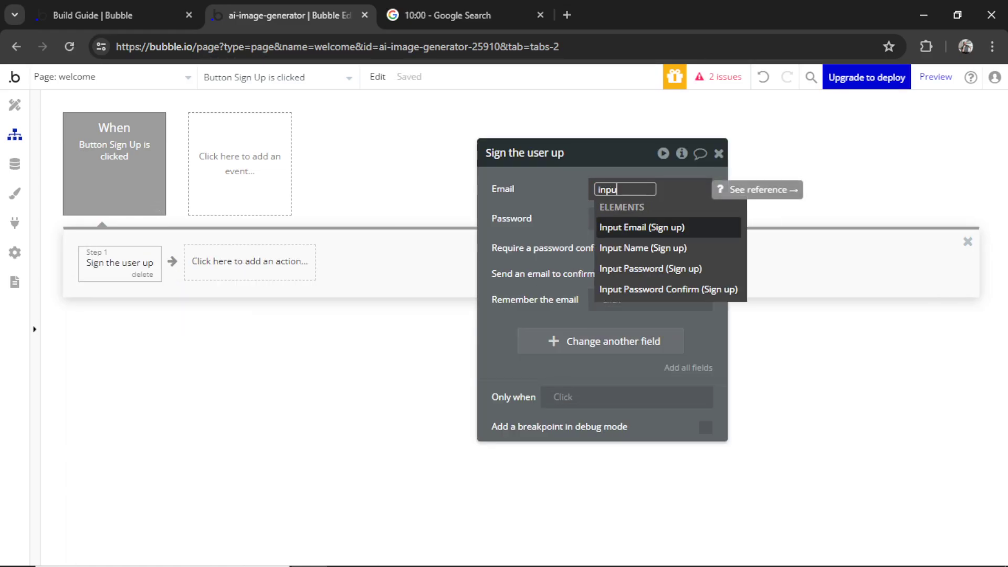
left_click(698, 227)
left_click(686, 242)
left_click(603, 227)
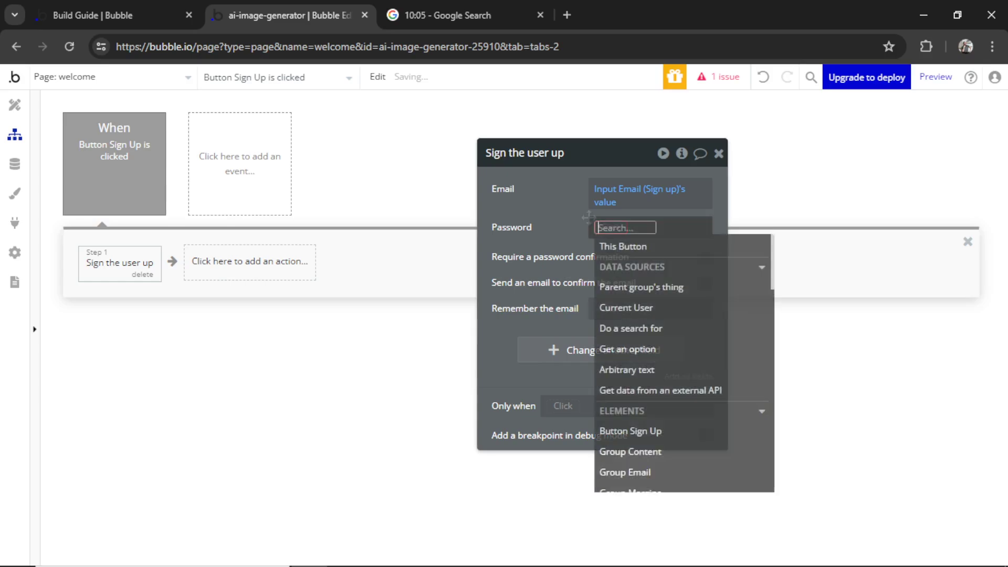
type("inp")
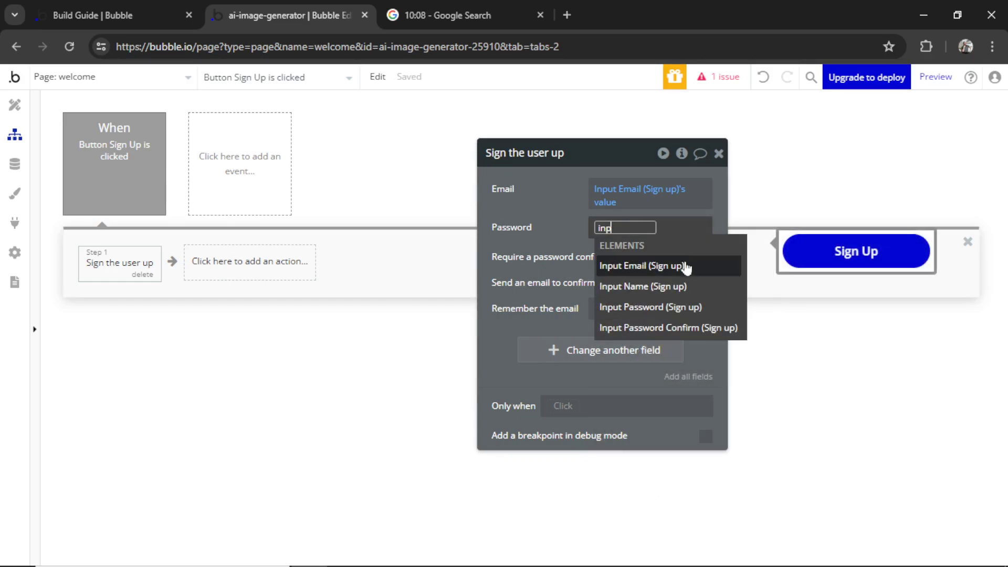
left_click(710, 310)
left_click(627, 281)
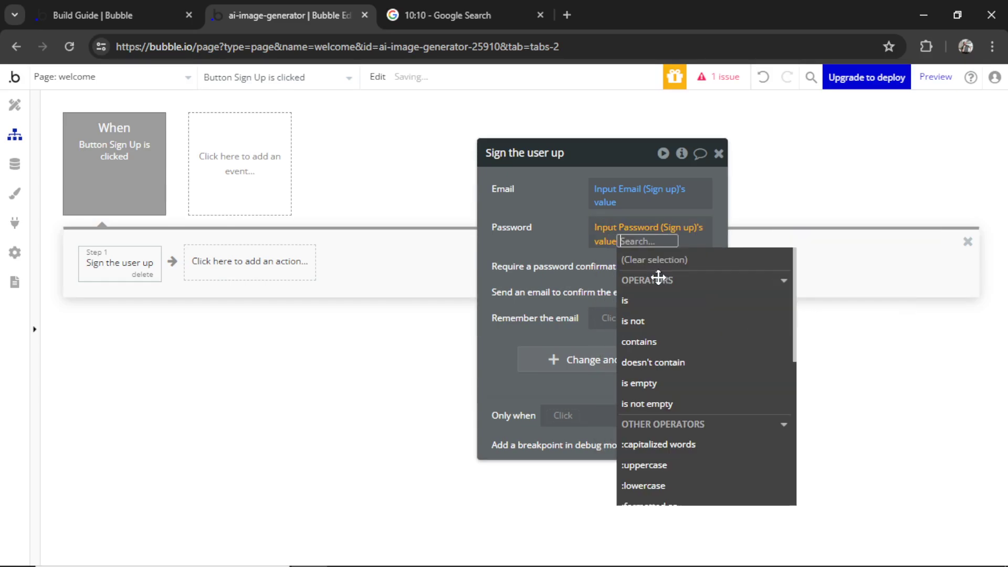
left_click(583, 246)
Require password confirmation from the Input Password Confirm value
left_click(705, 266)
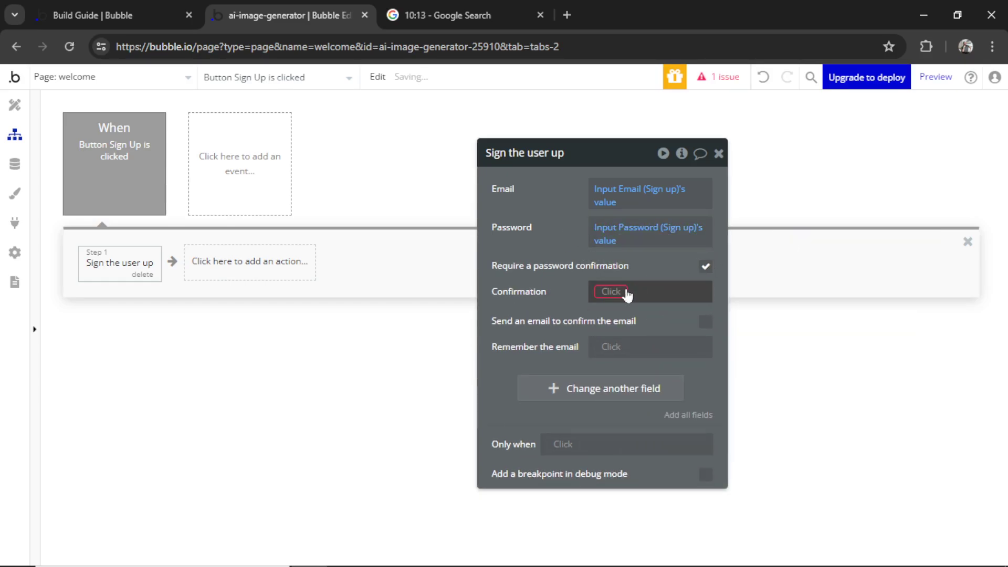
left_click(620, 294)
type("input")
left_click(720, 391)
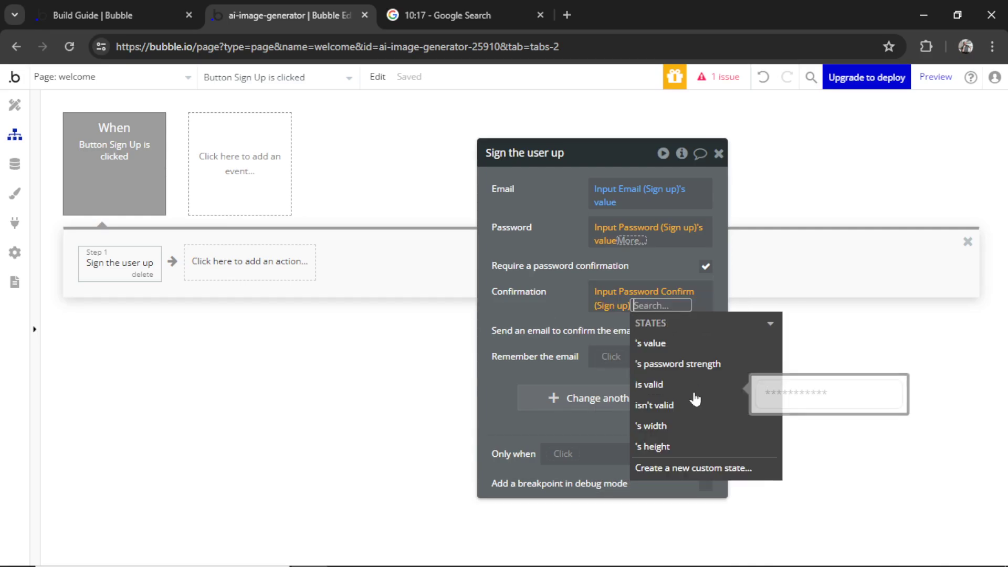
left_click(651, 343)
left_click(559, 262)
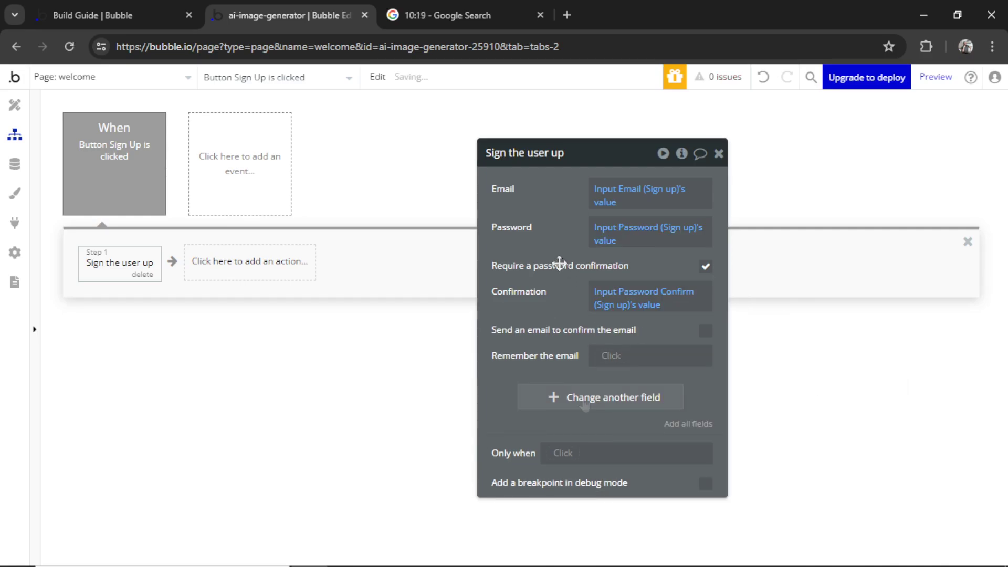
Also store the user's Name field from the Input Name value
left_click(584, 398)
left_click(502, 305)
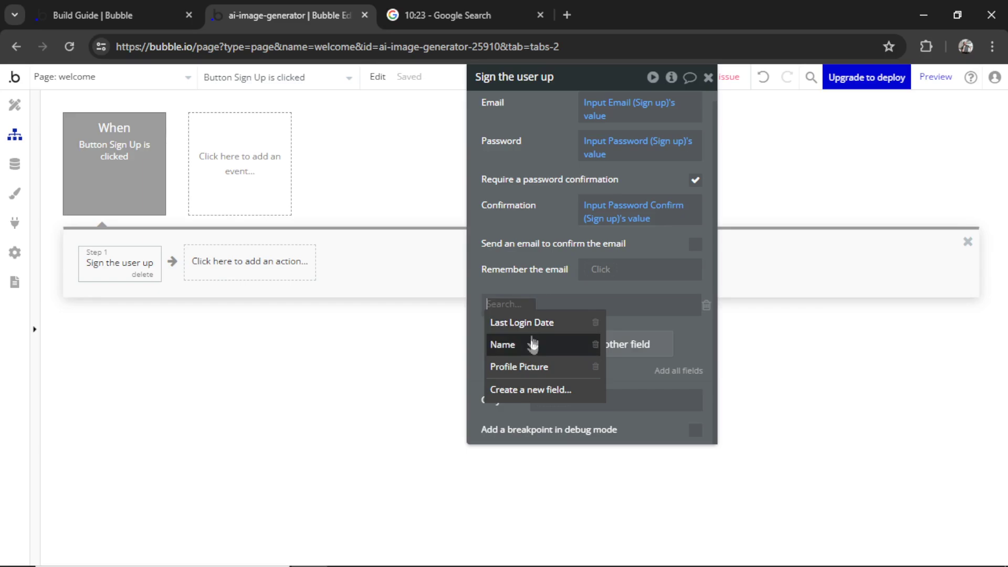
left_click(507, 341)
left_click(541, 310)
type("inpu")
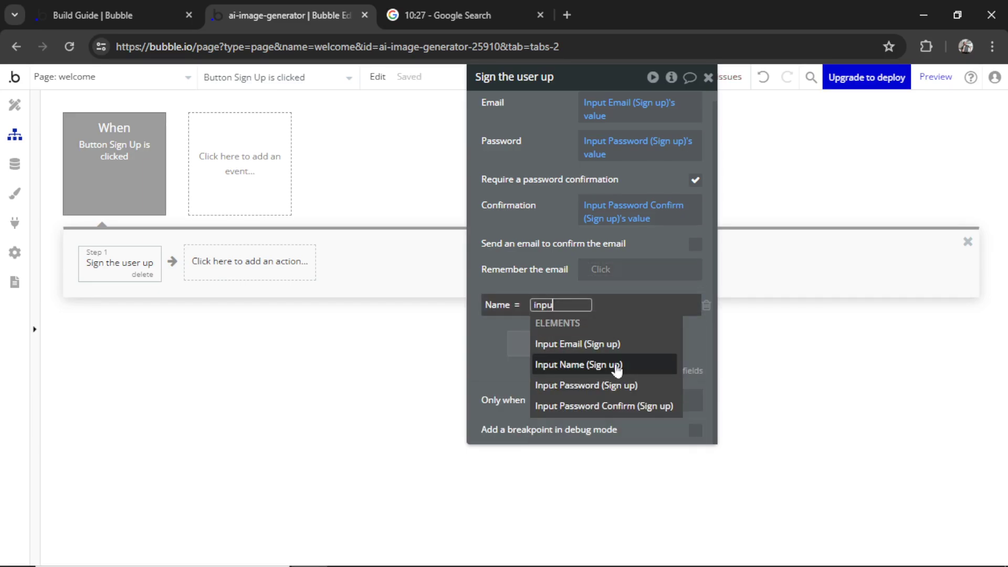
left_click(556, 363)
left_click(664, 349)
left_click(556, 221)
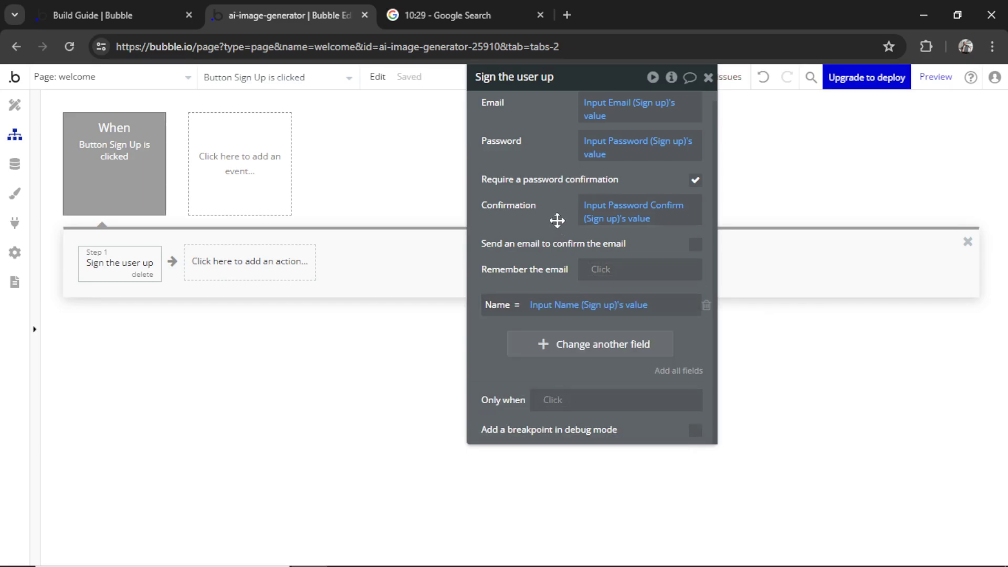
left_click(293, 336)
Add a Go to page step after the sign-up action
left_click(264, 267)
mouse_move(259, 387)
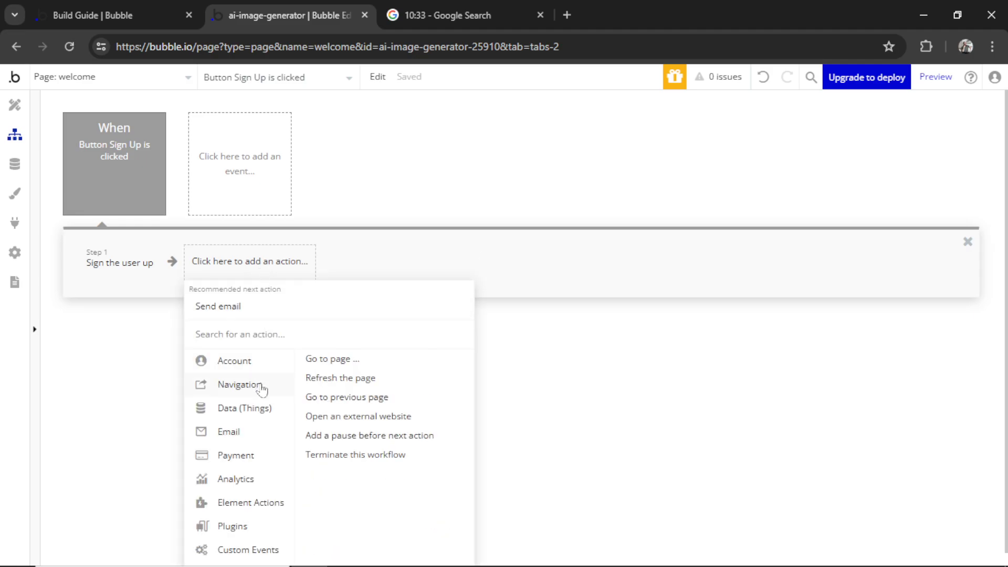
left_click(332, 360)
left_click_drag(596, 247, 600, 266)
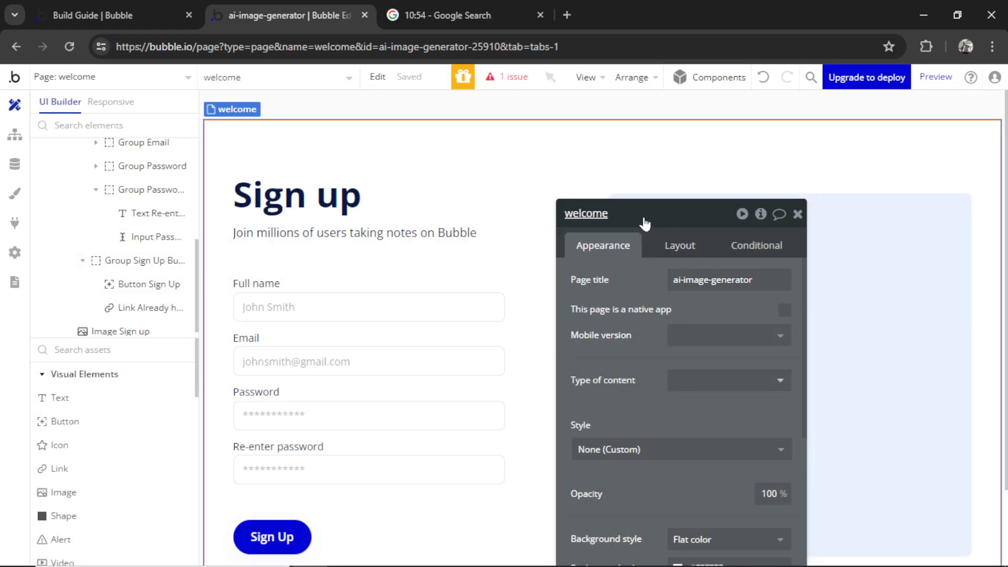
Rename the welcome page to 'sign-up' and update its page title
left_click(644, 223)
type("sign-up")
key("Tab")
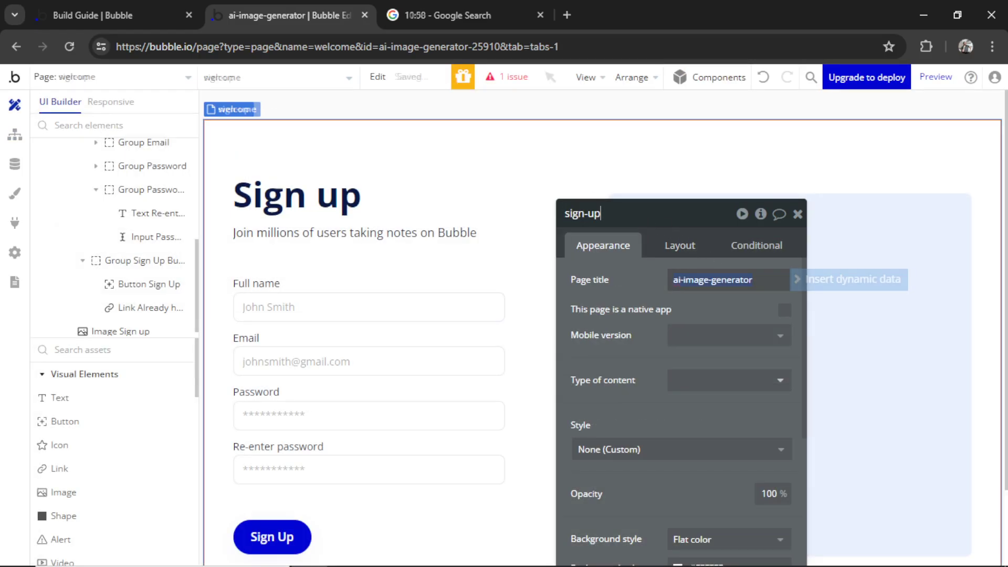
type("Sign Up")
Create a new login page laid out as a Column
left_click(111, 77)
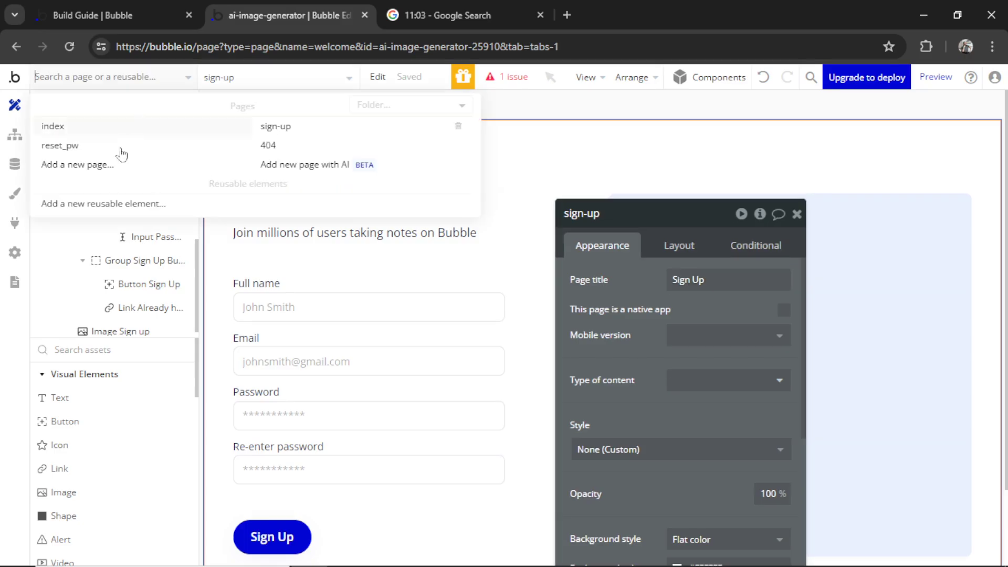
left_click(107, 165)
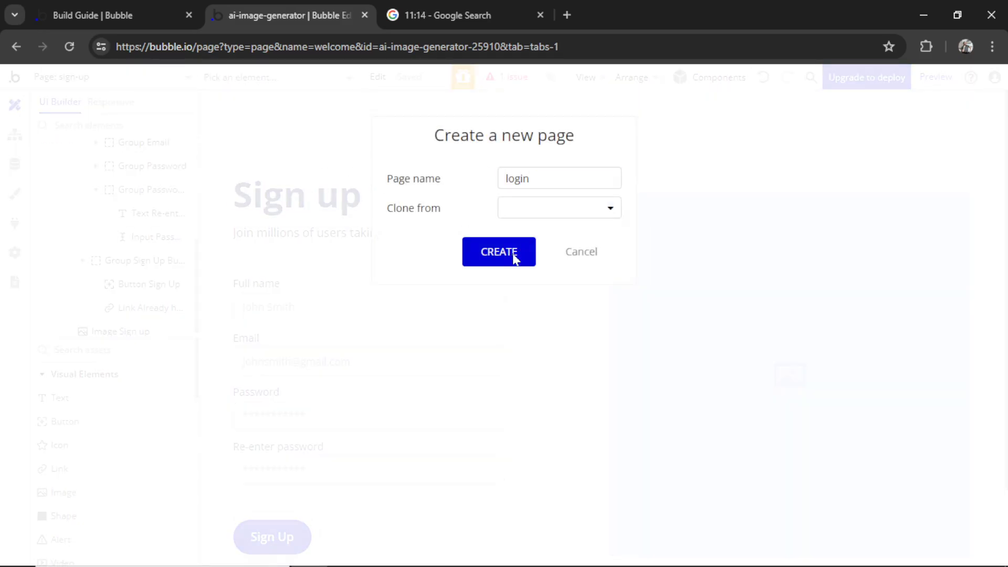
left_click(514, 254)
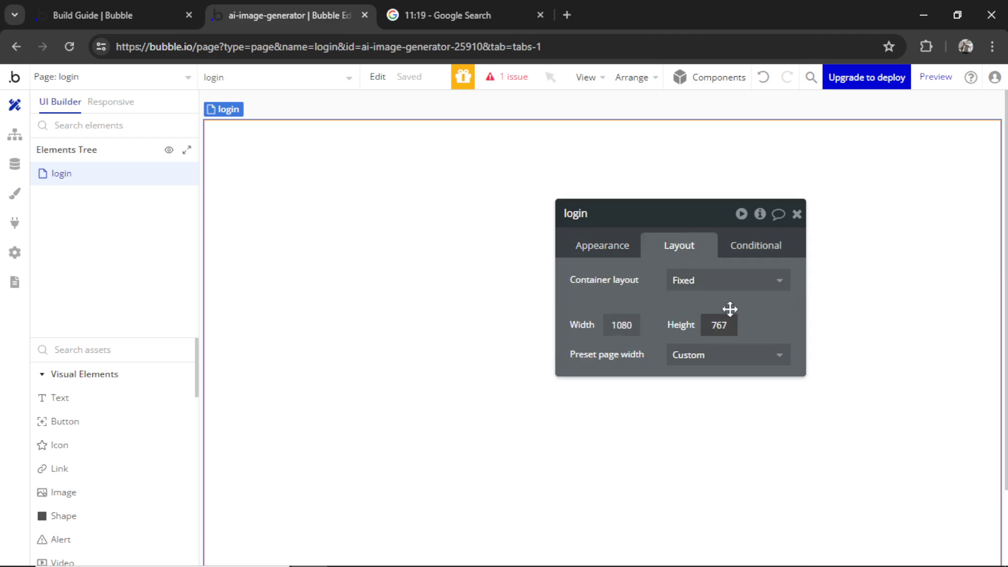
left_click(730, 286)
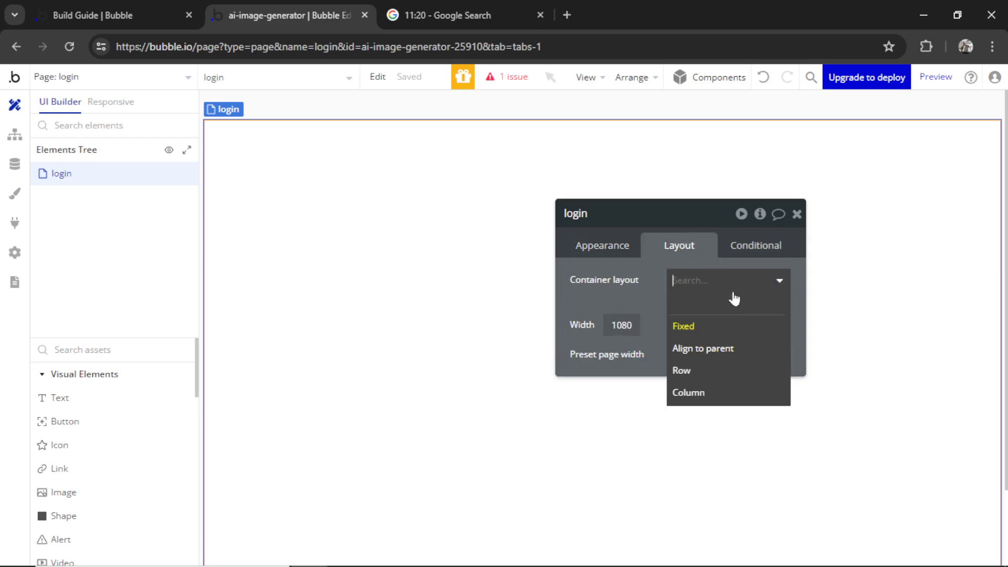
left_click(724, 392)
left_click(598, 246)
type("Login")
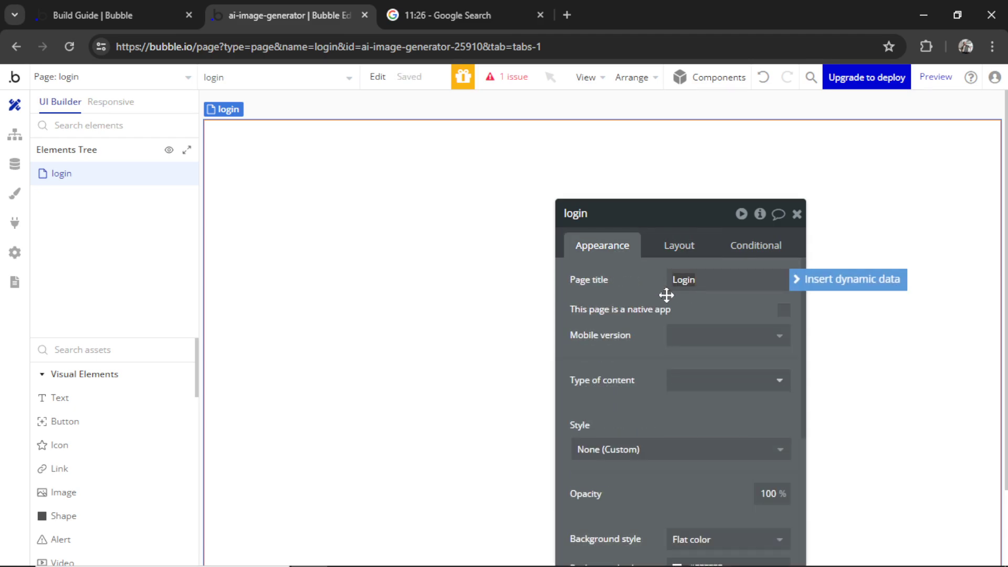
left_click(797, 214)
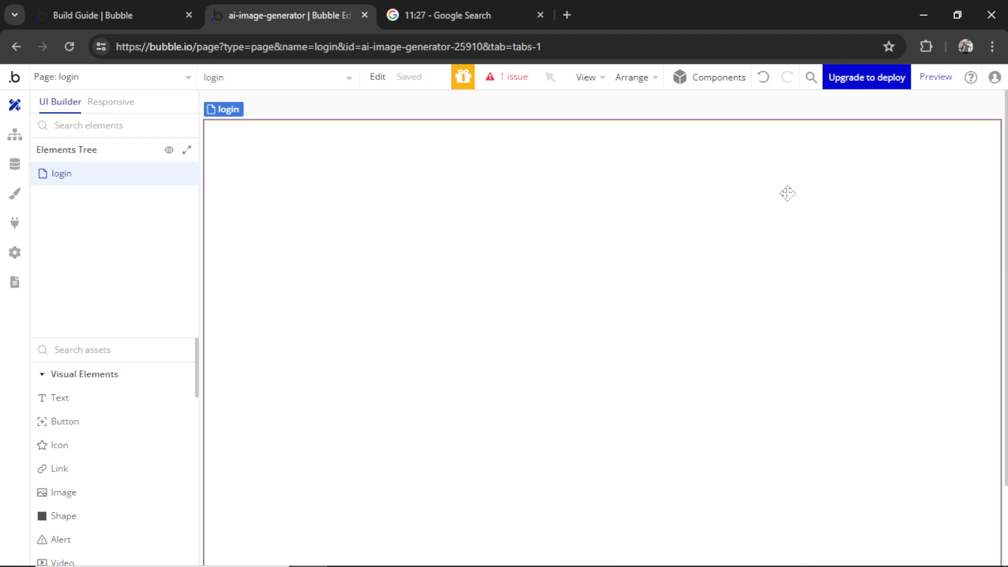
Place the ready-made Log in form on the login page and start a Log In workflow
left_click(727, 80)
left_click_drag(894, 398, 435, 274)
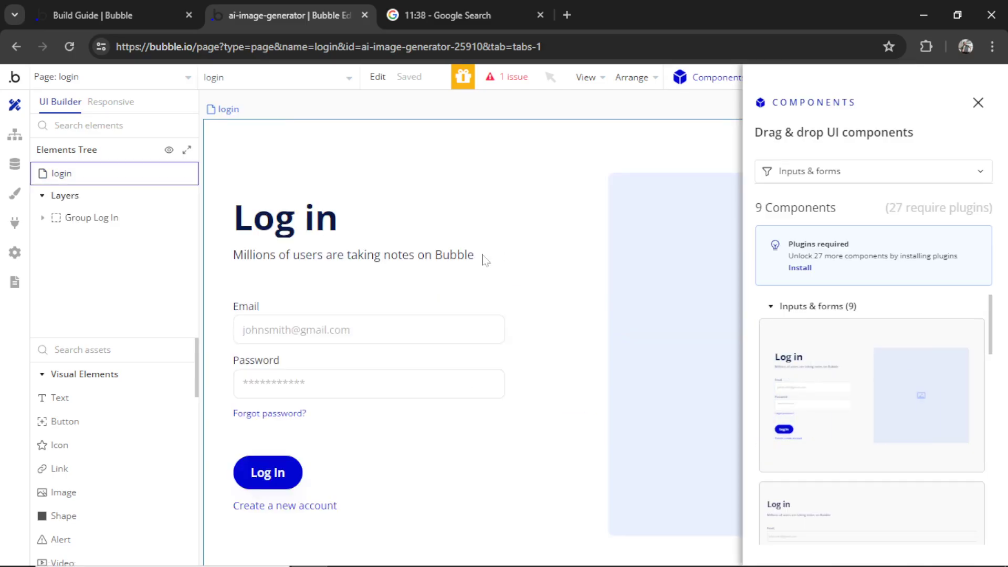
left_click(620, 388)
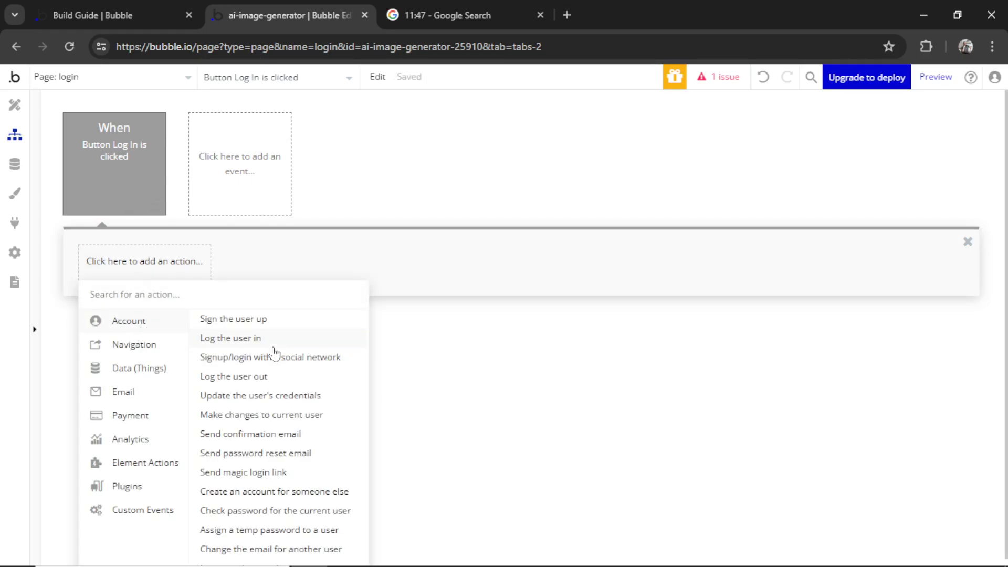
Add a Log the user in action using the Input Email and Input Password values
left_click(276, 342)
left_click(611, 249)
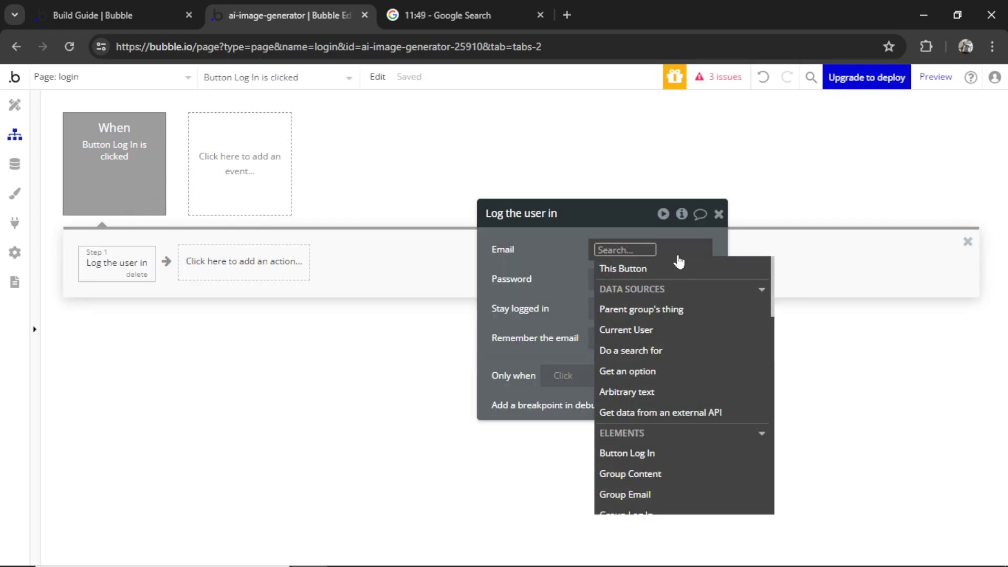
type("input")
left_click(677, 288)
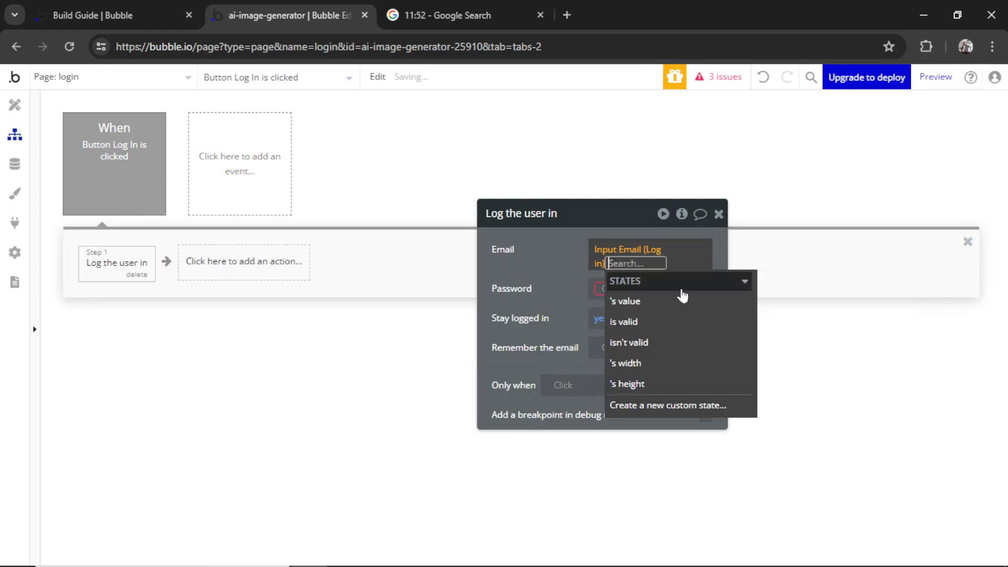
left_click(682, 298)
left_click(612, 286)
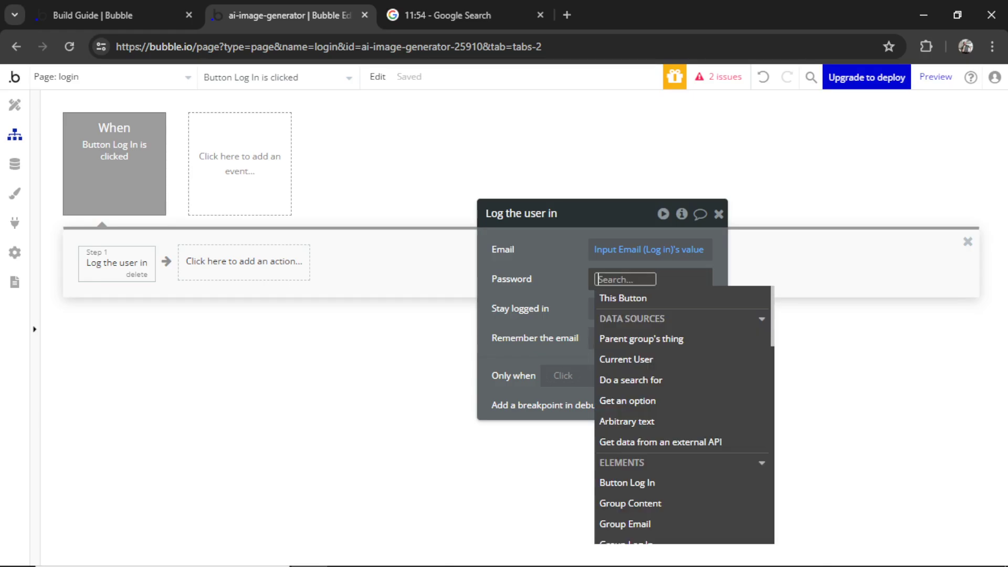
type("input")
left_click(656, 338)
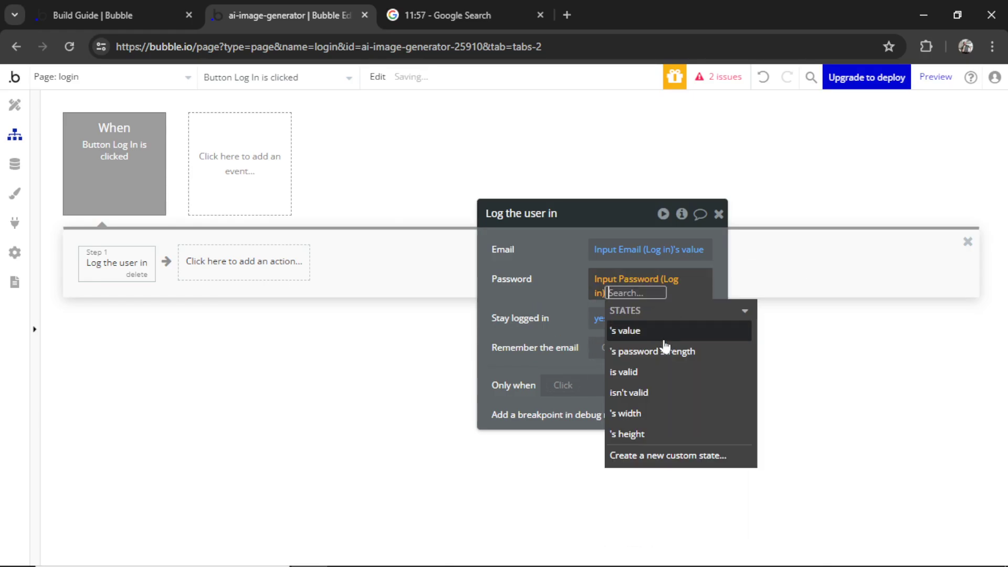
left_click(661, 325)
left_click(569, 285)
Add a Go to page step after logging in
left_click(218, 262)
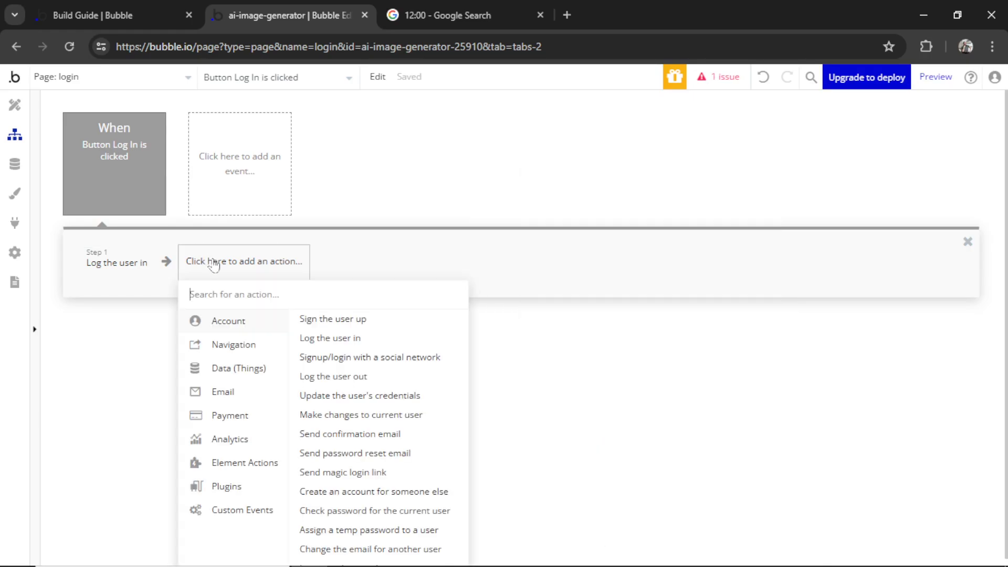
mouse_move(248, 352)
left_click(332, 321)
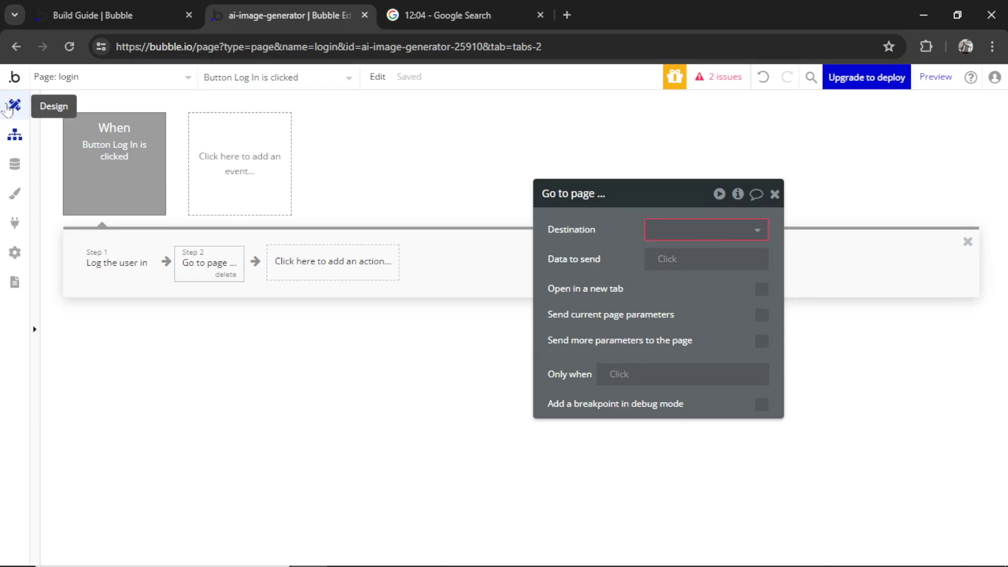
left_click(15, 105)
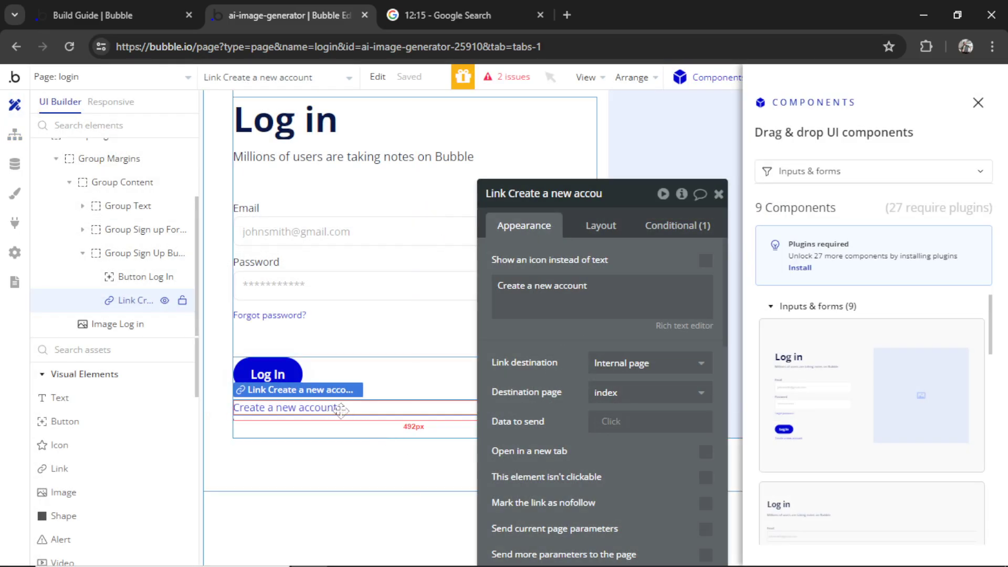
Point Create a new account to sign-up and Already have an account? to login
left_click(614, 320)
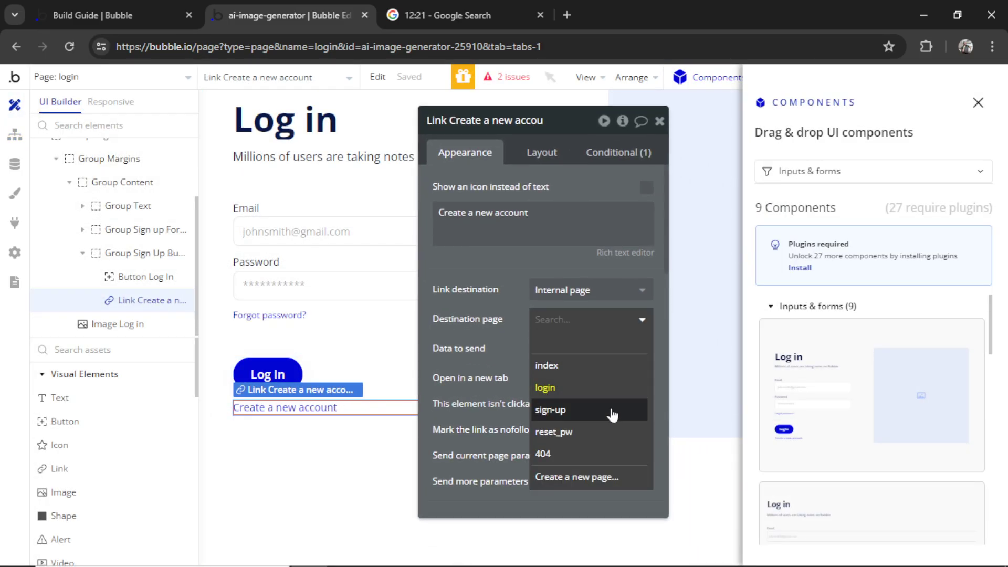
left_click(614, 415)
left_click(105, 76)
left_click(116, 149)
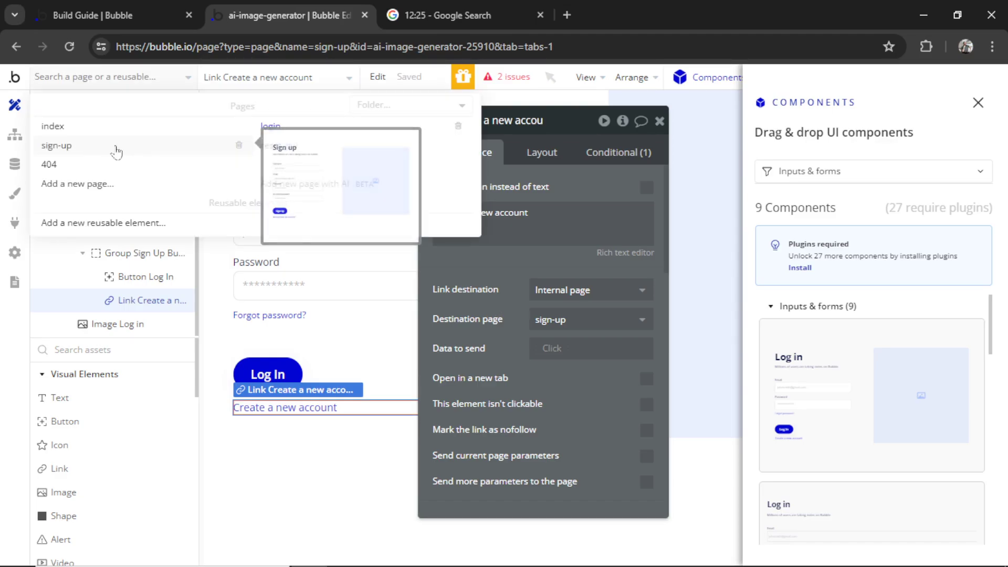
left_click(315, 452)
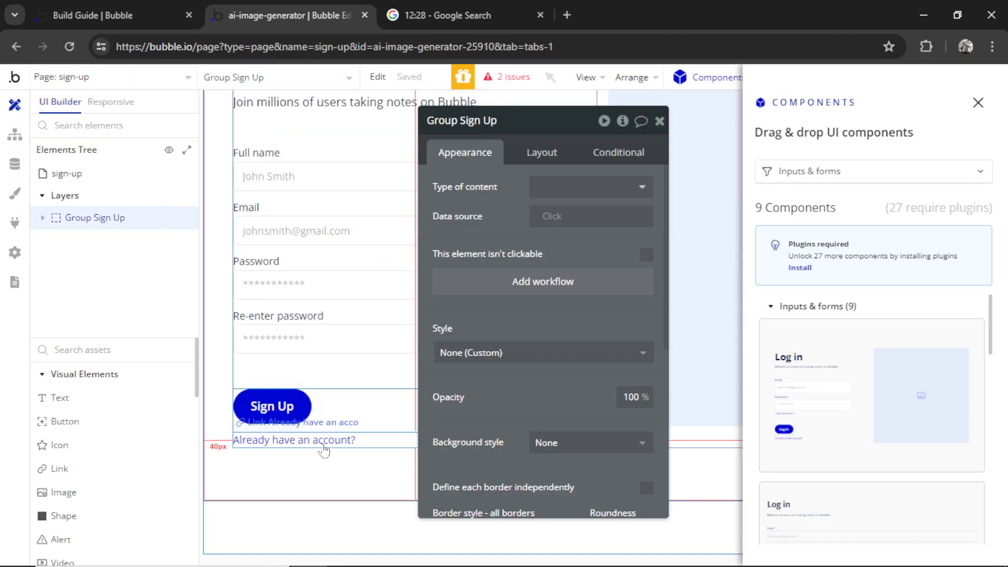
left_click(322, 444)
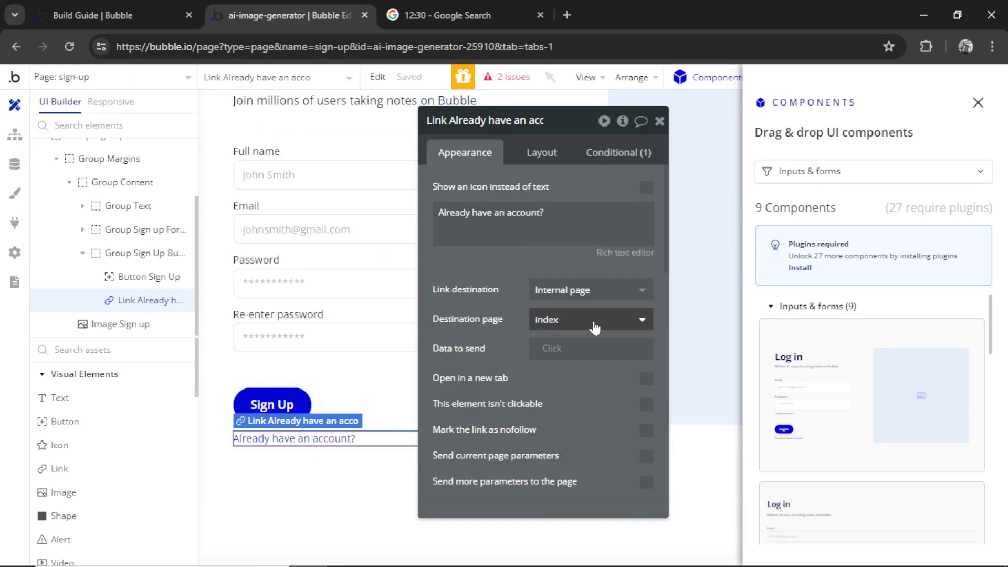
left_click(594, 322)
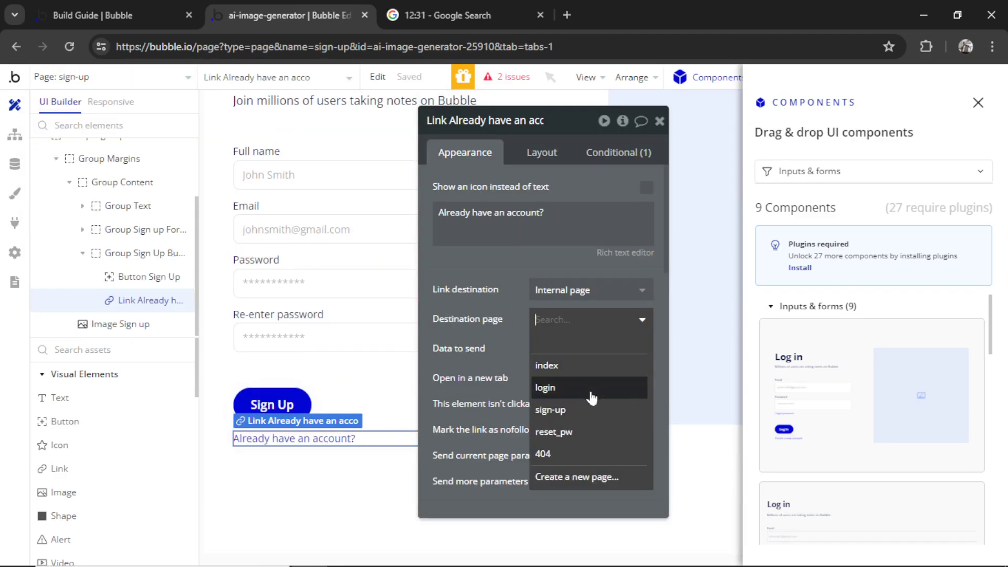
left_click(593, 393)
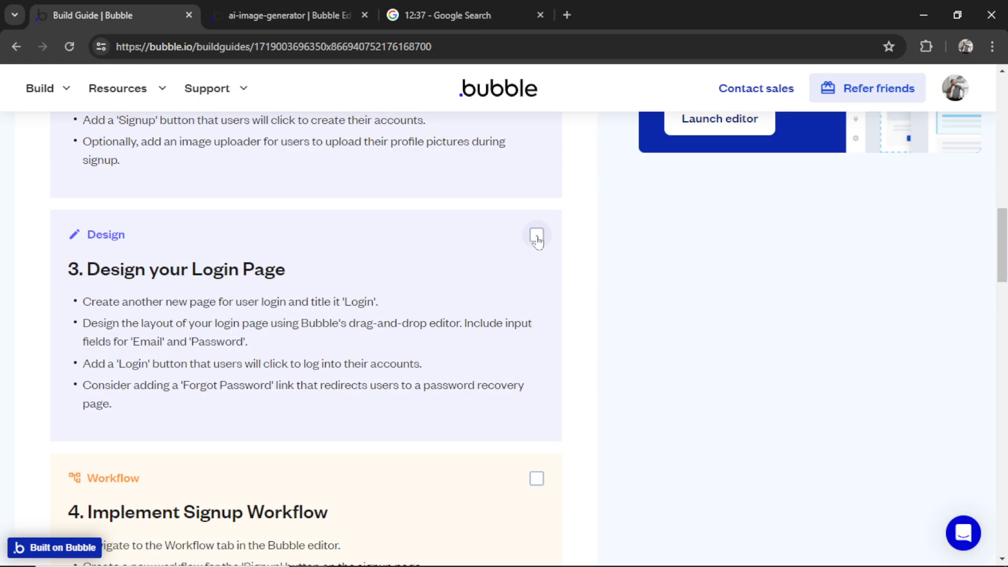
Tick off the login design, signup workflow and login workflow guide steps
left_click(536, 235)
left_click(536, 231)
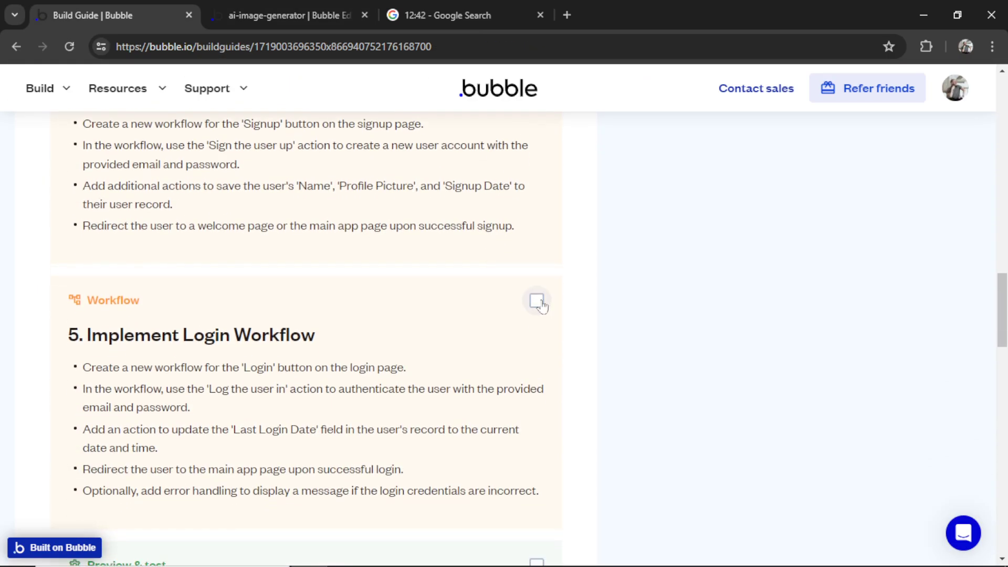
left_click(537, 300)
scroll(575, 298, "down", 1)
scroll(575, 298, "down", 5)
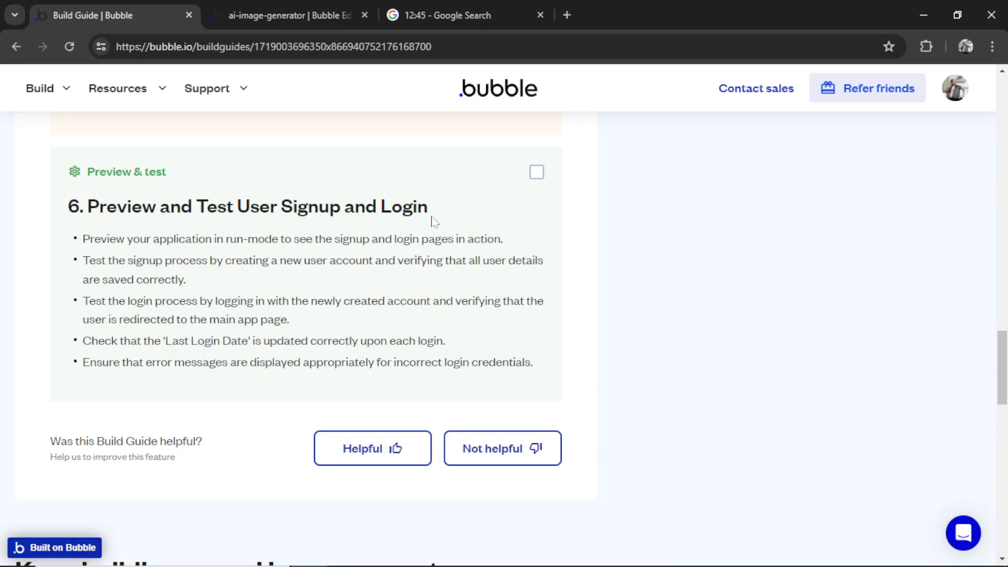
Make the Sign Up workflow's Go to page step send users to the index page
left_click(283, 12)
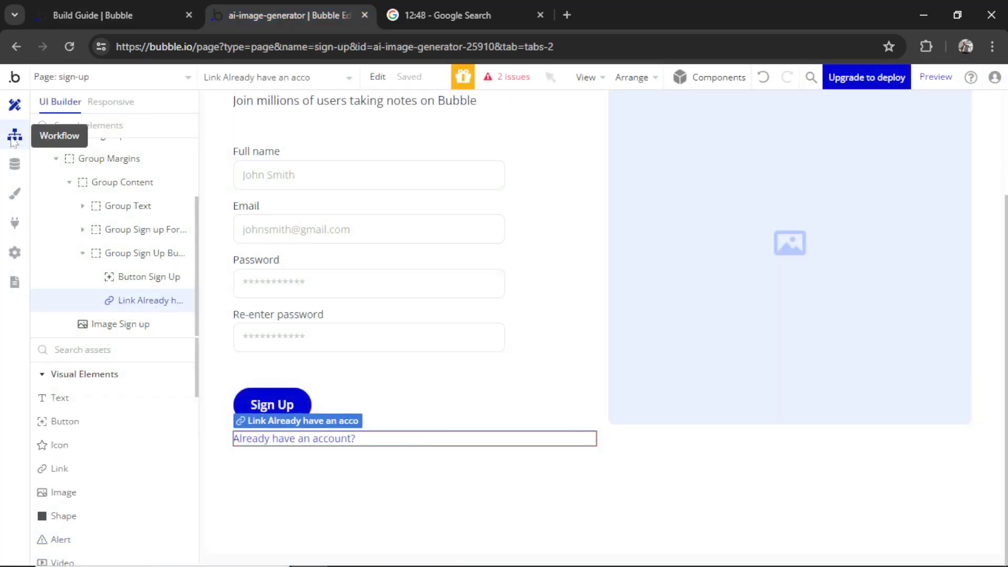
left_click(14, 134)
left_click(120, 158)
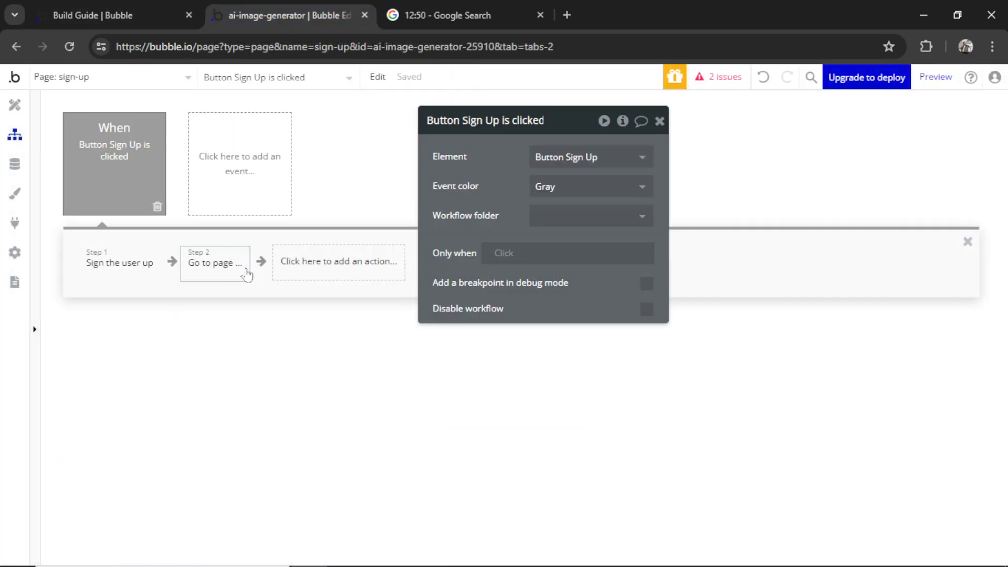
left_click(220, 263)
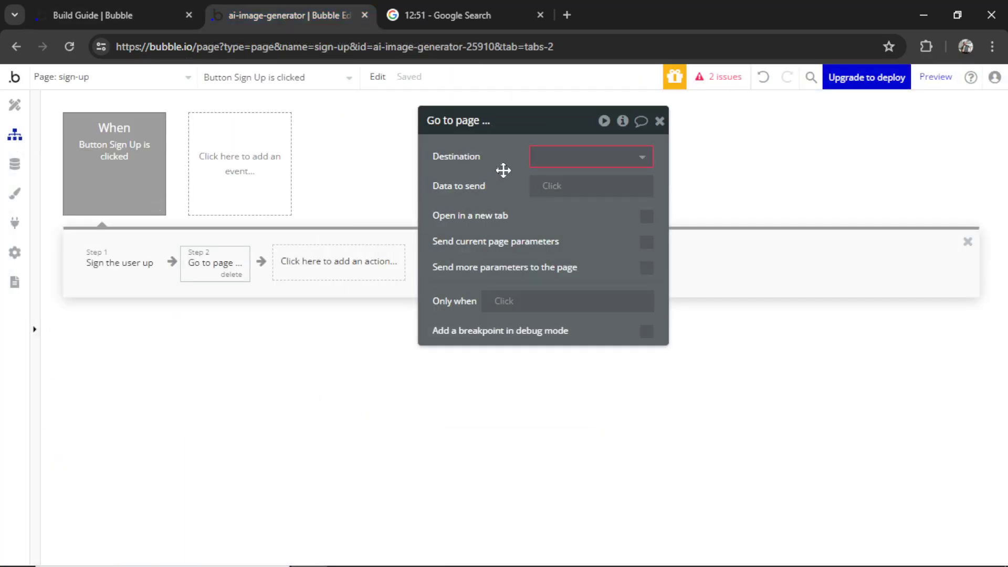
left_click(556, 175)
left_click(573, 202)
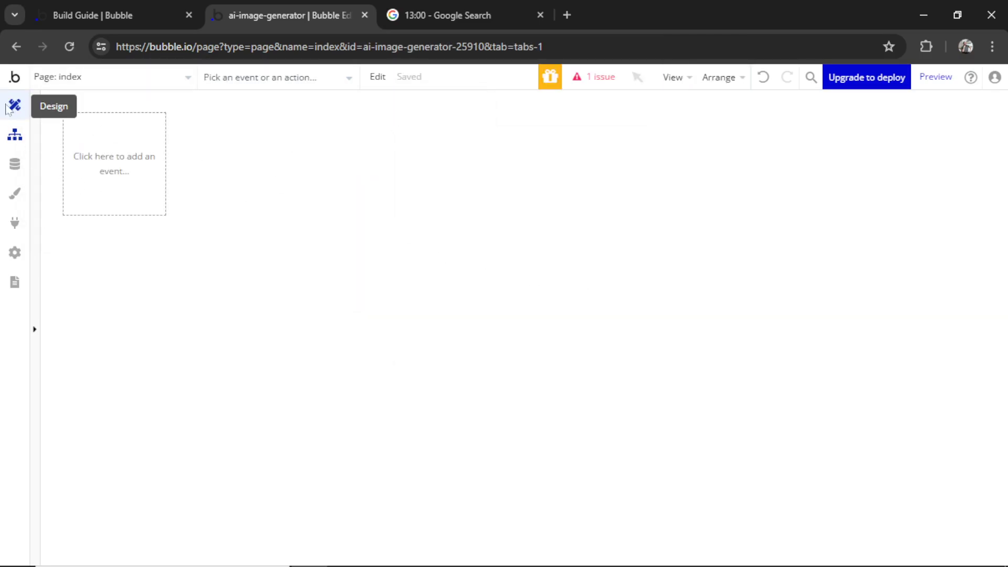
Add a centred text box reading YOU ARE SIGNED UP on the index page, then return to sign-up
left_click(15, 105)
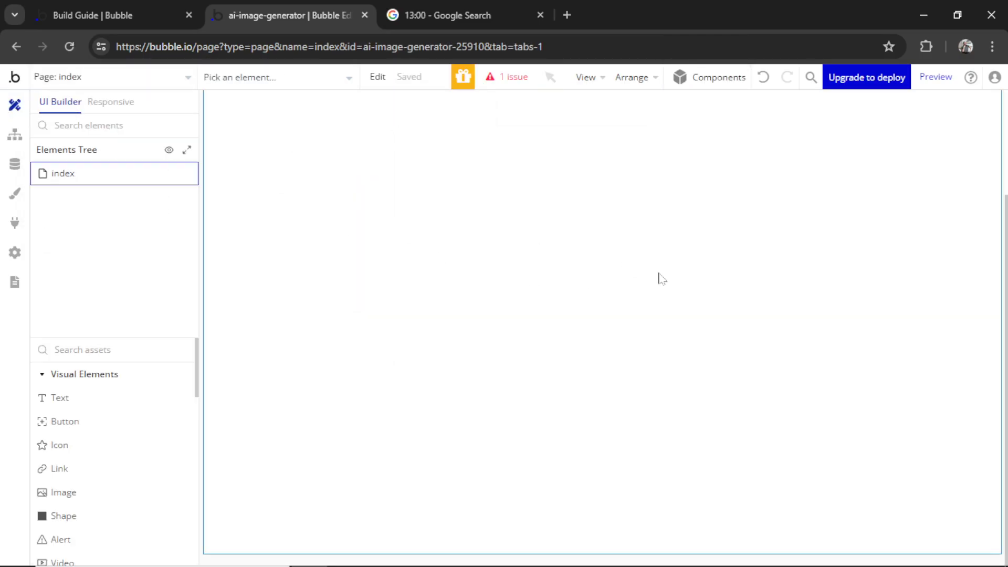
left_click(60, 398)
left_click_drag(367, 187, 789, 344)
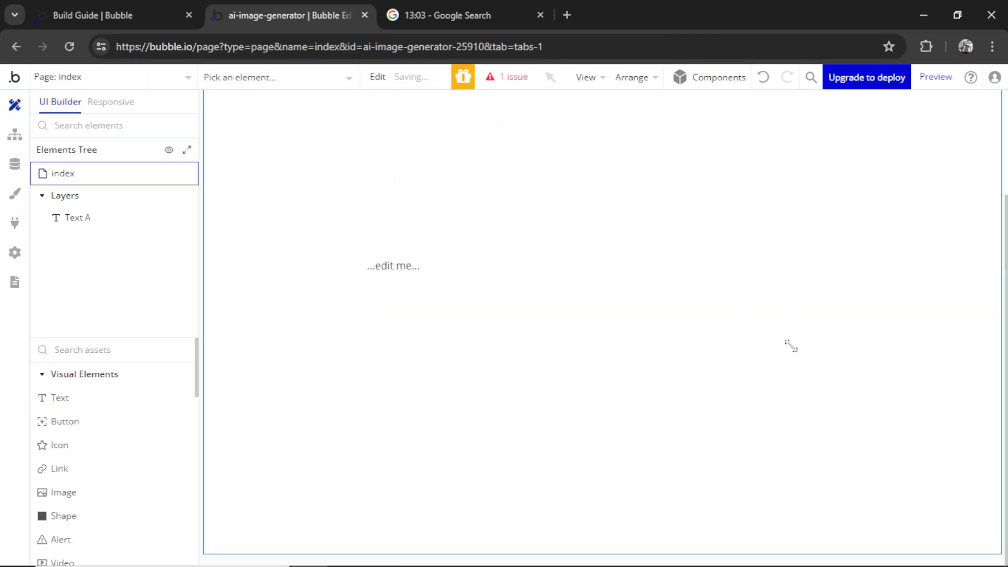
type("YOU ARE SIGNED UP")
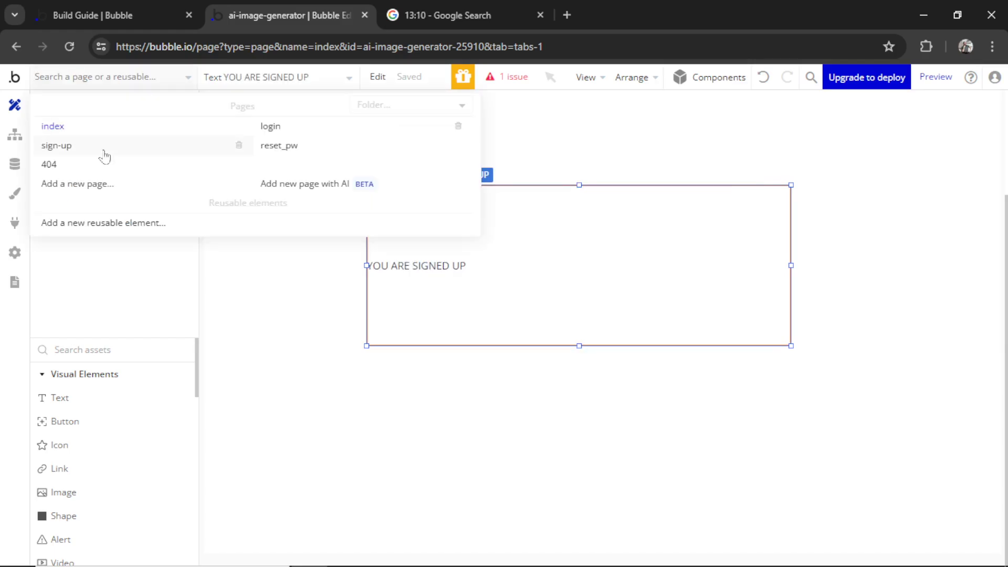
left_click(102, 150)
Preview the sign-up page and submit a test sign-up with a name, email and password
left_click(936, 77)
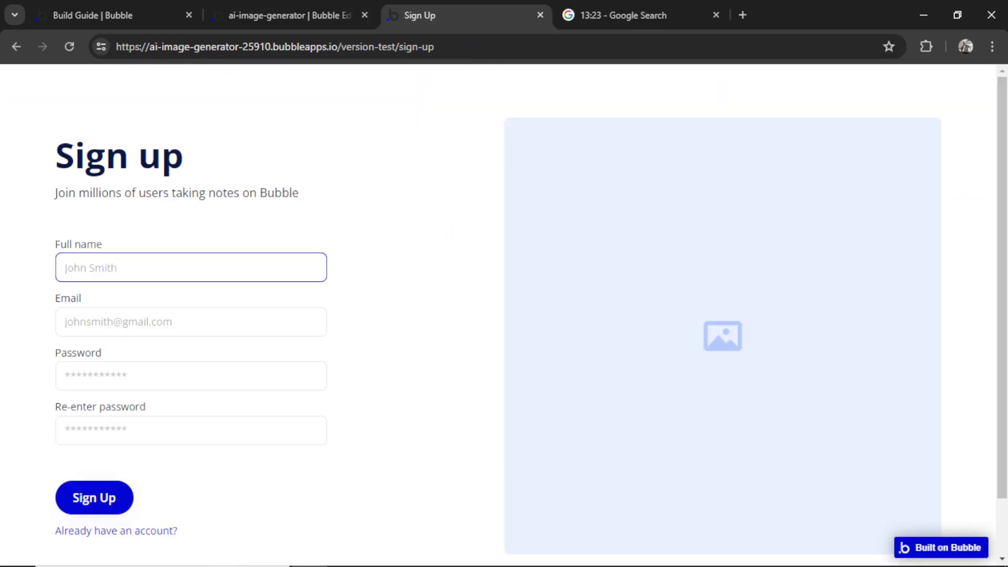
type("WesGPT")
key("Tab")
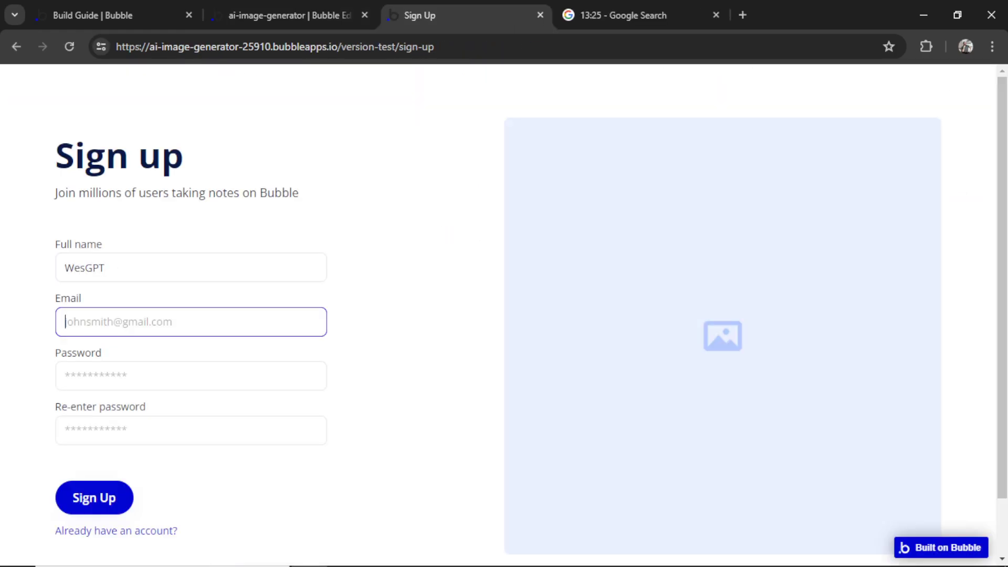
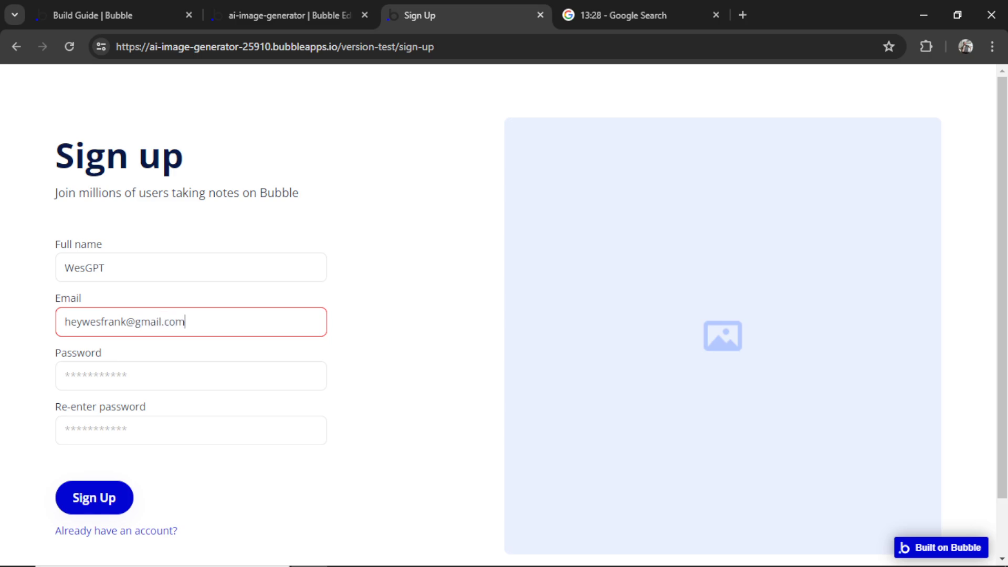
key("Tab")
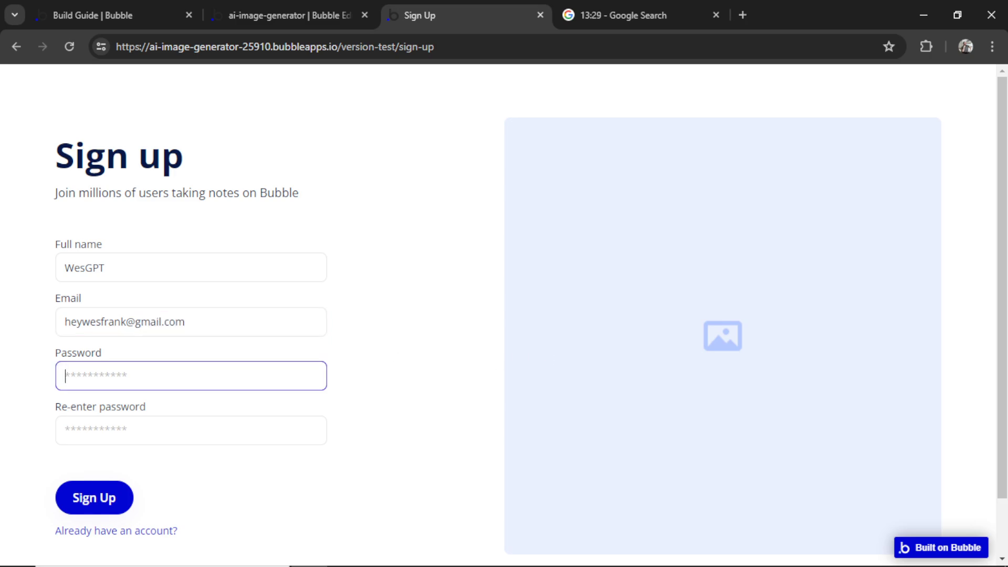
type("•••")
key("Tab")
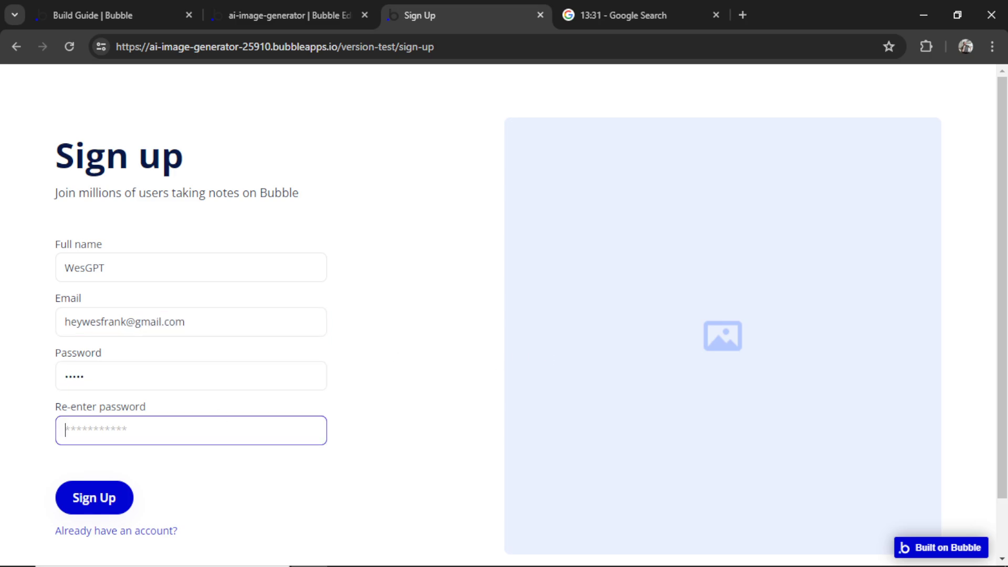
type("•")
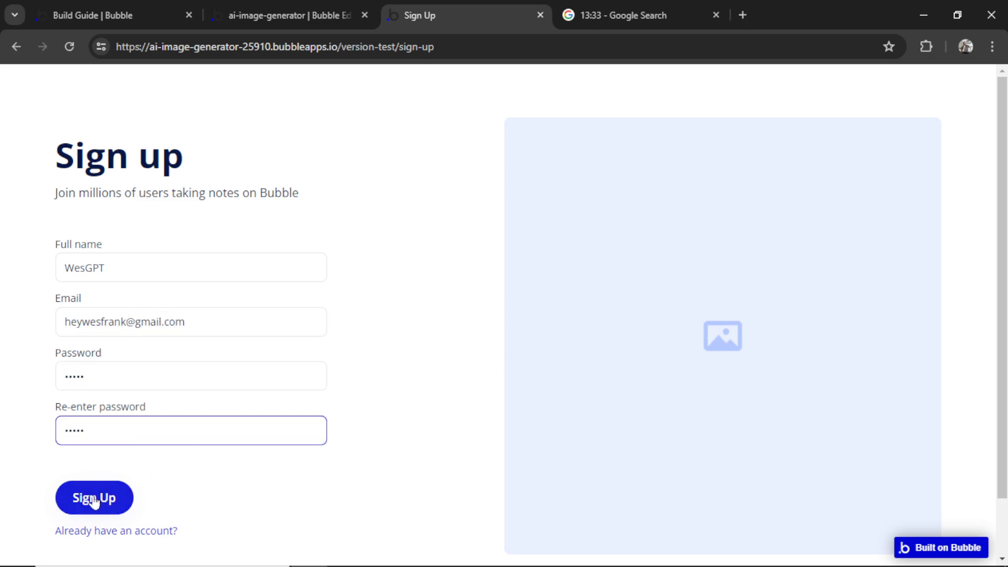
left_click(63, 500)
Check the YOU ARE SIGNED UP message, then view Data types and the App data records
left_click_drag(362, 344, 262, 344)
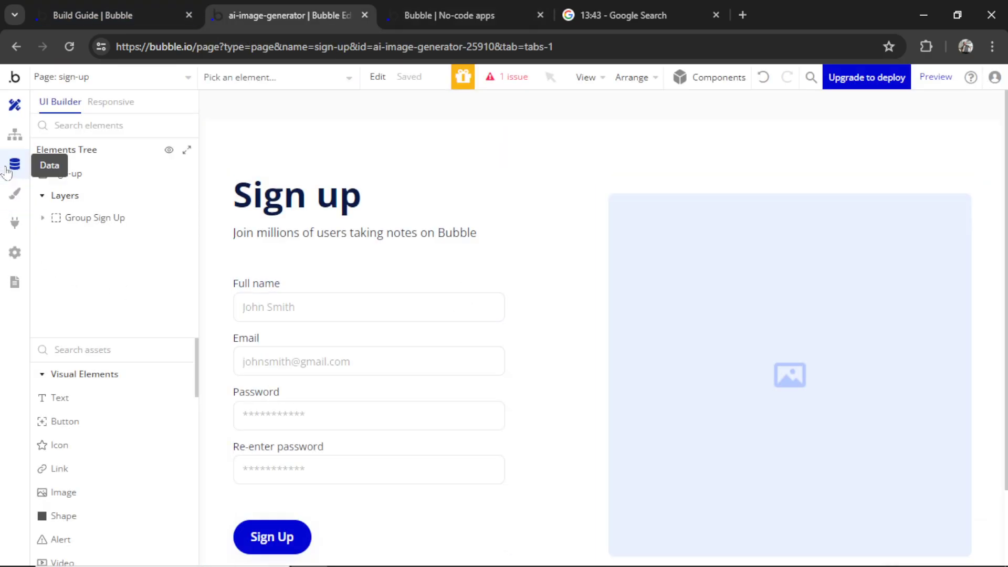
left_click(15, 164)
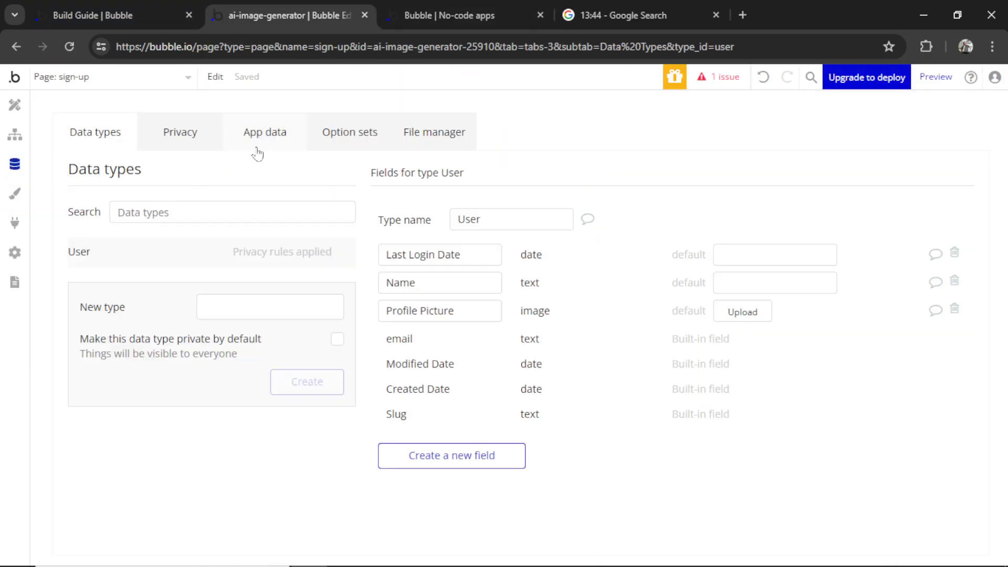
left_click(257, 153)
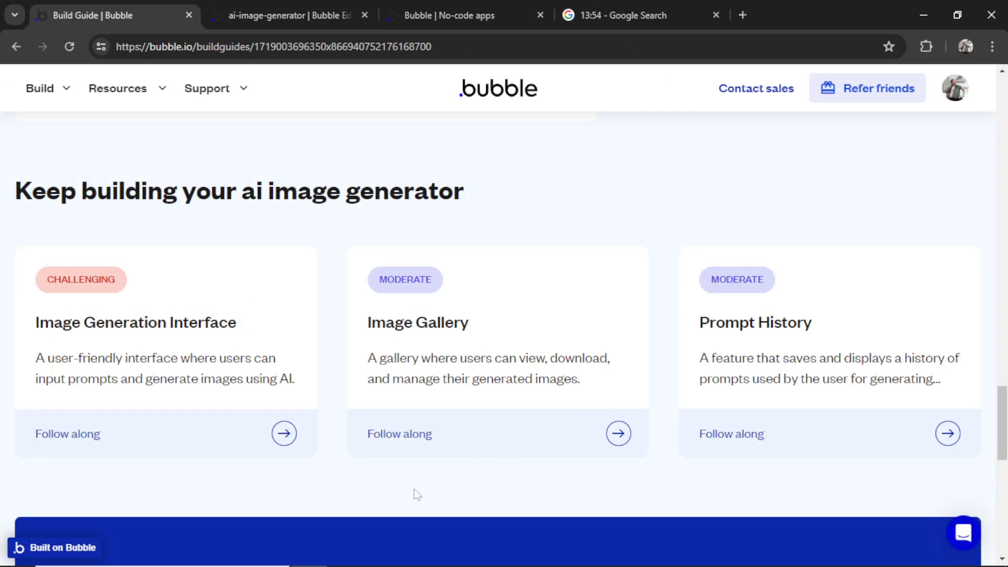
Follow the Image Generation Interface guide and expand GeneratedImage's suggested fields under Database structure
left_click(289, 435)
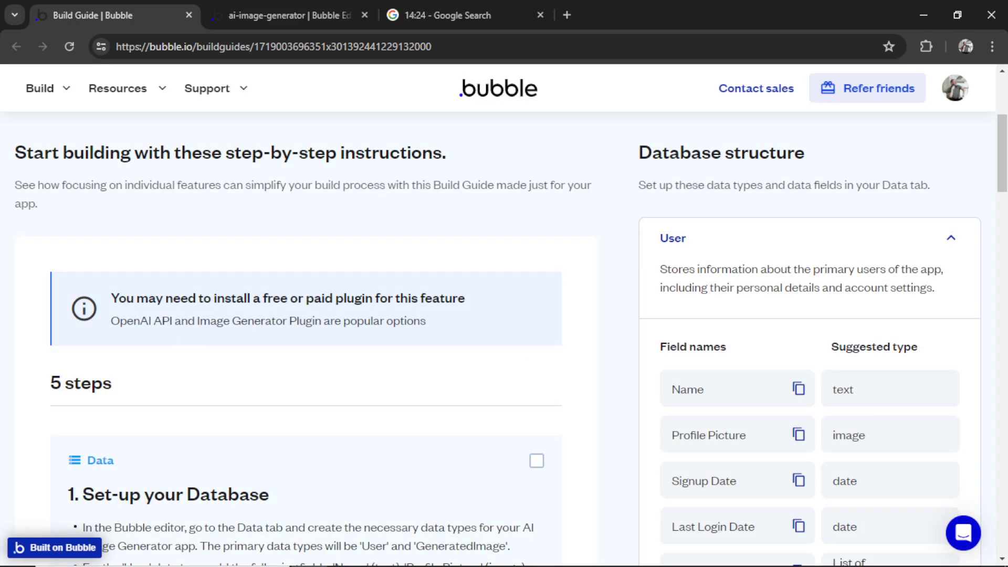
scroll(941, 308, "down", 3)
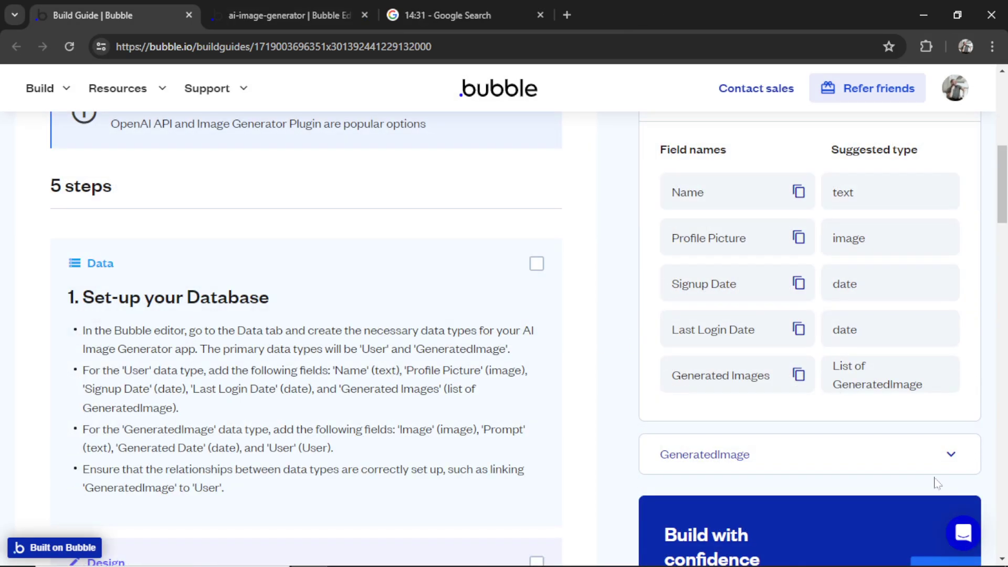
left_click(952, 454)
scroll(973, 367, "down", 3)
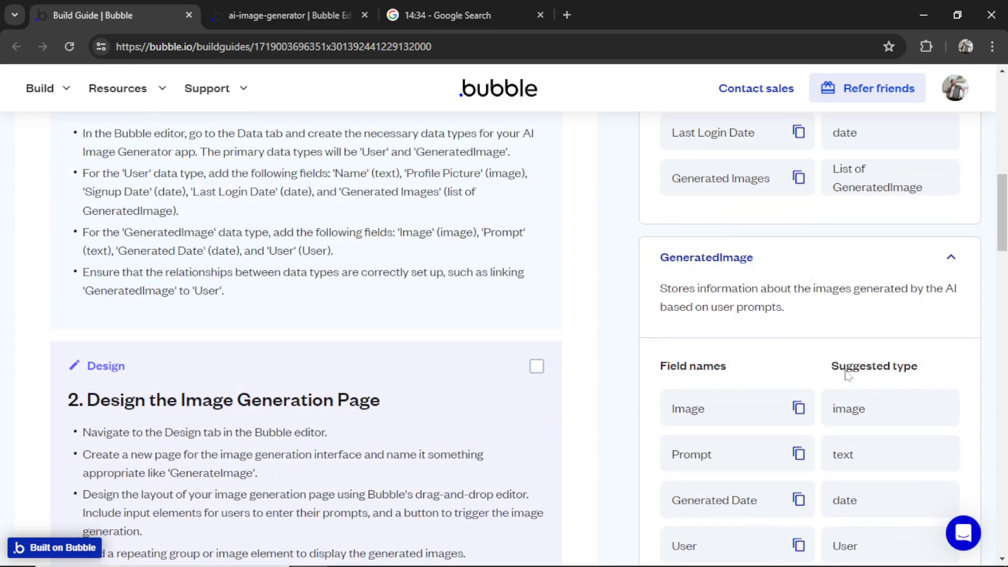
left_click(288, 7)
Create a new data type named GeneratedImage
left_click(101, 138)
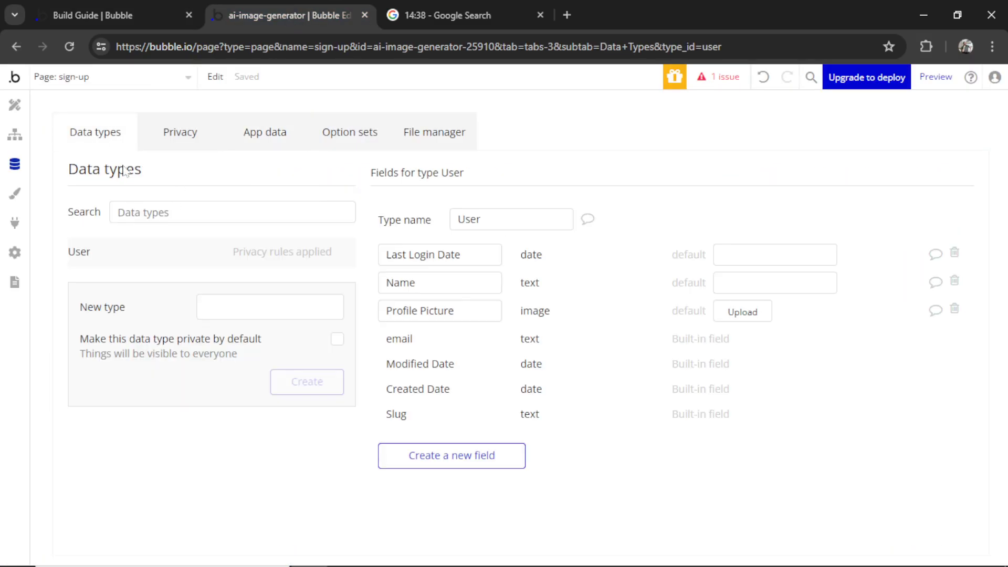
left_click(270, 306)
type("GeneratedImage")
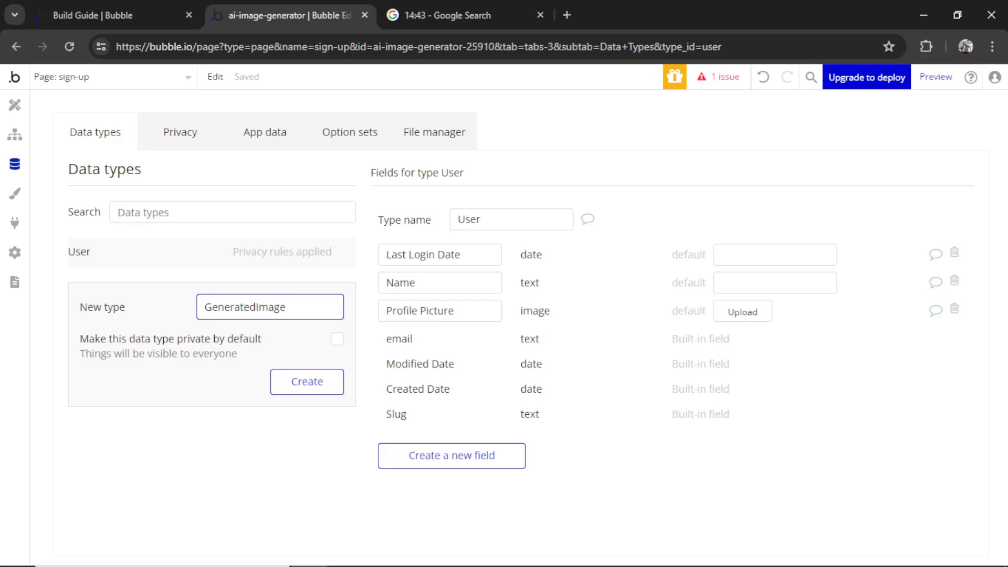
left_click(307, 390)
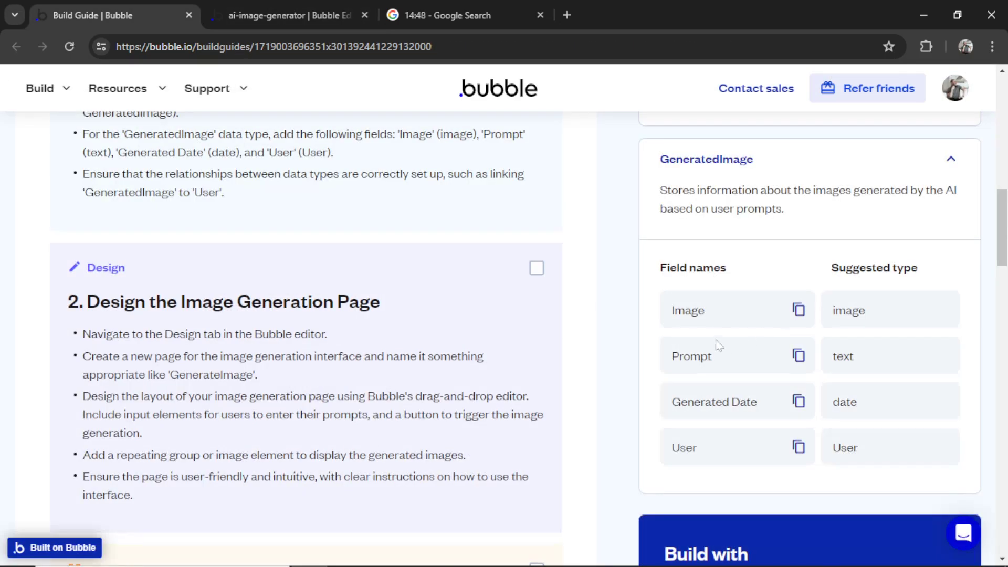
Add an Image field of type image and a Prompt field of type text to GeneratedImage
left_click_drag(707, 324, 669, 321)
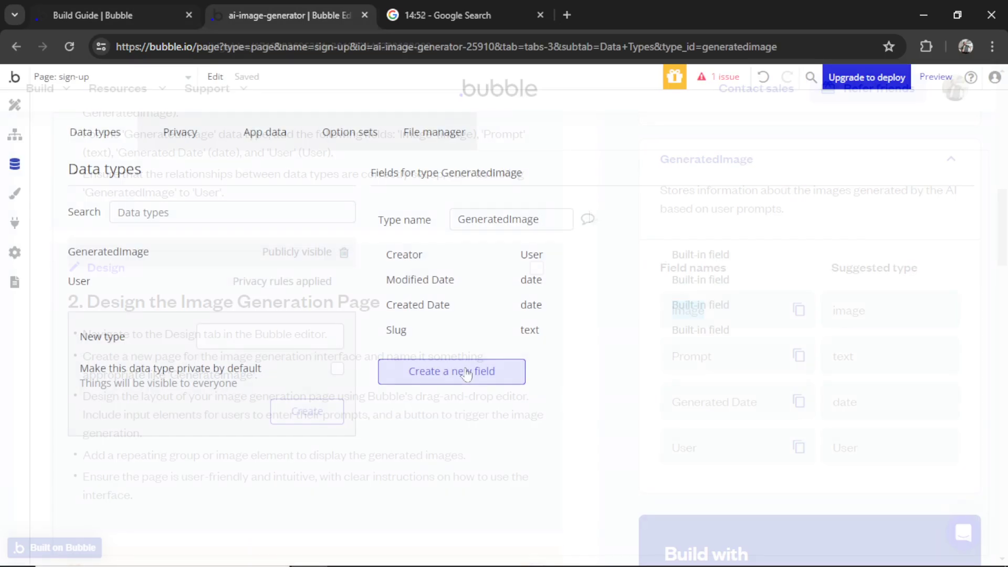
type("Image")
left_click(544, 213)
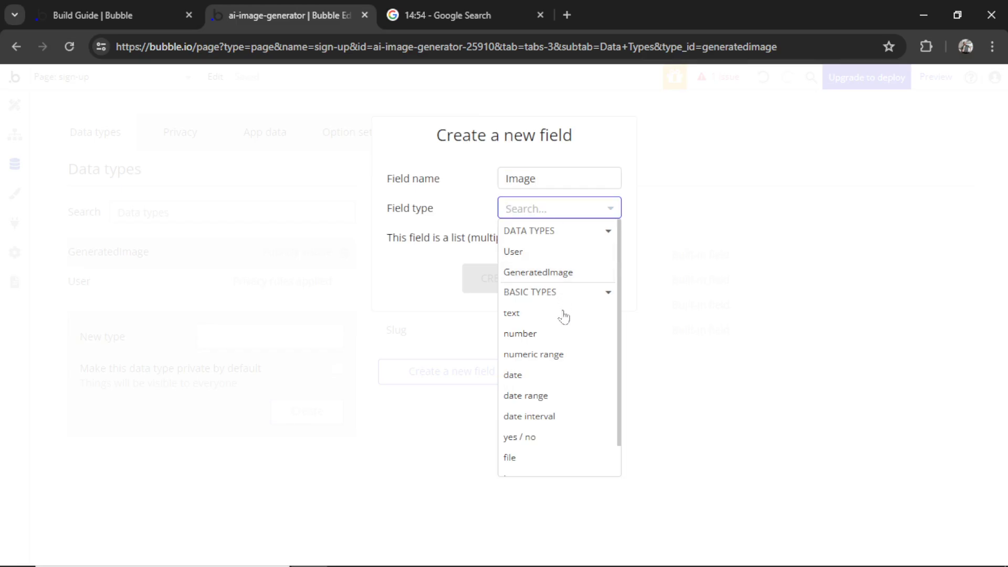
scroll(552, 416, "down", 2)
left_click(525, 443)
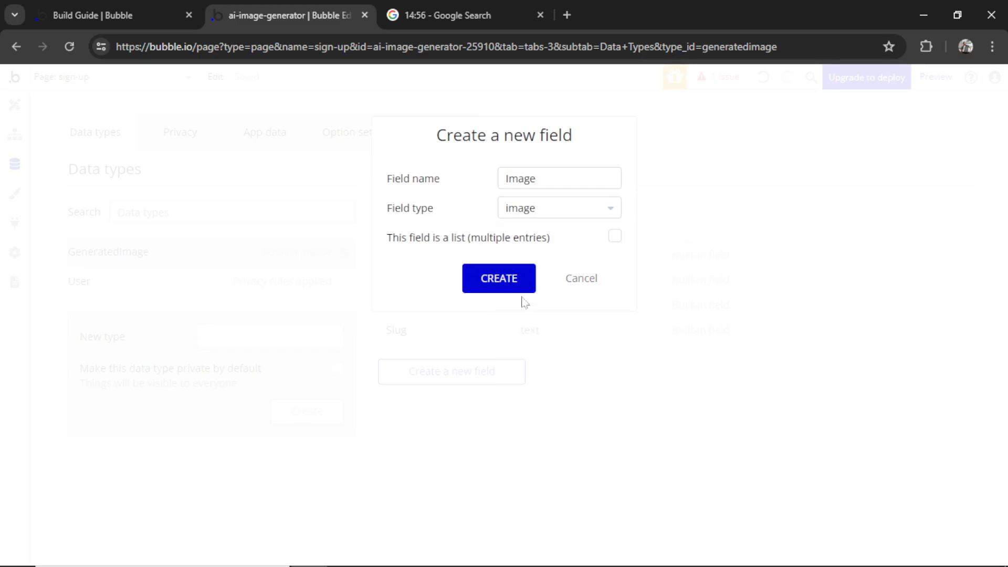
left_click(521, 281)
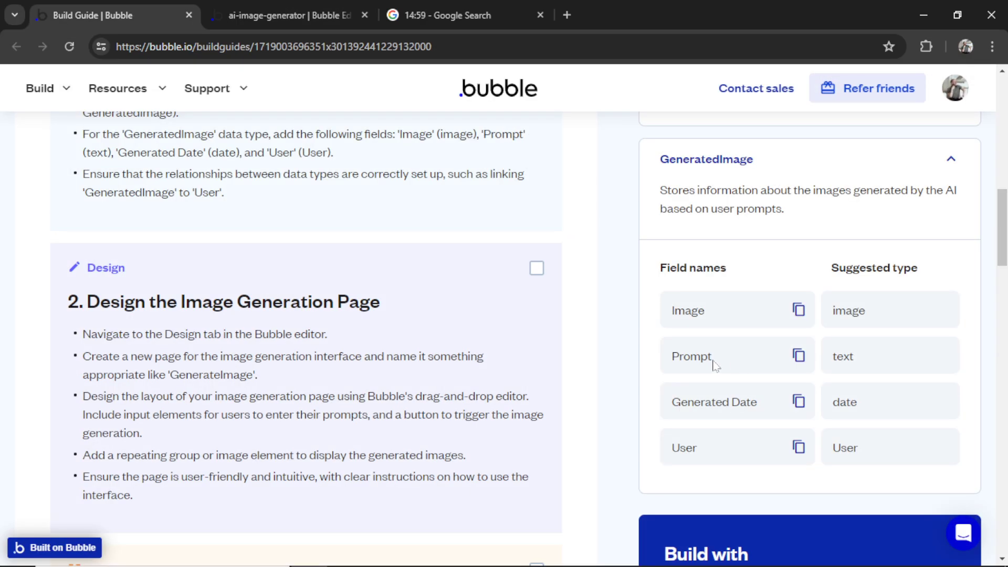
left_click_drag(713, 361, 671, 364)
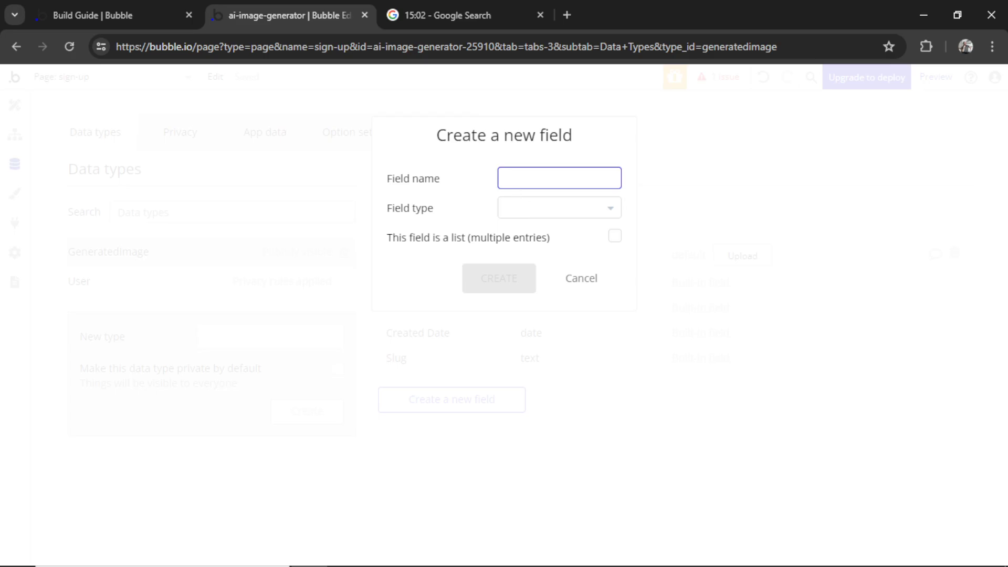
type("Prompt")
key("Tab")
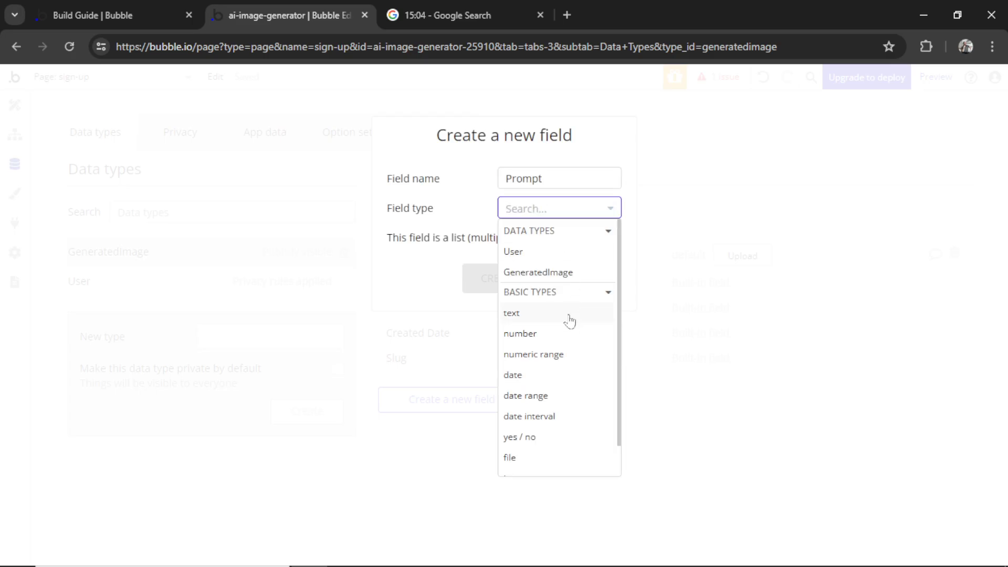
left_click(565, 321)
left_click(518, 281)
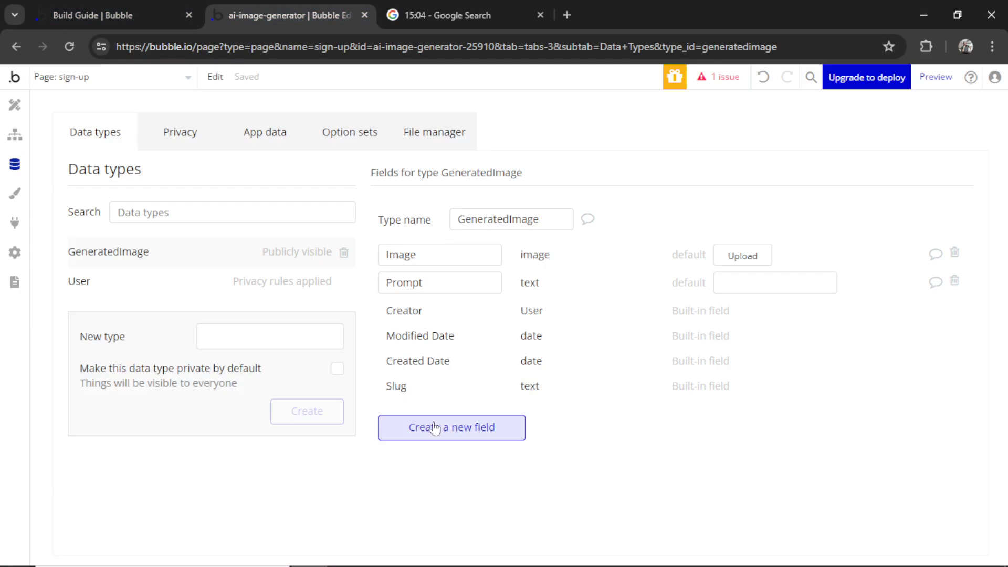
Add a User field of type User to GeneratedImage
left_click(452, 427)
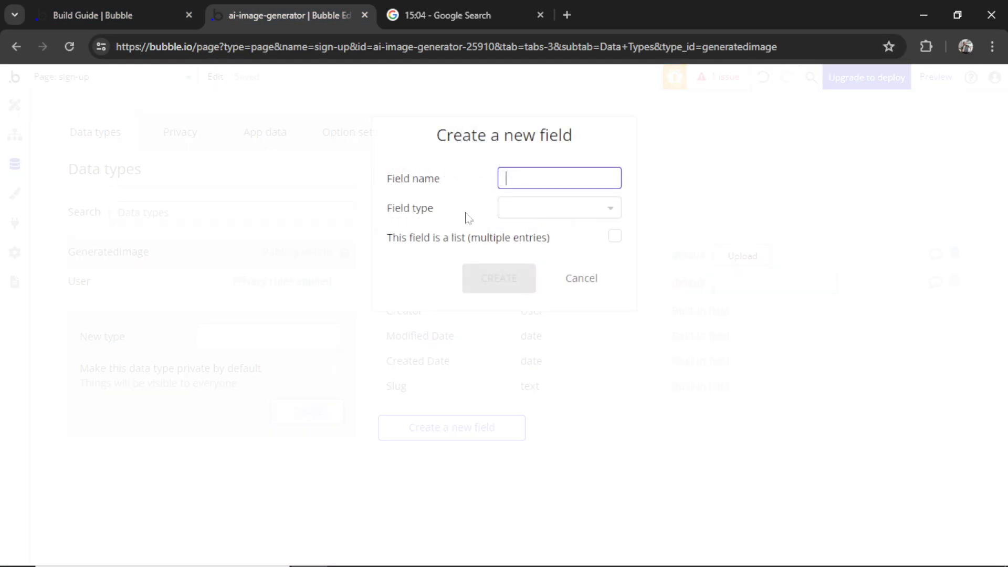
left_click(575, 211)
left_click(547, 260)
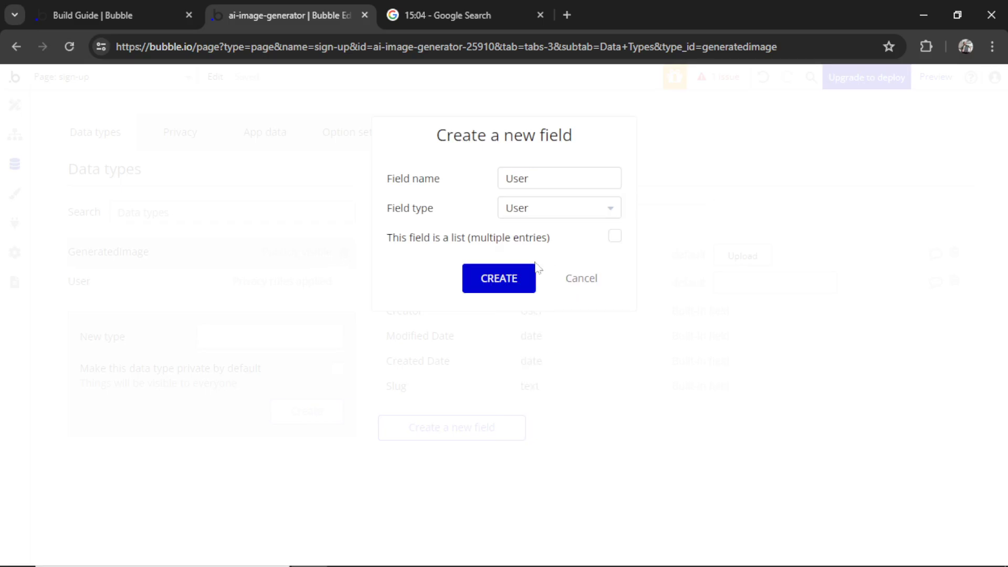
left_click(499, 279)
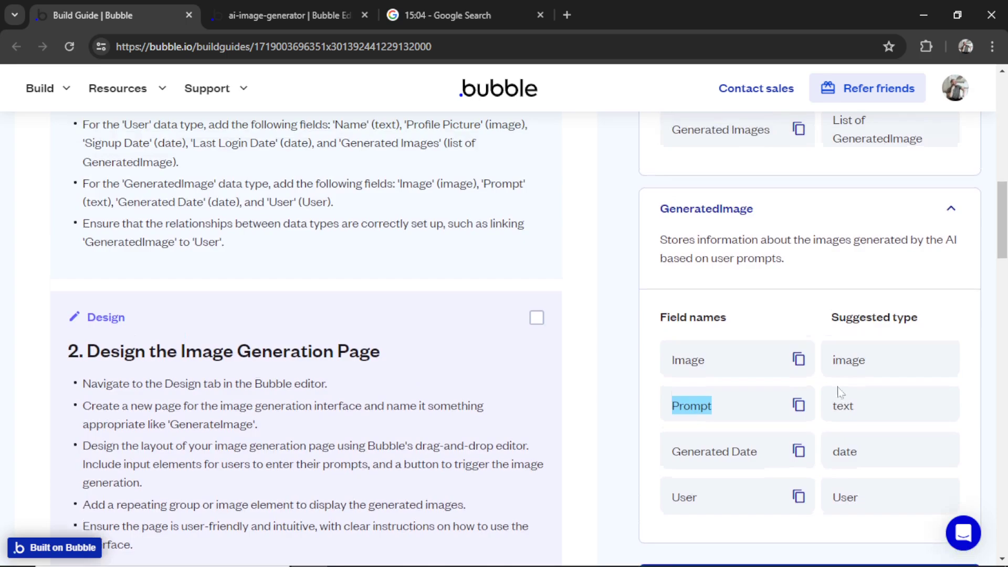
scroll(839, 393, "up", 4)
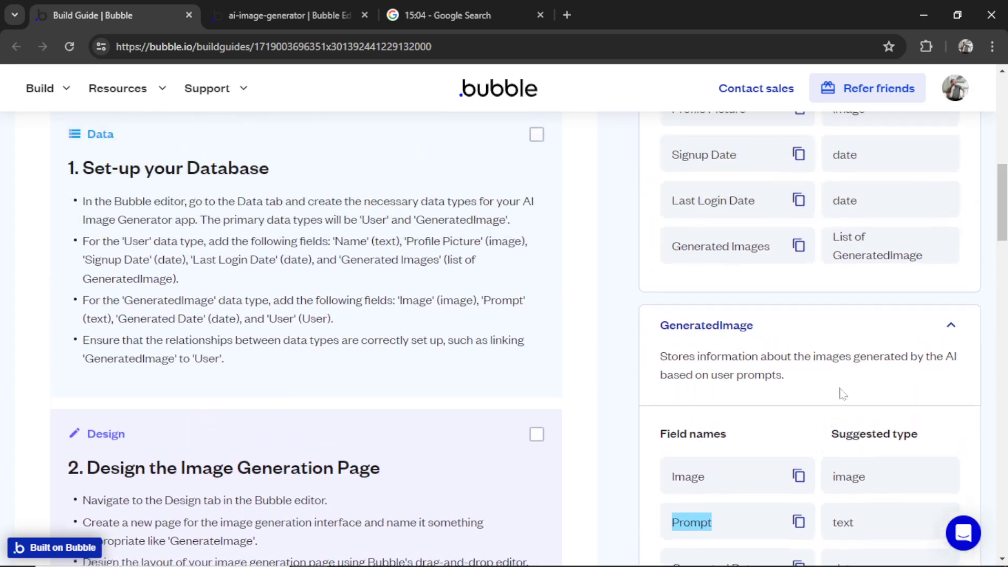
left_click_drag(775, 336, 668, 334)
key("ctrl+c")
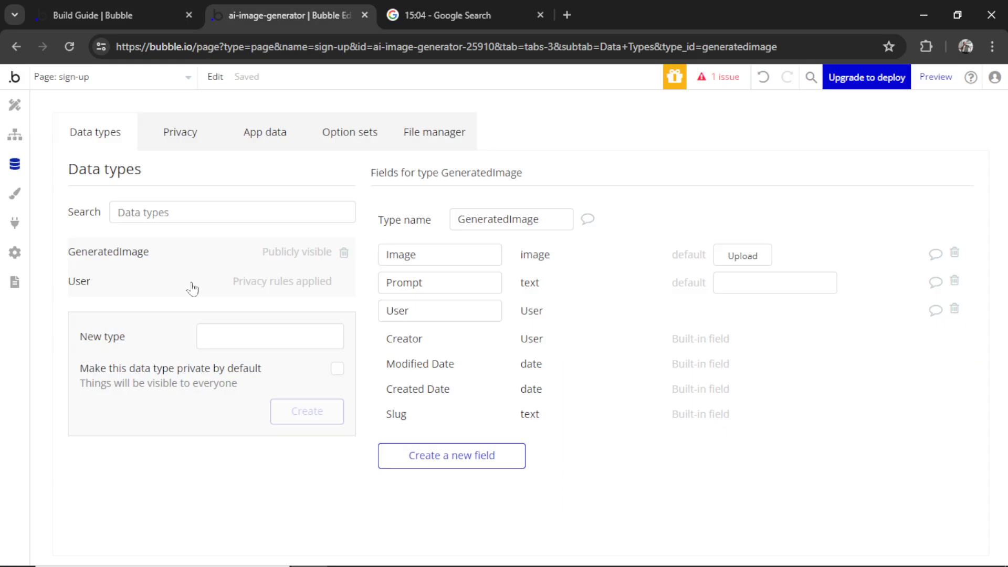
Add a Generated Images field to User holding a list of GeneratedImage
left_click(252, 284)
left_click(452, 456)
key("ctrl+v")
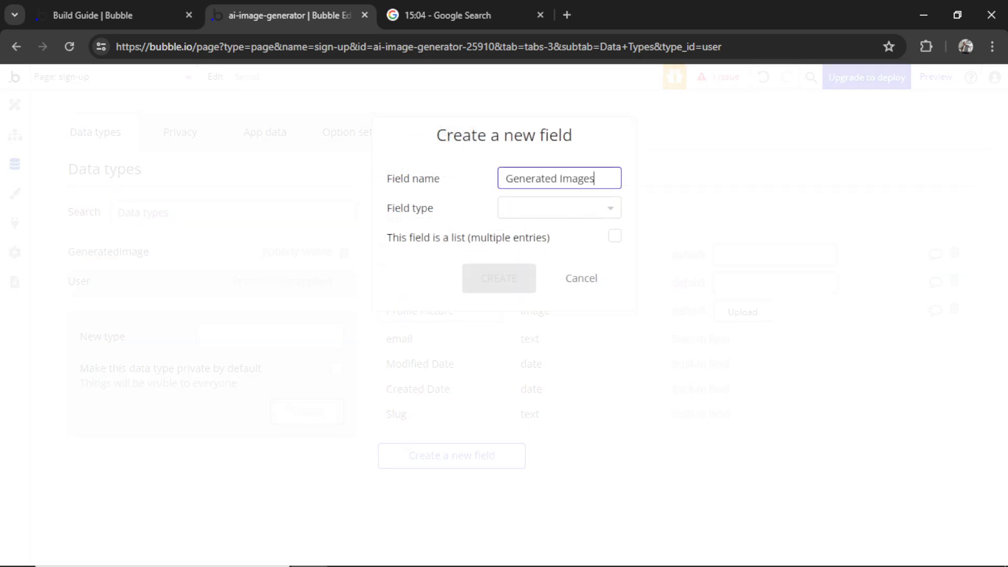
left_click(572, 215)
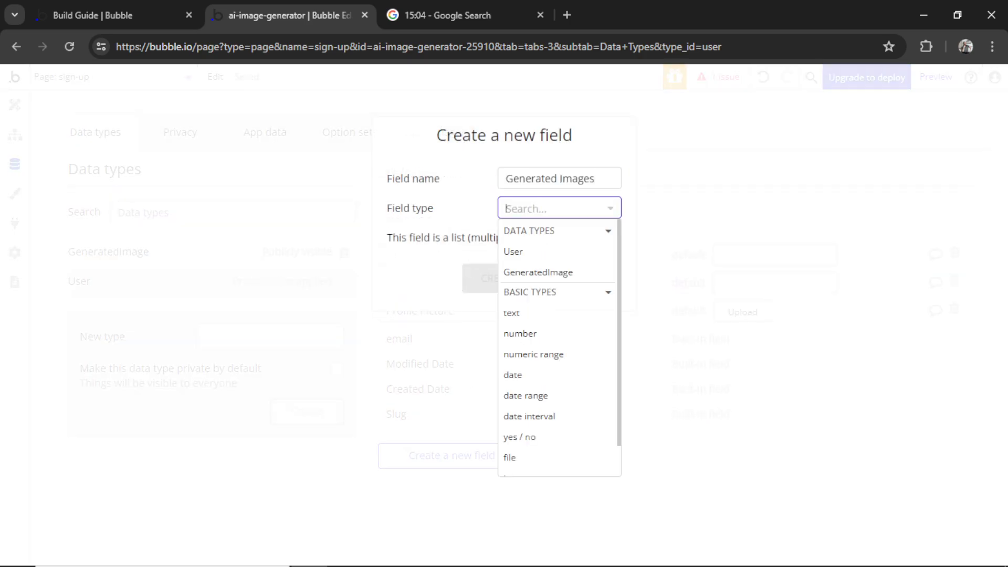
left_click(576, 273)
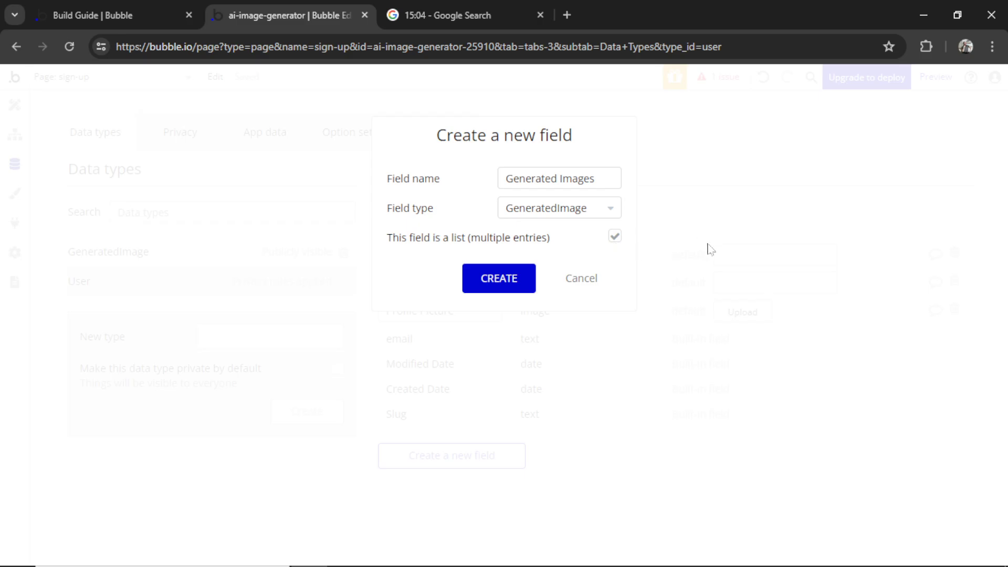
left_click(498, 281)
Mark the Build Guide's database step as done and return to the app editor
key("ctrl+shift+Tab")
left_click(537, 167)
scroll(554, 273, "down", 5)
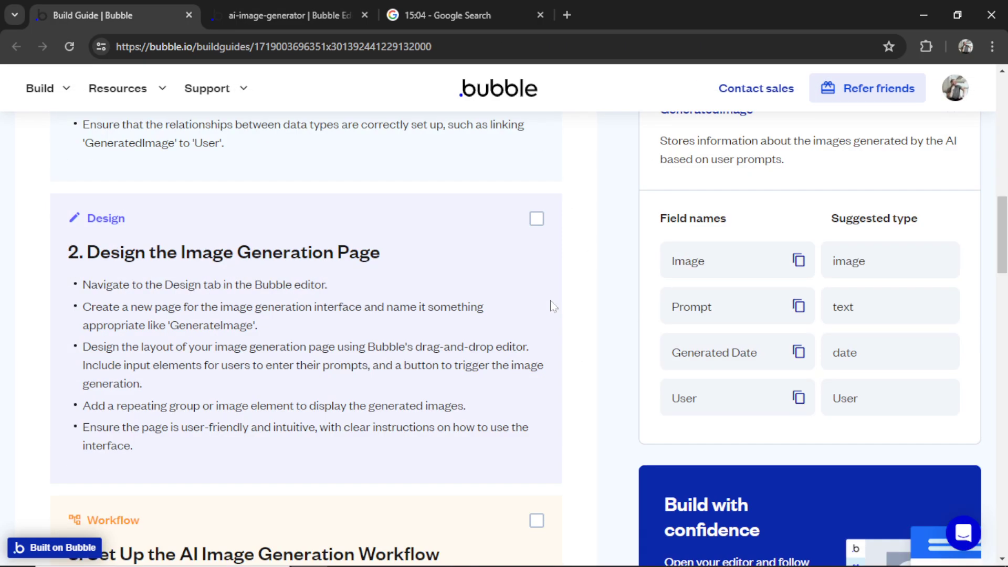
scroll(551, 305, "down", 1)
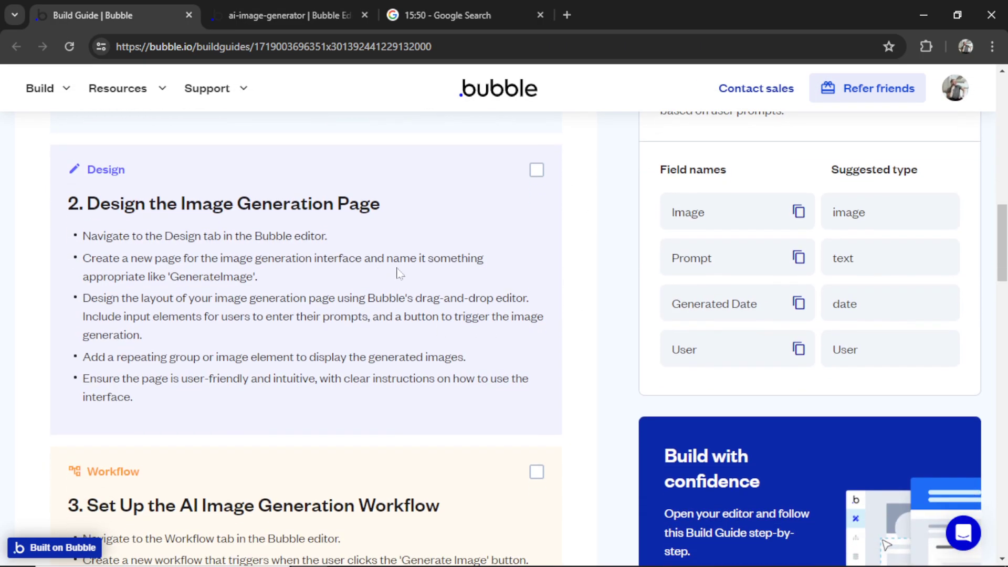
key("ctrl+Tab")
left_click(147, 79)
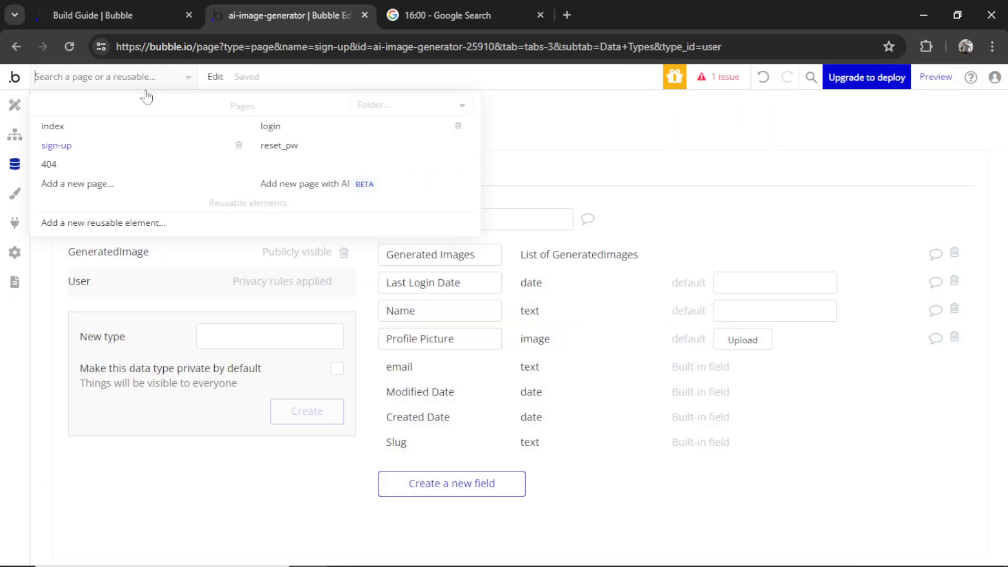
Browse the AI page generator's page types, then close it
left_click(321, 184)
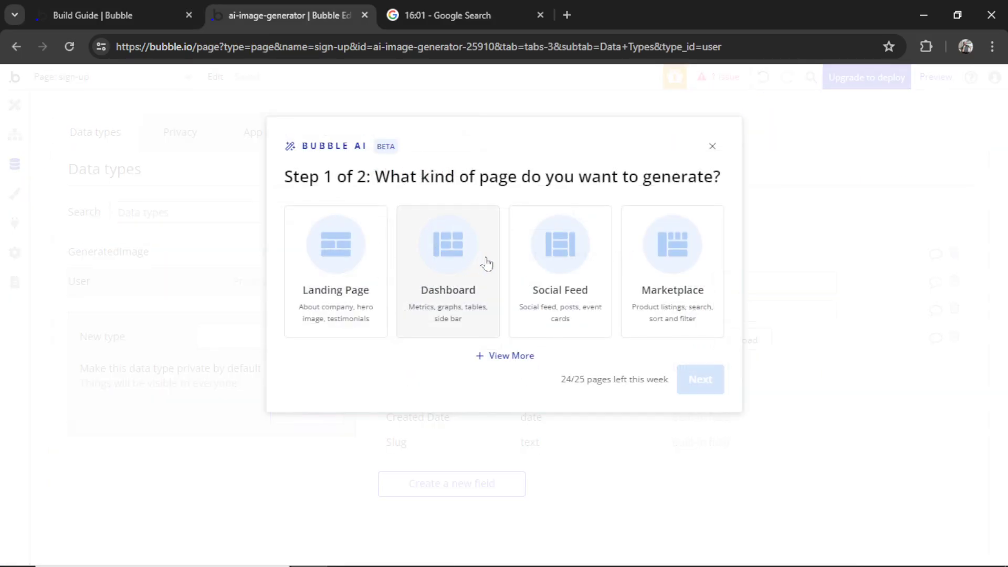
left_click(511, 356)
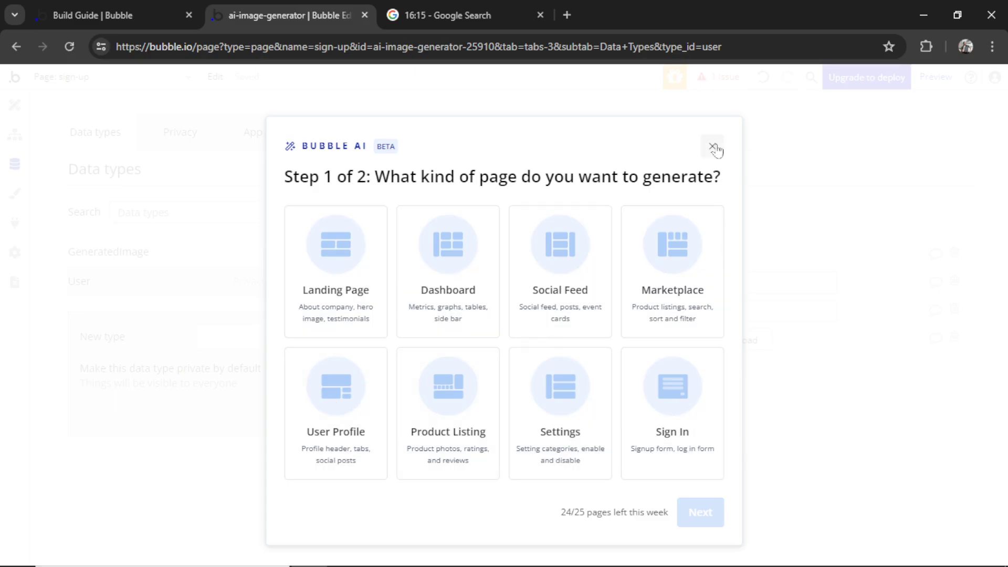
left_click(712, 146)
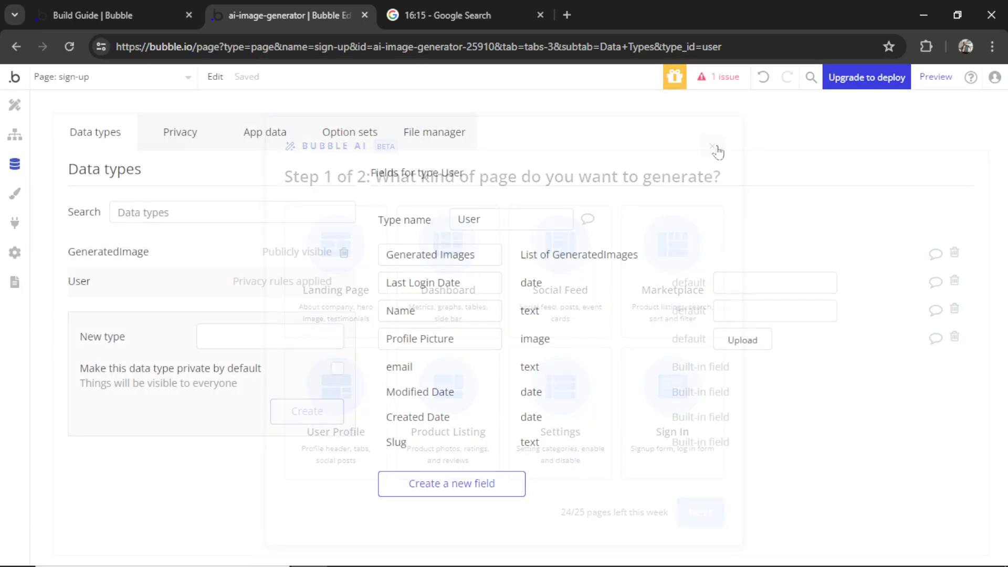
Add a new page named image-generation and show its layout settings
left_click(14, 105)
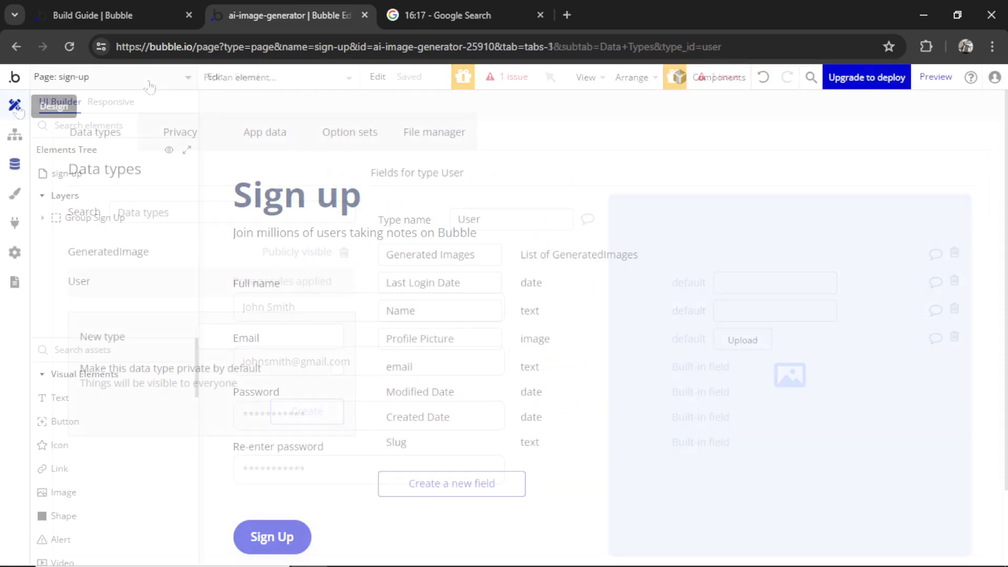
left_click(105, 77)
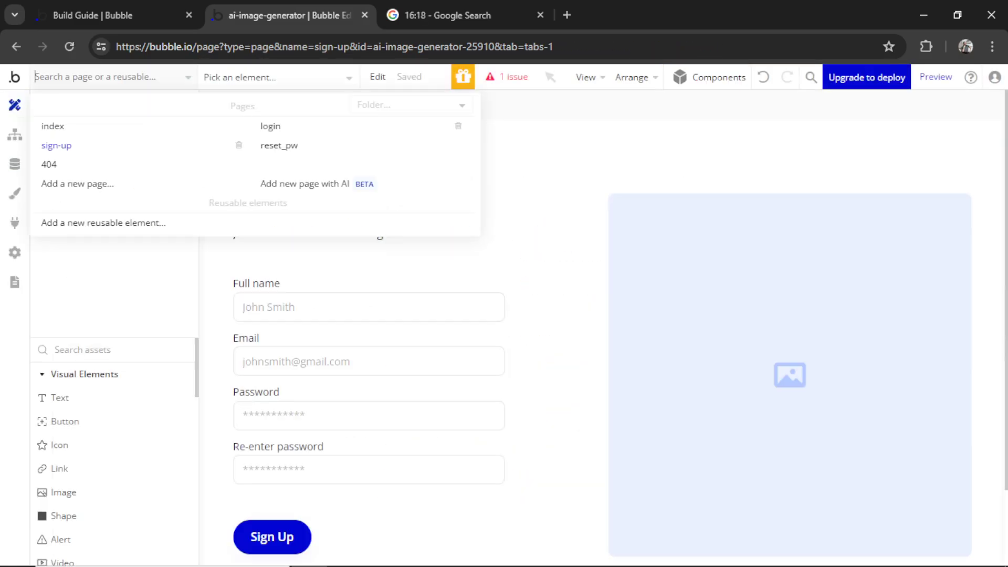
left_click(105, 187)
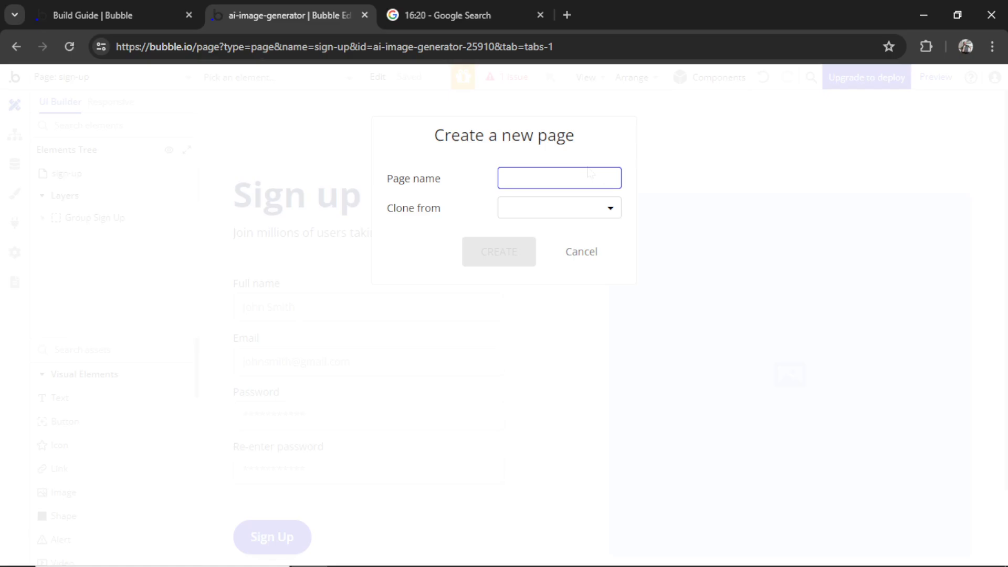
type("image-generat")
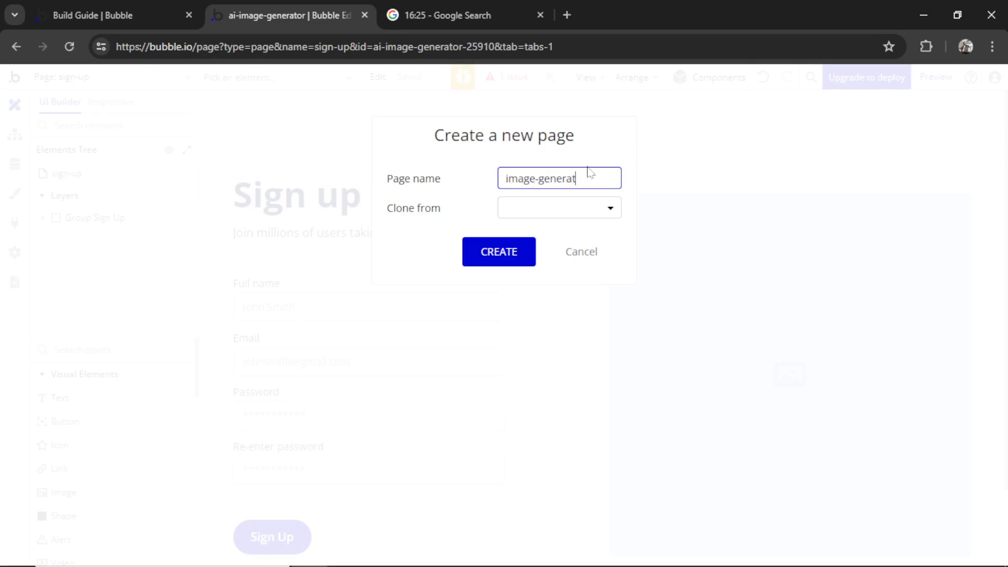
type("ion")
left_click(502, 257)
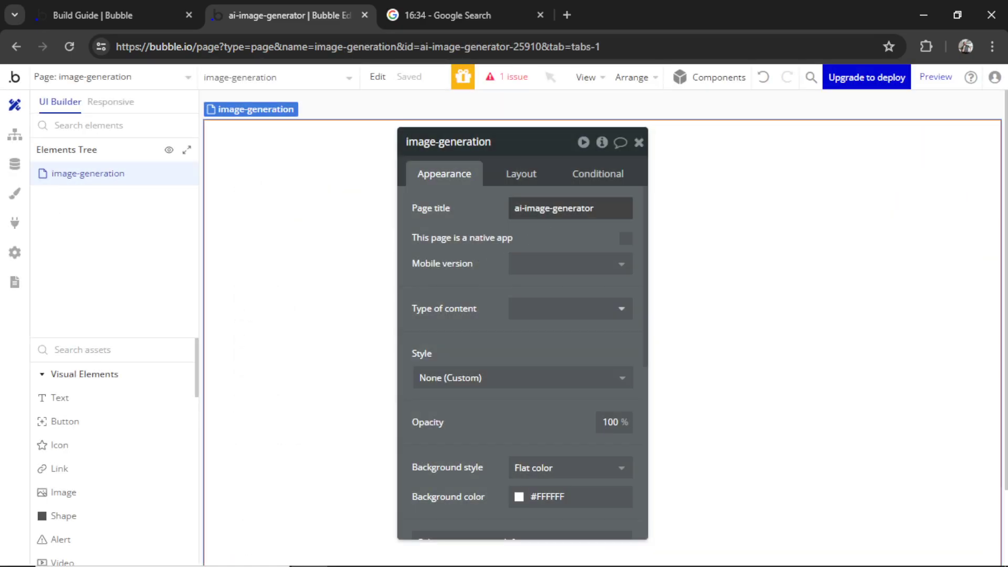
left_click(521, 174)
Set the page's container layout to Column and edit its title to 'Image Gene…'
left_click(567, 209)
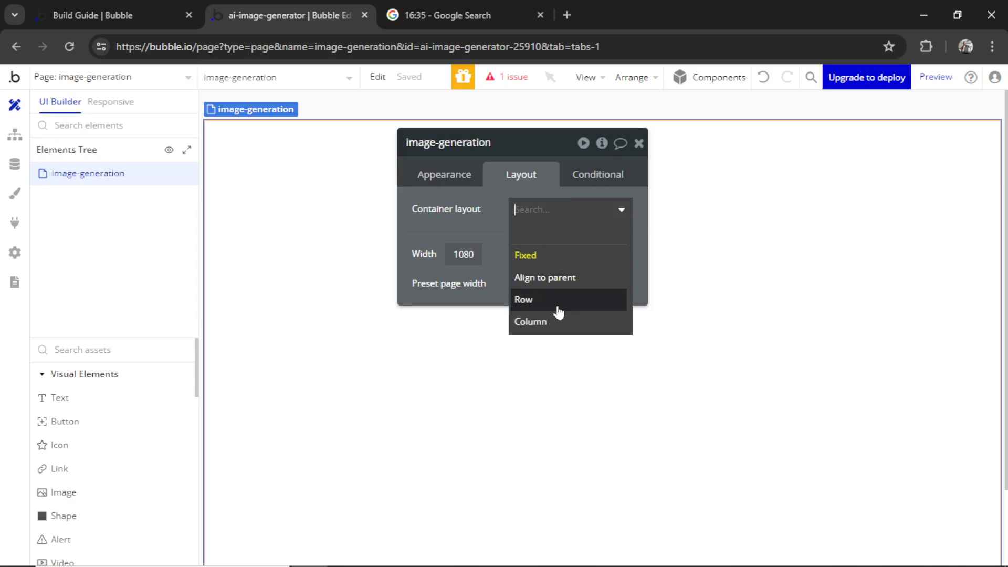
left_click(541, 317)
left_click(639, 143)
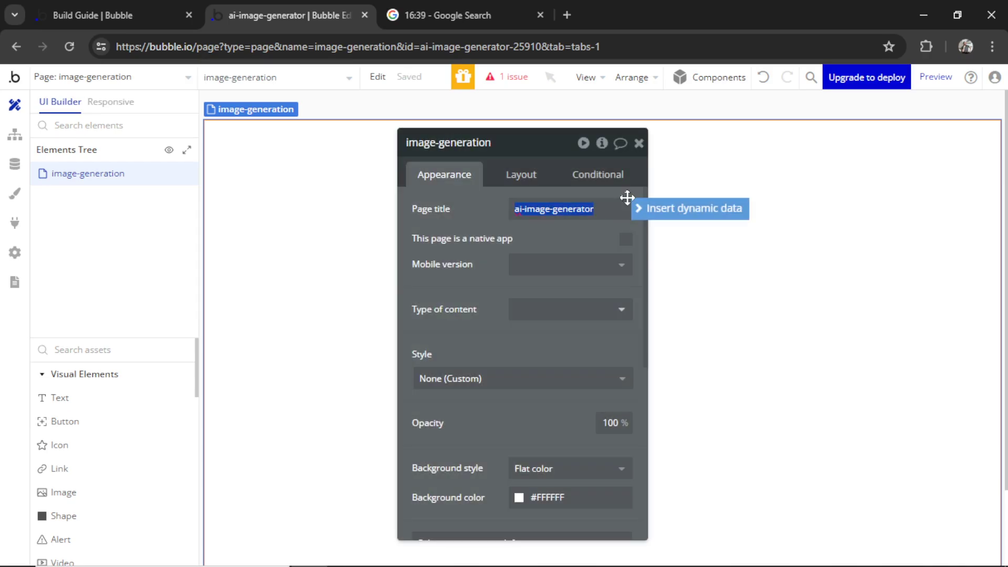
type("Im")
type("age Gene")
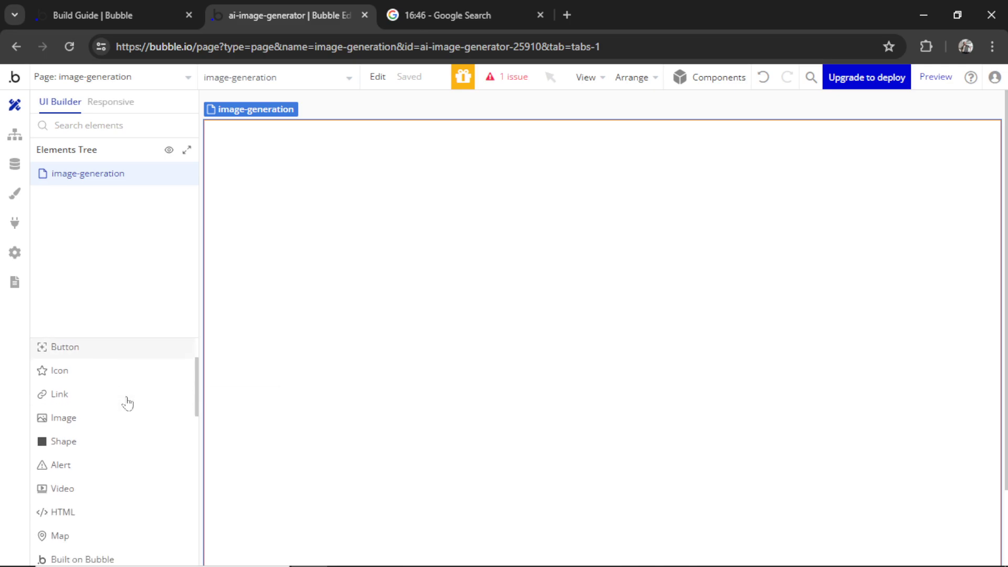
Draw a horizontally centred Multiline Input with top margin 50, renamed PROMPT
scroll(128, 404, "down", 4)
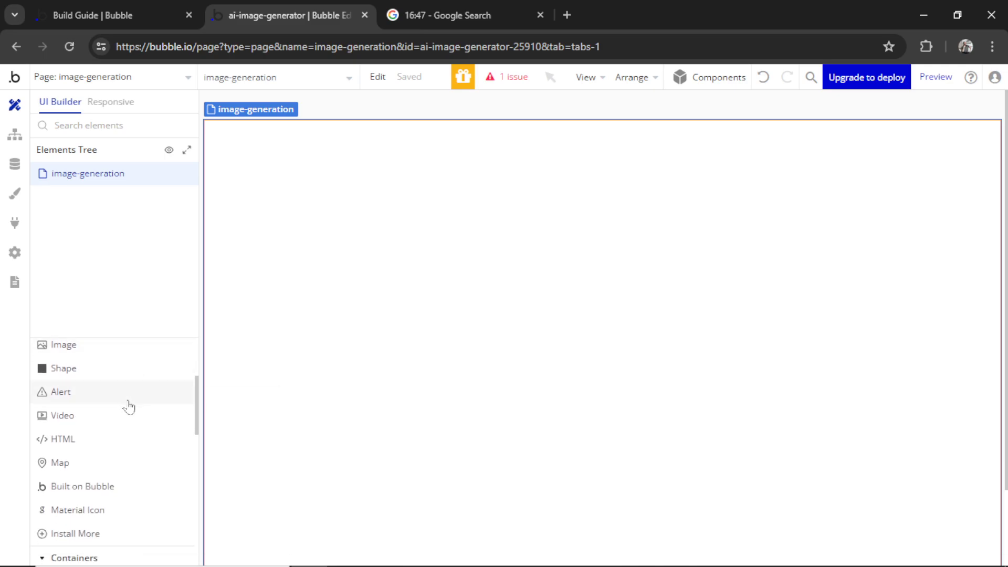
scroll(129, 408, "down", 4)
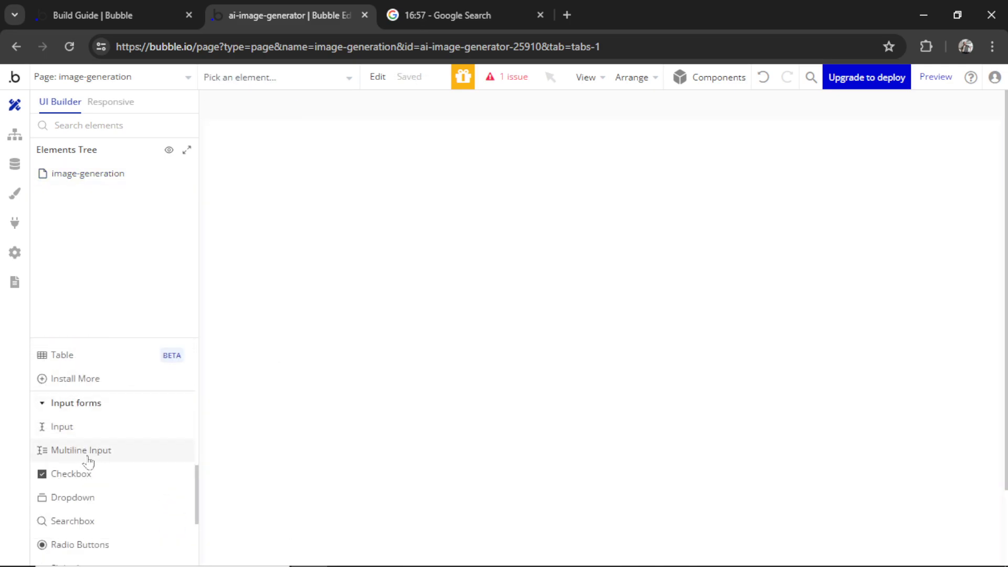
left_click(104, 453)
left_click_drag(420, 178, 753, 298)
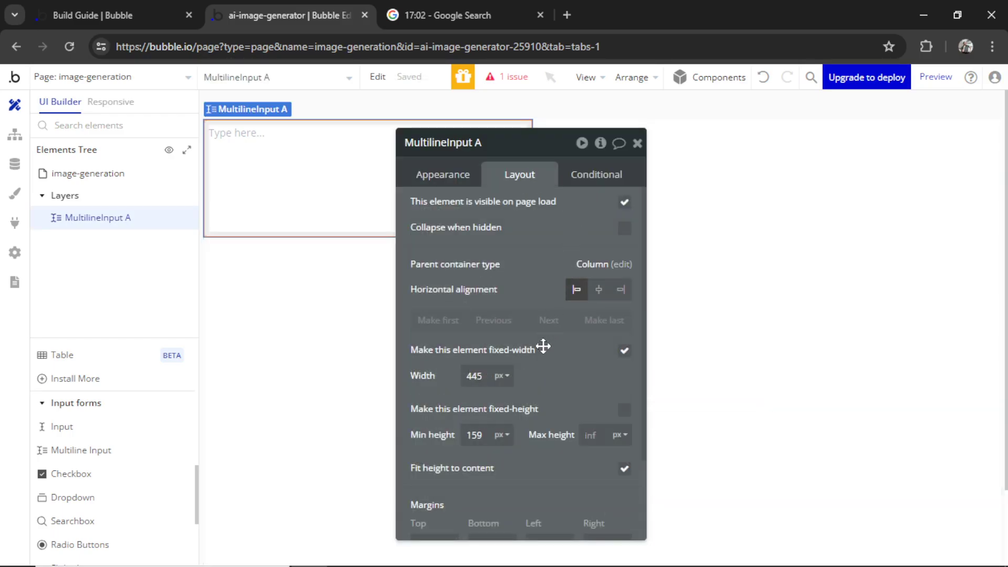
left_click(598, 289)
scroll(558, 270, "down", 2)
left_click(434, 442)
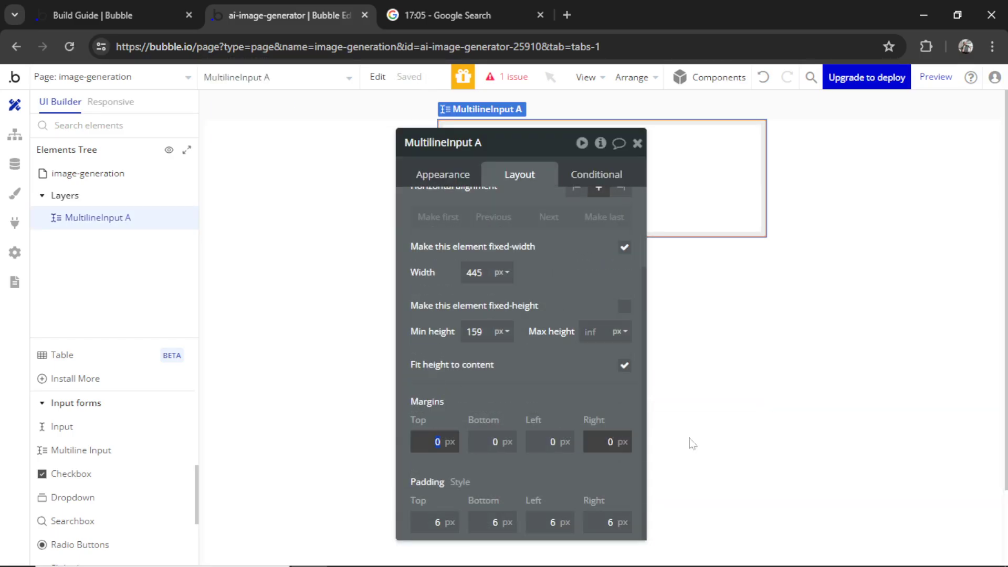
type("50")
scroll(113, 473, "up", 5)
double_click(479, 142)
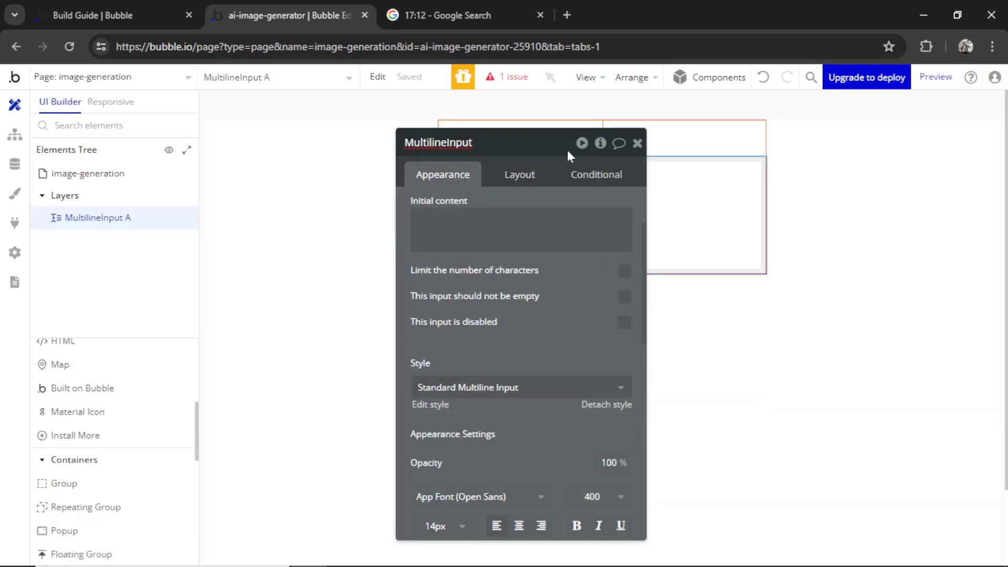
type("PROMPT")
key("Return")
scroll(113, 473, "up", 5)
Draw a Generate button below the prompt box, width 200, then review the guide's image-display step
left_click(64, 371)
left_click_drag(522, 336, 667, 372)
type("Generate")
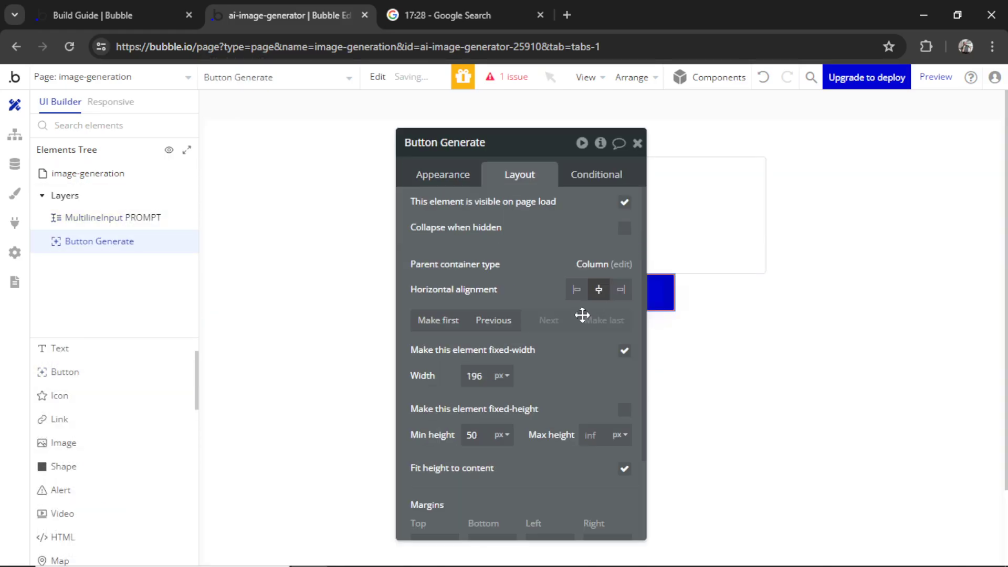
scroll(518, 333, "down", 2)
left_click(479, 272)
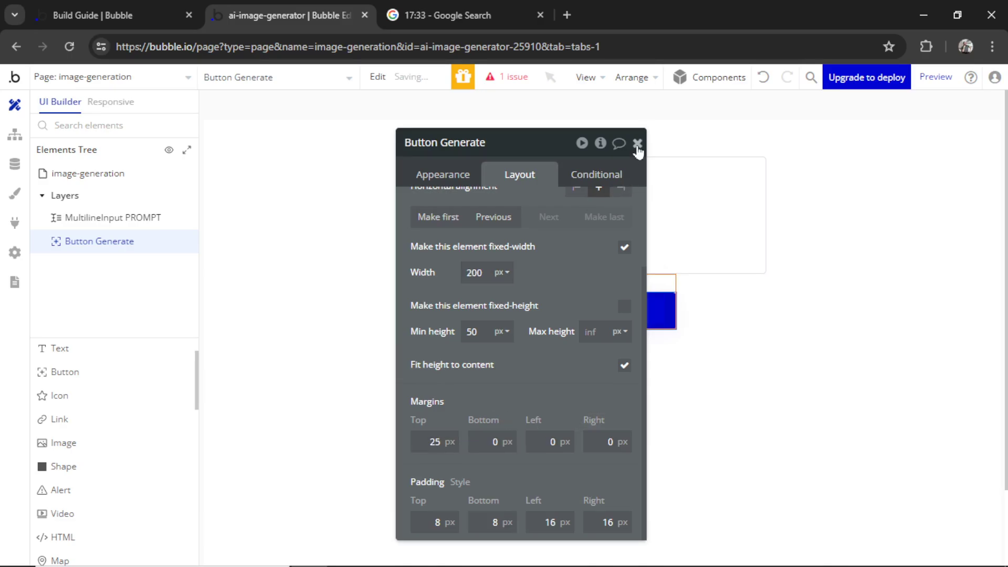
left_click(637, 143)
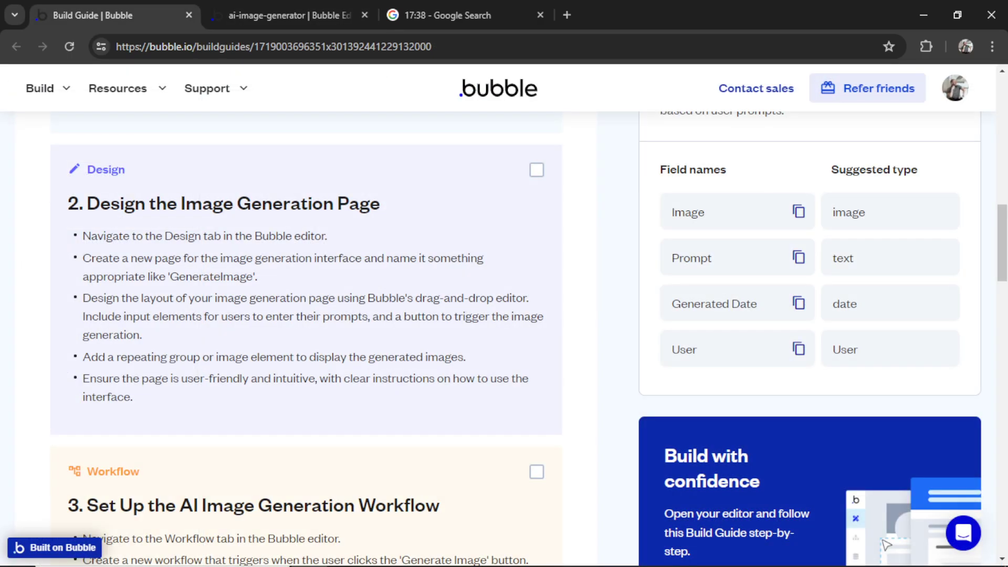
left_click_drag(117, 357, 483, 367)
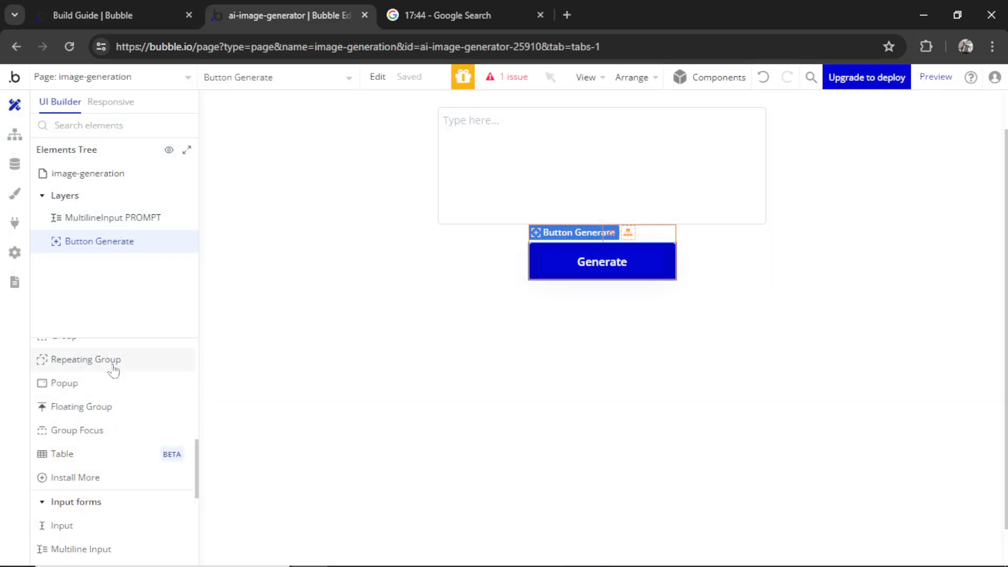
Draw a repeating group below the Generate button with 1 row and 2 columns
left_click(114, 370)
mouse_move(408, 342)
left_mouse_down()
mouse_move(702, 395)
mouse_move(818, 462)
left_mouse_up()
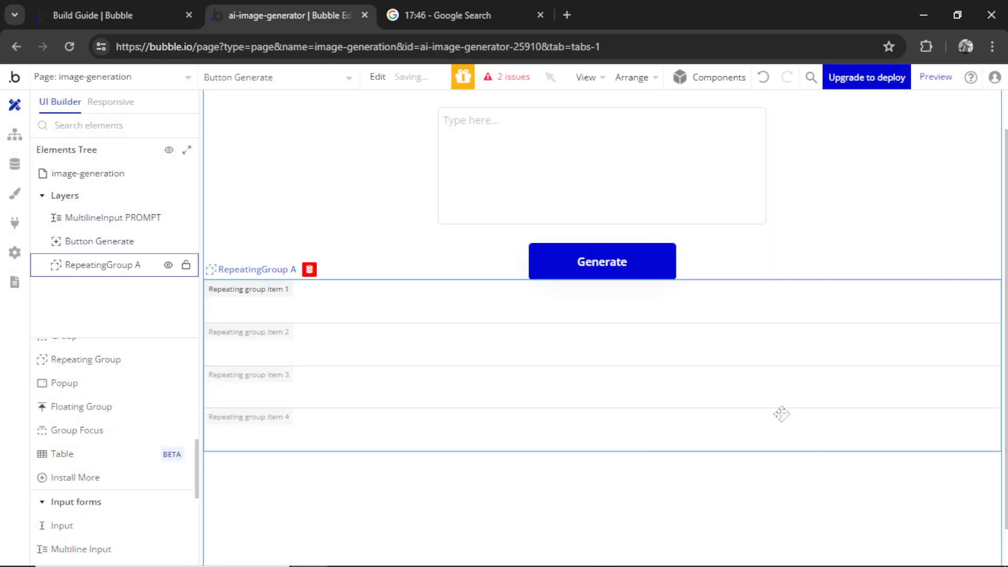
double_click(782, 413)
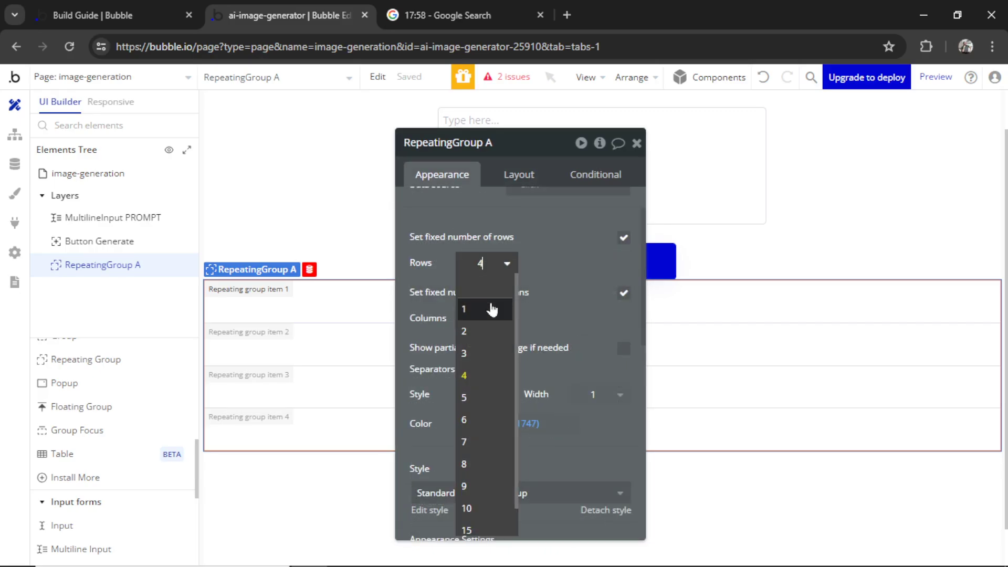
left_click(490, 308)
left_click(499, 317)
left_click(491, 359)
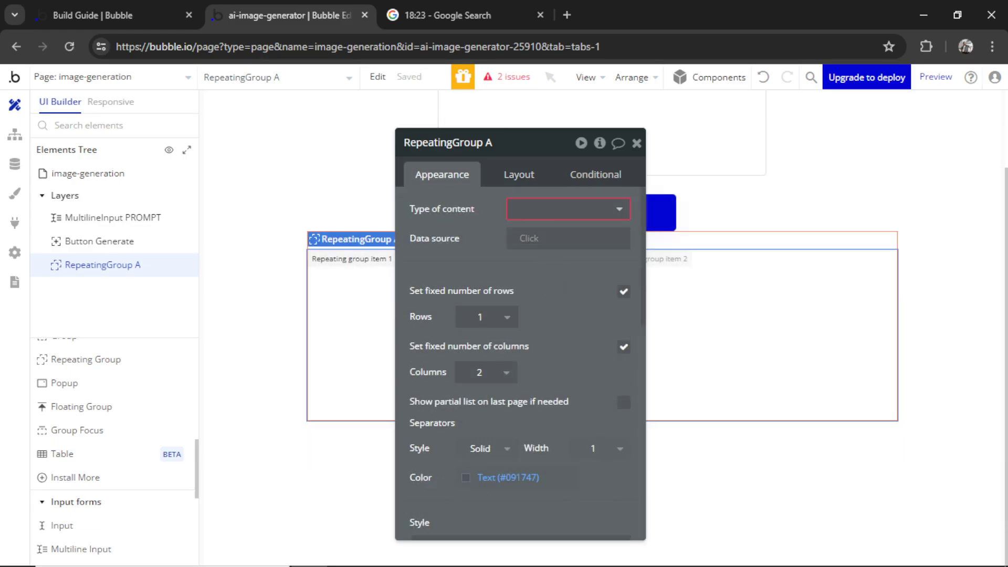
Set its content to GeneratedImage from Current User's Generated Images, and draw an image in the first cell
left_click(568, 209)
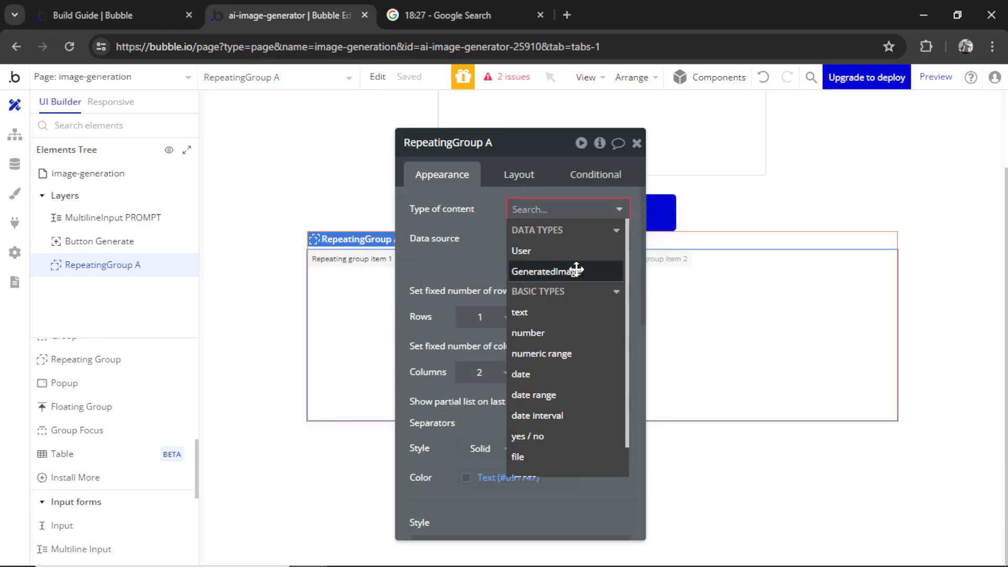
left_click(576, 271)
left_click(530, 242)
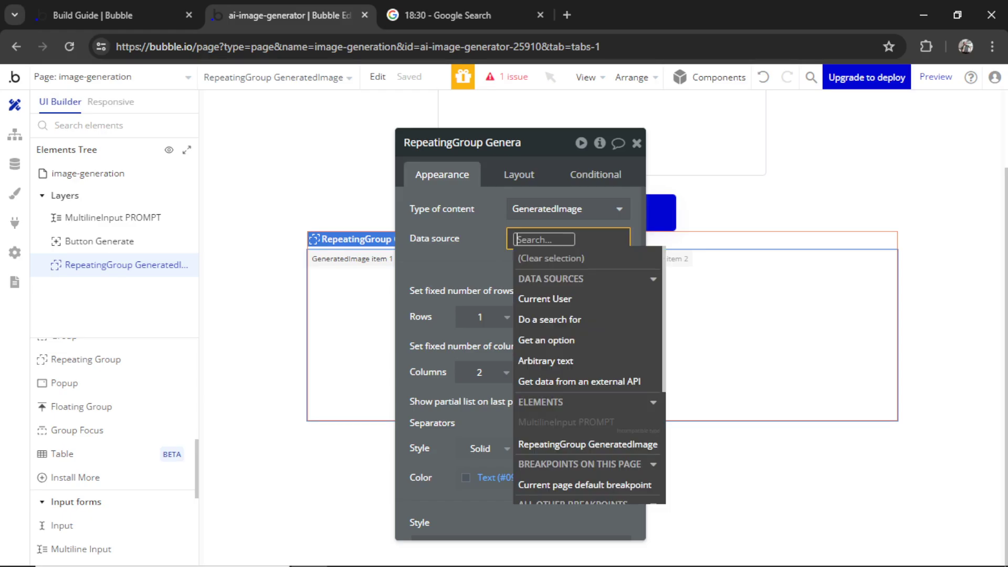
left_click(544, 298)
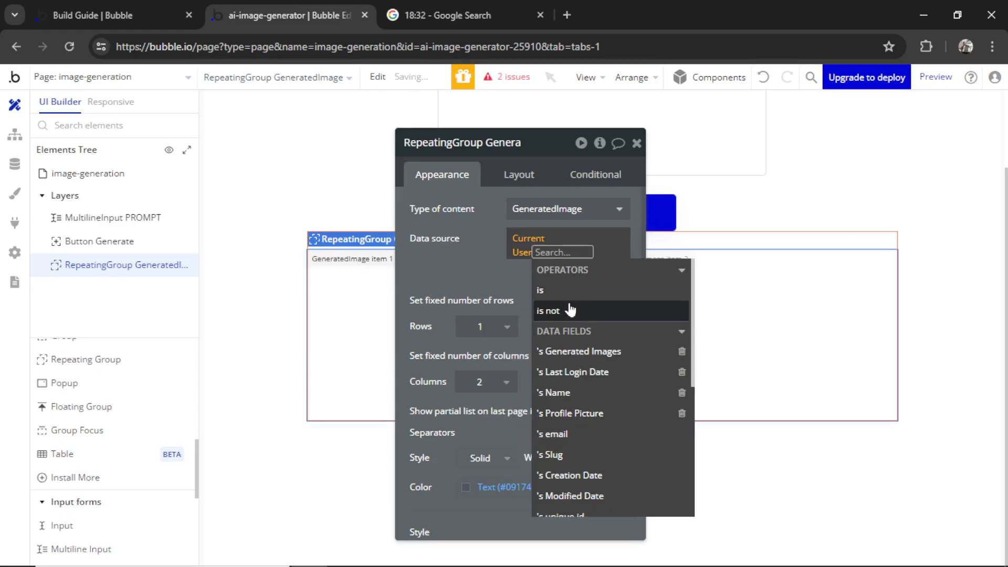
left_click(602, 356)
left_click(479, 263)
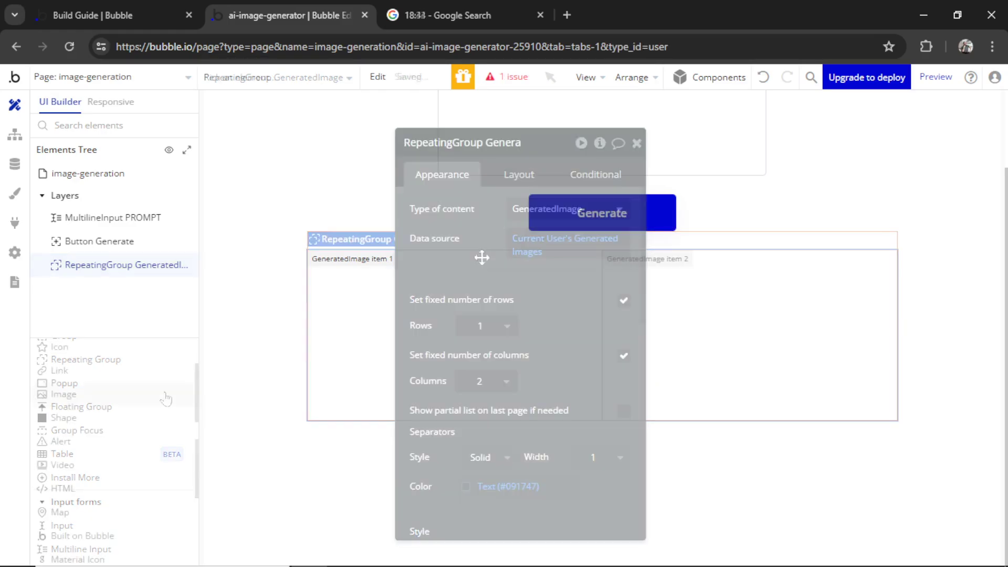
left_click(104, 397)
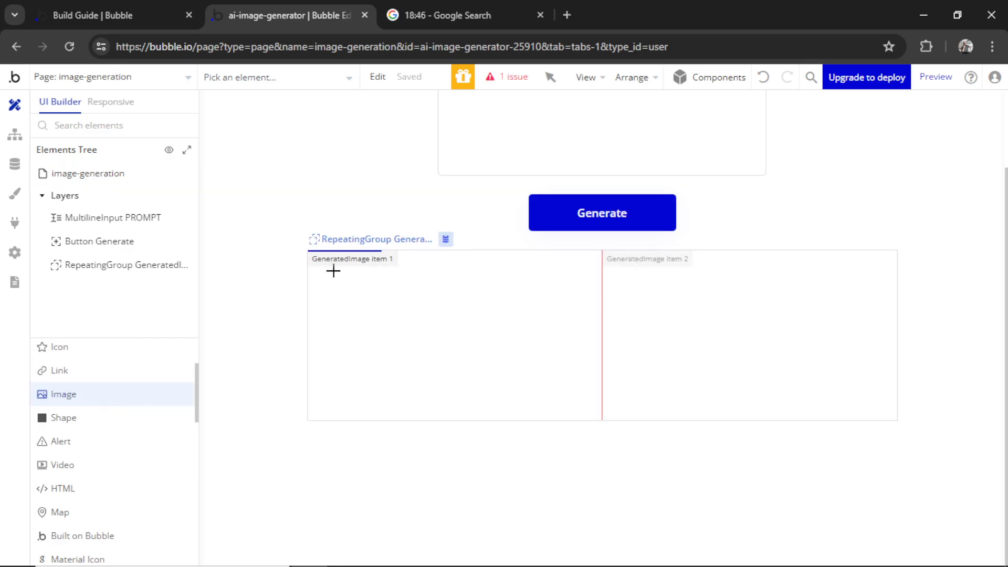
left_click_drag(333, 271, 569, 395)
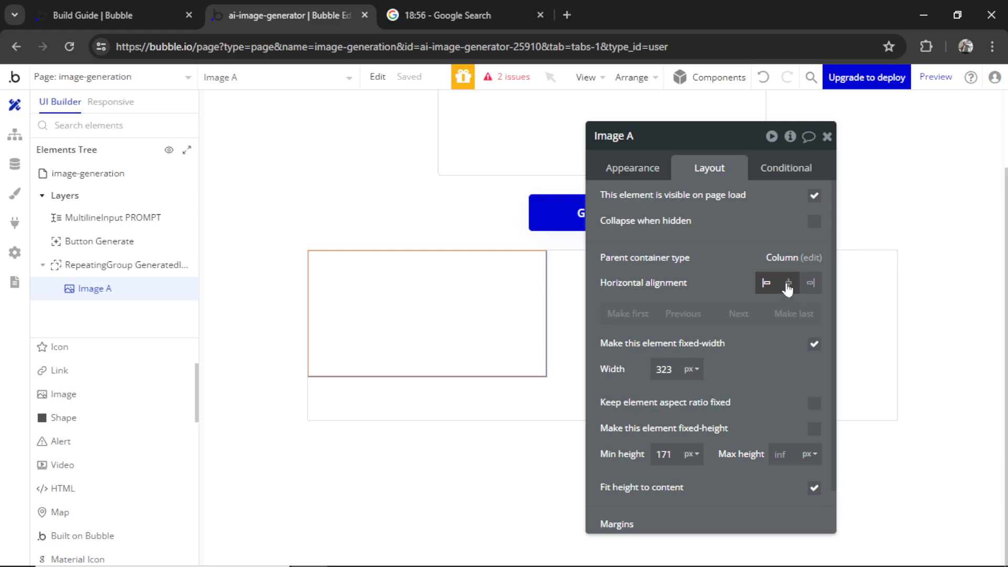
Centre Image A, fix its aspect ratio at 250 px square, and give it 25 px margins
left_click(788, 284)
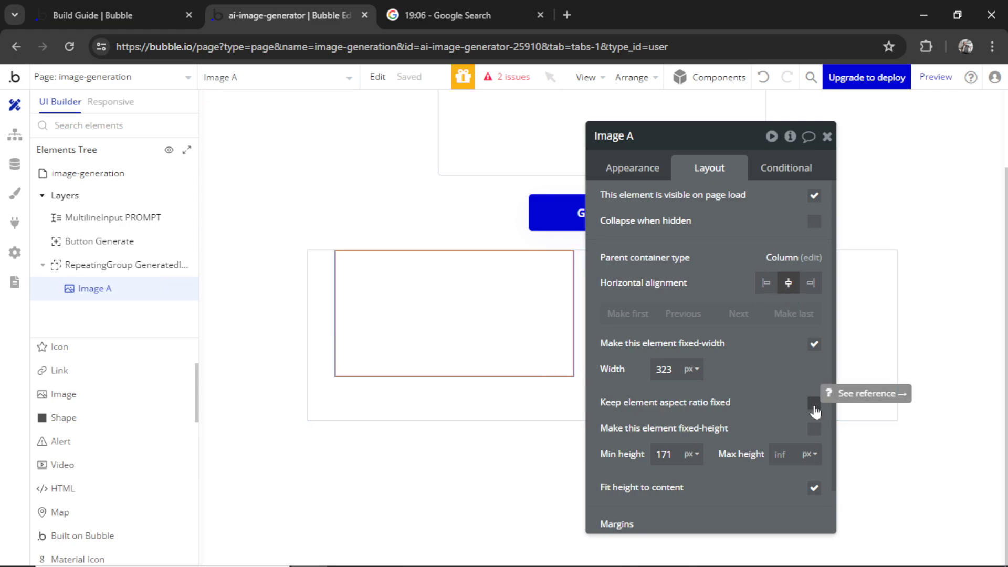
left_click(814, 405)
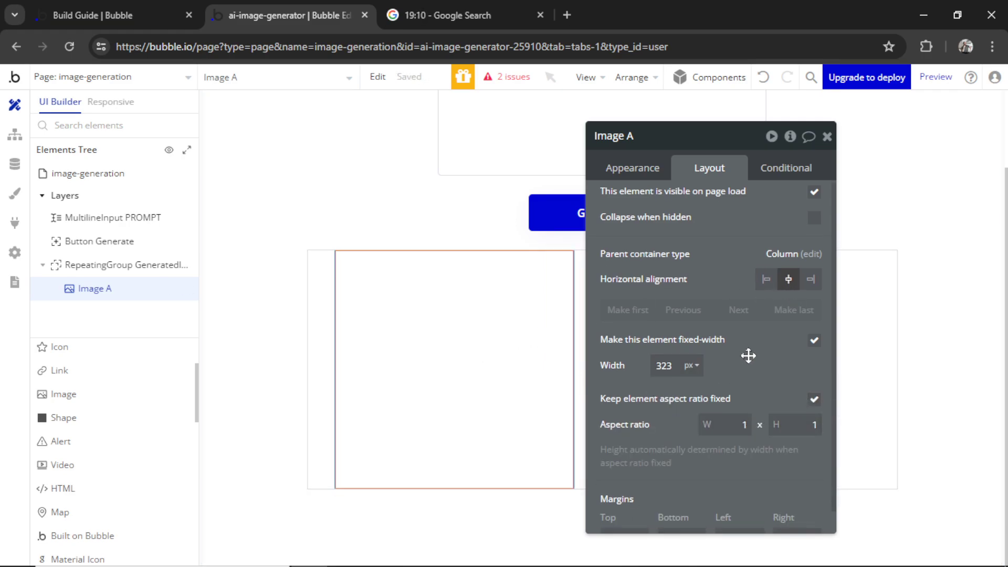
scroll(748, 356, "down", 1)
left_click(668, 342)
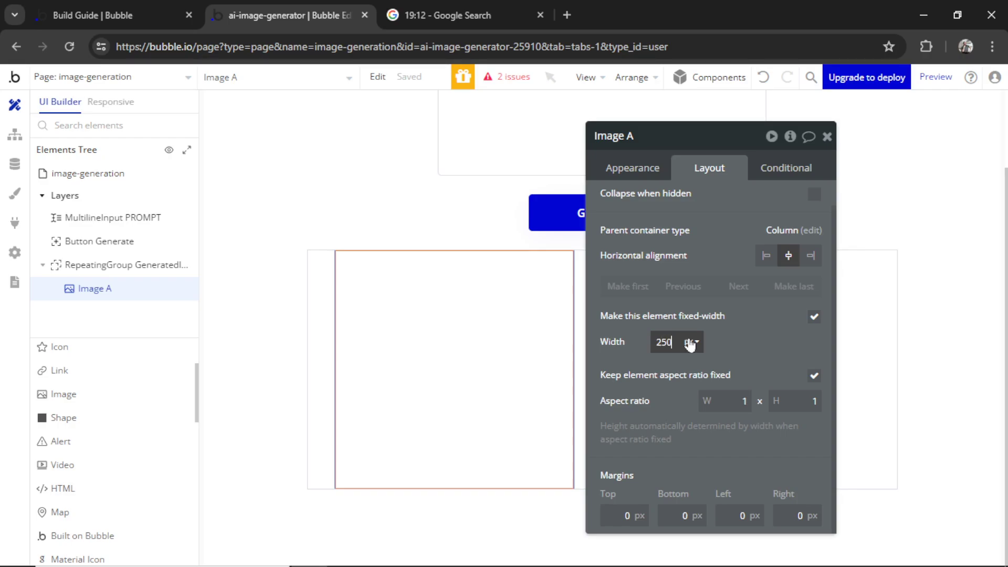
left_click(682, 516)
type("2")
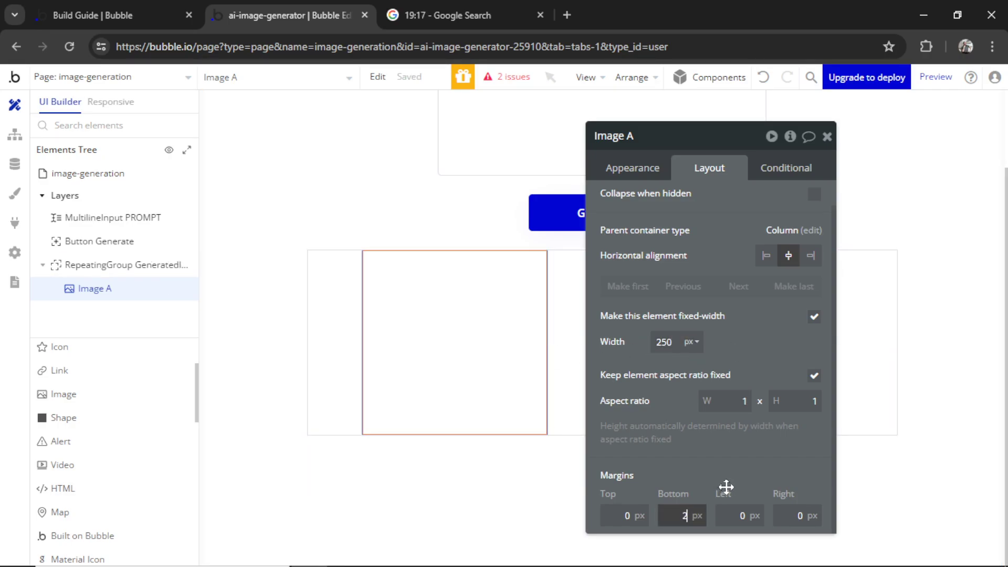
type("5")
key("shift+Tab")
type("25")
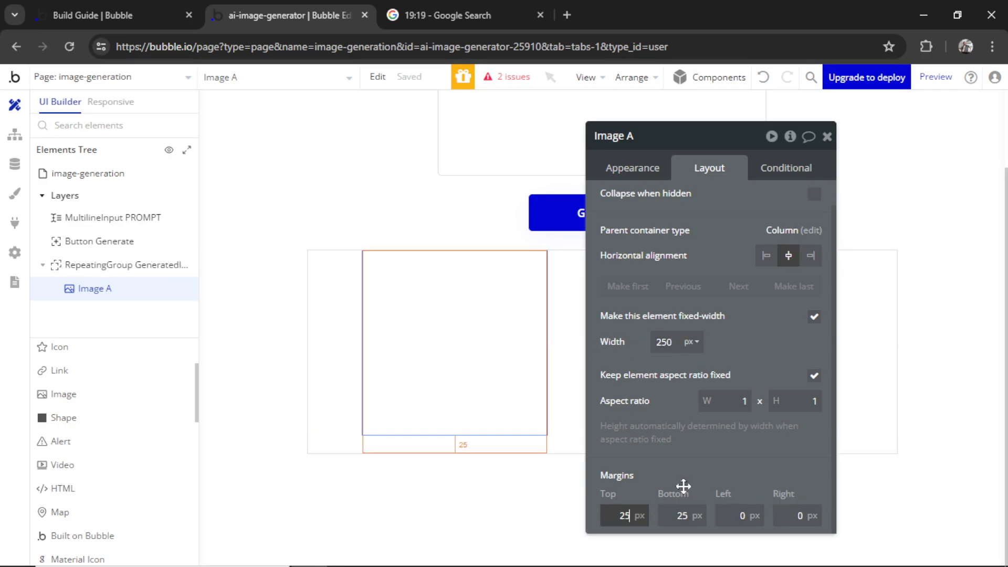
left_click(738, 516)
type("25")
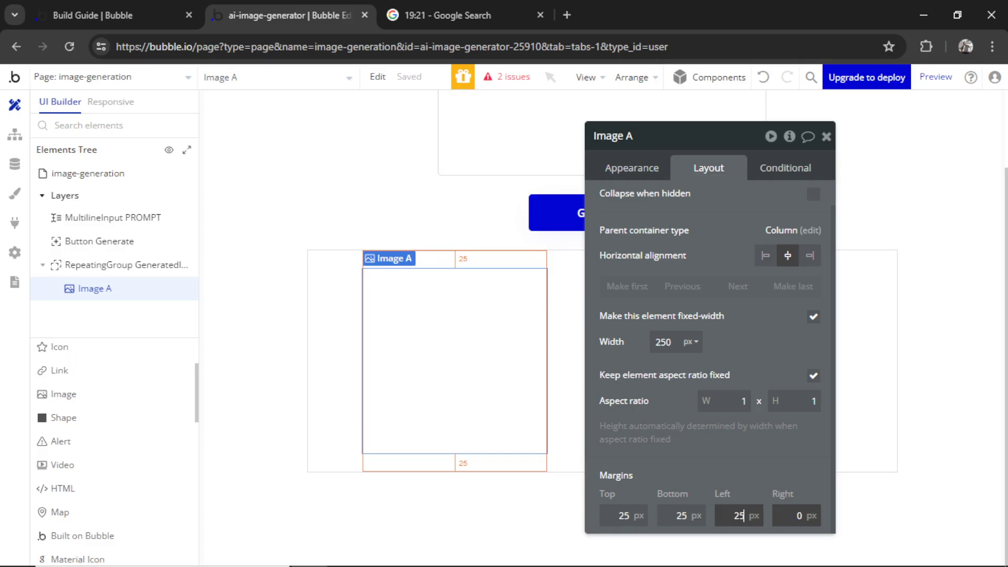
key("Tab")
type("25")
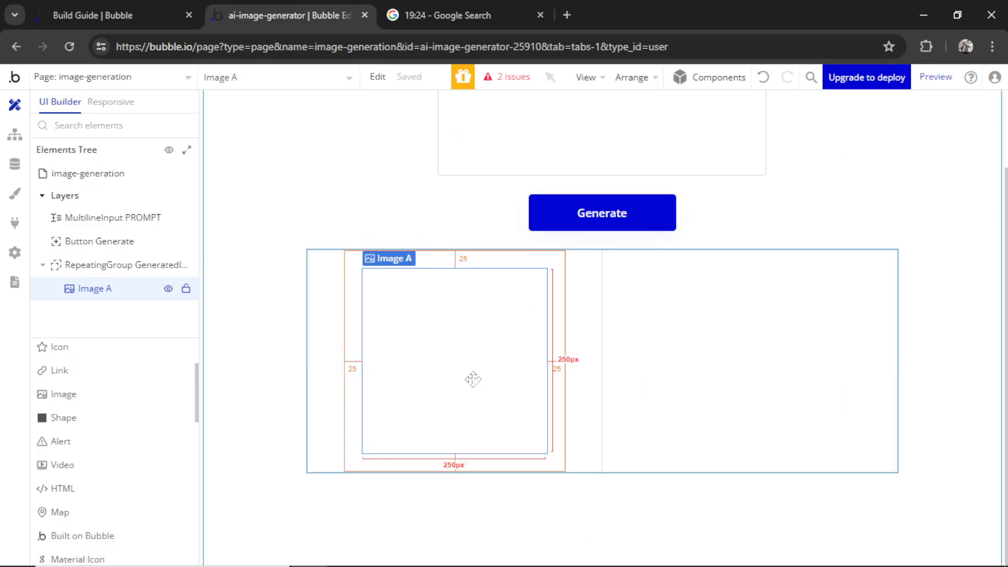
Set Image A's dynamic image to Current cell's GeneratedImage's Image
left_click(641, 175)
scroll(682, 261, "up", 1)
left_click(704, 252)
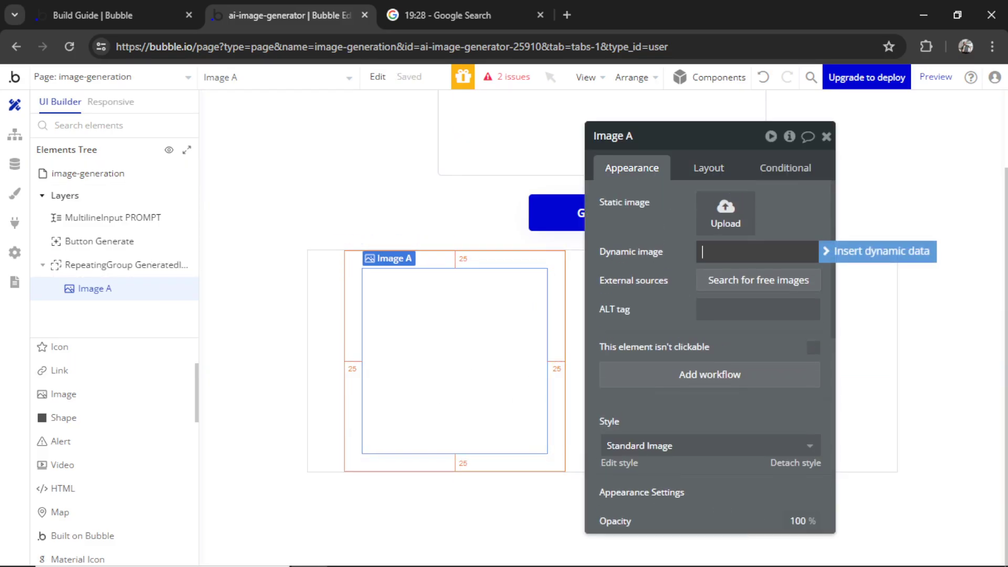
left_click(858, 252)
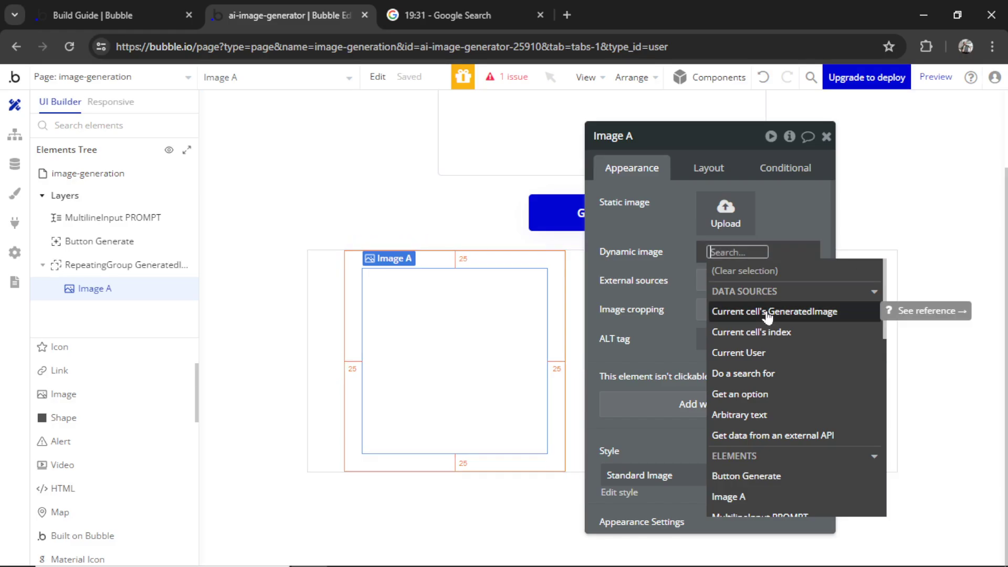
left_click(820, 311)
left_click(765, 381)
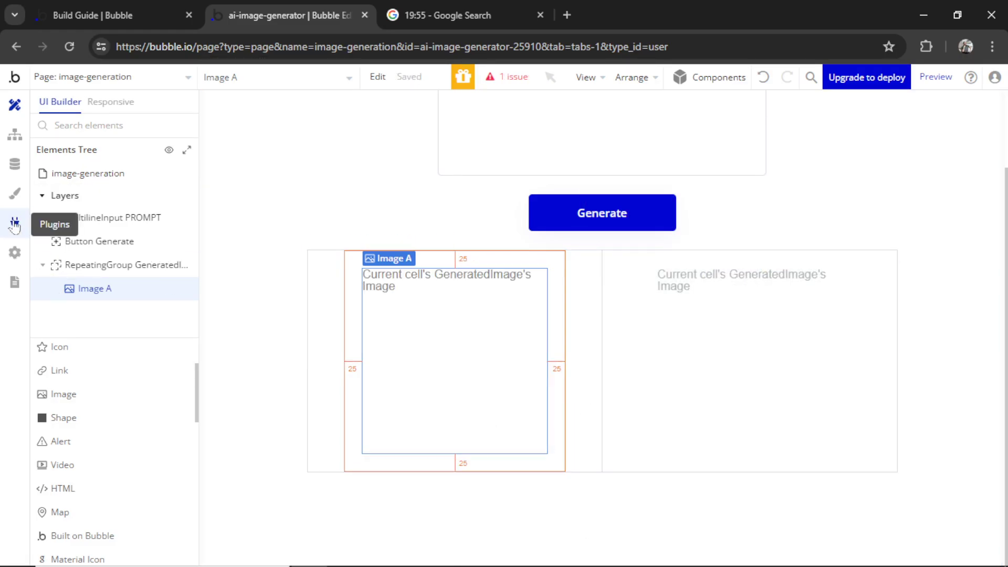
Install OpenAI DALL·E - Generate AI images from the plugin catalogue and open its plugin page
left_click(15, 222)
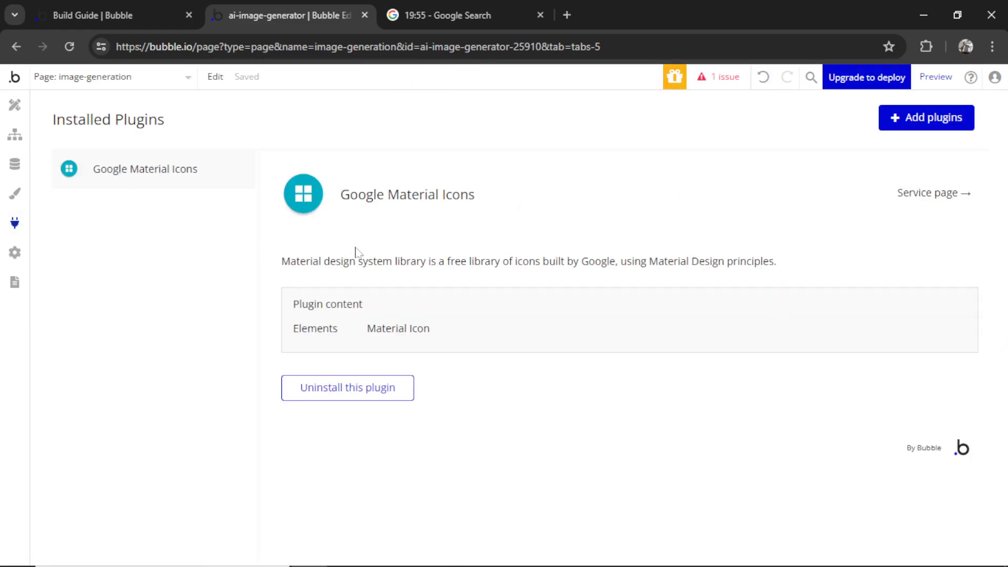
left_click(921, 120)
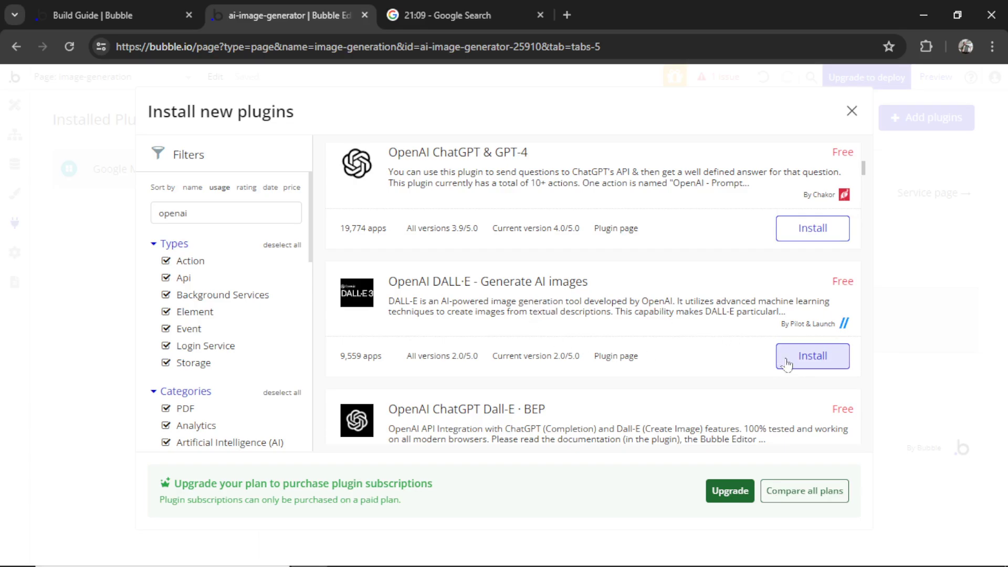
left_click(813, 357)
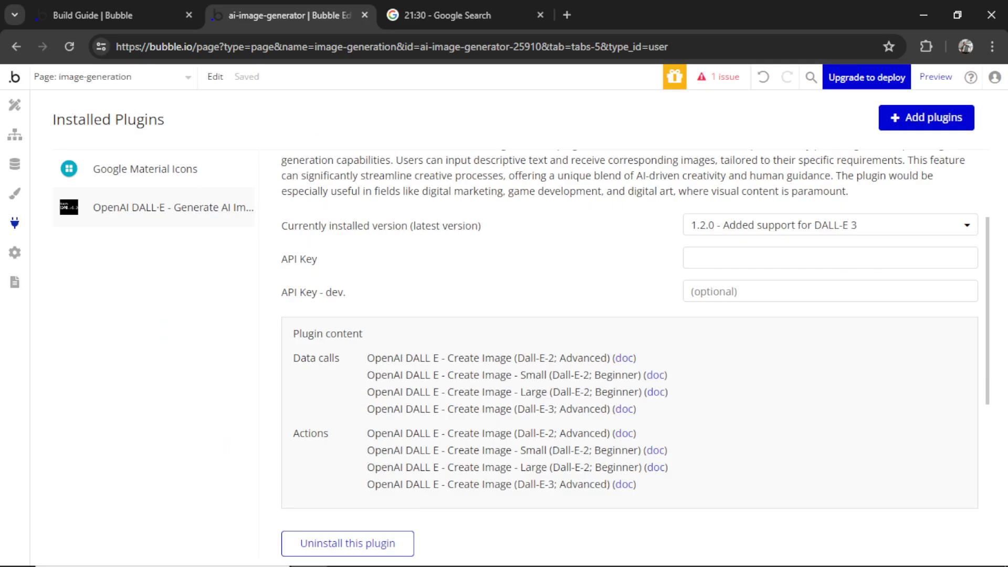
left_click_drag(370, 485, 410, 485)
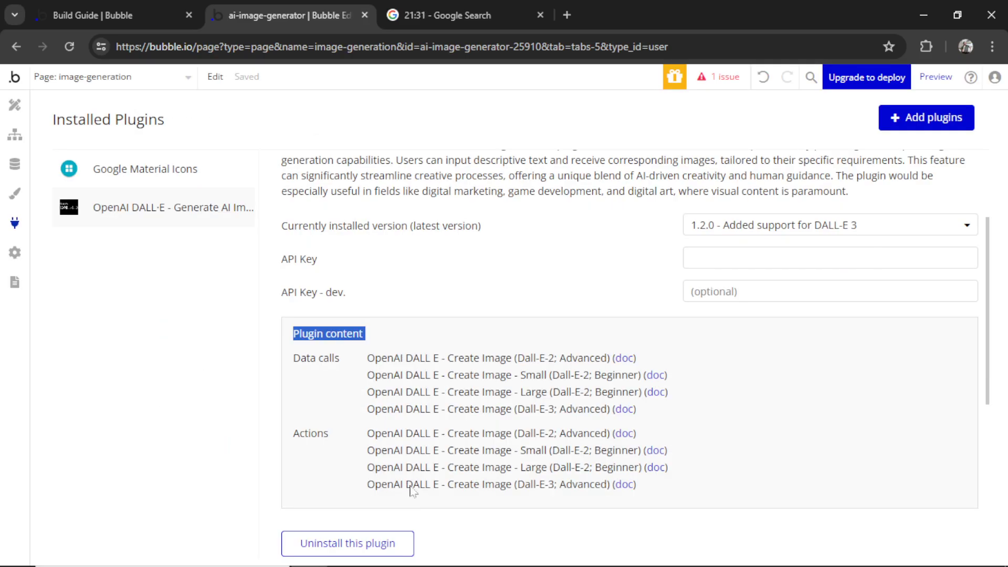
left_click(487, 493)
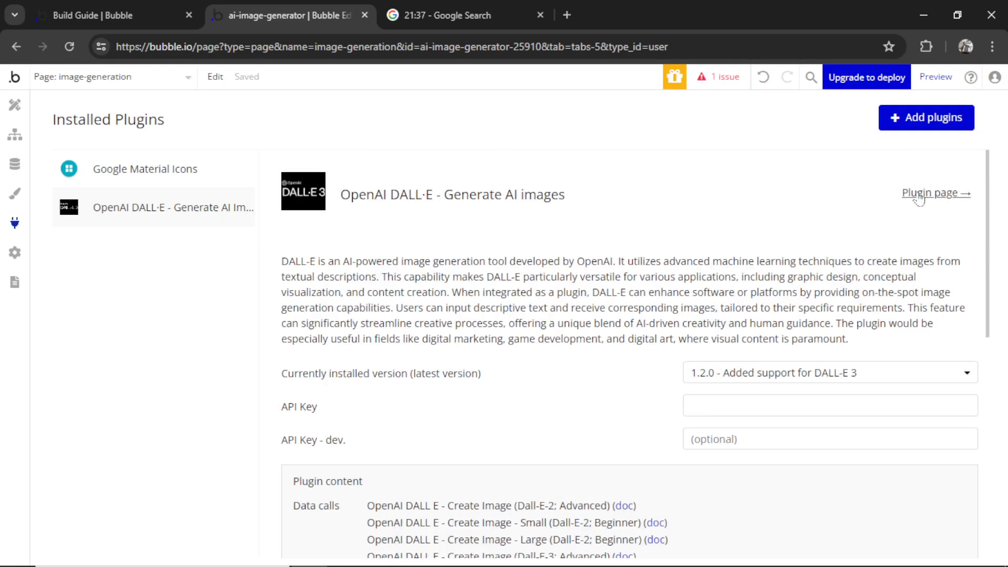
left_click(923, 198)
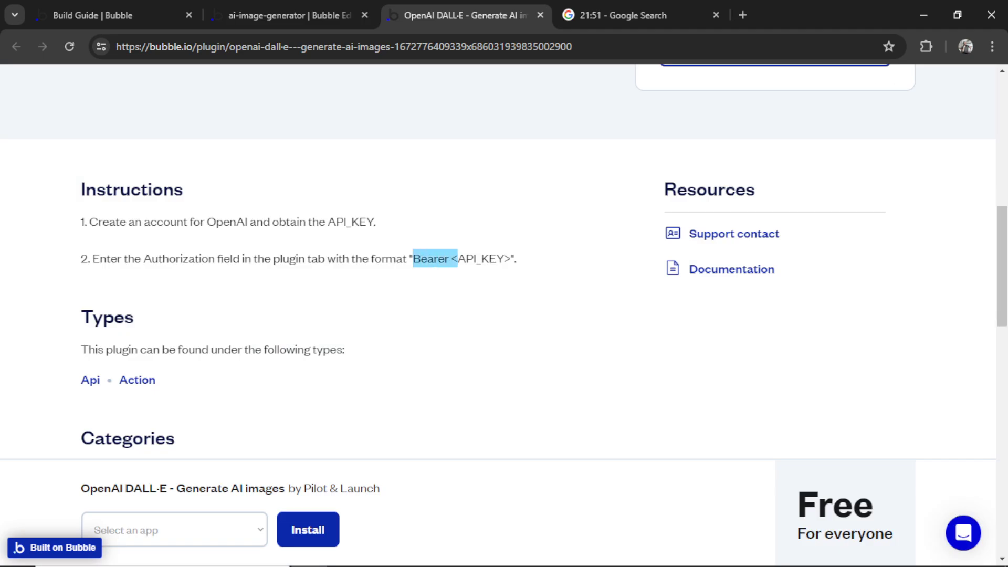
Generate a new OpenAI Platform secret API key and copy it
left_click_drag(457, 258, 504, 259)
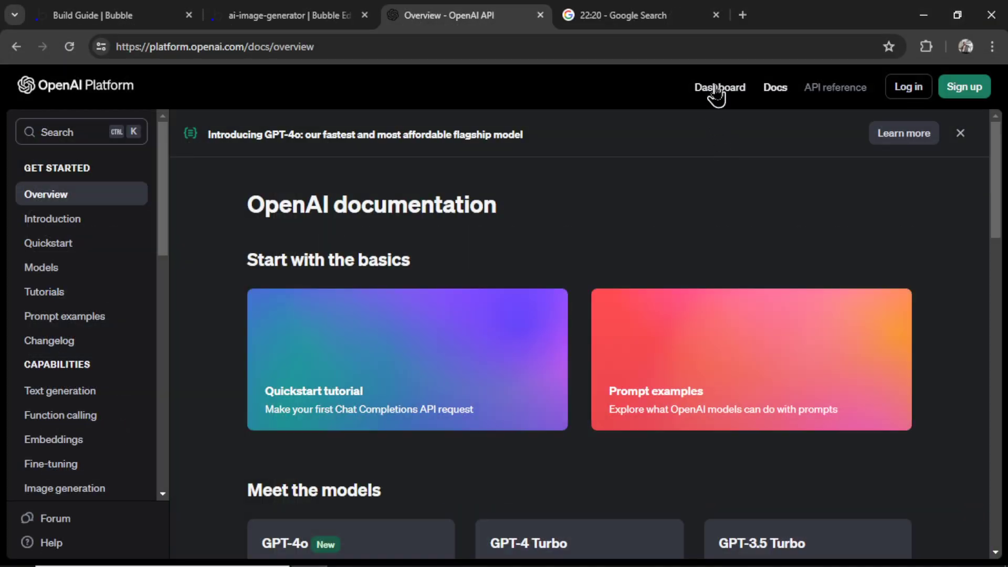
left_click(717, 88)
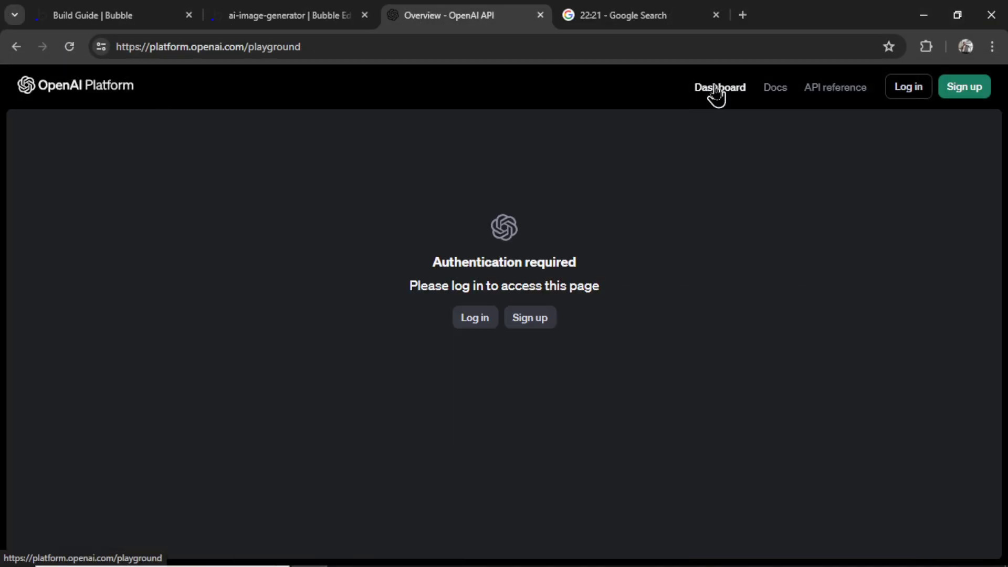
left_click(474, 327)
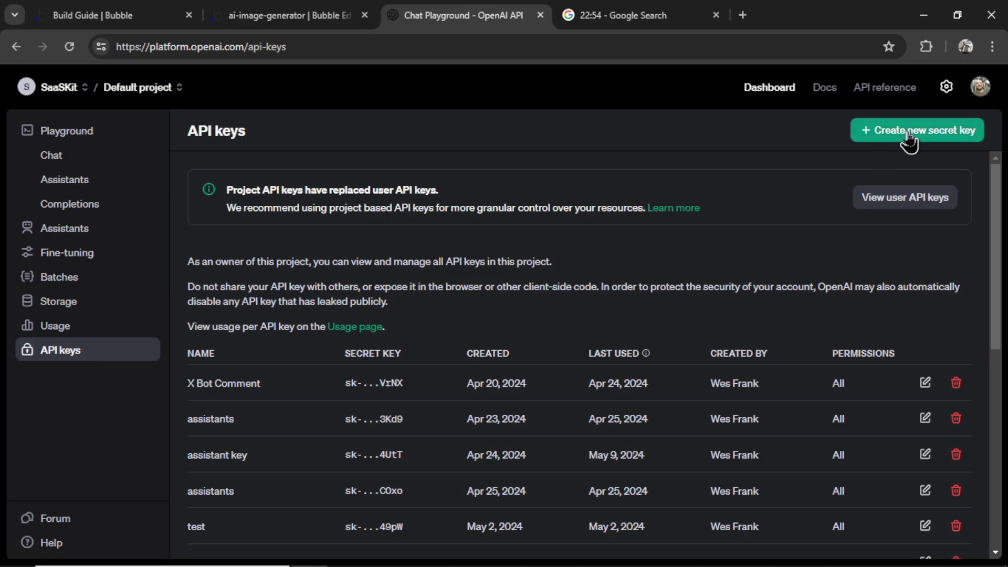
left_click(907, 131)
left_click(635, 462)
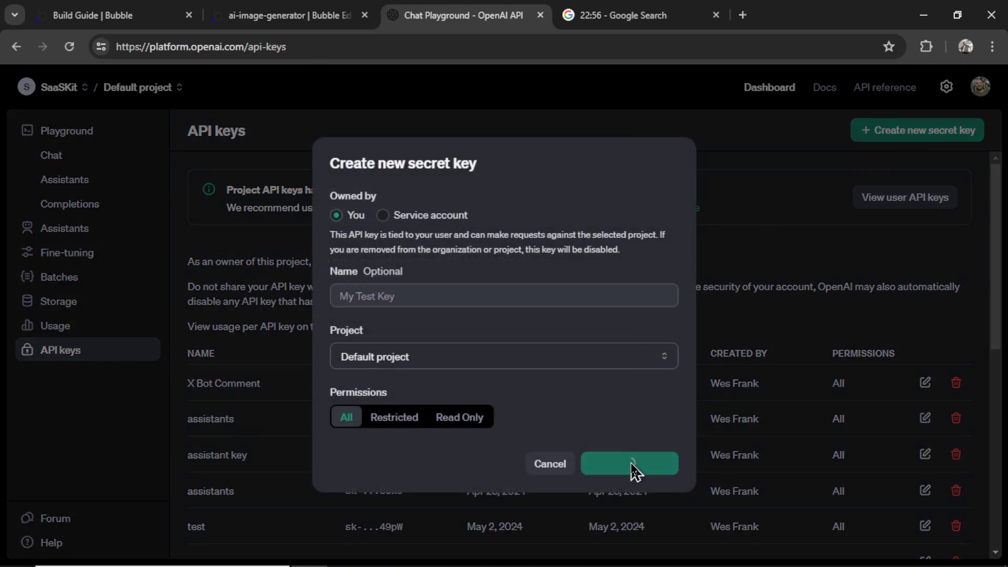
left_click(660, 320)
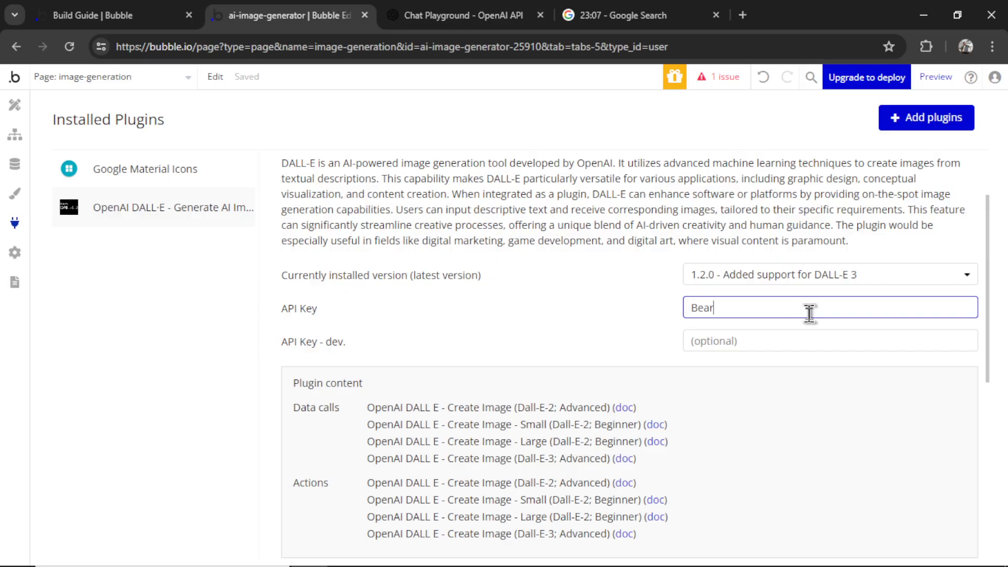
Put the 'Bearer' plus secret key value into both the API Key and API Key - dev fields
key("ctrl+v")
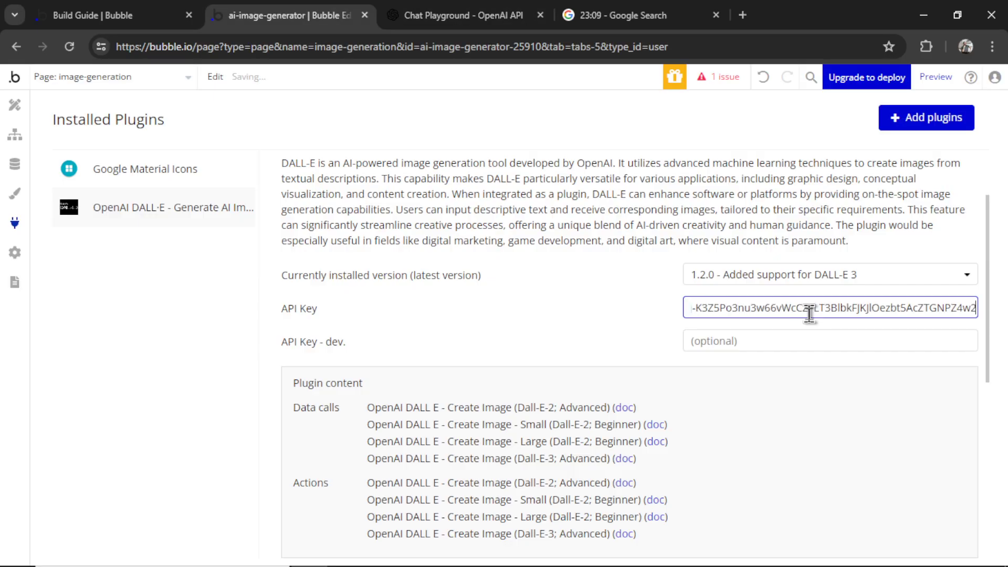
triple_click(844, 309)
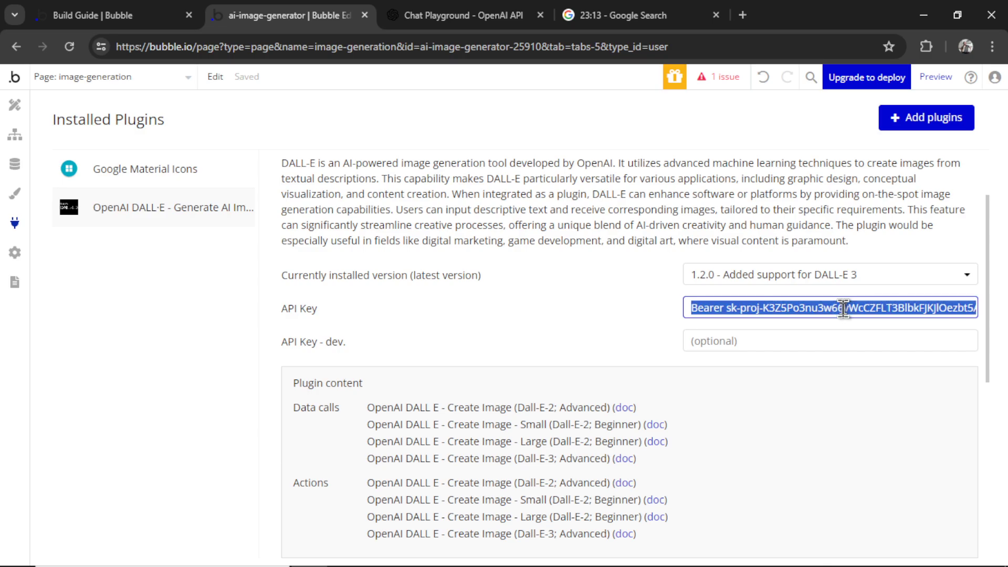
key("ctrl+c")
left_click(828, 340)
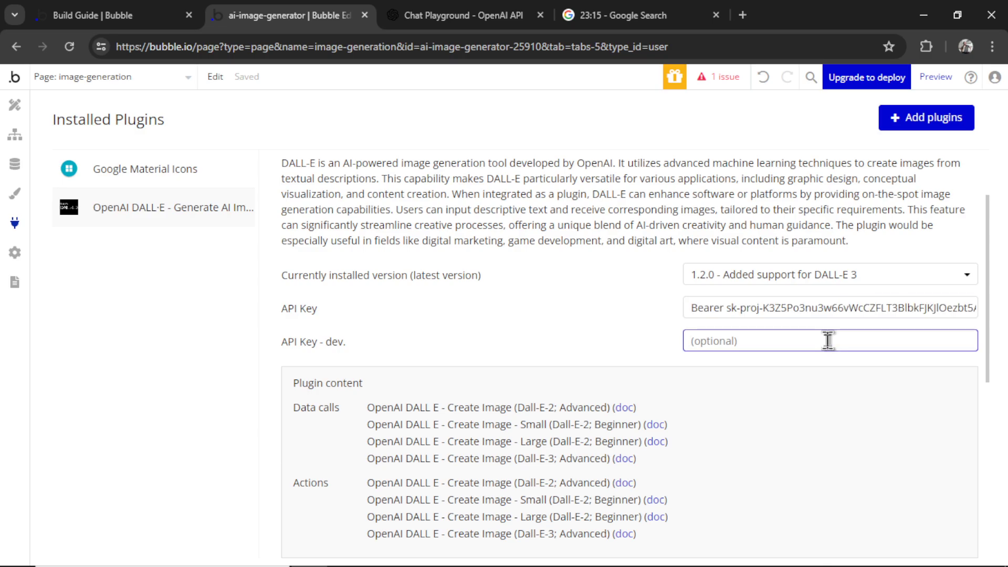
key("ctrl+v")
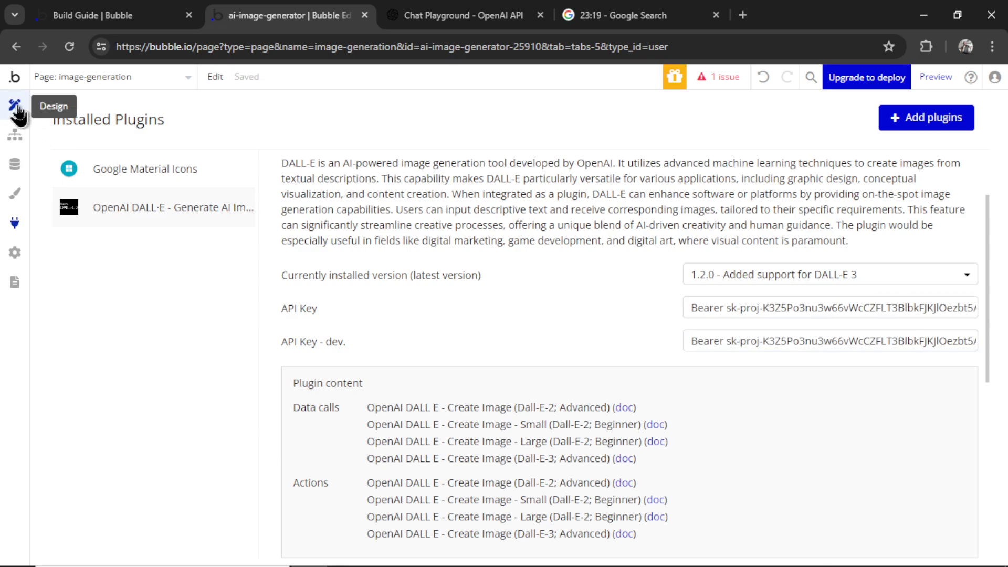
Add a DALL-E-3 Create Image action to the Generate button's workflow, prompted by PROMPT's value
left_click(15, 104)
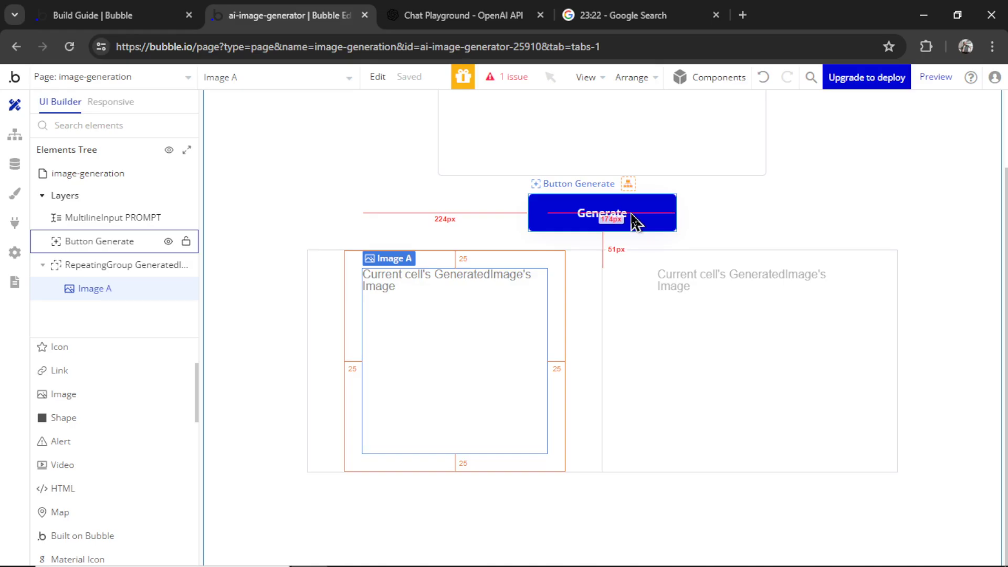
double_click(637, 215)
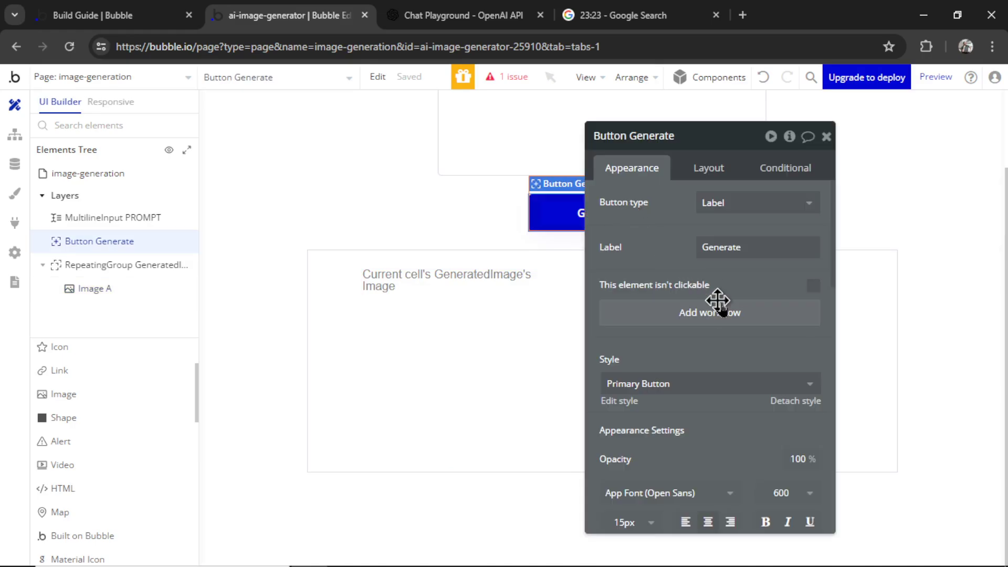
left_click(728, 313)
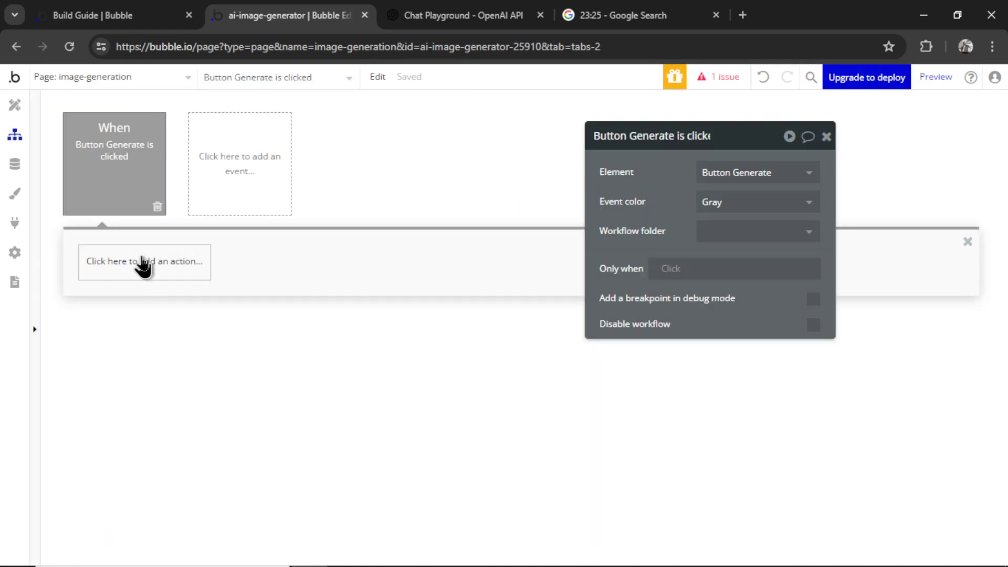
left_click(141, 263)
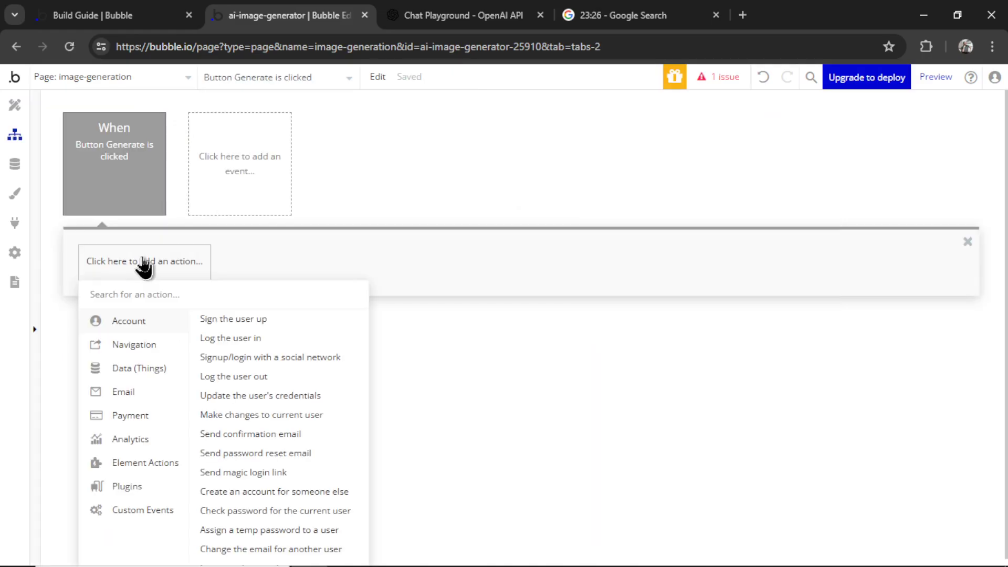
mouse_move(166, 493)
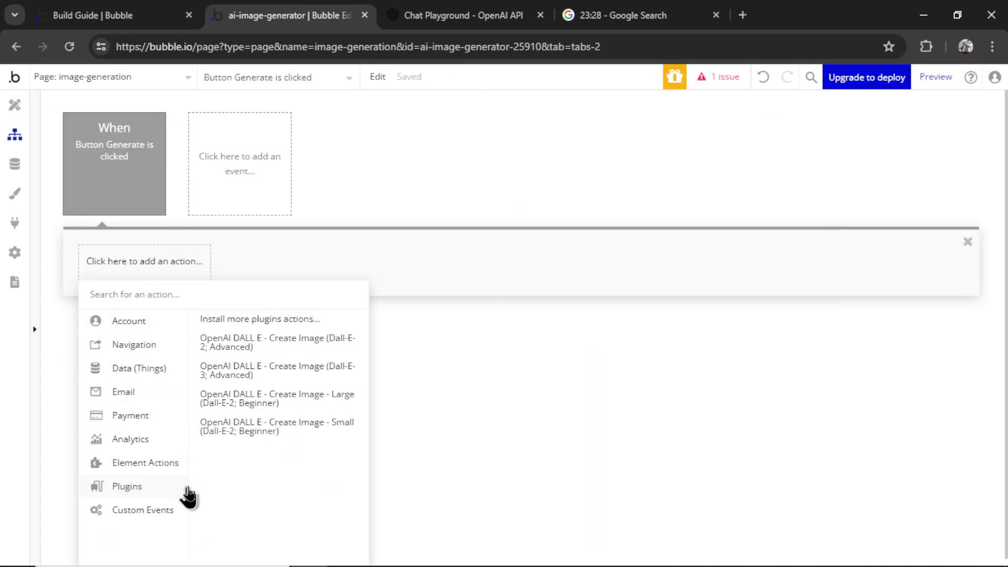
left_click(274, 378)
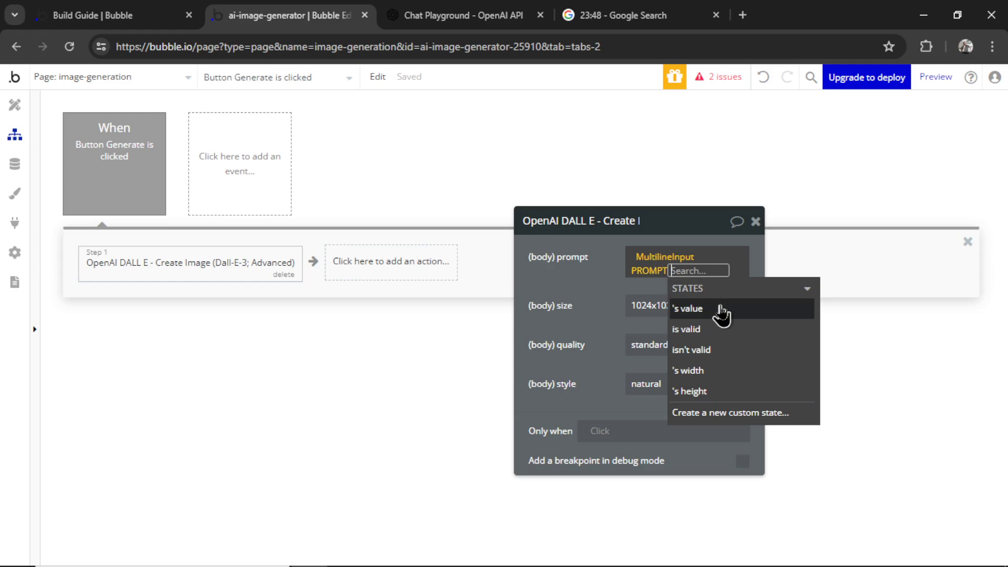
left_click(726, 315)
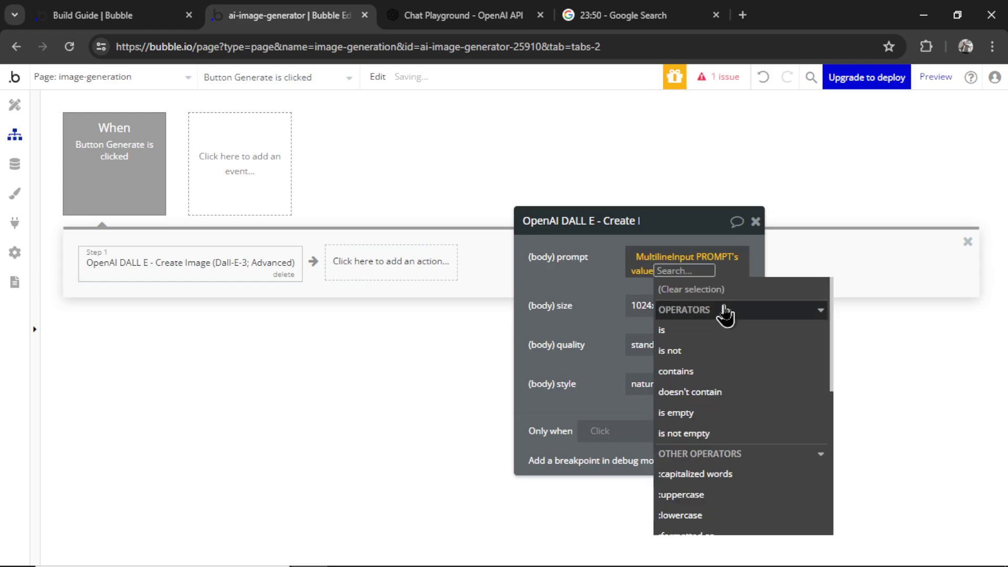
left_click(691, 339)
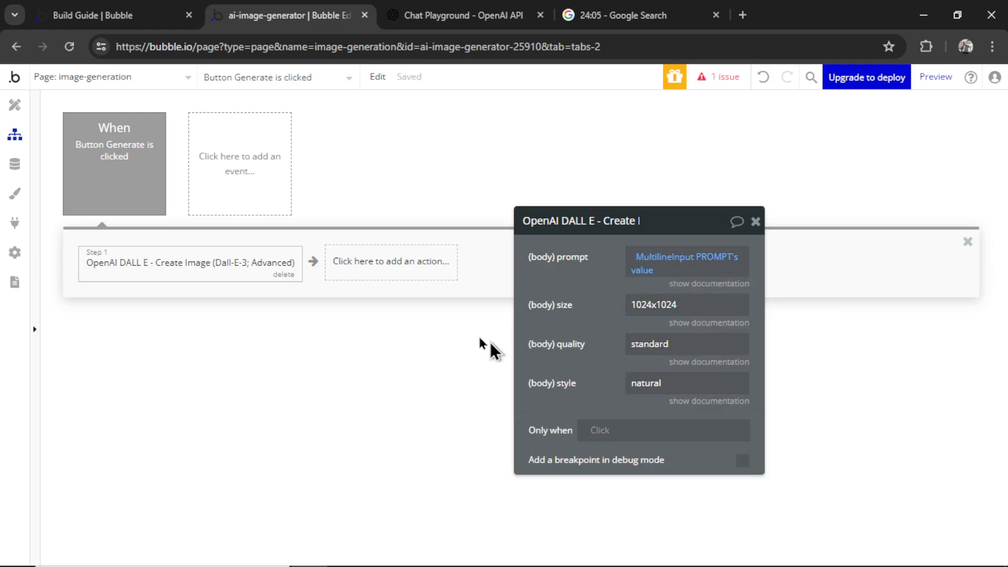
left_click(479, 346)
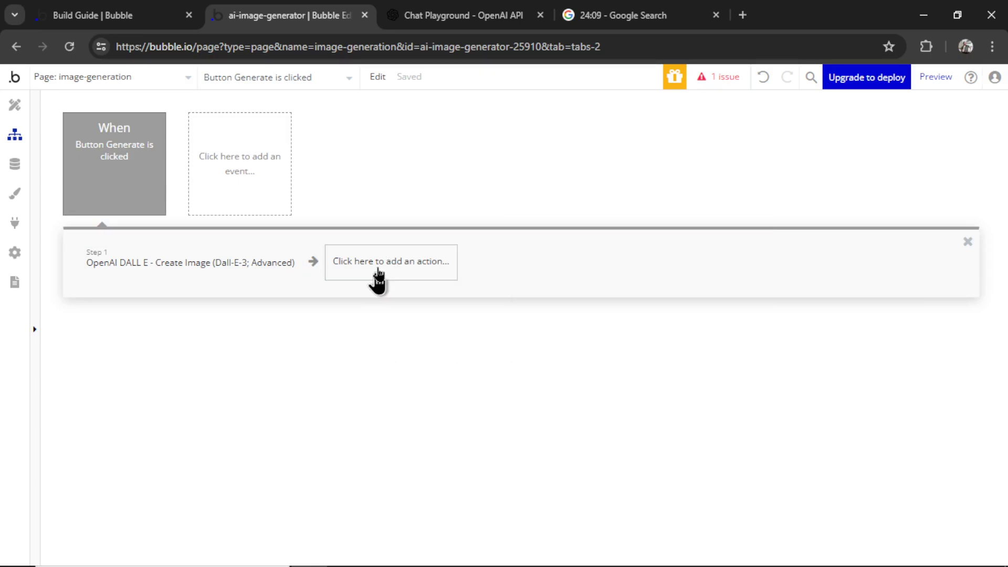
left_click(378, 276)
Add a step creating a new GeneratedImage with Prompt set to the PROMPT input's value
mouse_move(392, 372)
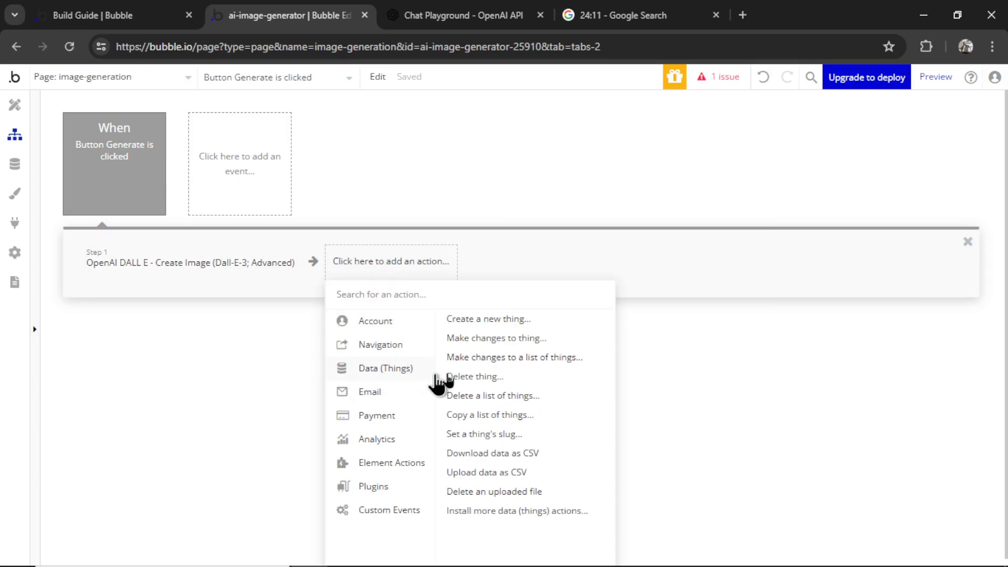
left_click(507, 321)
left_click(694, 258)
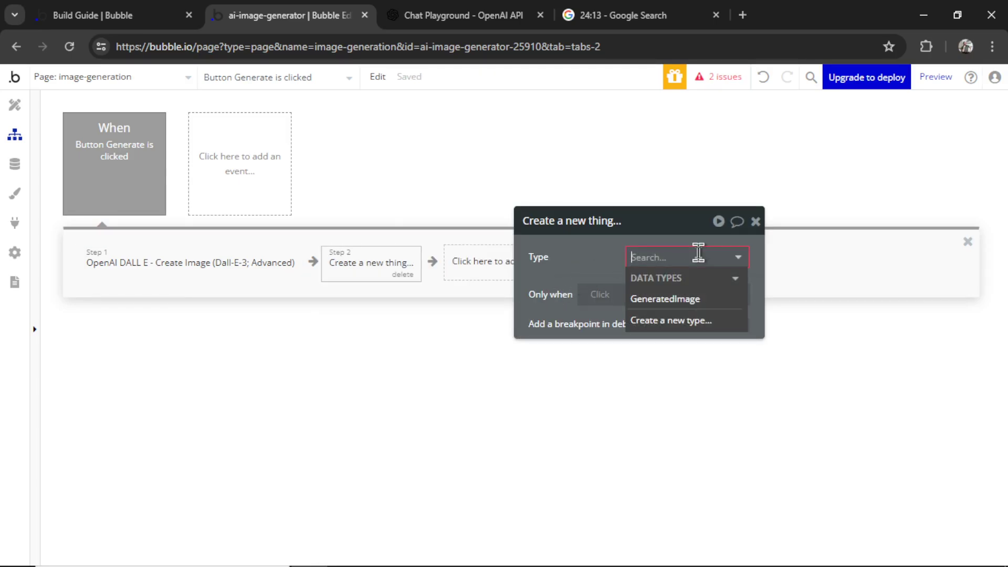
left_click(696, 300)
left_click(672, 299)
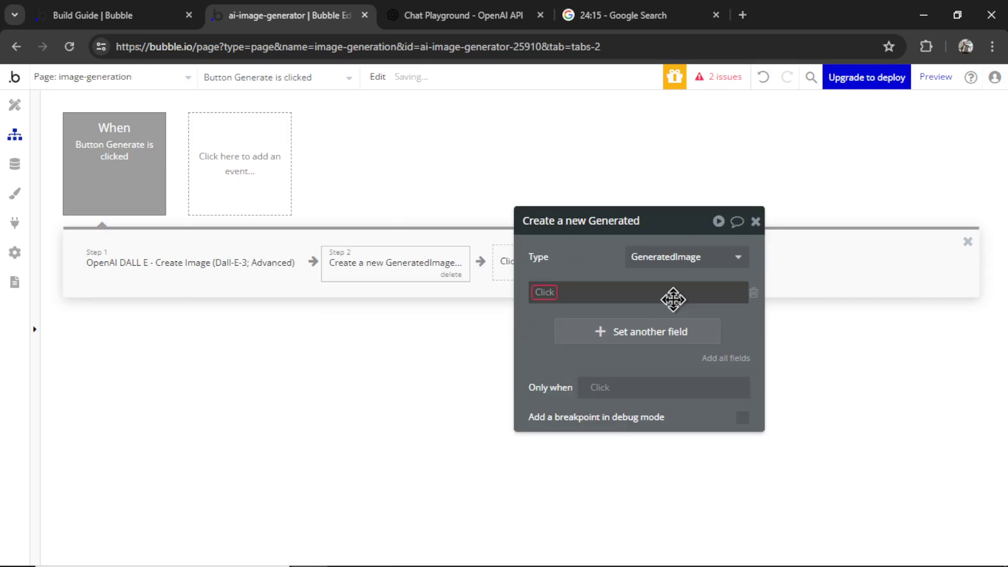
left_click(569, 332)
left_click(592, 292)
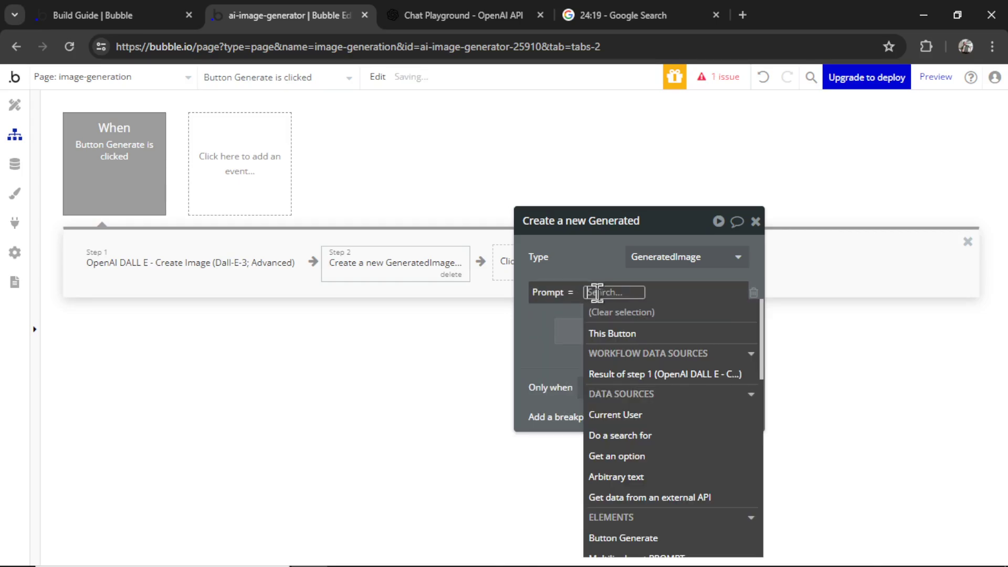
scroll(686, 420, "down", 2)
left_click(682, 462)
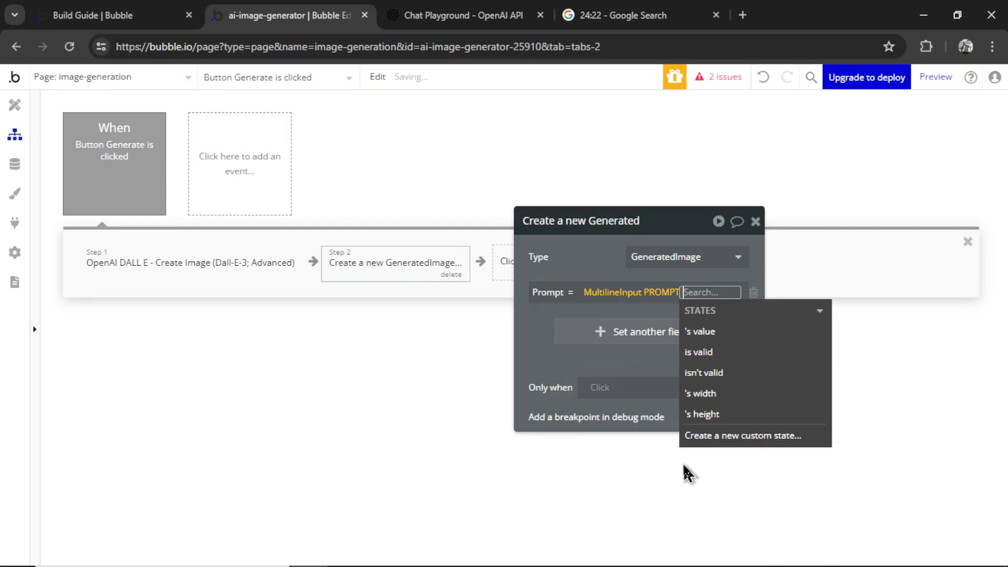
left_click(734, 335)
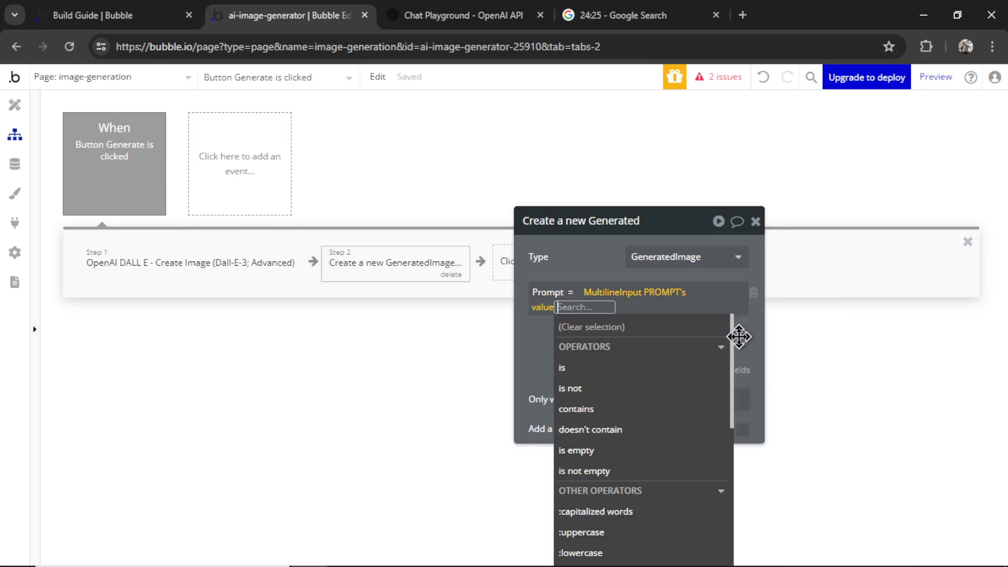
Set the new GeneratedImage's User field to Current User
left_click(644, 270)
left_click(609, 332)
left_click(578, 389)
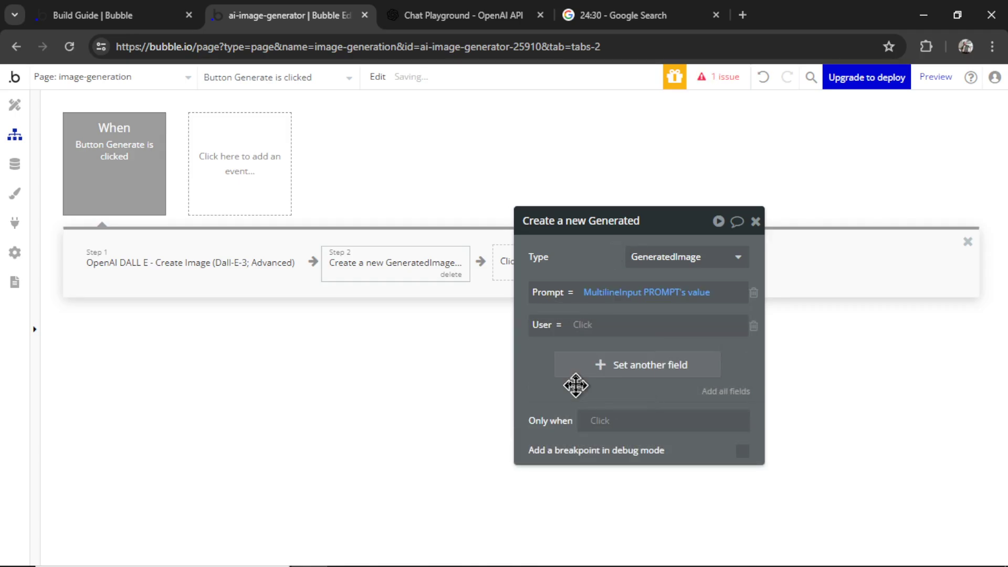
left_click(584, 326)
left_click(633, 447)
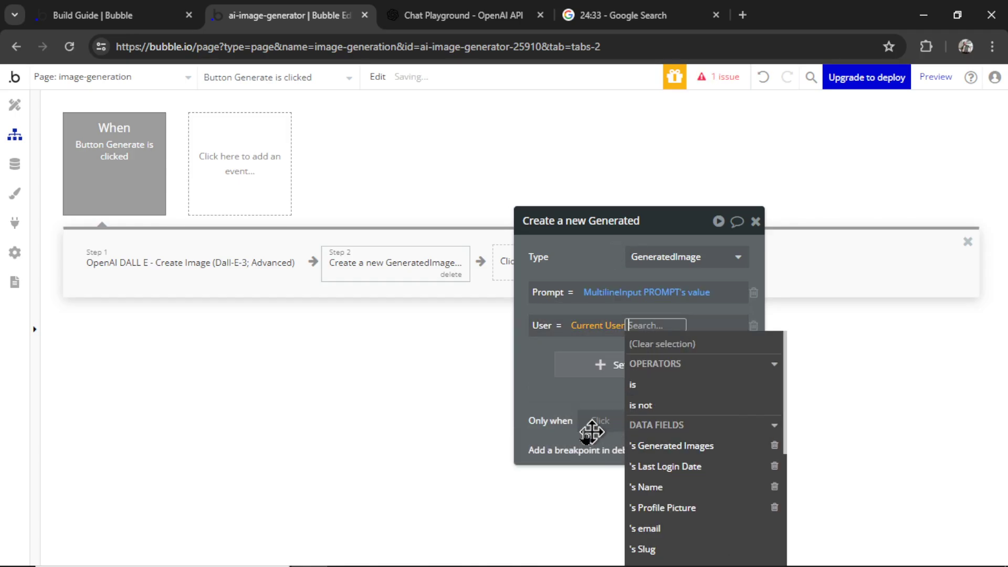
Set Image to step 1's body first item's url, saved to S3
left_click(559, 364)
left_click(559, 379)
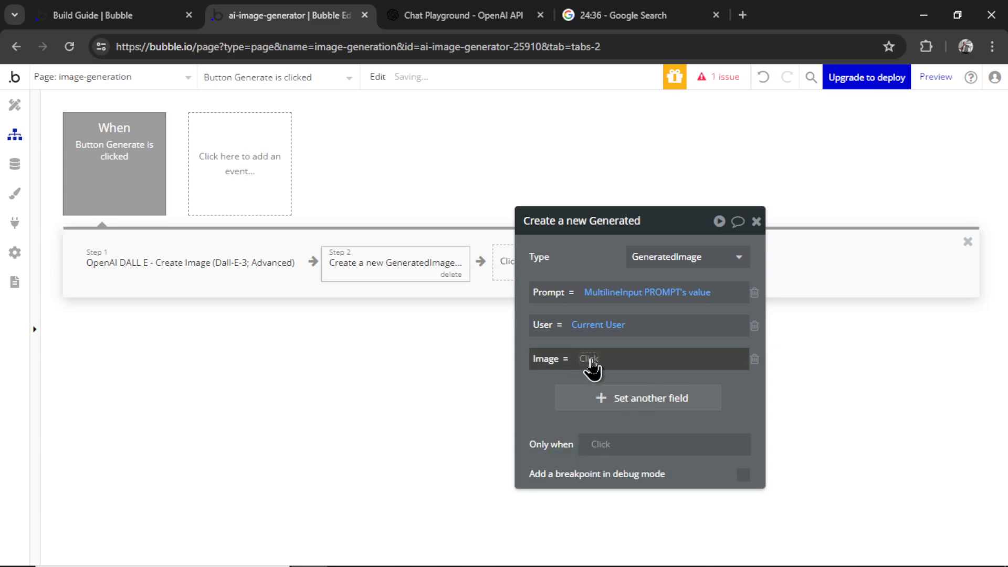
left_click(592, 359)
left_click(664, 441)
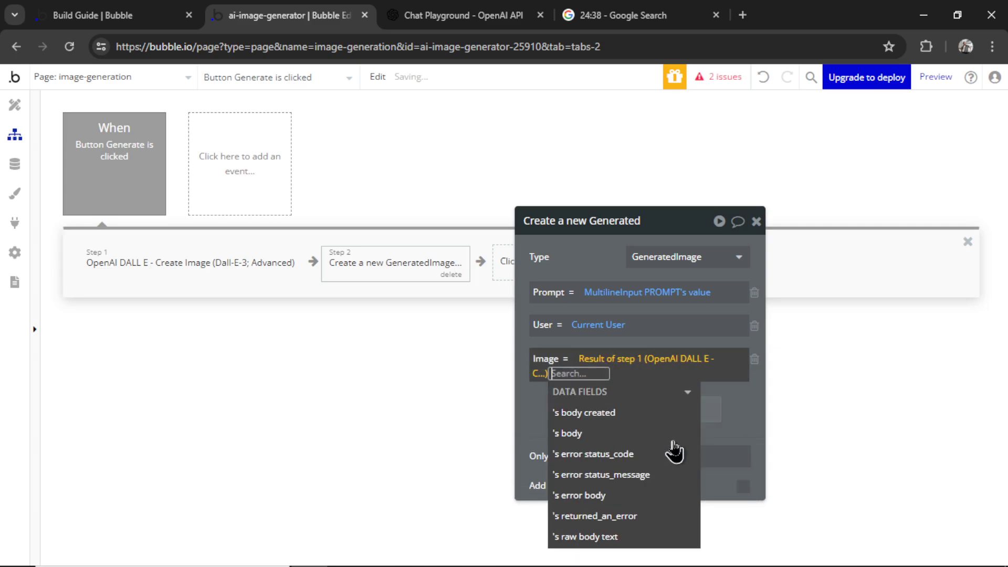
left_click(607, 434)
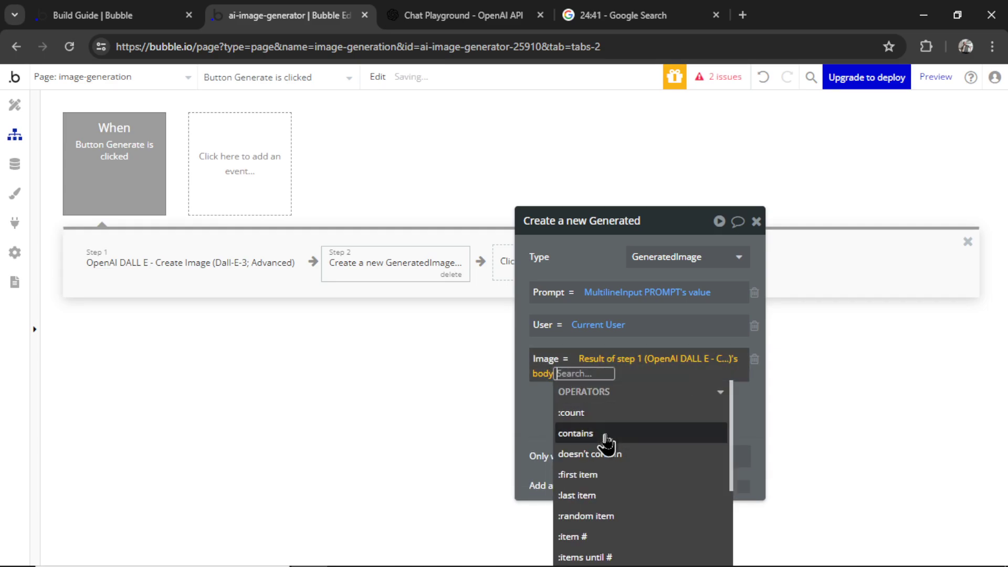
left_click(619, 471)
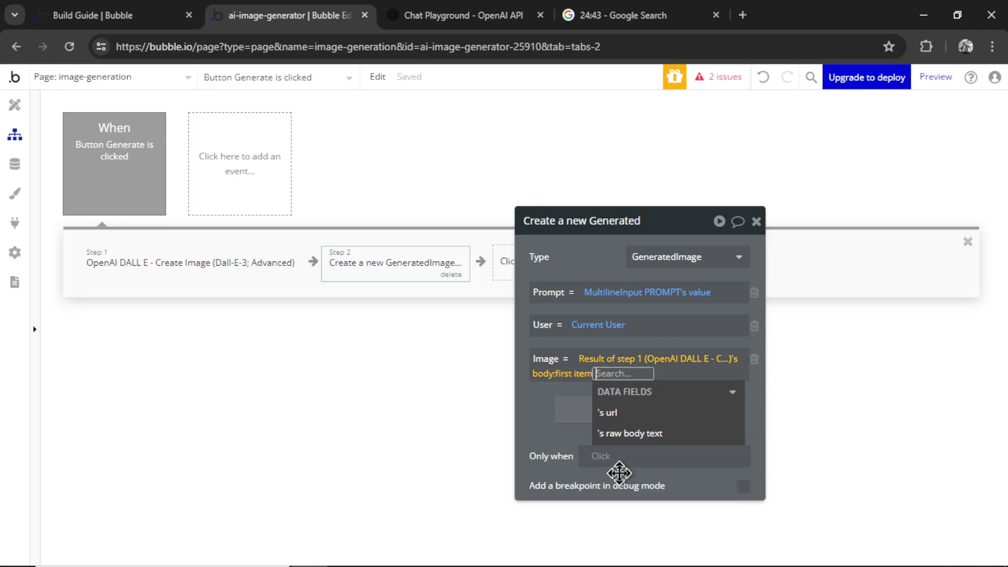
left_click(659, 414)
scroll(664, 546, "down", 1)
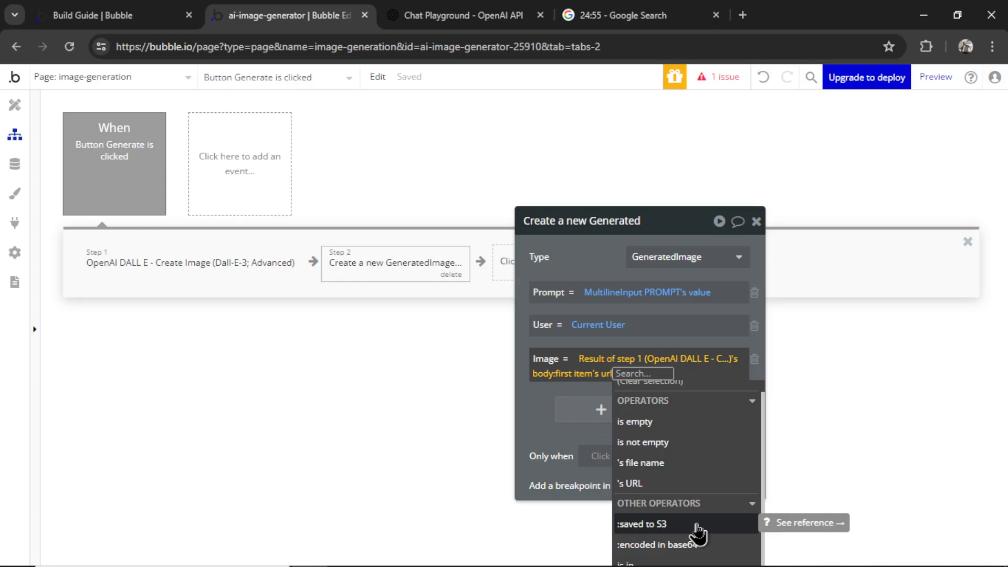
left_click(699, 530)
left_click(421, 252)
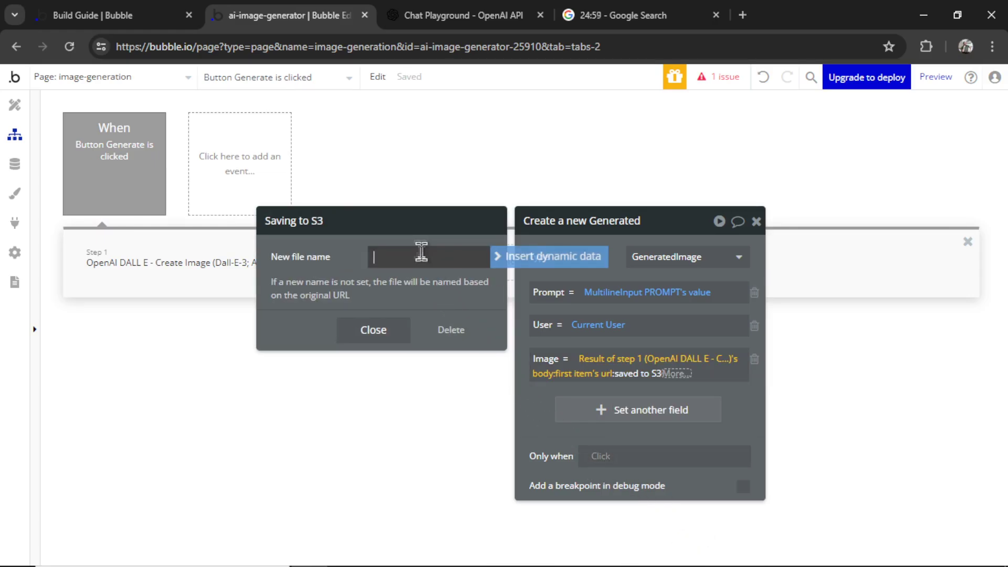
type("image")
key("Escape")
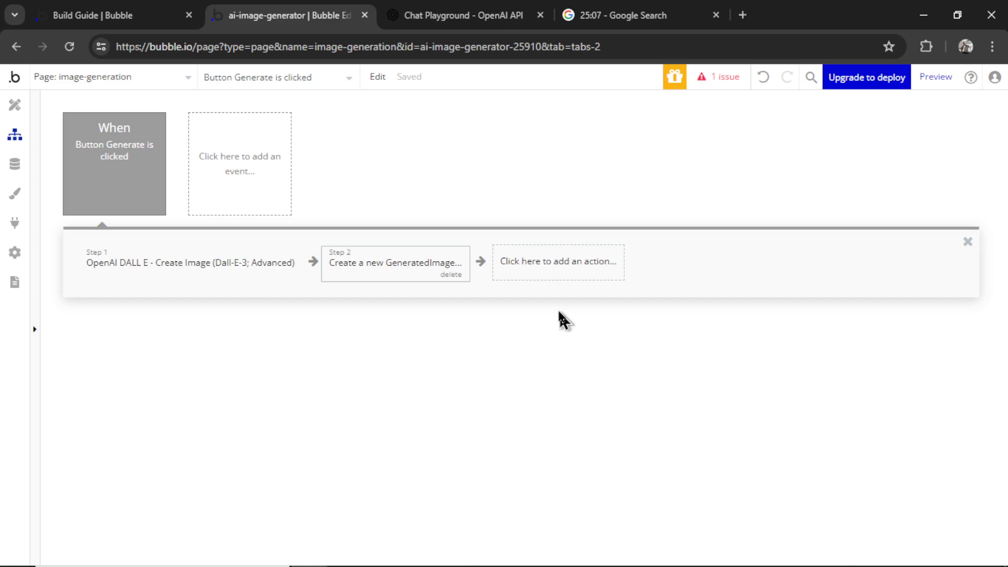
left_click(565, 263)
Add a Make changes step that adds step 2's GeneratedImage to Current User's Generated Images
mouse_move(567, 412)
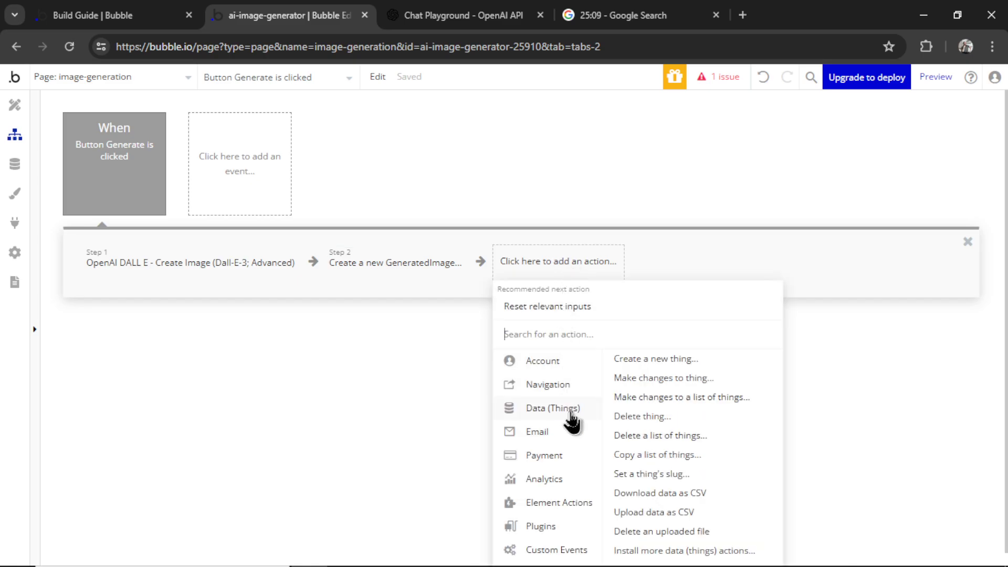
left_click(662, 378)
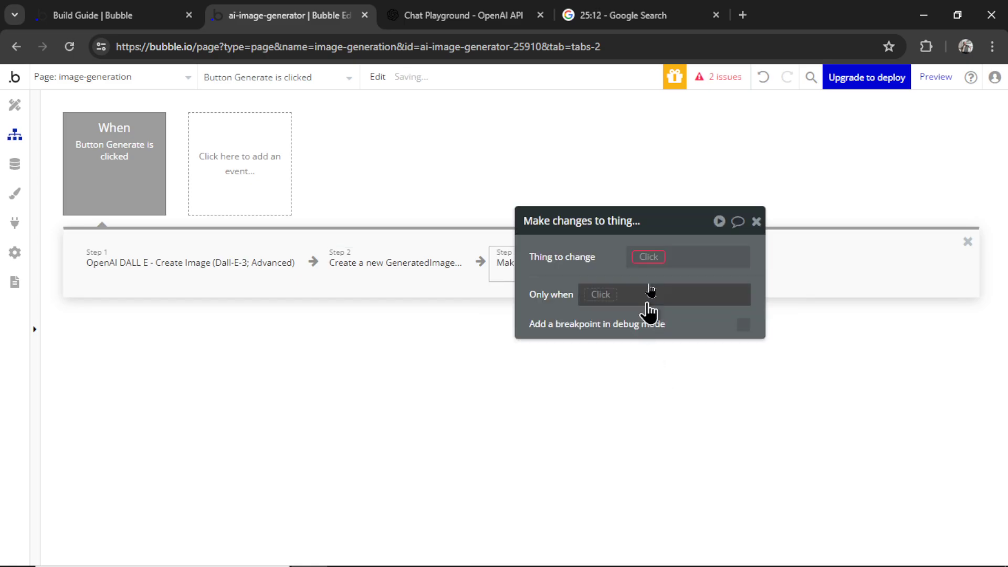
left_click(651, 257)
left_click(678, 341)
left_click(638, 307)
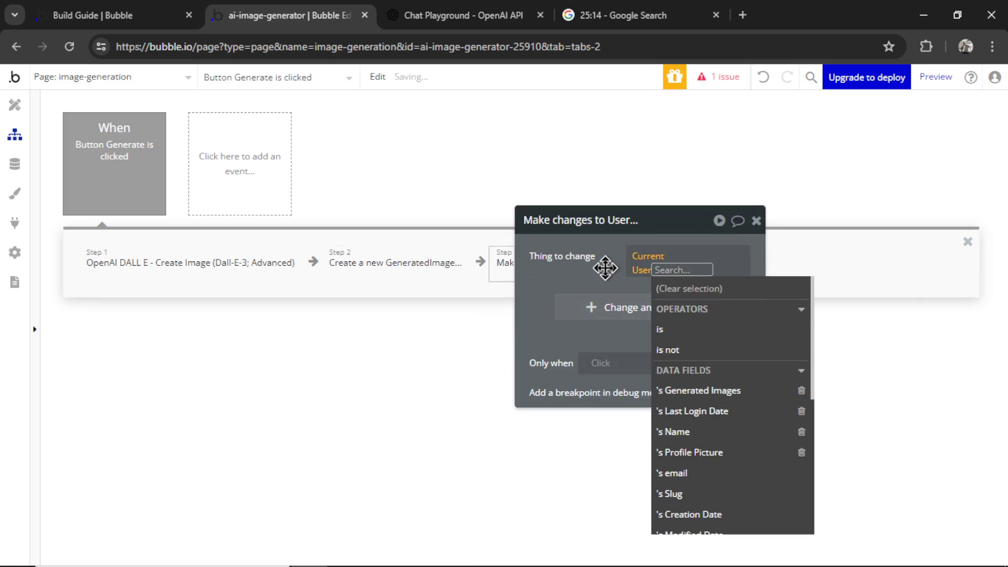
left_click(565, 309)
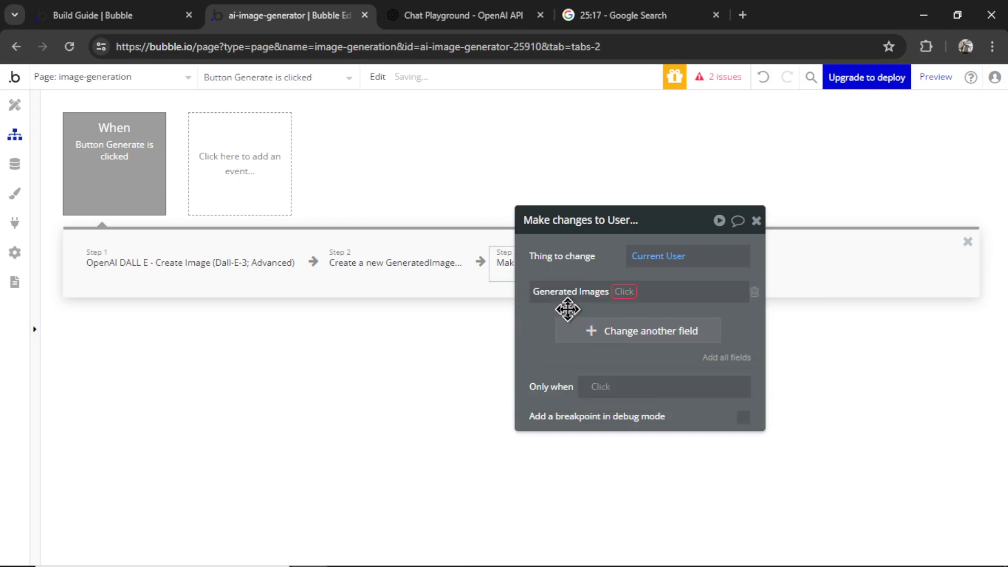
left_click(625, 293)
left_click(635, 310)
left_click(646, 292)
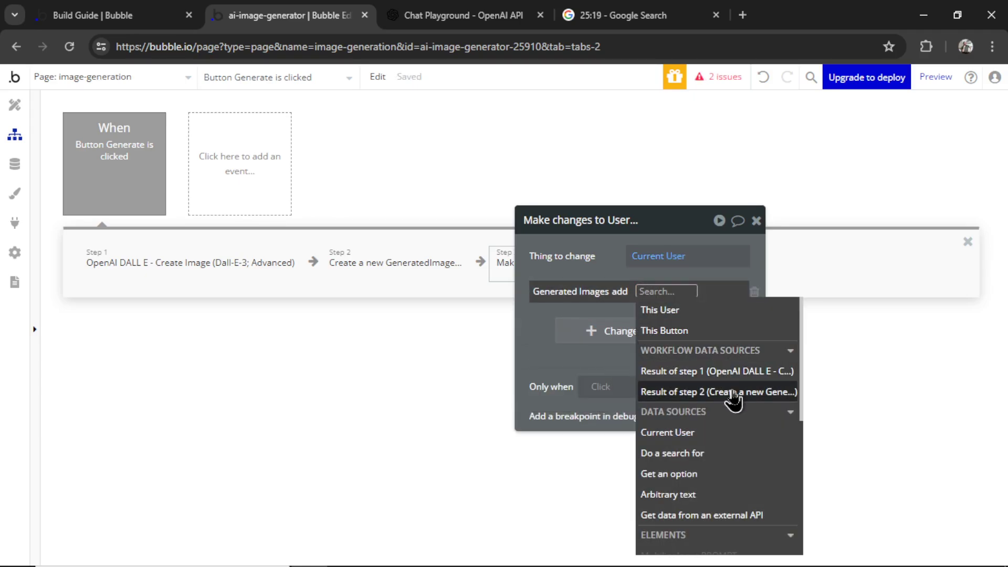
left_click(734, 398)
Check the finished Step 3 and preview the image generation page
left_click(379, 308)
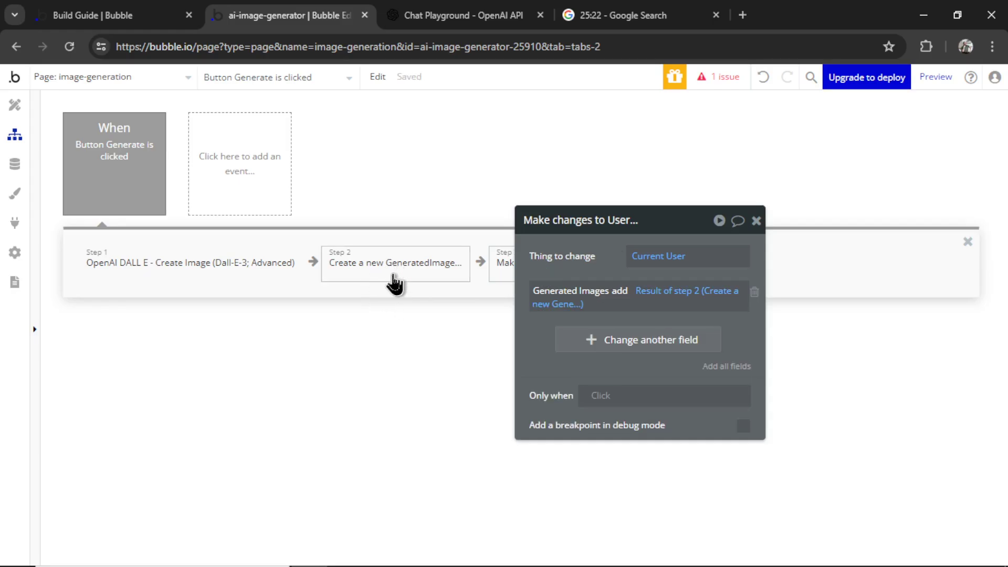
left_click_drag(561, 257, 669, 238)
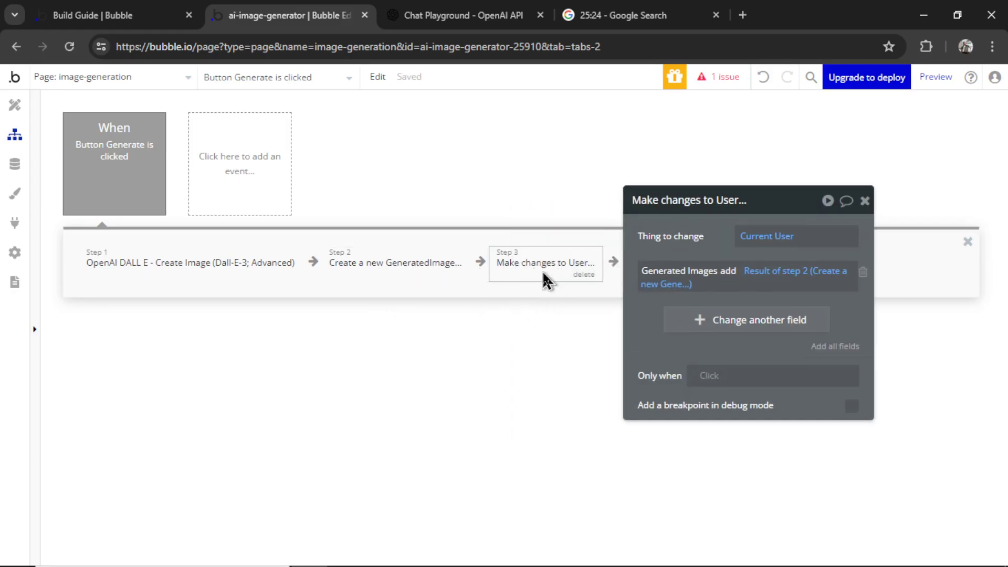
left_click(942, 88)
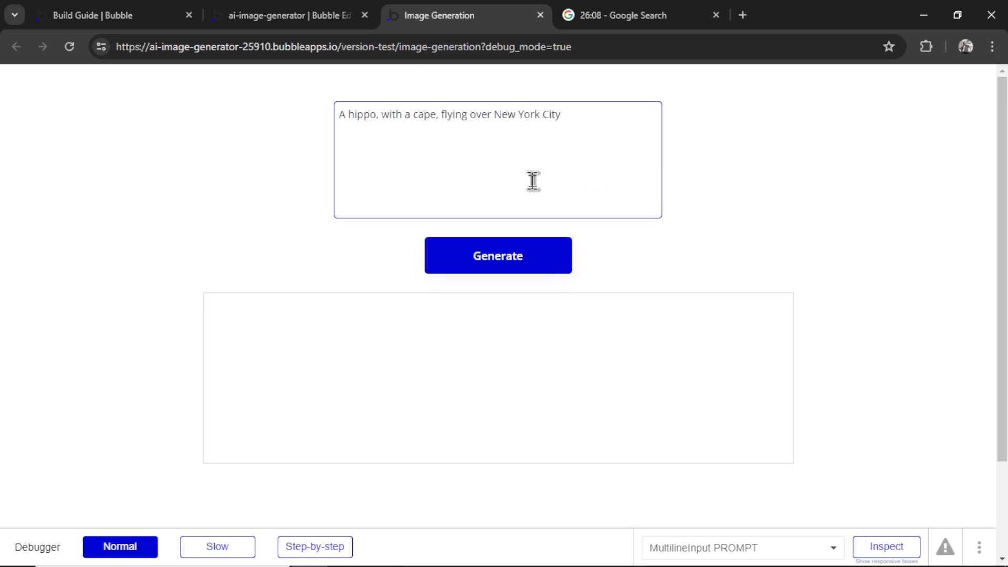
Generate the caped-hippo image in the preview and view it in its own tab
left_click(525, 269)
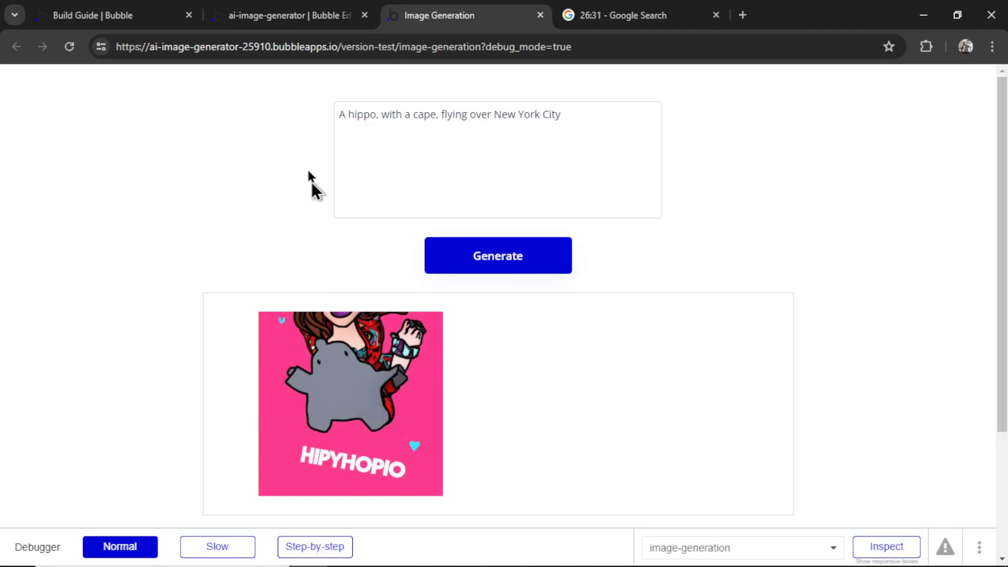
right_click(361, 349)
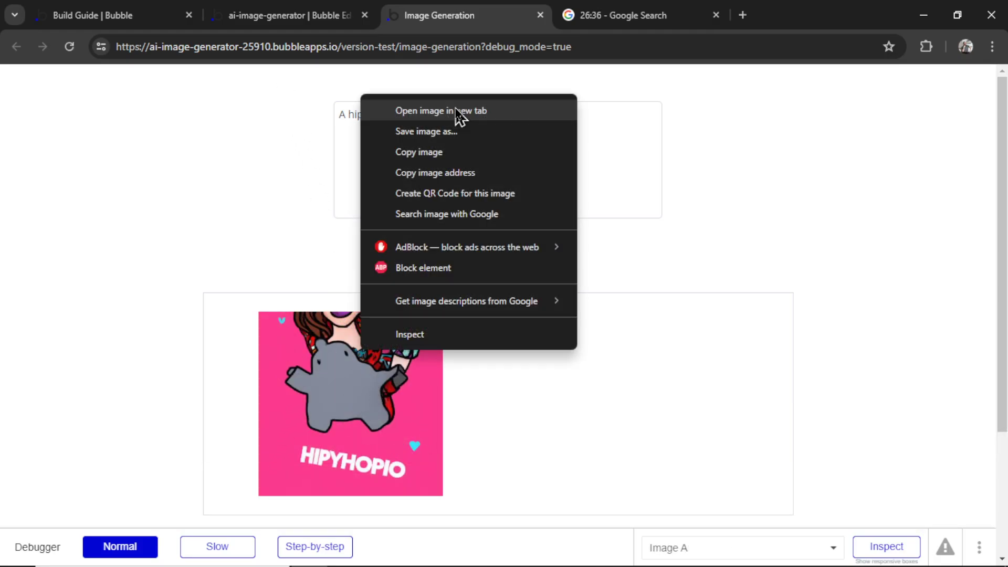
left_click(497, 116)
left_click(593, 14)
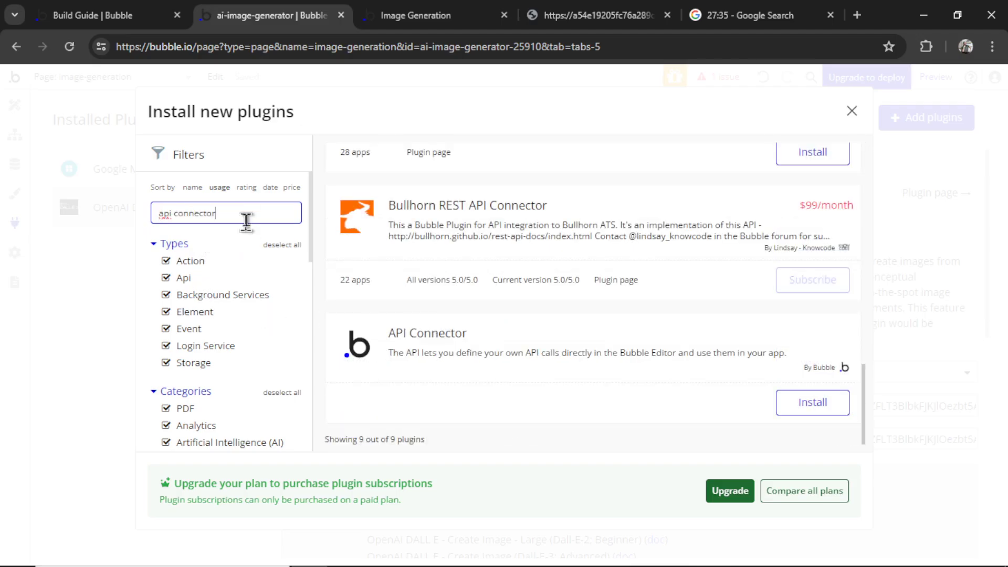
Install the API Connector plugin and add a new API named OpenAI
left_click(837, 409)
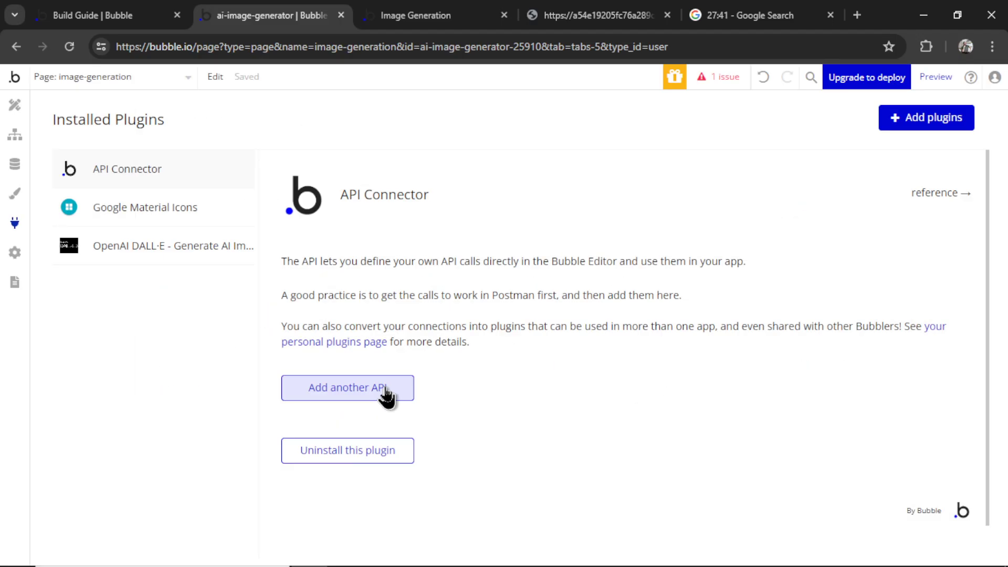
left_click(387, 389)
scroll(533, 367, "down", 2)
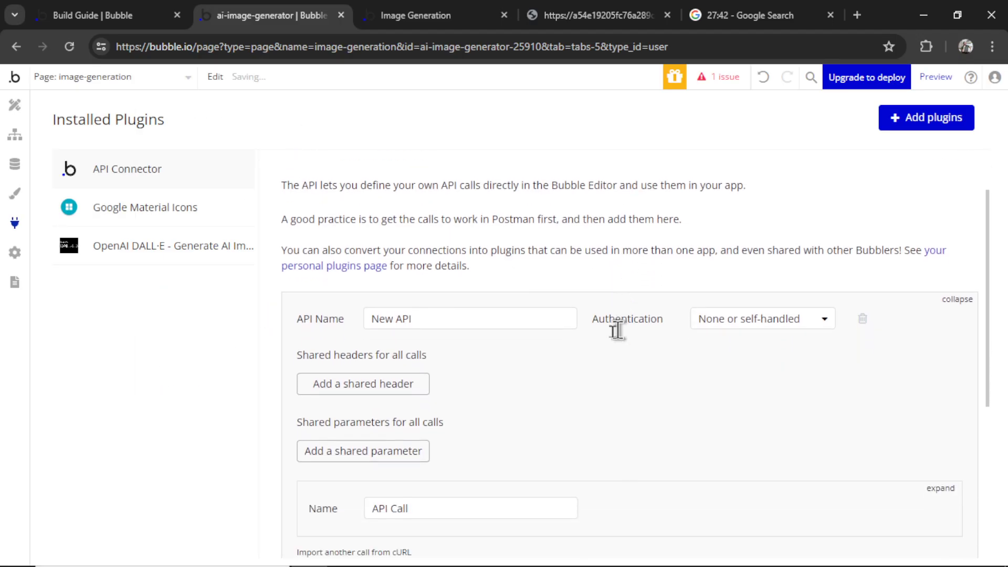
triple_click(466, 294)
type("OpenAI")
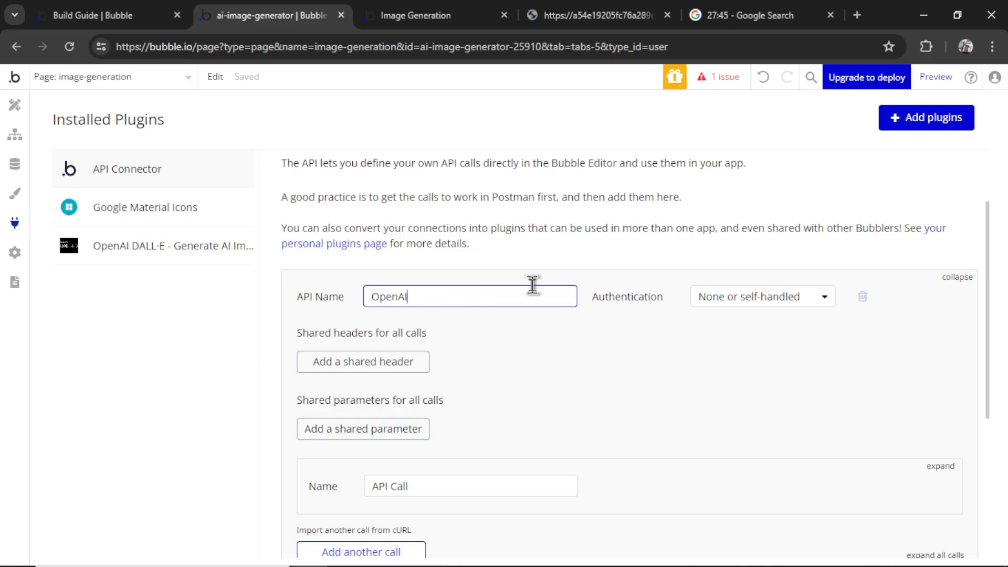
Add a shared Authorization header whose value is the Bearer key from the DALL·E plugin
left_click(376, 361)
left_click(428, 356)
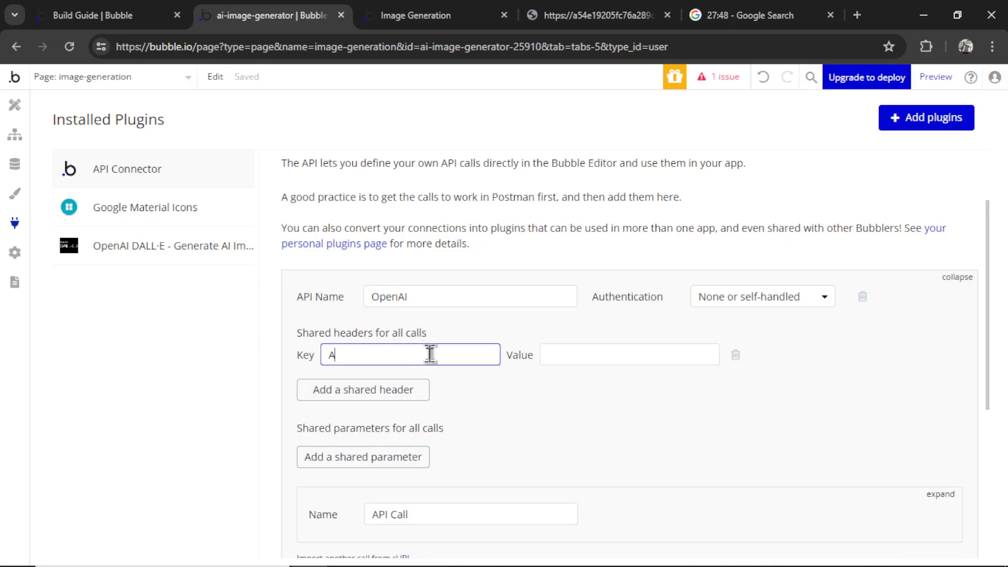
type("Authorization")
left_click(165, 254)
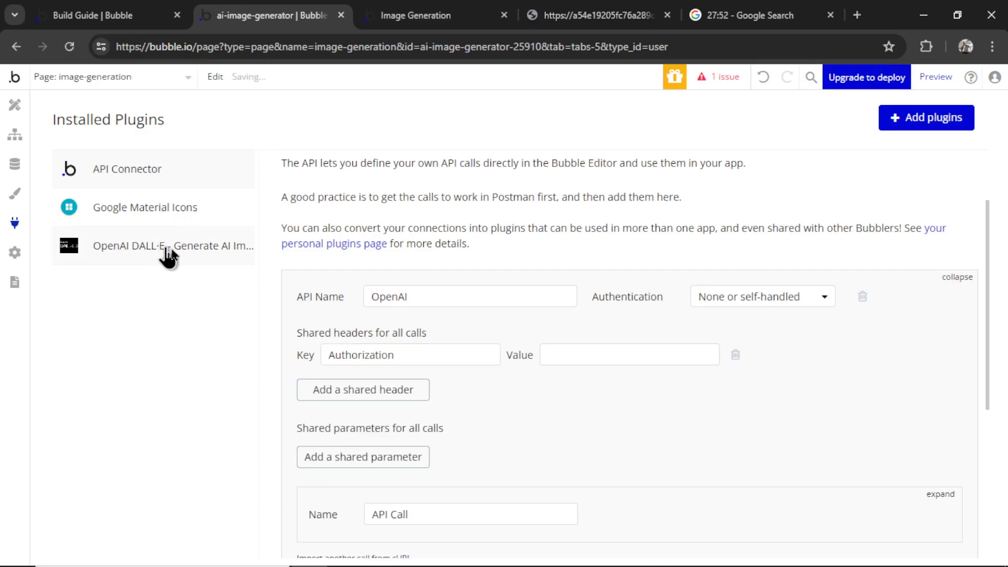
triple_click(760, 309)
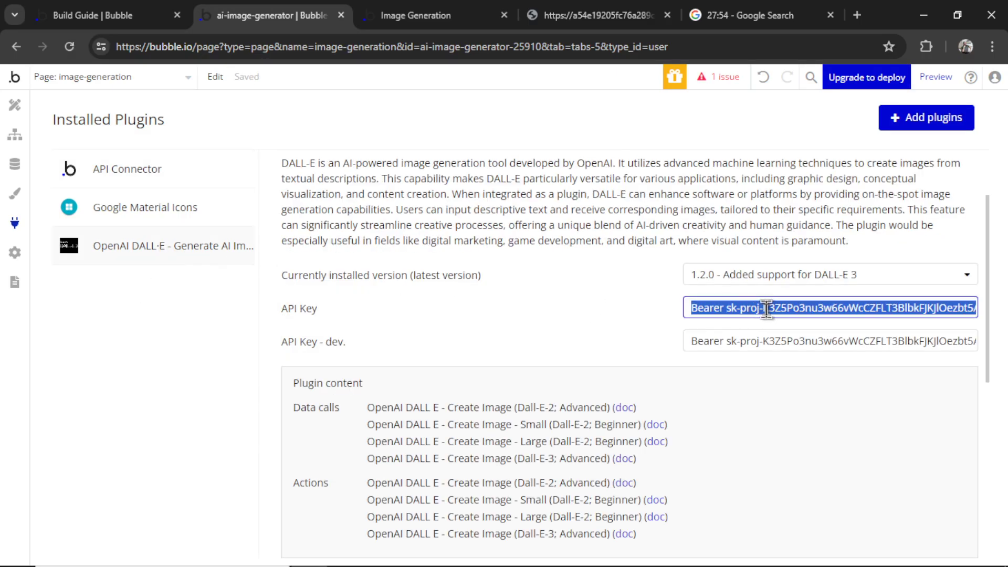
key("ctrl+c")
left_click(174, 181)
left_click(603, 353)
key("ctrl+v")
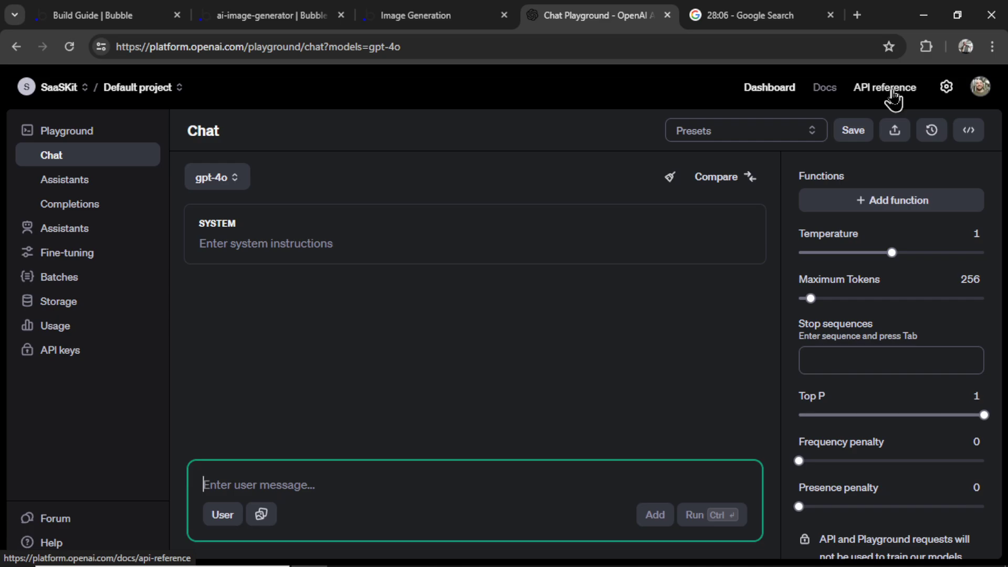
Add a second shared header, Content-Type, copied from OpenAI's image docs, with value application/json
left_click(893, 100)
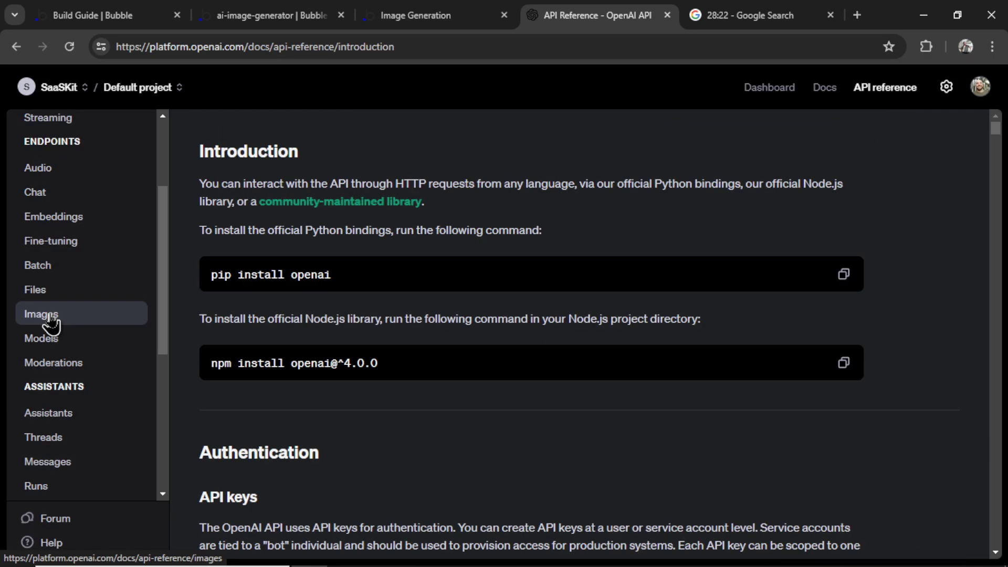
left_click(51, 318)
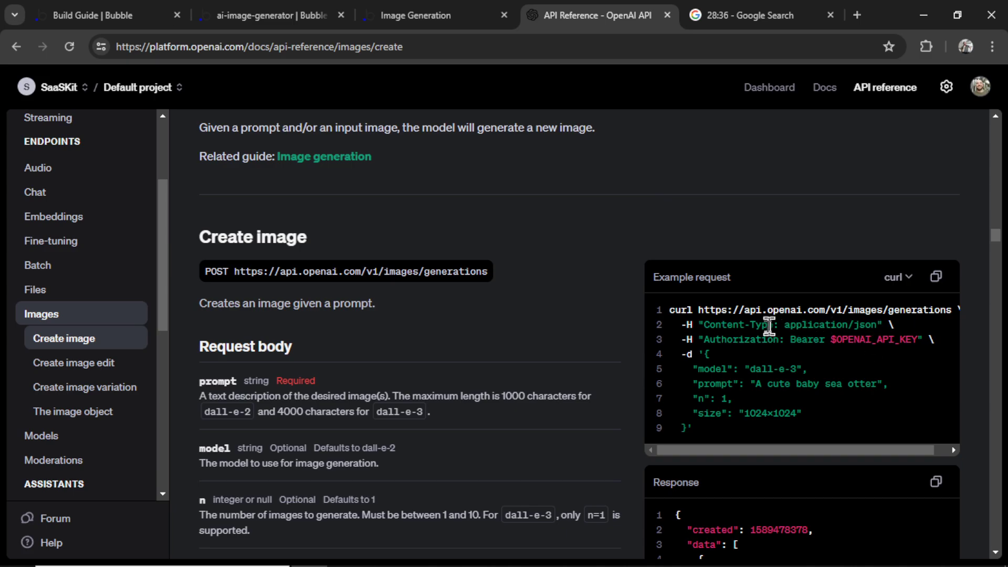
left_click_drag(772, 323, 732, 323)
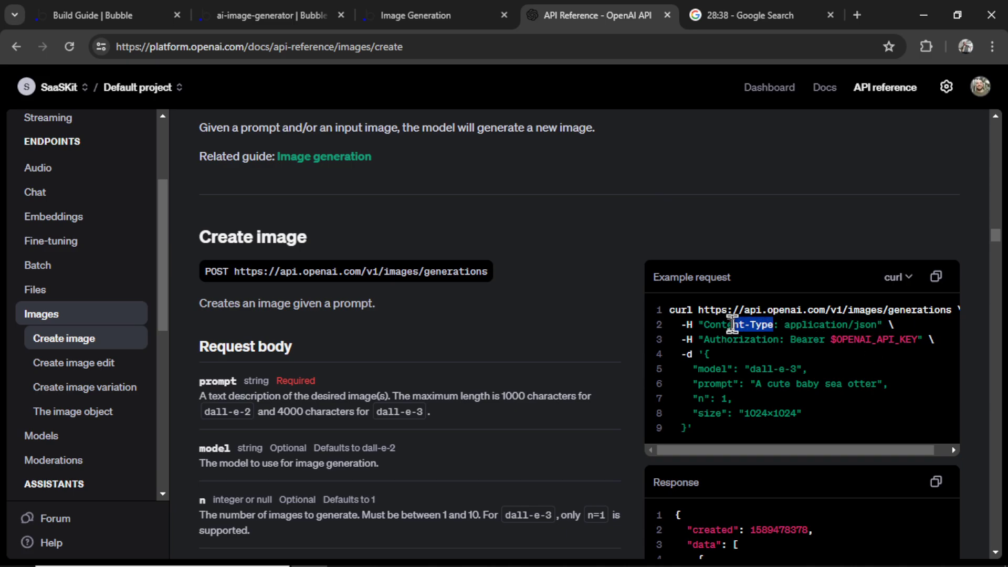
key("ctrl+c")
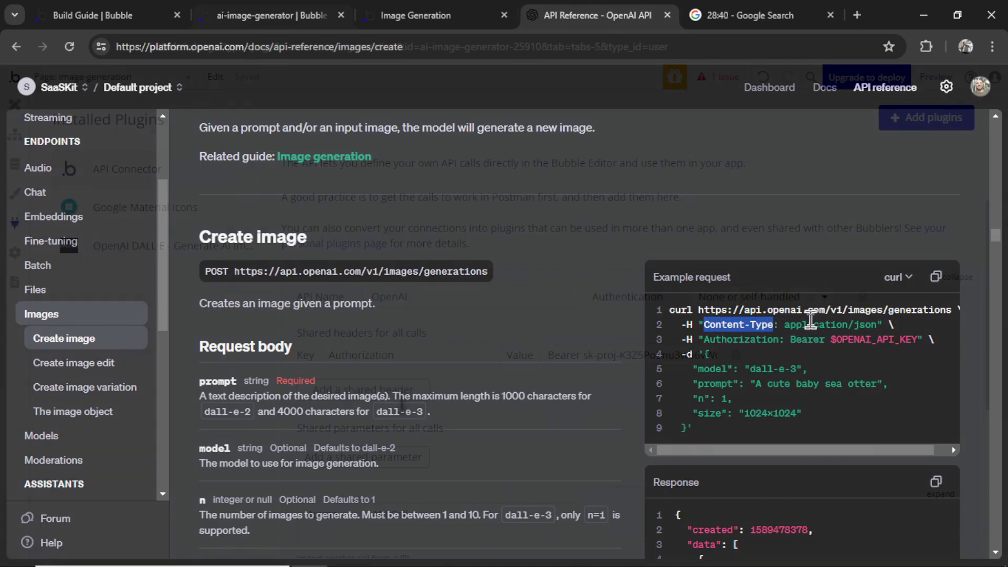
key("ctrl+2")
left_click(462, 397)
left_click(411, 382)
key("ctrl+v")
left_click(597, 377)
type("ap")
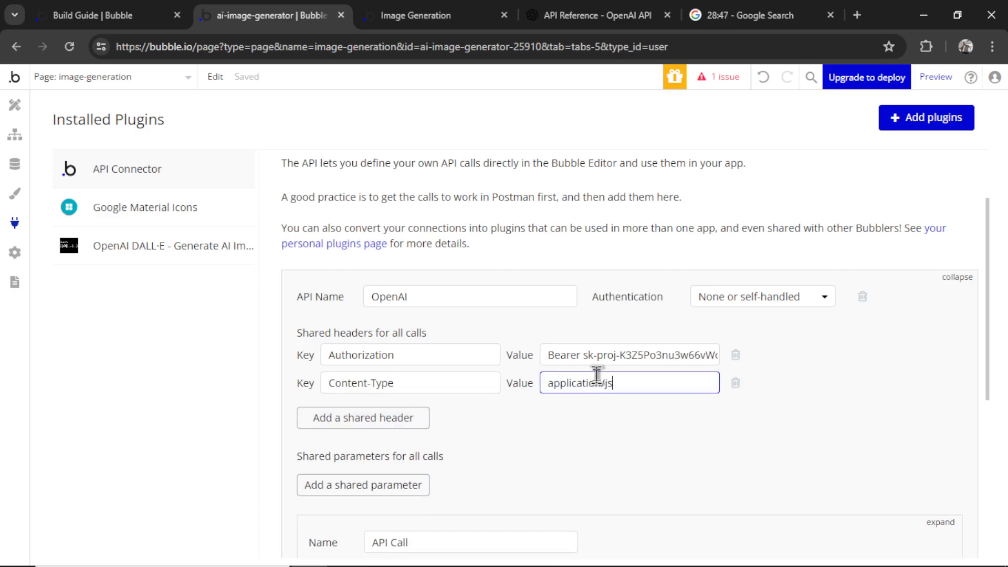
scroll(597, 375, "down", 3)
Rename the call Generate Image, use it as an Action, with method POST
left_click(492, 393)
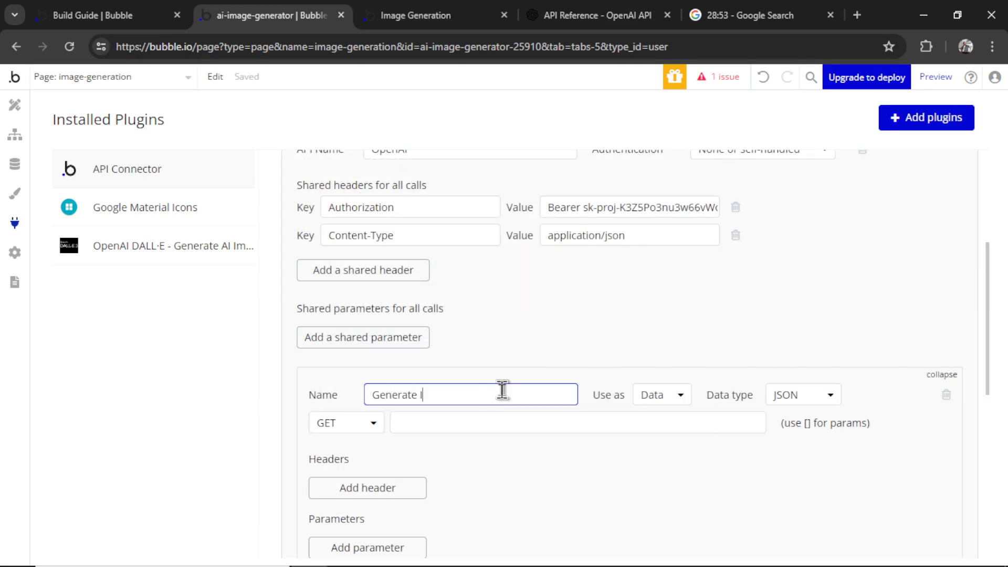
scroll(502, 389, "down", 1)
left_click(661, 345)
left_click(666, 388)
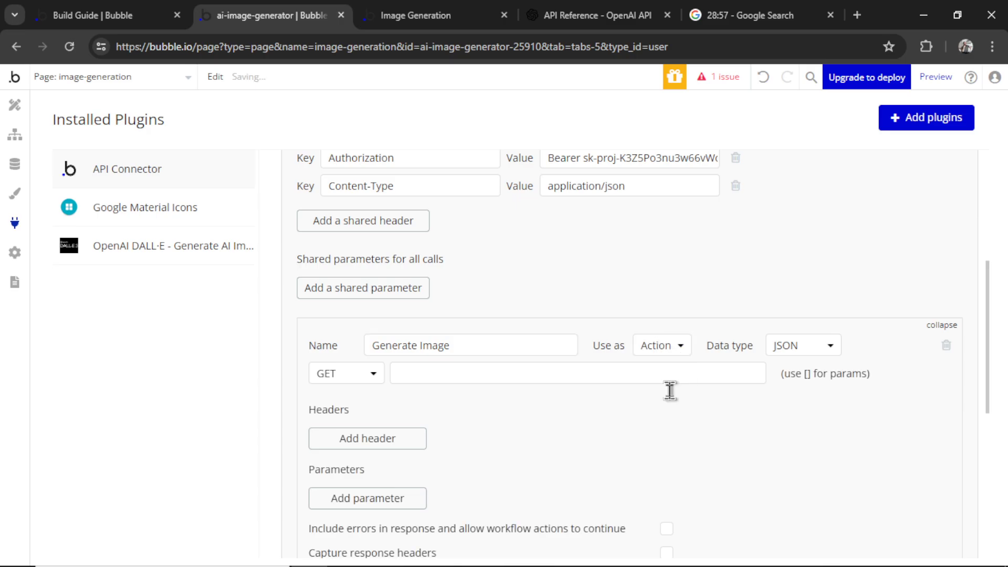
left_click(350, 386)
left_click(329, 420)
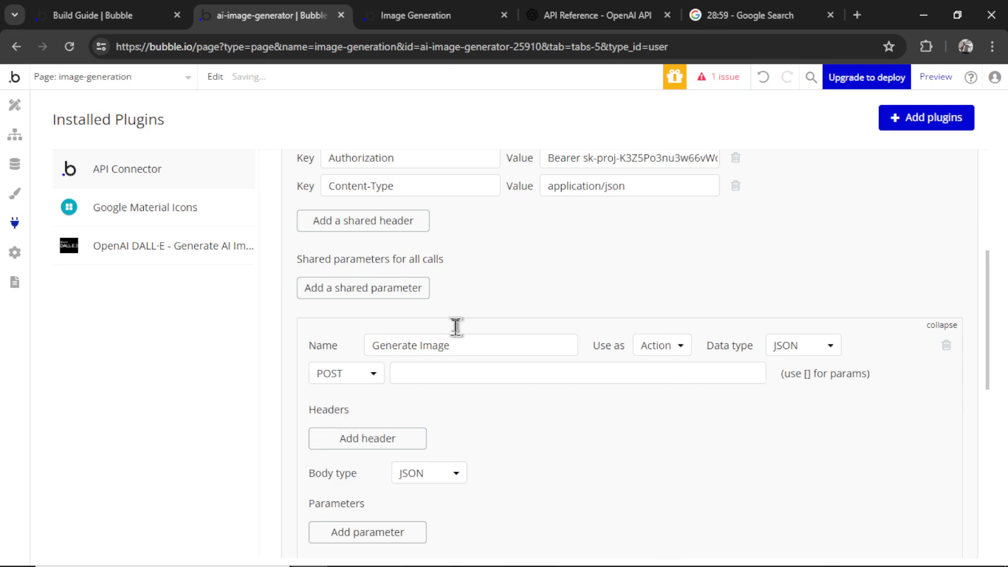
Fill in the Create image endpoint URL and the example dall-e-3 JSON body
left_click(597, 14)
double_click(396, 271)
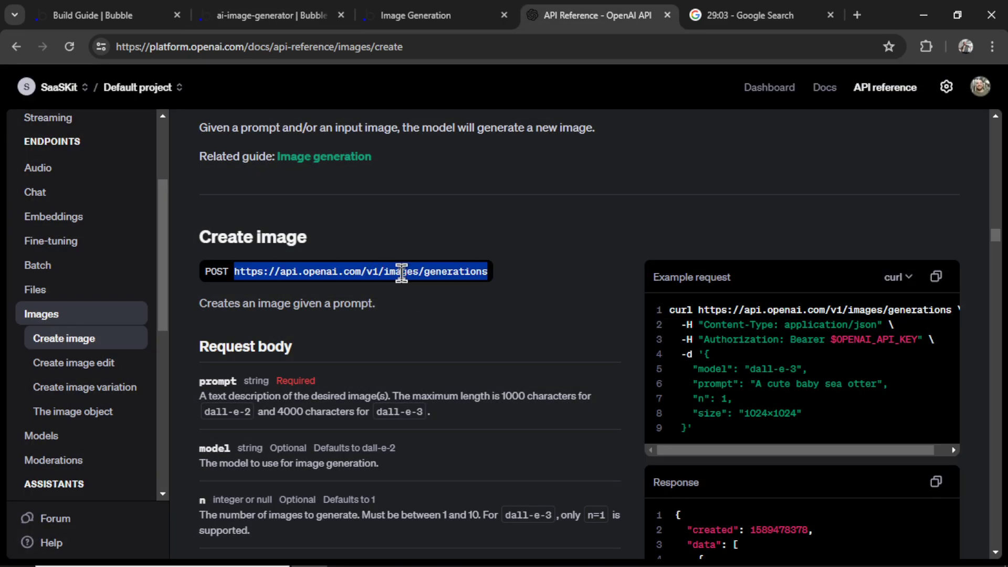
left_click(261, 14)
scroll(763, 315, "down", 3)
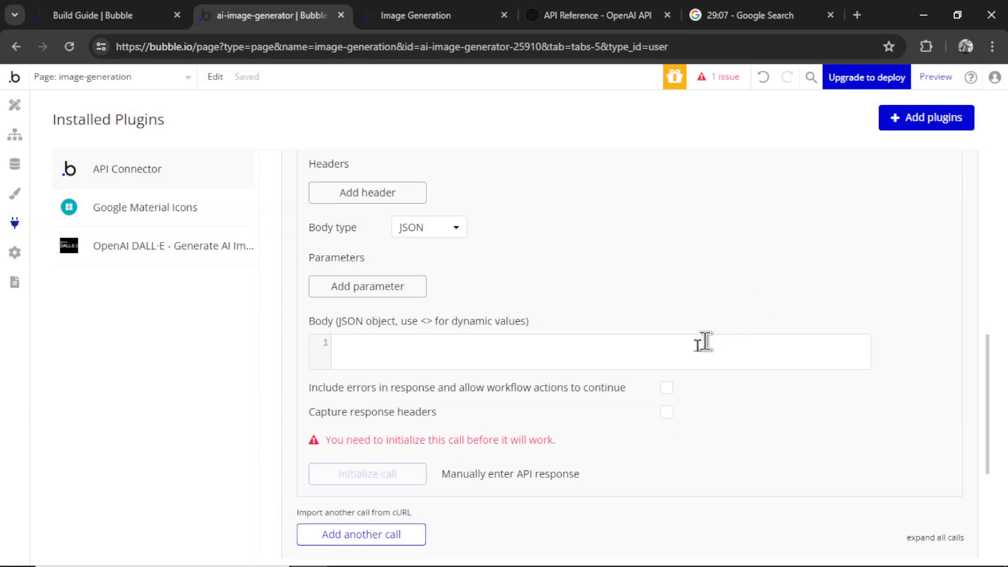
left_click(589, 359)
left_click(597, 14)
left_click_drag(689, 379, 708, 310)
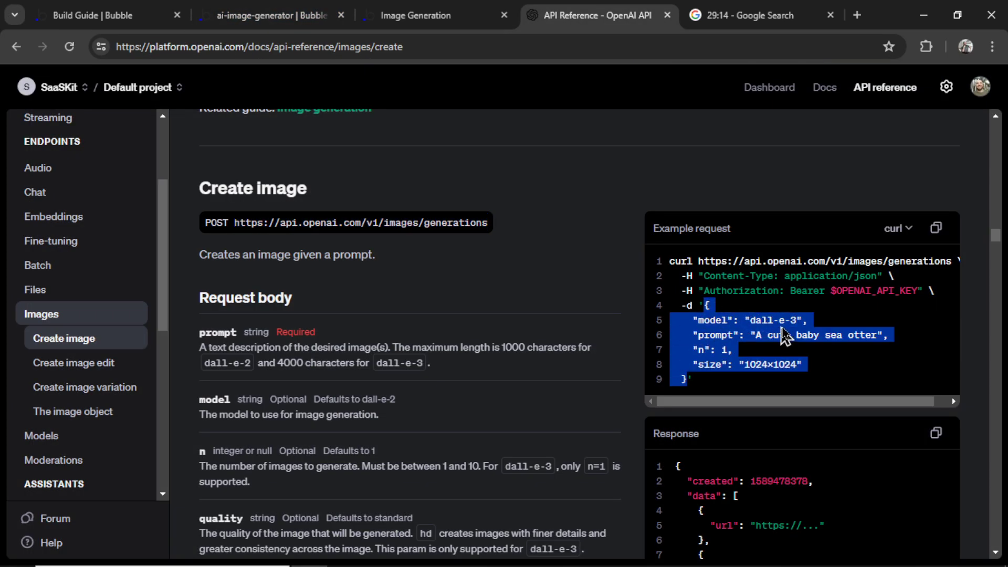
key("ctrl+v")
Replace the sample prompt with a <prompt> parameter tested with 'a cute cat'
scroll(613, 351, "down", 1)
left_click(585, 318)
key("BackSpace")
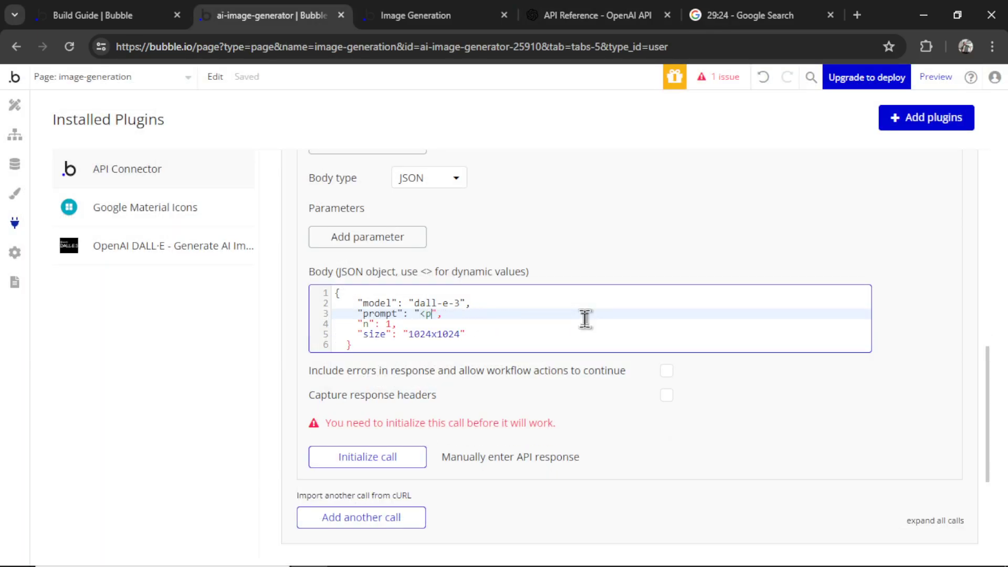
type(">")
left_click(558, 373)
type("a cute cat")
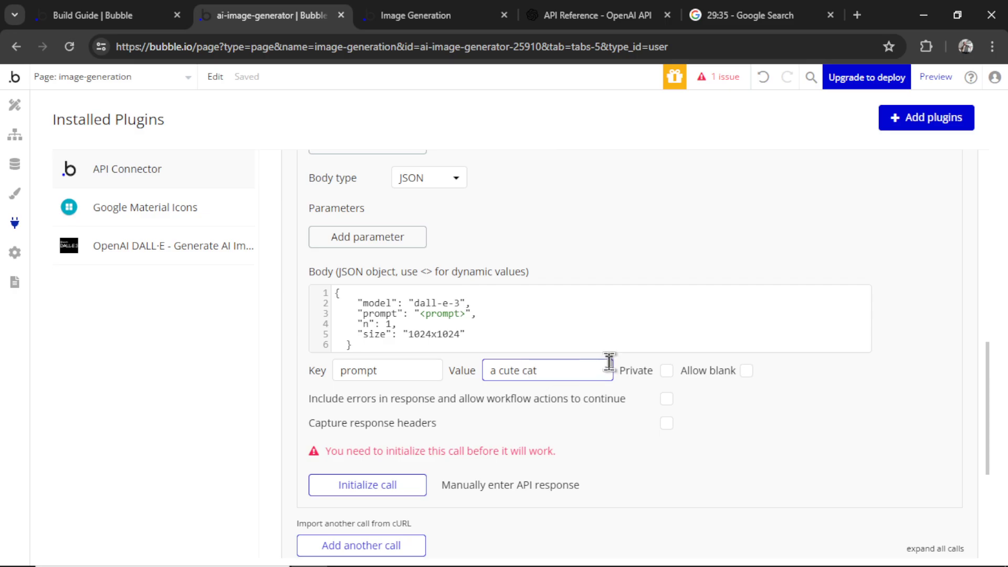
Initialize and save the call, then uninstall the OpenAI DALL·E plugin
scroll(610, 361, "down", 1)
left_click(374, 446)
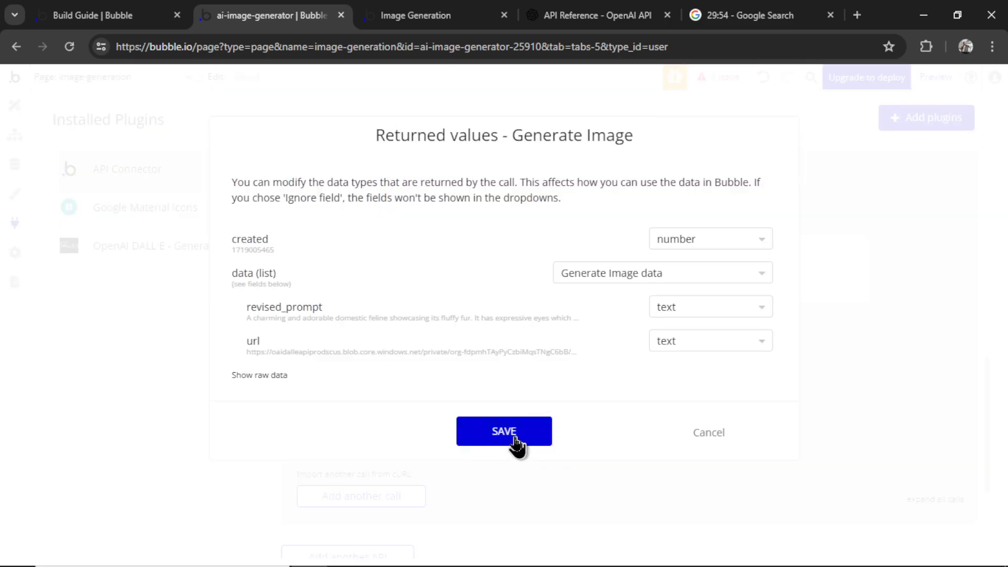
left_click(504, 432)
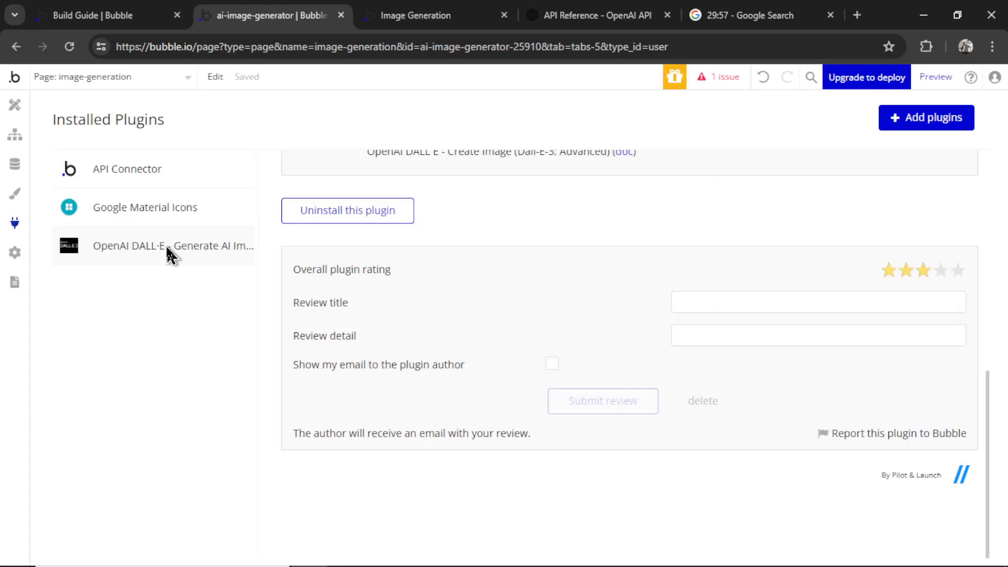
left_click(370, 221)
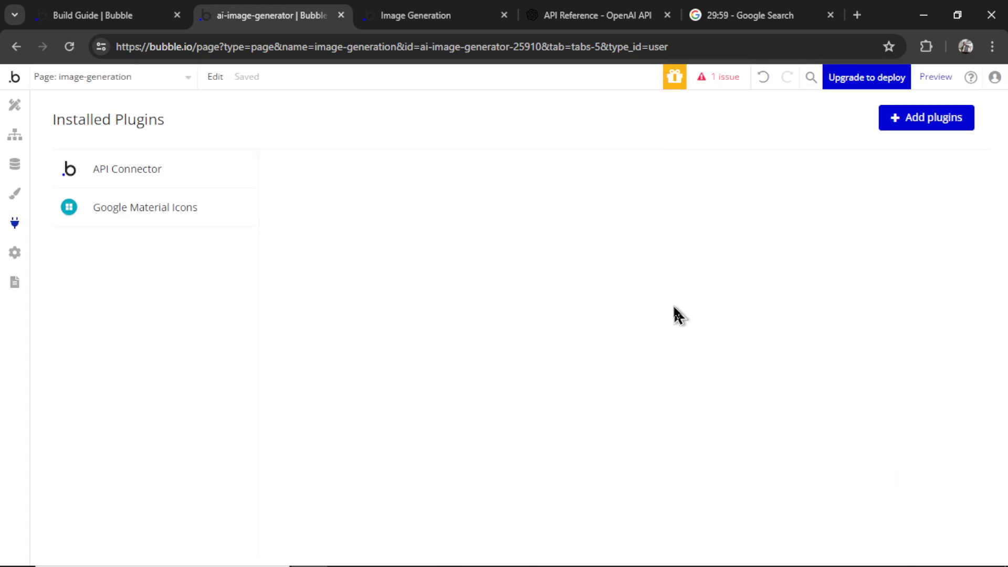
Add OpenAI - Generate Image as step 1, prompted by MultilineInput PROMPT's value
left_click(13, 139)
left_click(433, 262)
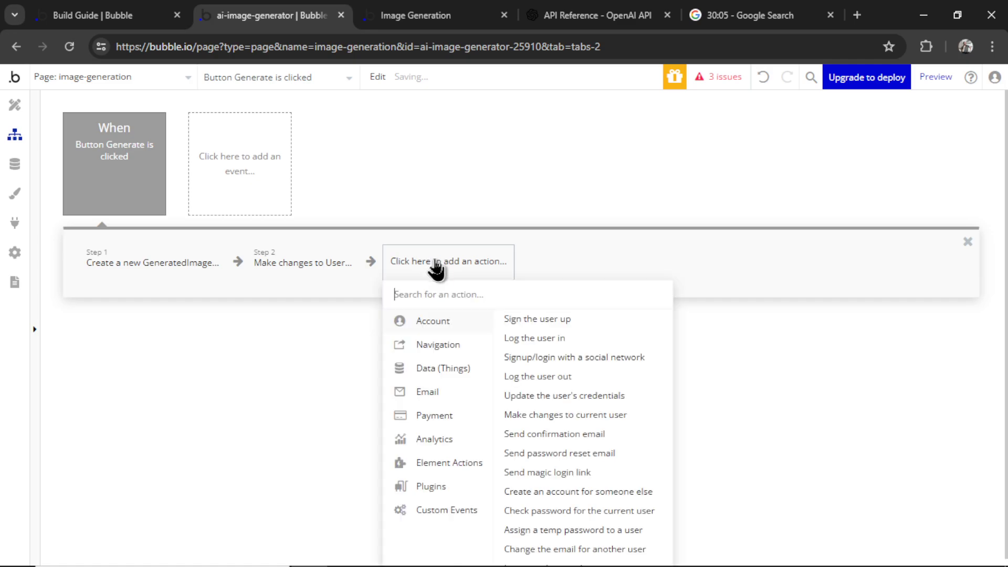
mouse_move(457, 488)
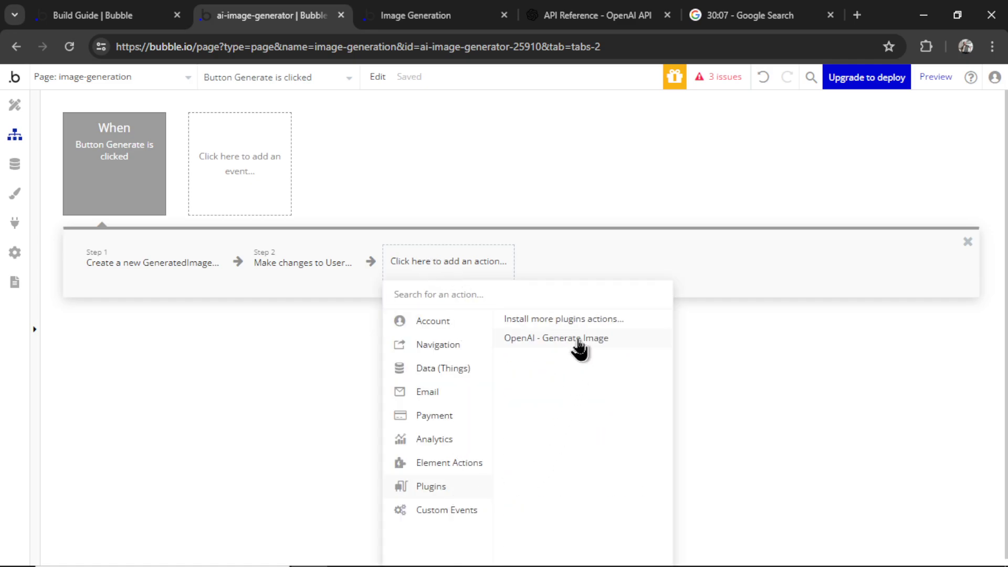
left_click(579, 339)
left_click_drag(453, 264, 137, 269)
left_click(807, 248)
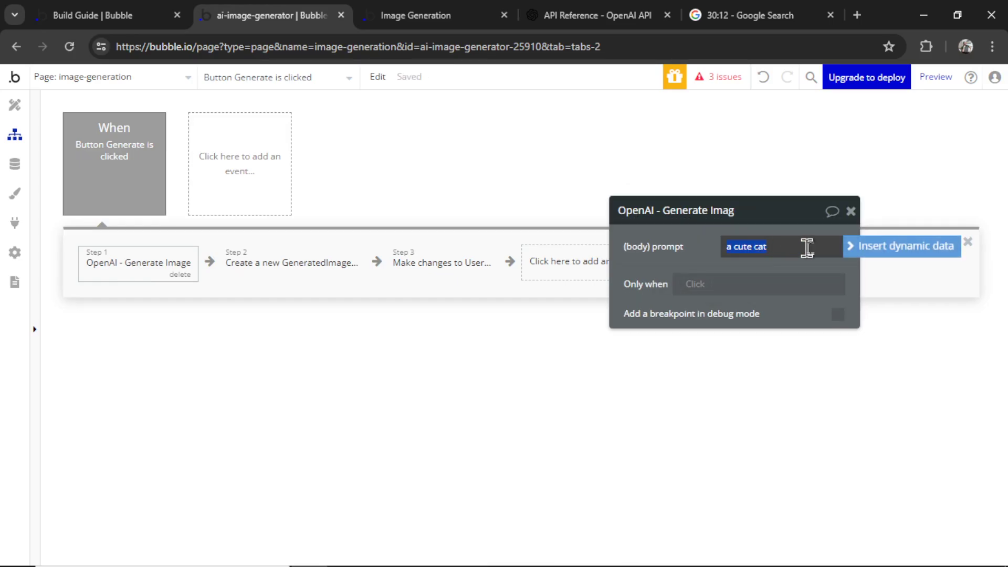
left_click(848, 247)
type("mu")
left_click(817, 287)
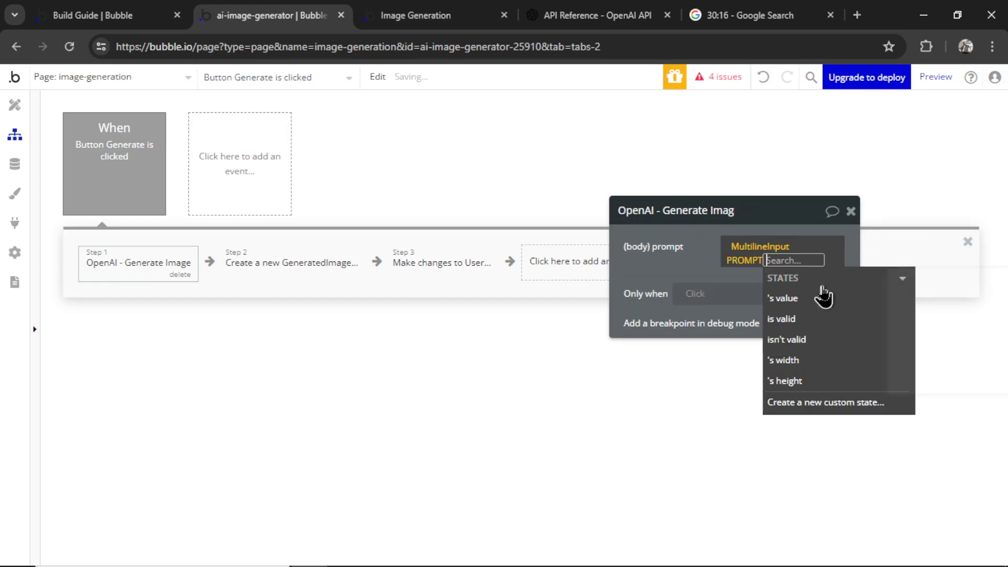
left_click(816, 298)
Set the GeneratedImage's Image to step 1's first data url, converted to an image, saved to S3
left_click(255, 266)
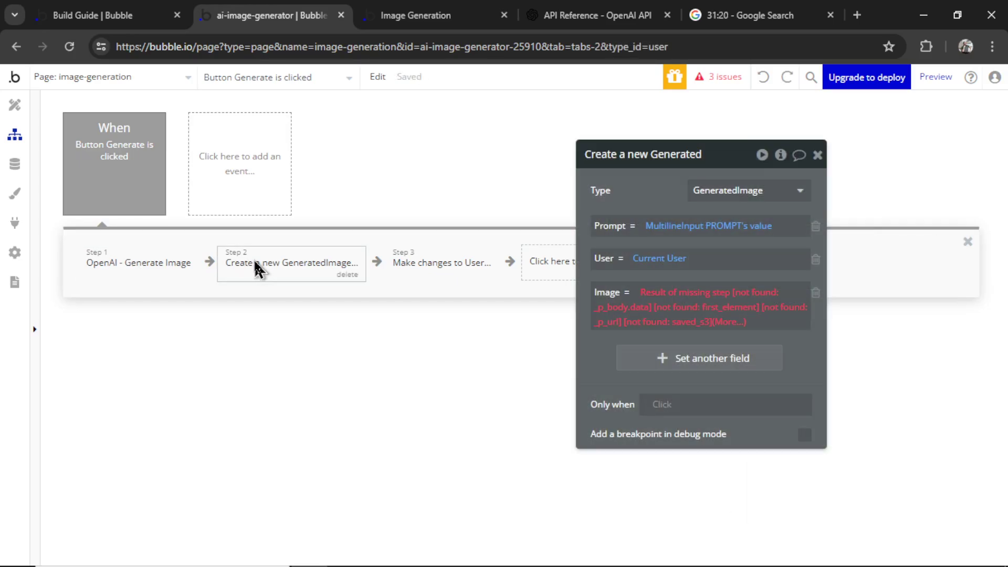
left_click(667, 304)
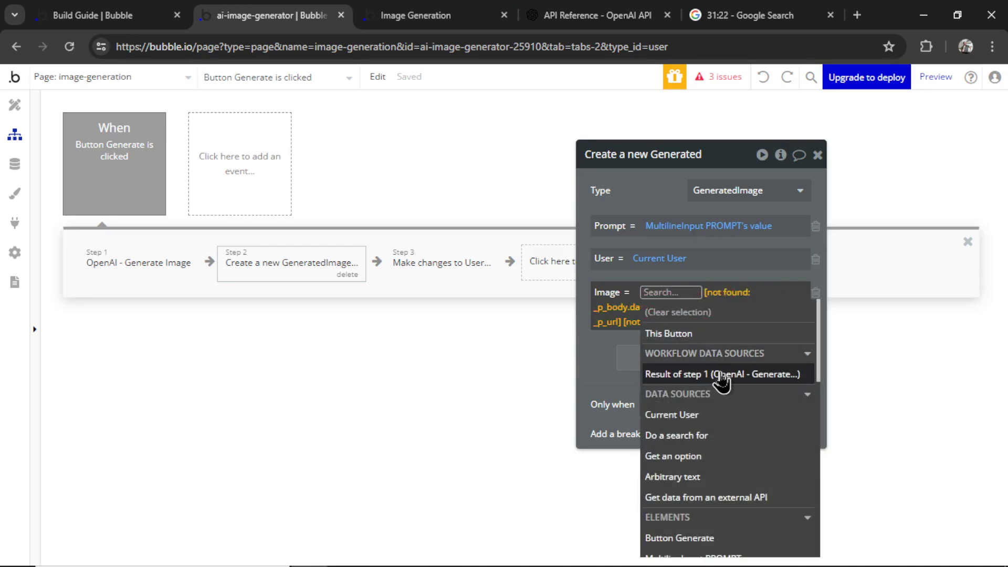
left_click(720, 374)
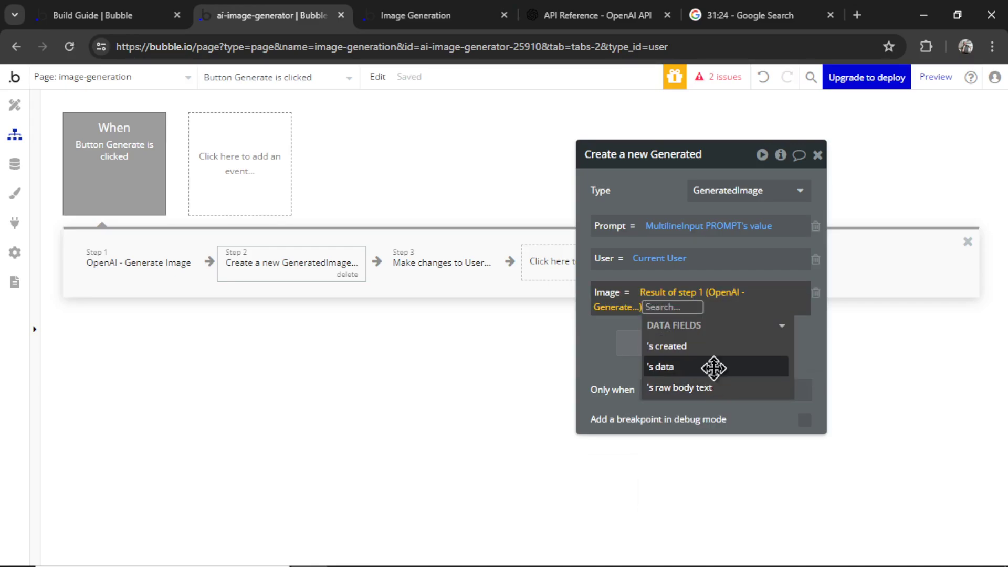
left_click(715, 368)
left_click(672, 410)
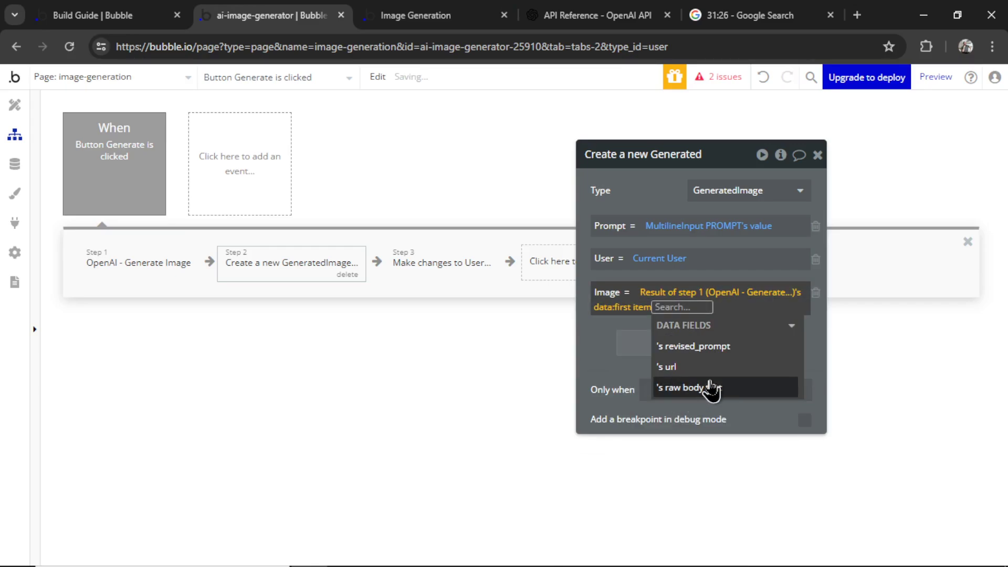
left_click(719, 368)
scroll(748, 415, "down", 3)
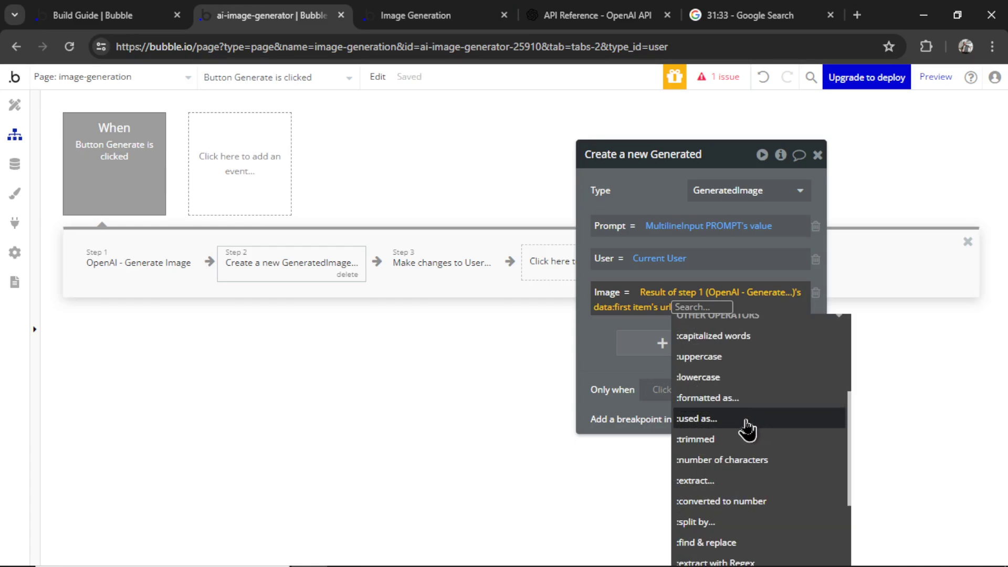
left_click(744, 424)
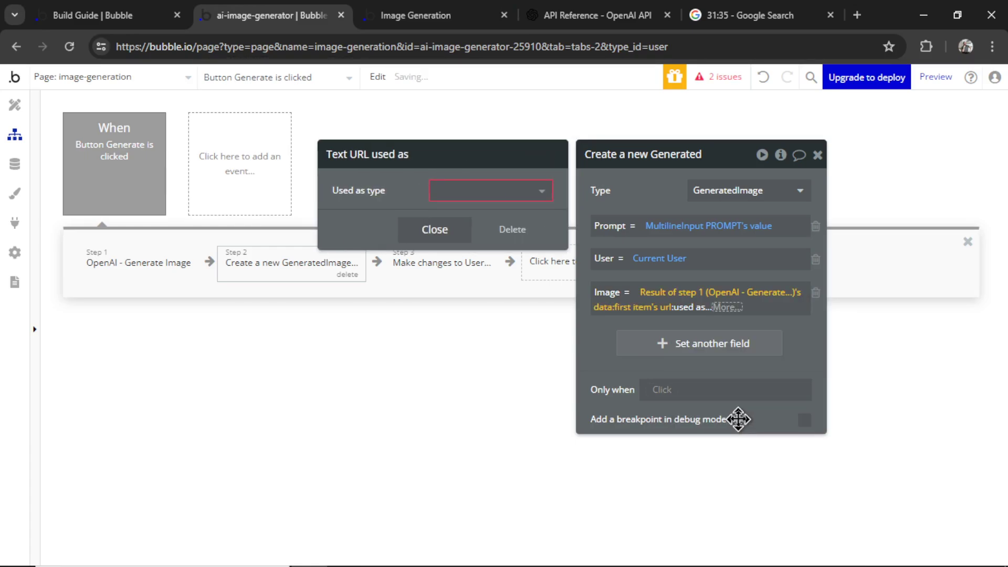
left_click(470, 195)
left_click(473, 234)
left_click(759, 307)
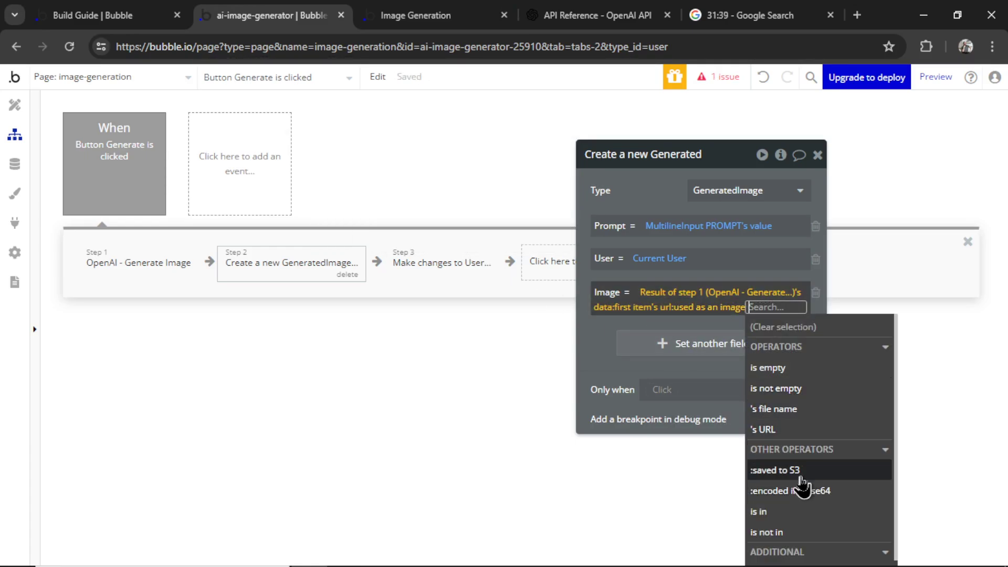
left_click(801, 475)
left_click(488, 187)
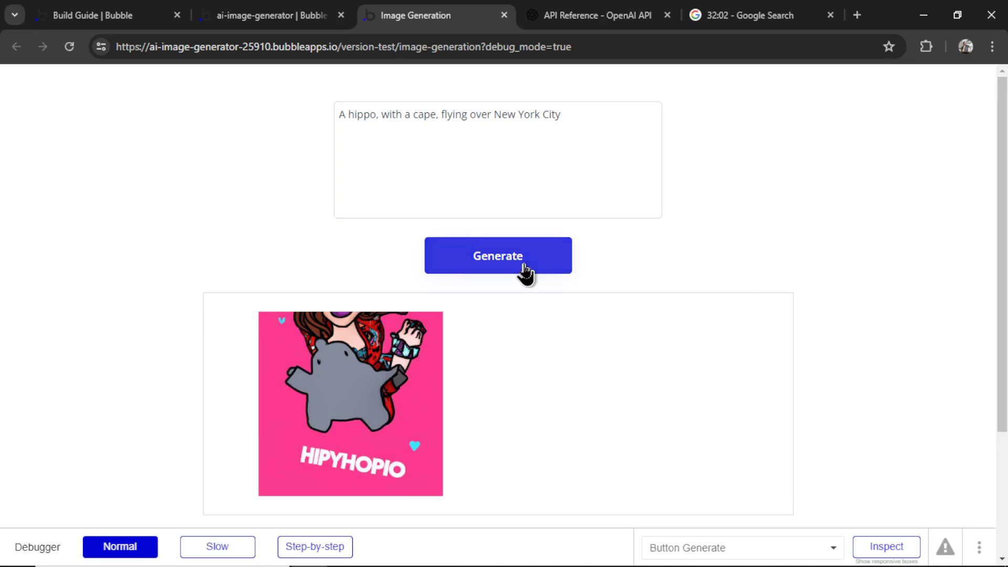
Click Generate in the preview to create the caped hippo over New York City
left_click(525, 273)
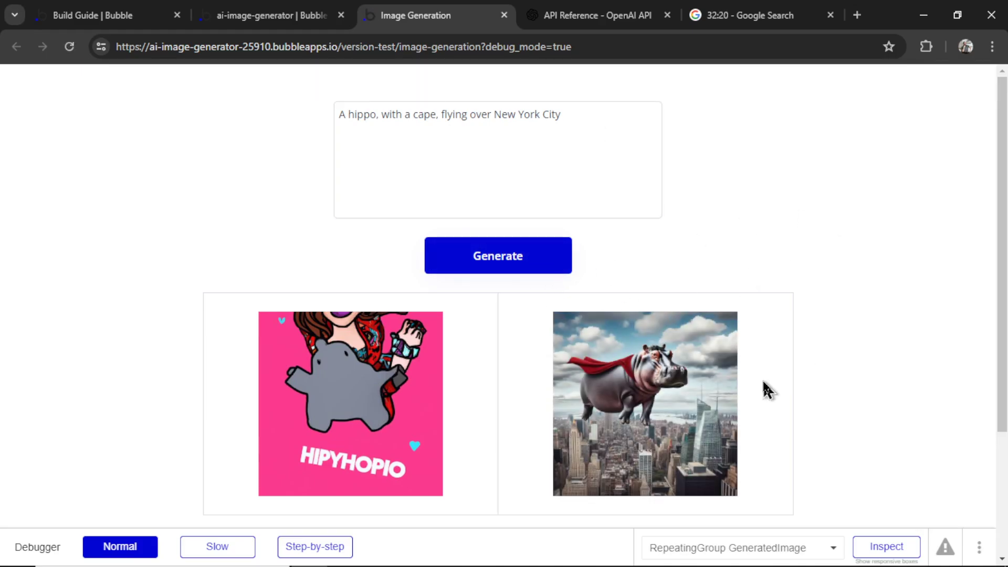
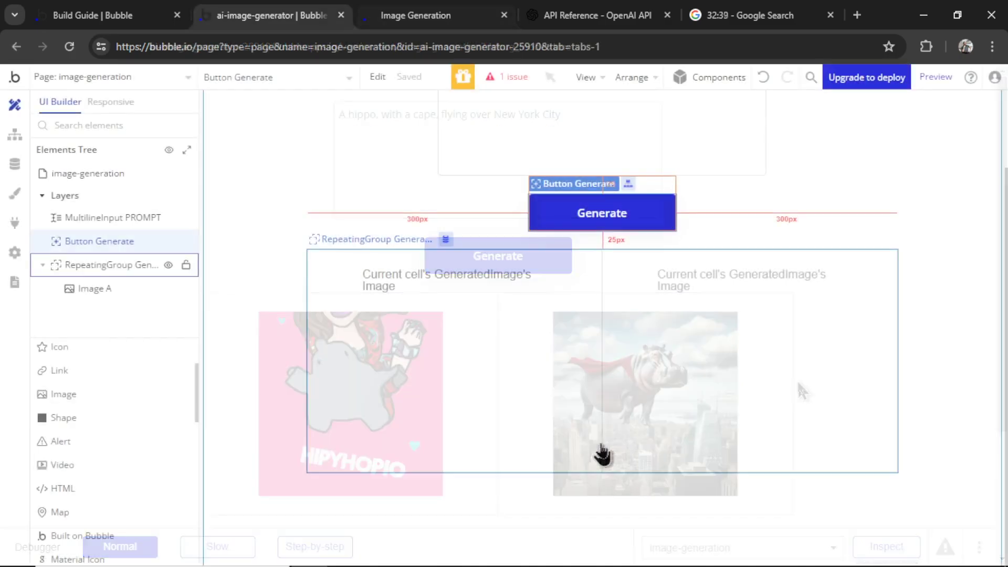
Sort the GeneratedImage repeating group's data source by Creation Date, descending, so the newest images come first
double_click(603, 456)
left_click_drag(673, 269, 629, 235)
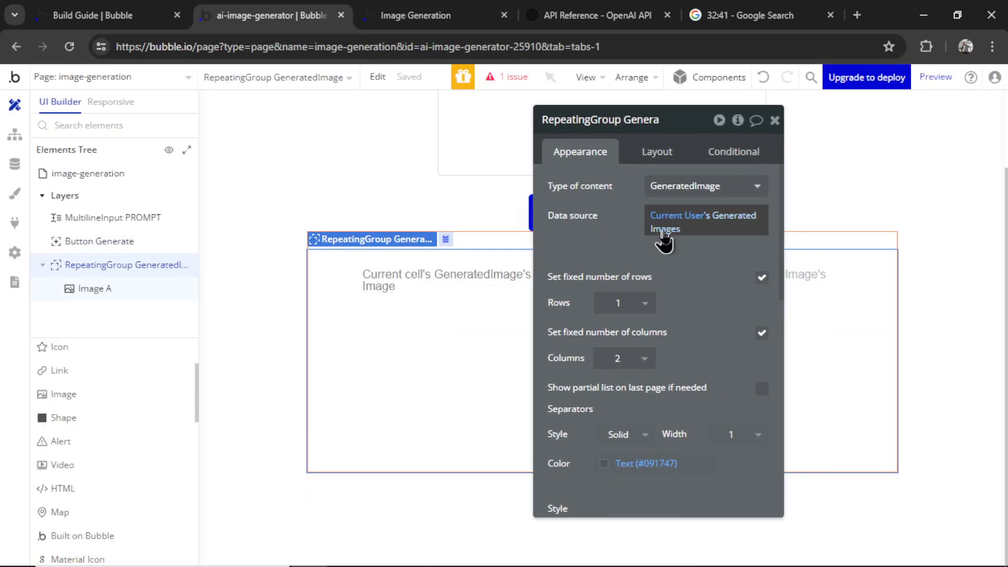
left_click(698, 228)
left_click(731, 367)
left_click(447, 156)
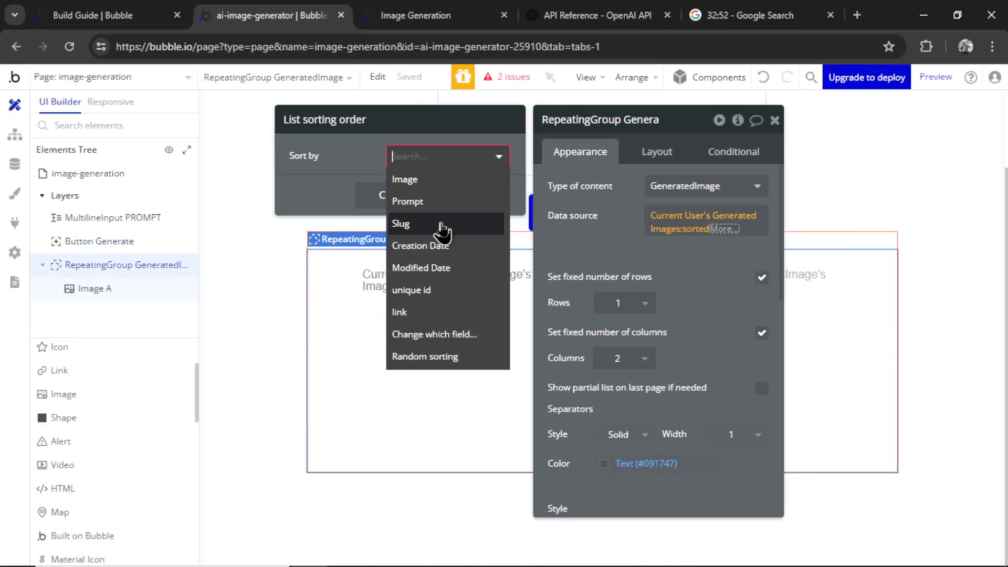
left_click(436, 246)
left_click(414, 185)
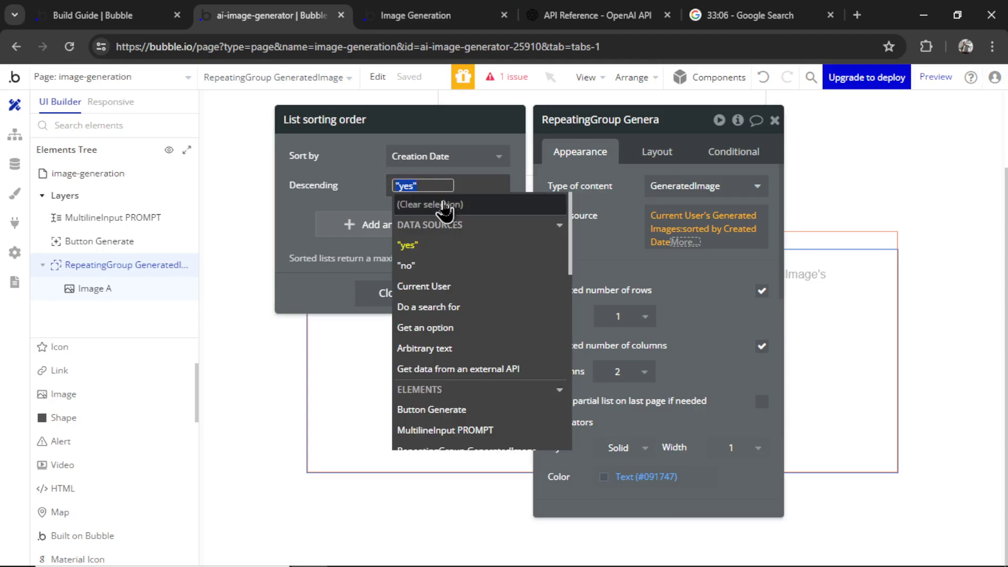
left_click(470, 242)
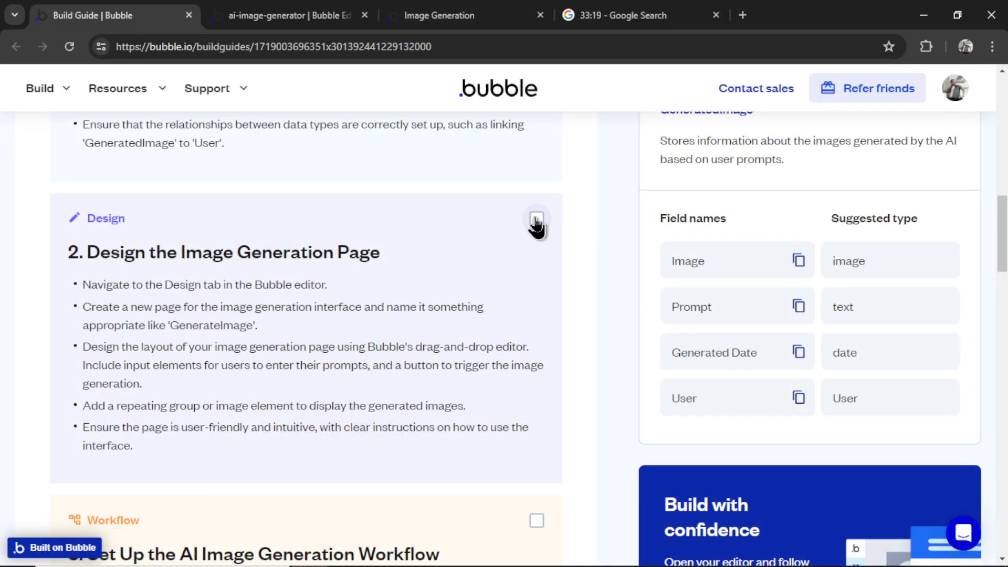
Tick off the Design step in the build guide and scroll down to the Keep building suggestions
left_click(535, 223)
scroll(589, 289, "down", 5)
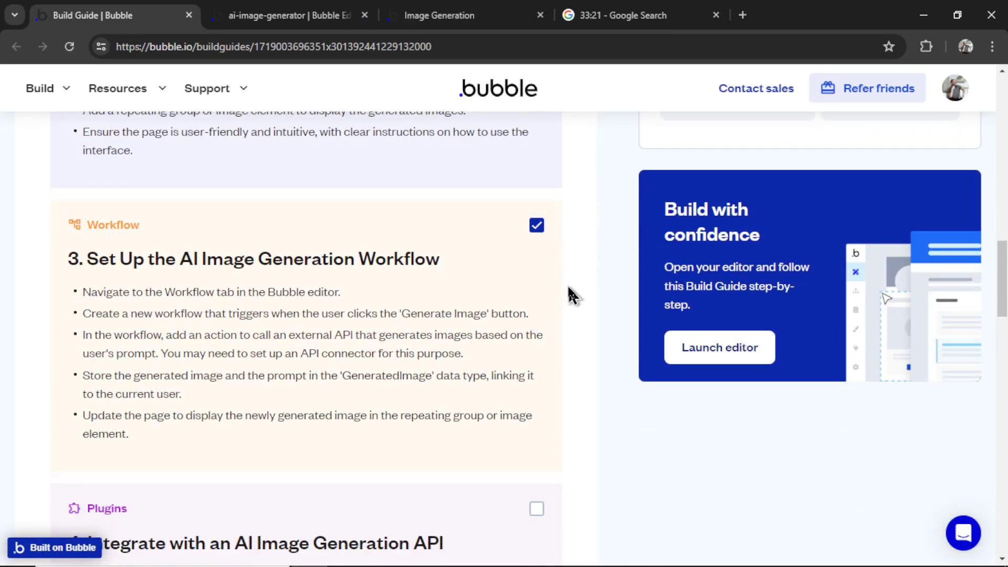
scroll(572, 295, "down", 9)
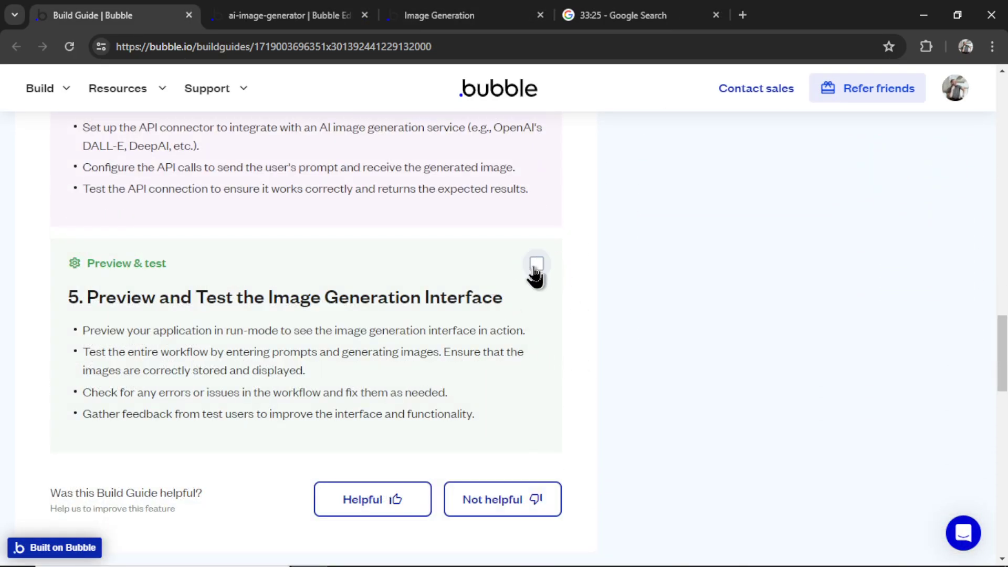
scroll(563, 331, "down", 2)
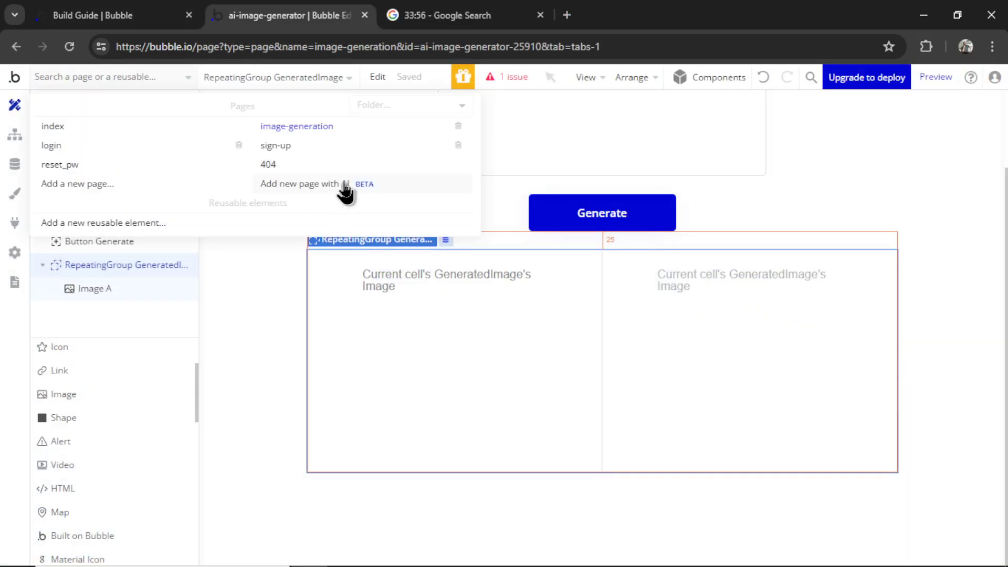
Generate a Product Listing page with Bubble AI from 'ai image generation app, black and white, modern font'
left_click(345, 185)
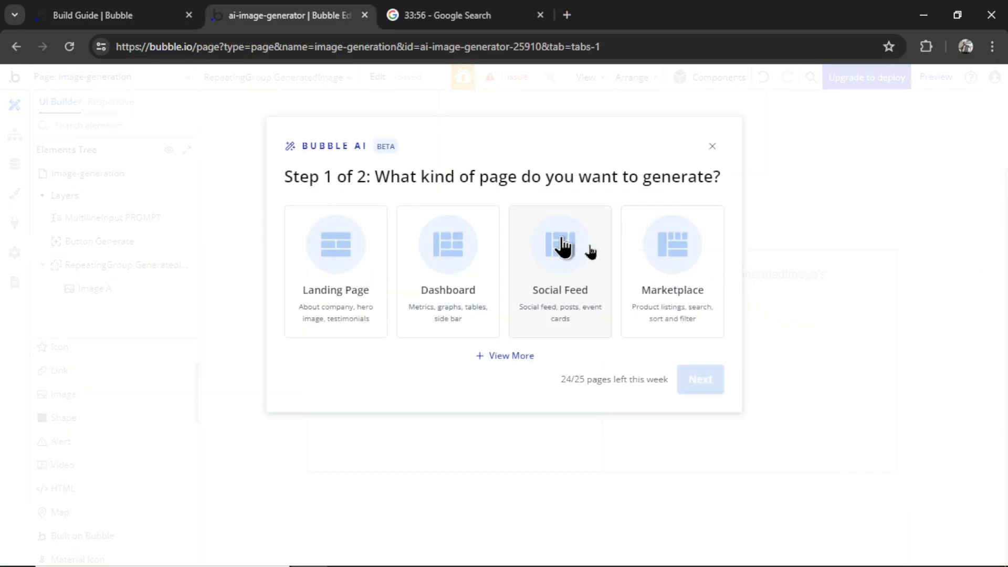
left_click(512, 357)
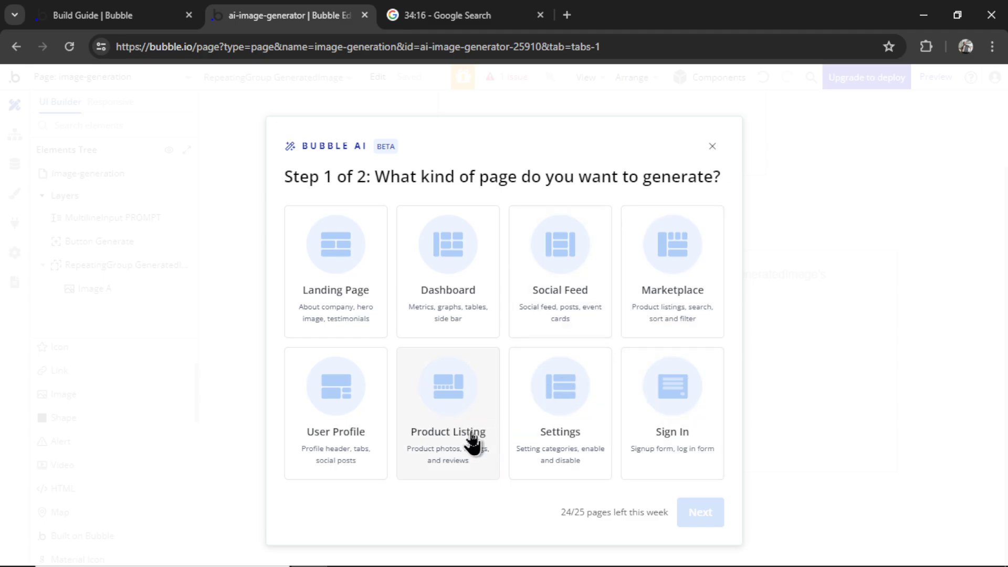
left_click(472, 437)
left_click(687, 512)
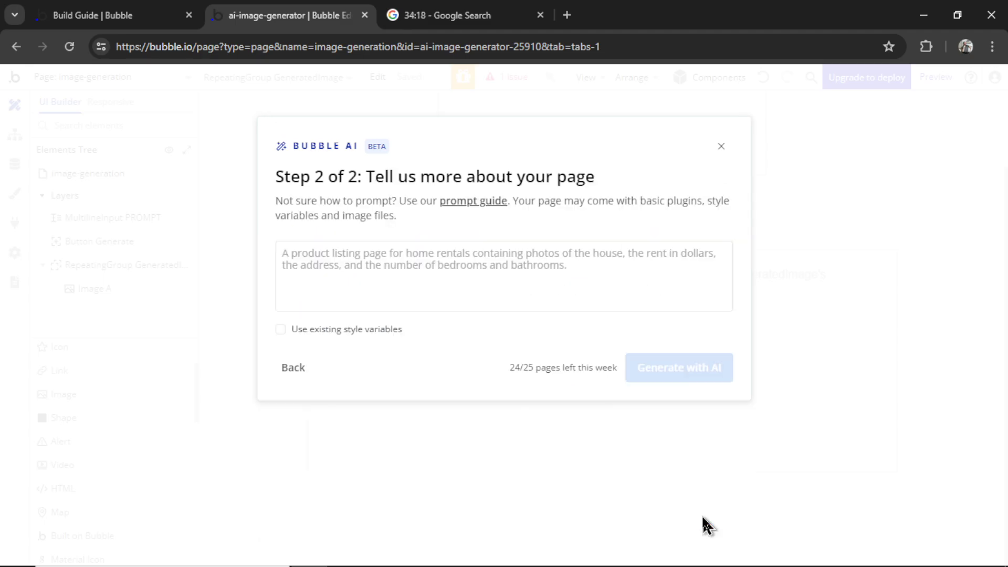
left_click(639, 278)
type("ai image generation app, black and white, modern font")
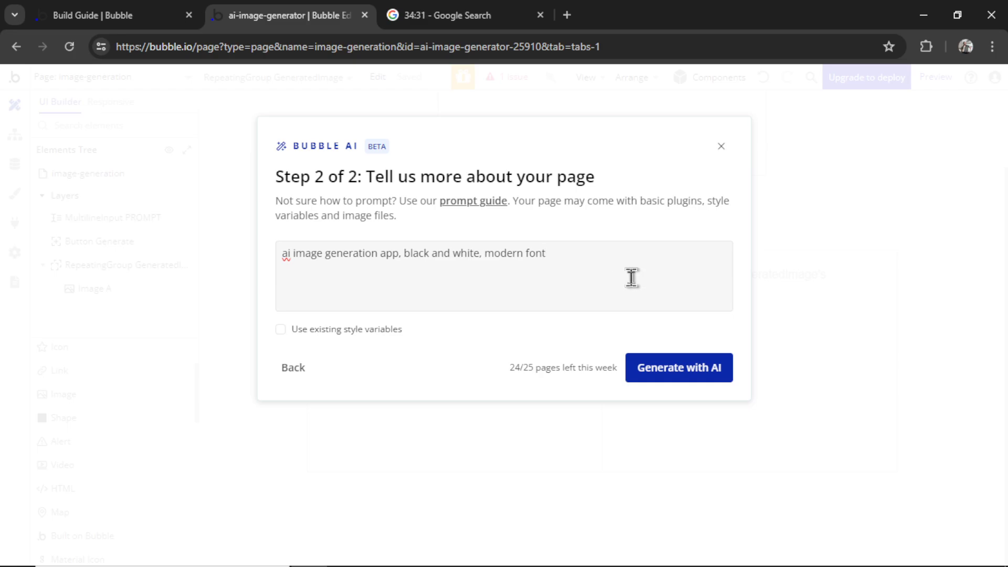
left_click(679, 376)
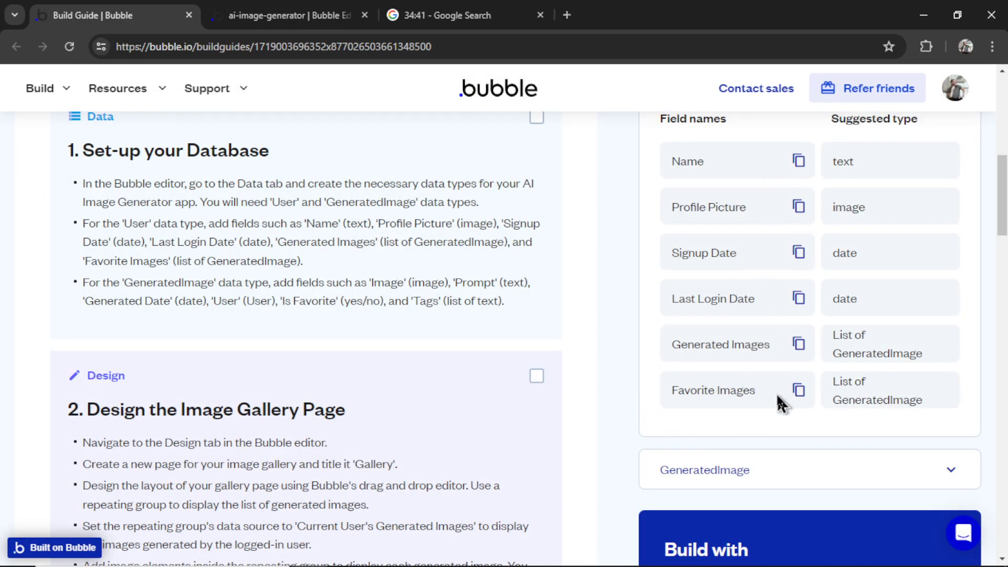
Add a Favorite Images field to User as a list of GeneratedImage, then return to Design
triple_click(741, 391)
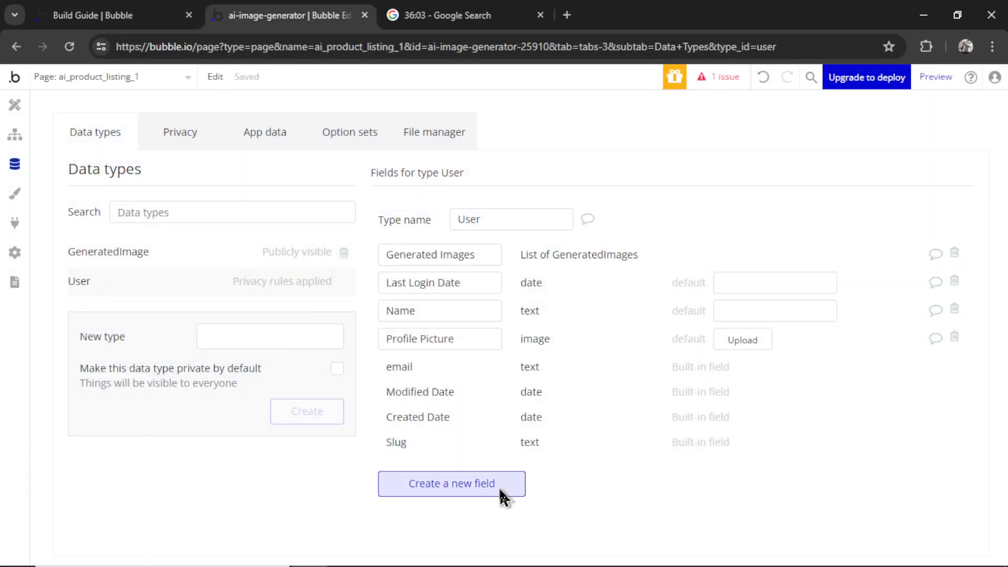
left_click(503, 491)
left_click(593, 209)
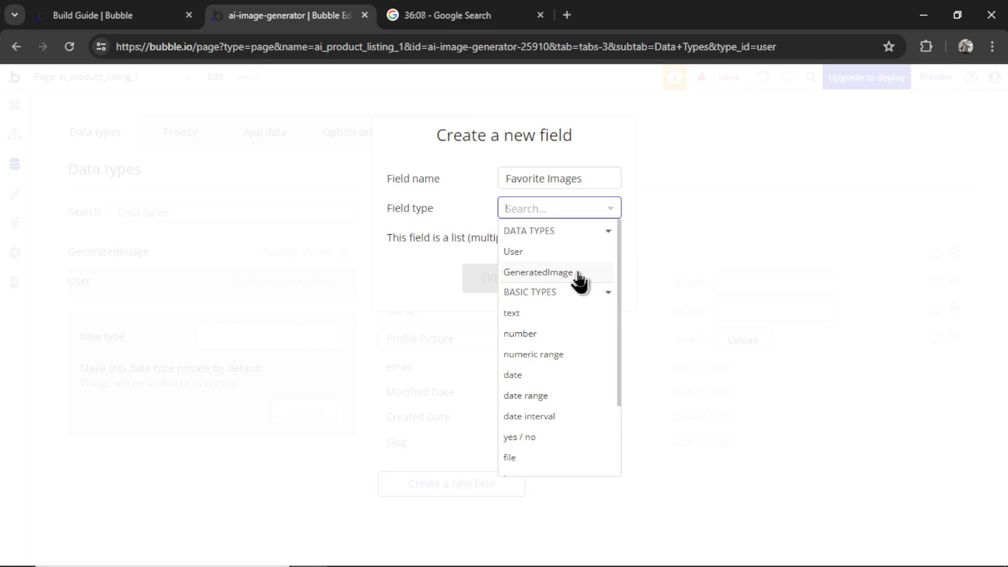
left_click(538, 273)
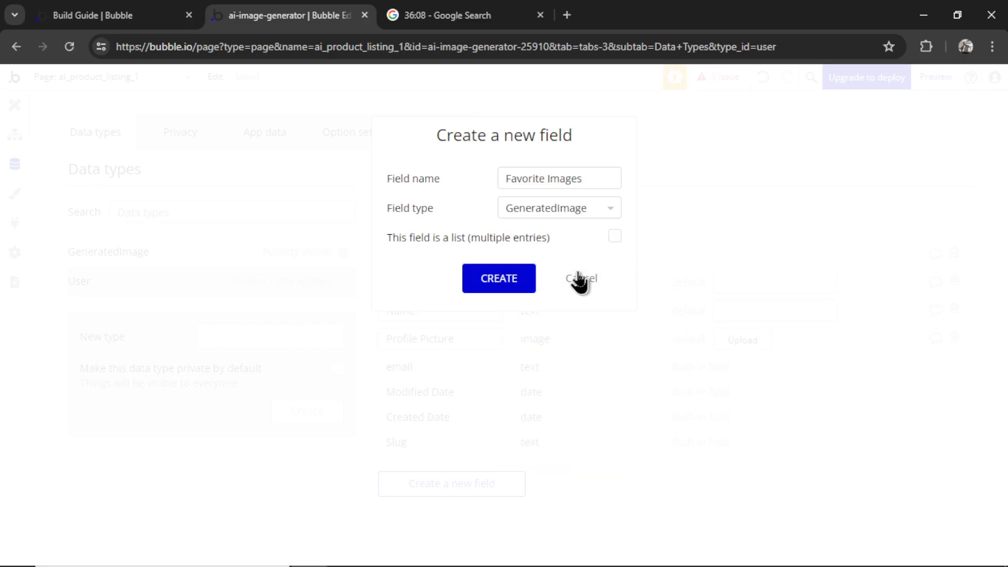
left_click(614, 236)
left_click(513, 279)
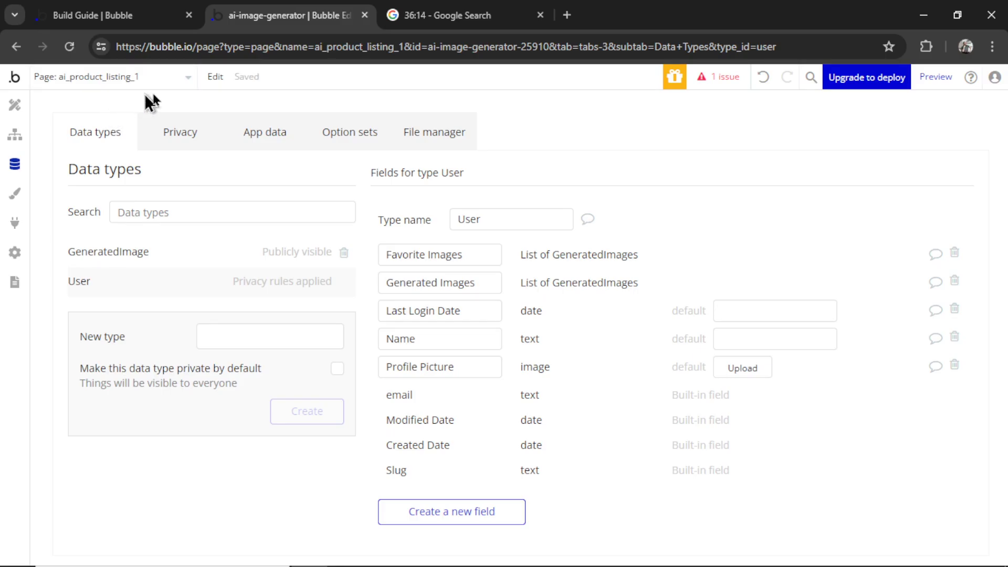
left_click(14, 105)
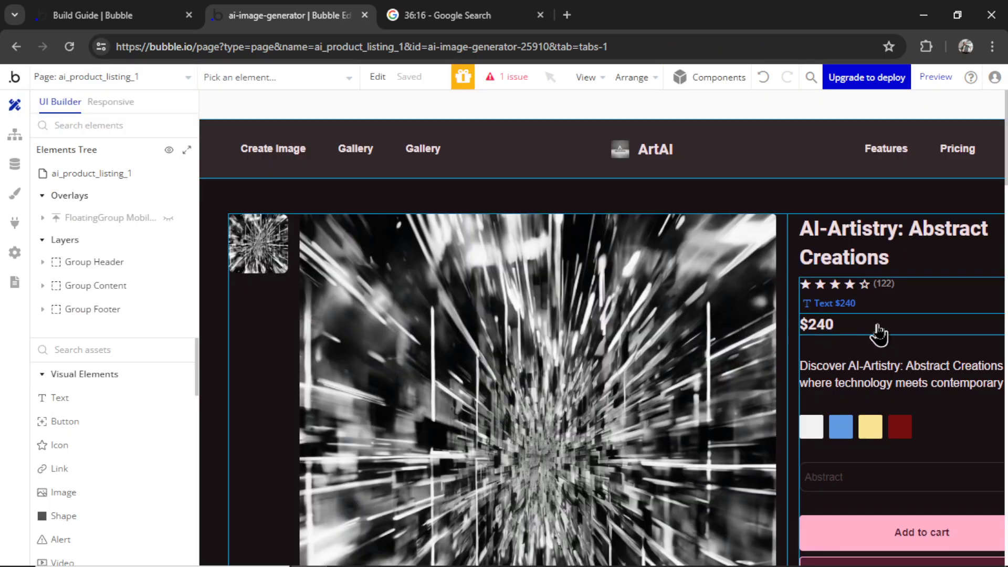
Delete the AI-generated ai_product_listing_1 page
scroll(882, 356, "down", 6)
scroll(892, 373, "down", 4)
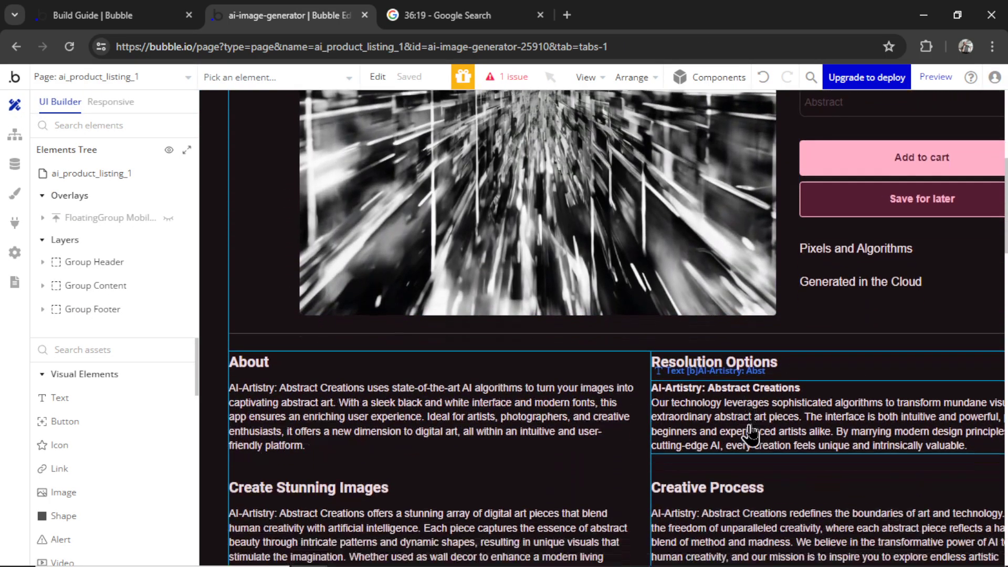
left_click(131, 79)
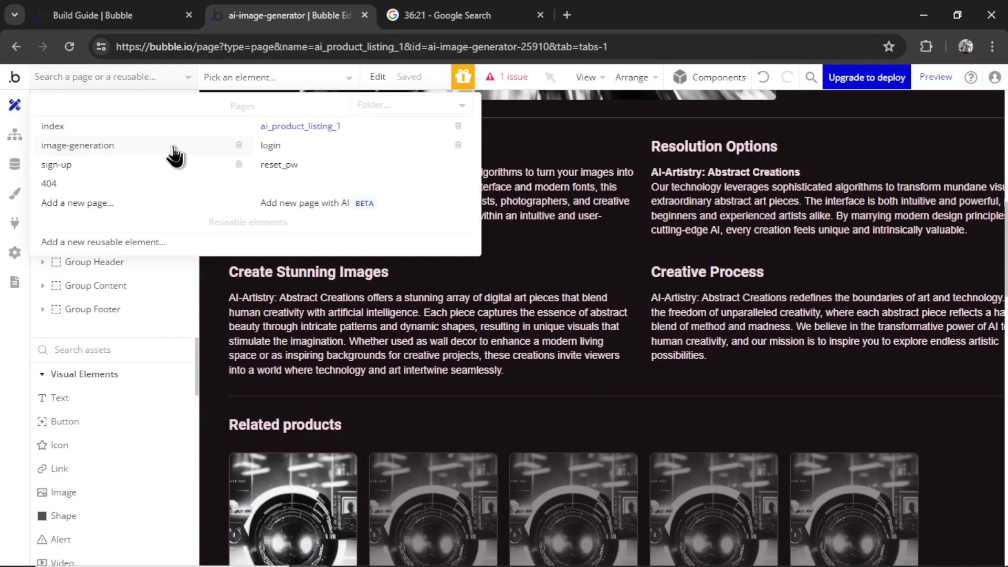
left_click(457, 127)
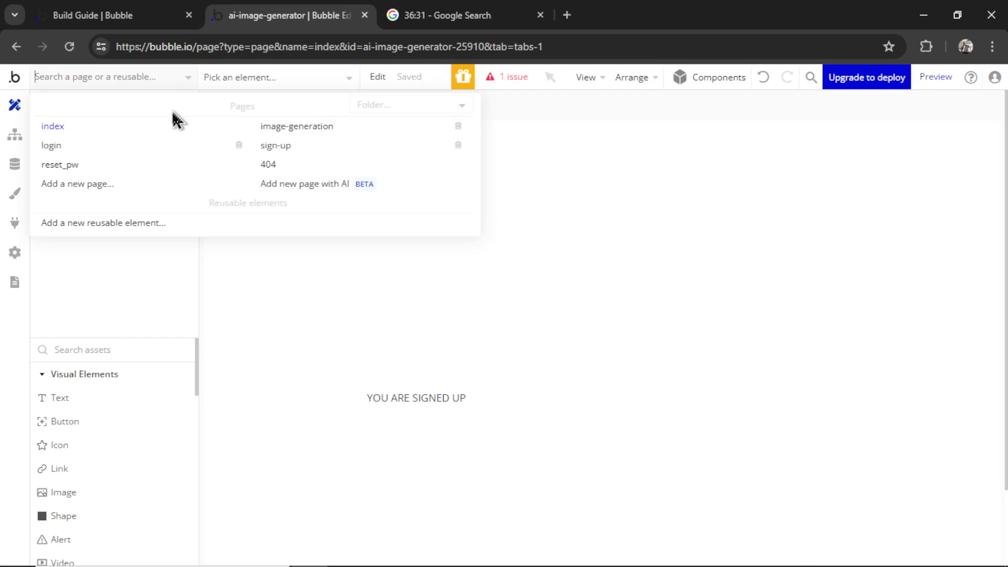
Create a new gallery page with a Column layout, edit its page title, and browse UI Components
left_click(118, 190)
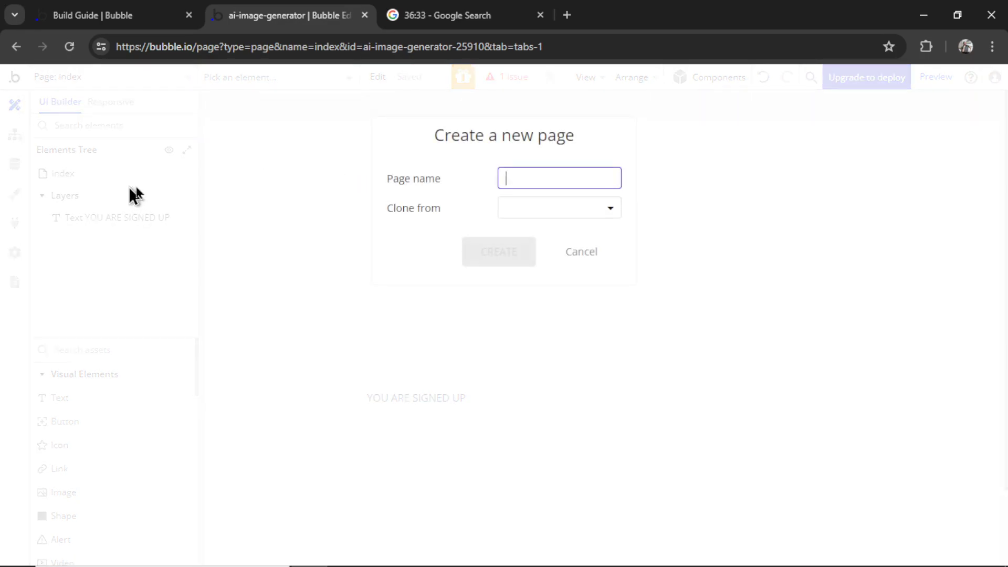
type("gallery")
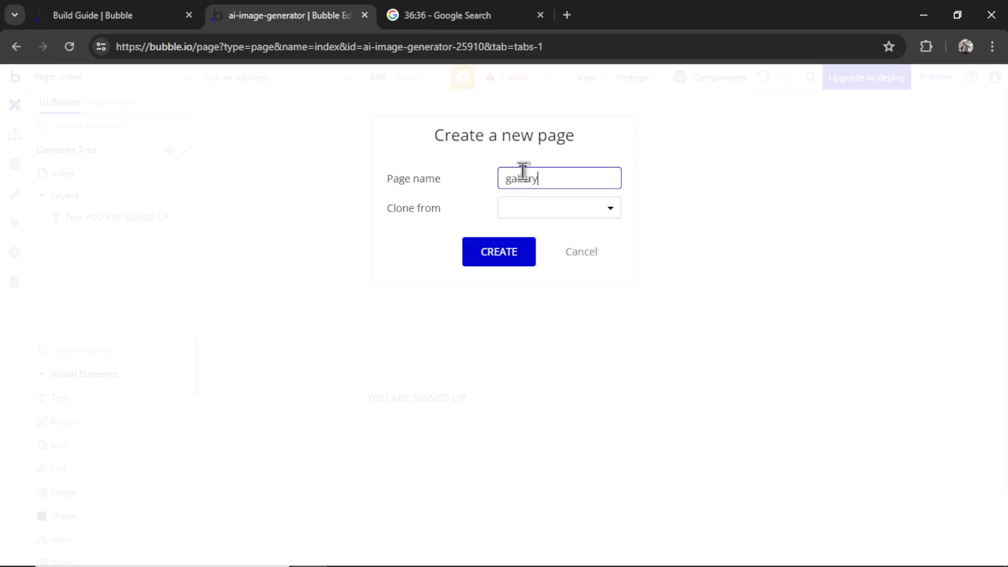
left_click(520, 253)
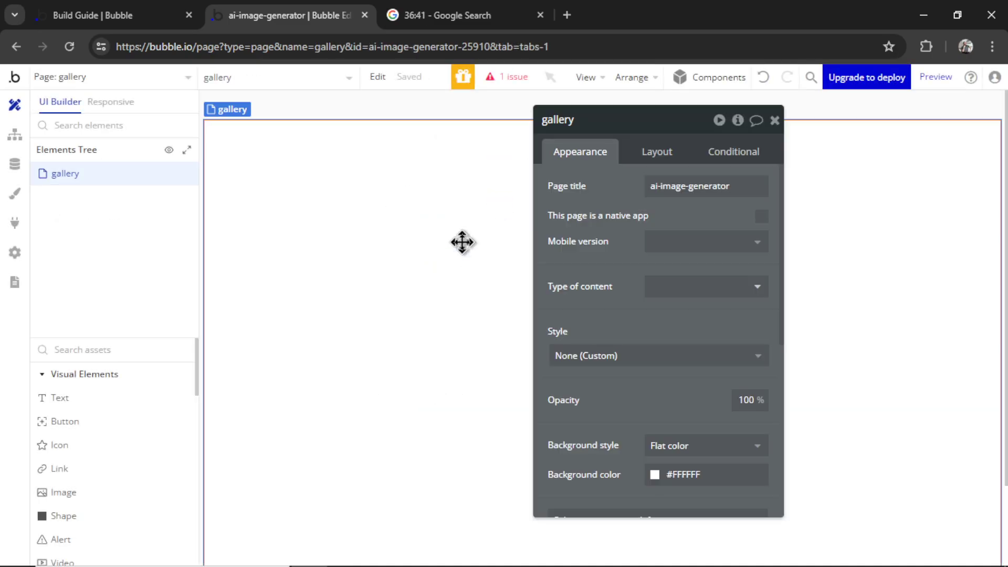
left_click(668, 160)
left_click(688, 187)
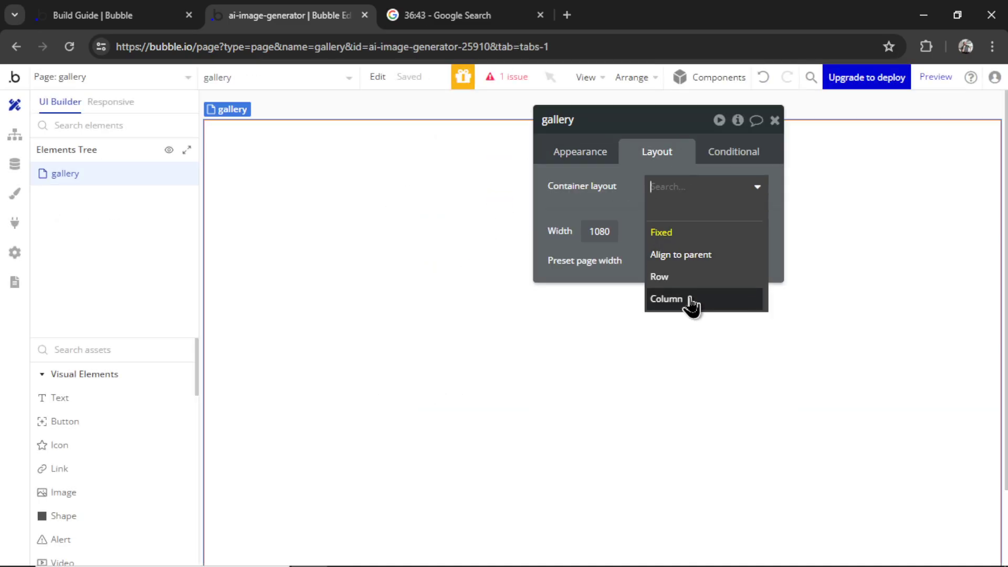
left_click(691, 306)
left_click(593, 155)
triple_click(731, 186)
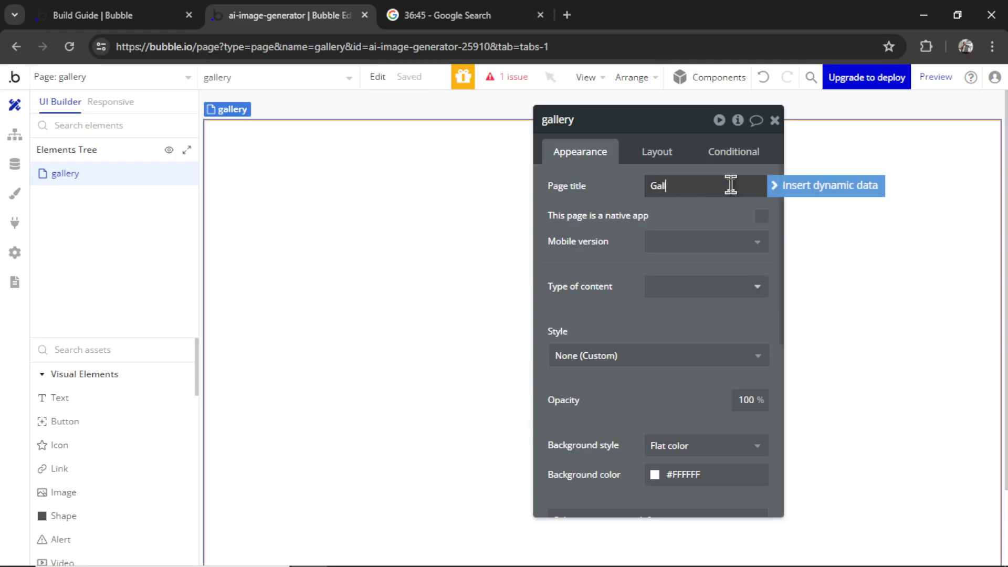
left_click(724, 77)
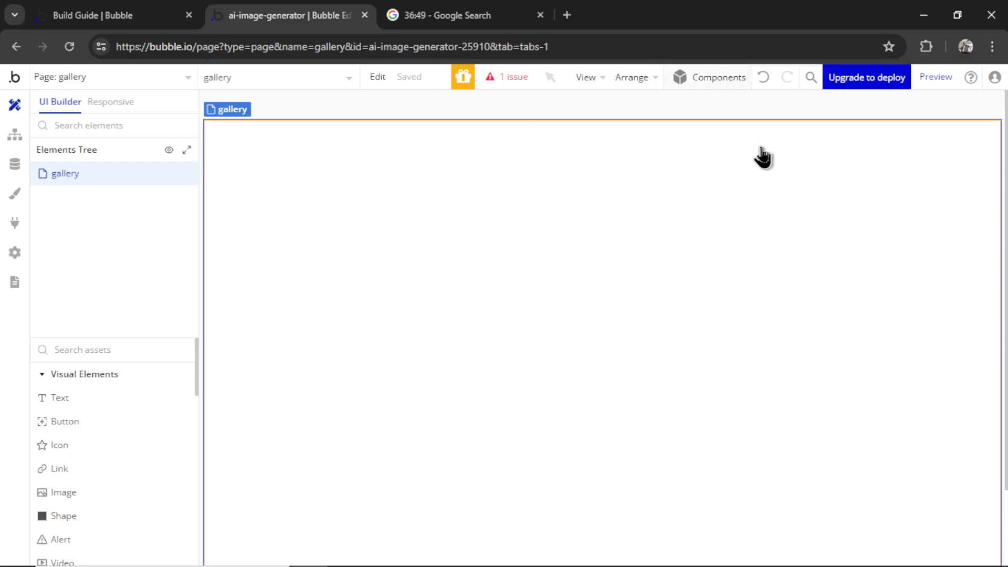
scroll(931, 347, "down", 8)
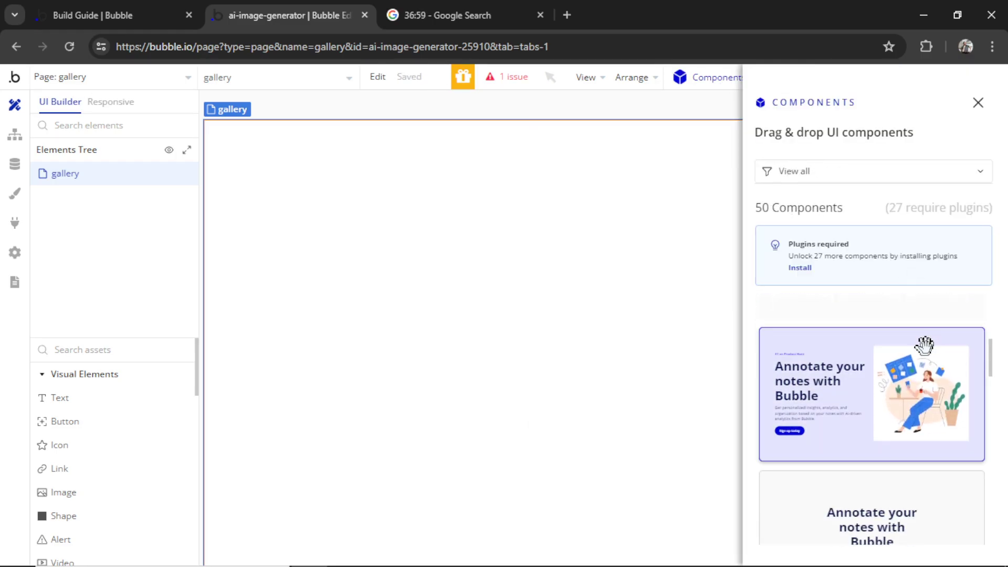
Drag a Photos component onto the gallery page and open its RG Photos repeating group
scroll(919, 344, "down", 8)
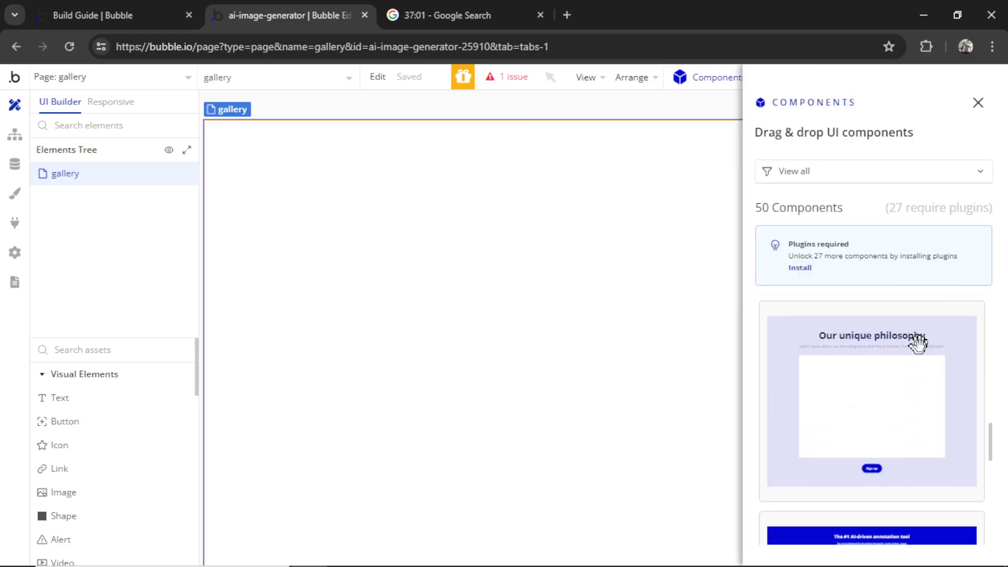
scroll(880, 420, "down", 2)
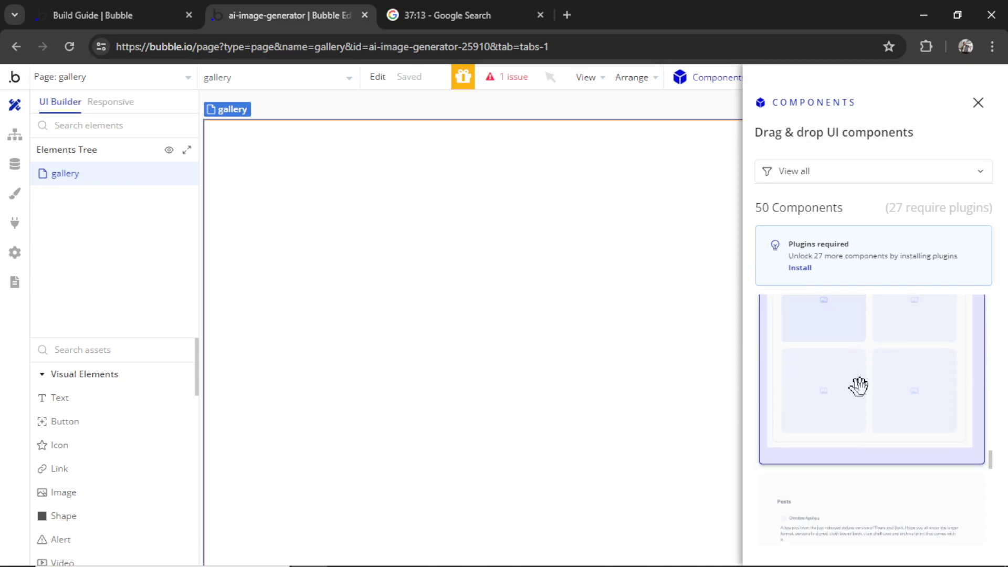
scroll(860, 386, "down", 10)
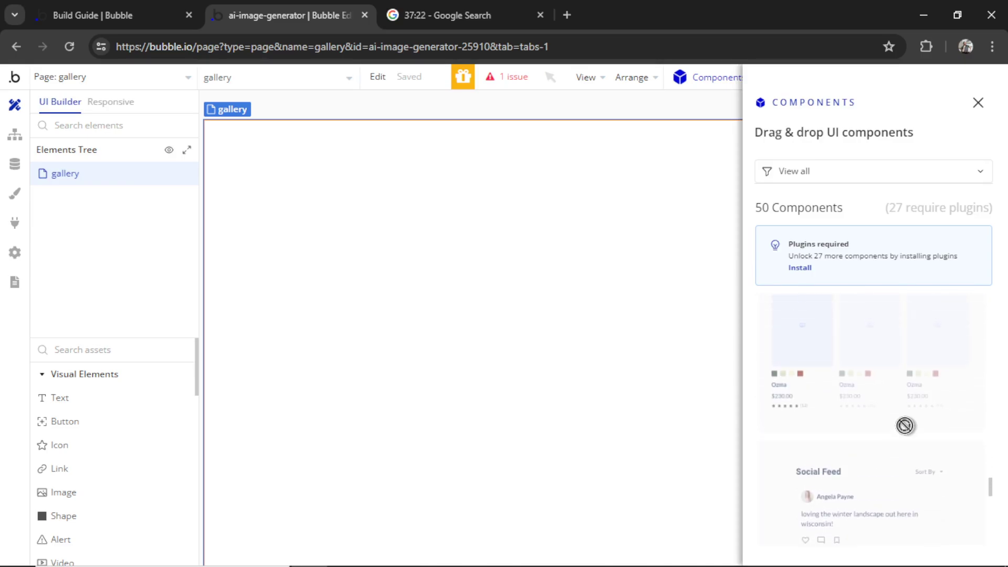
scroll(905, 425, "up", 3)
left_click_drag(866, 355, 513, 266)
double_click(513, 266)
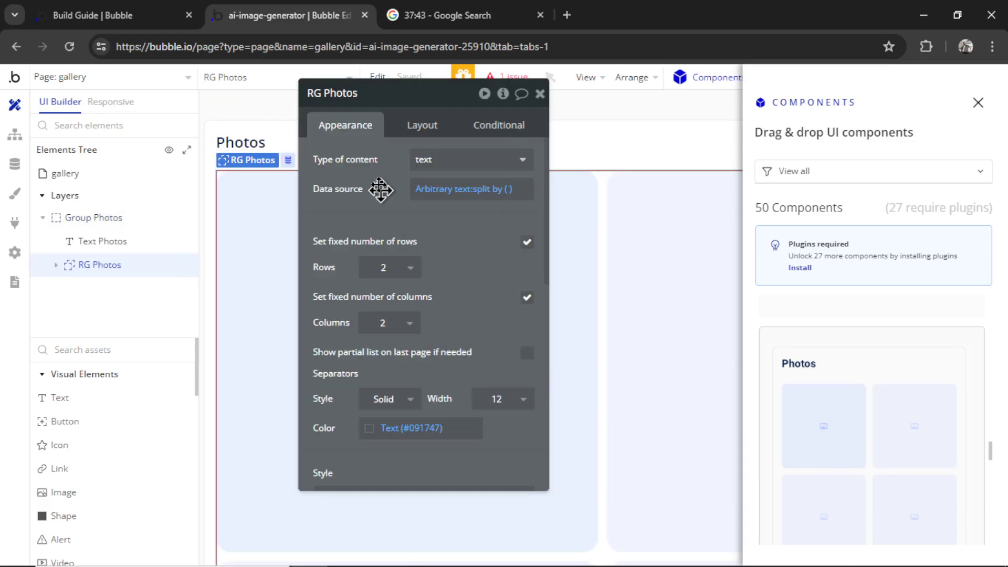
left_click_drag(380, 189, 500, 234)
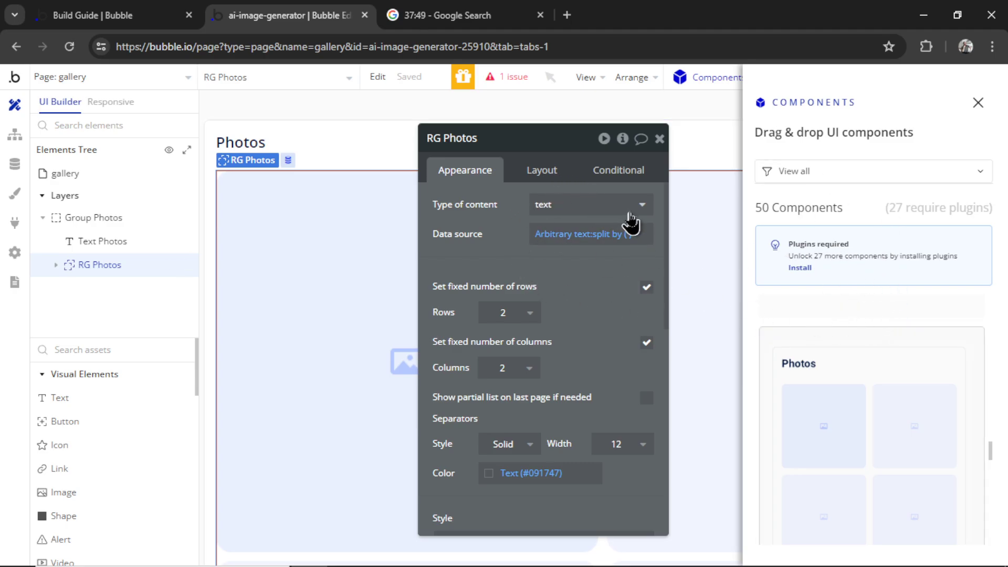
Set RG Photos' content type to GeneratedImage and data source to Current User's Generated Images
left_click(560, 201)
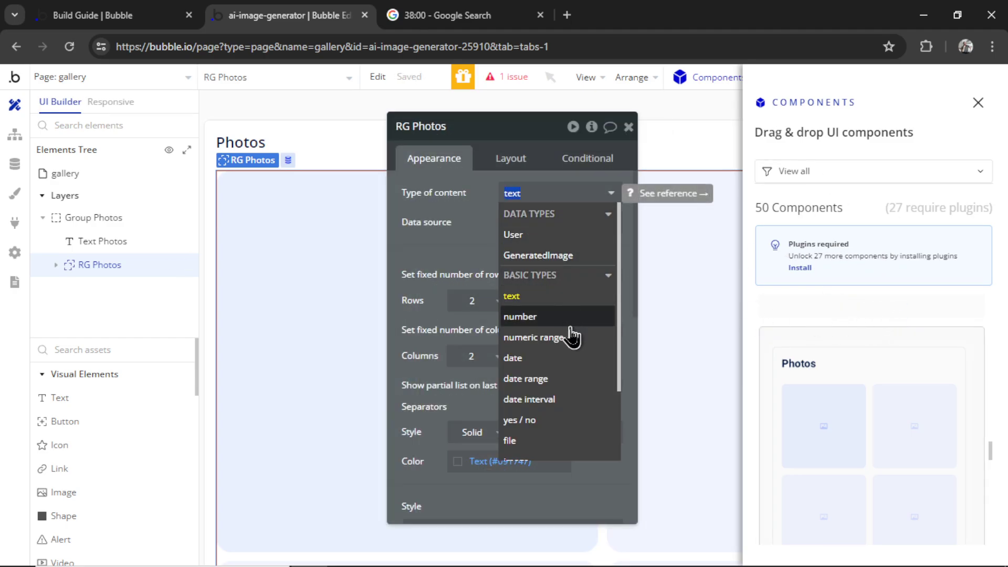
scroll(569, 380, "down", 3)
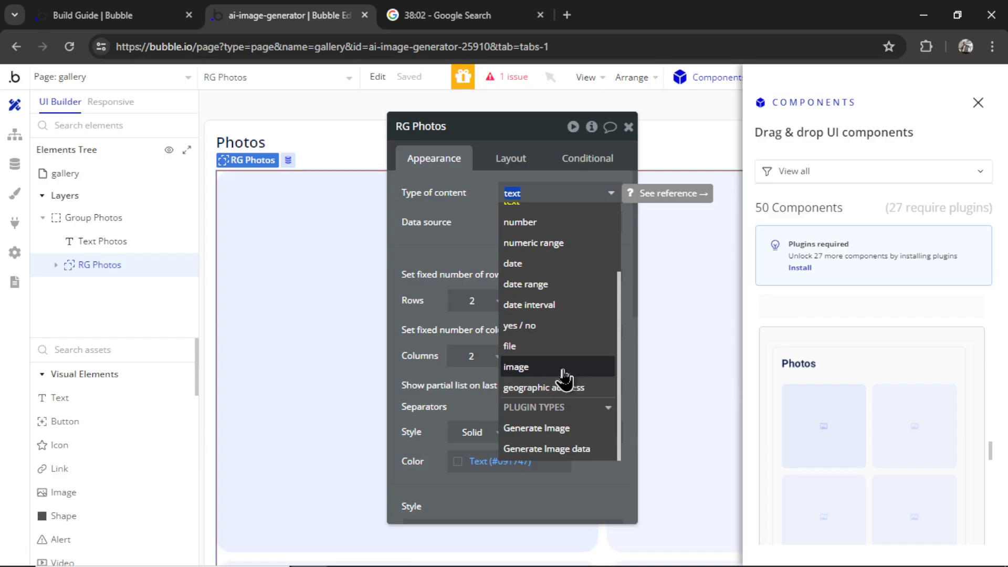
left_click(444, 200)
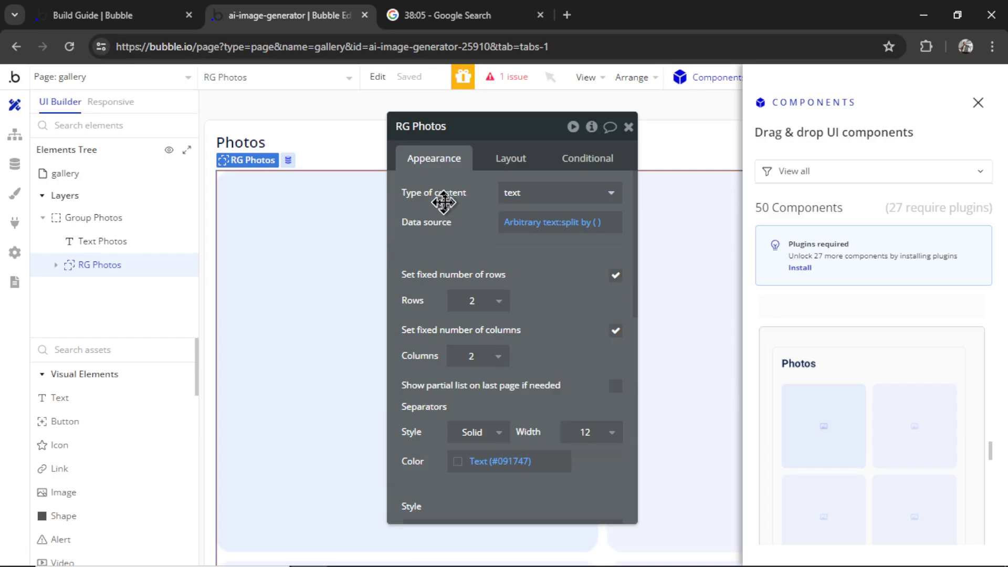
left_click(569, 199)
left_click(570, 256)
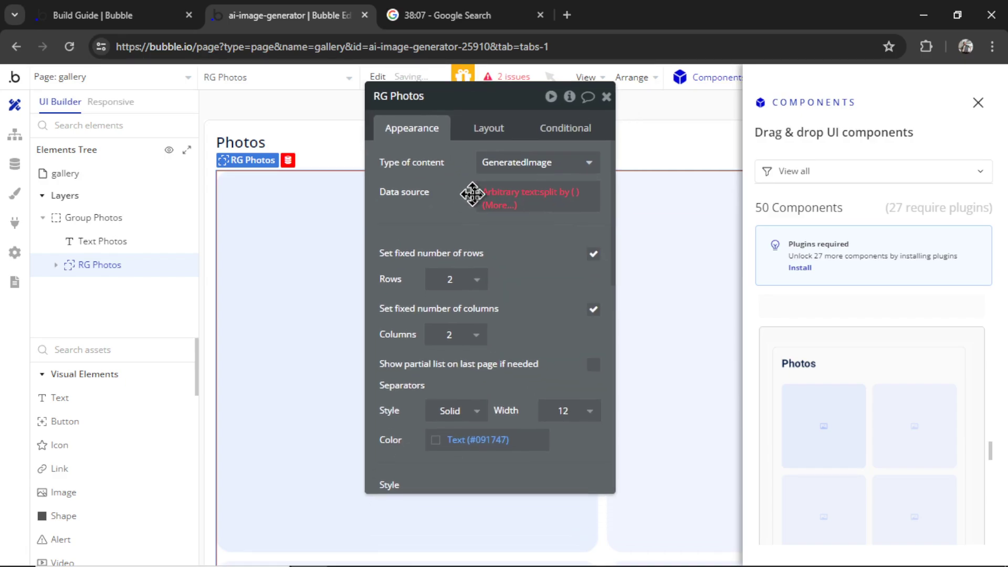
left_click(478, 195)
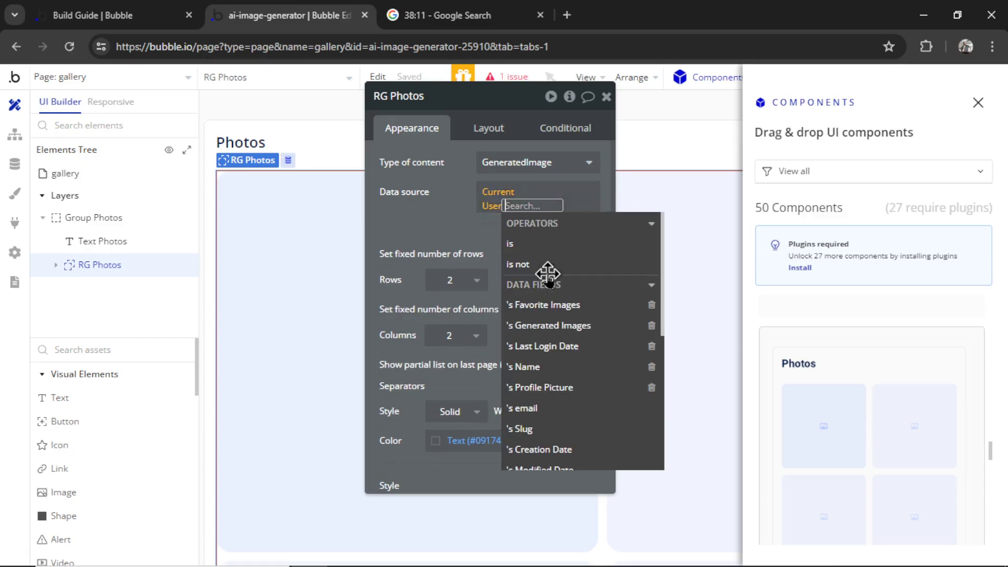
left_click(577, 327)
left_click(423, 210)
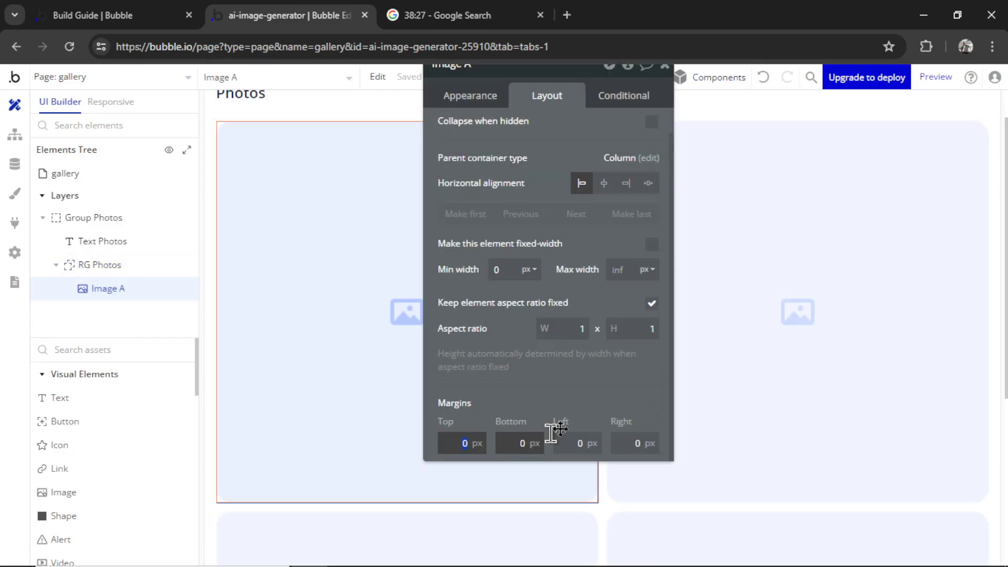
Give Image A 25 px margins and close its settings
type("25")
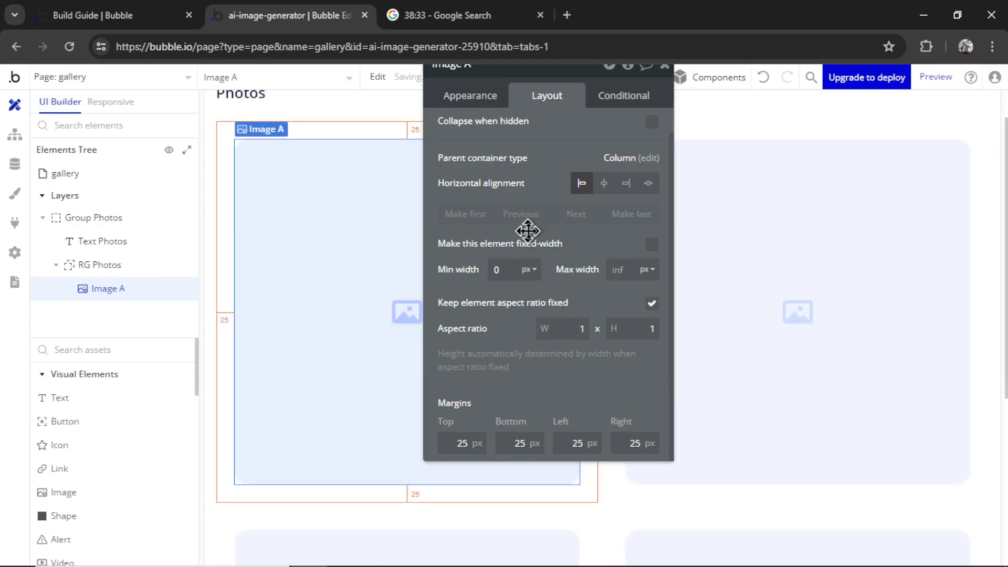
left_click(786, 119)
scroll(539, 428, "down", 1)
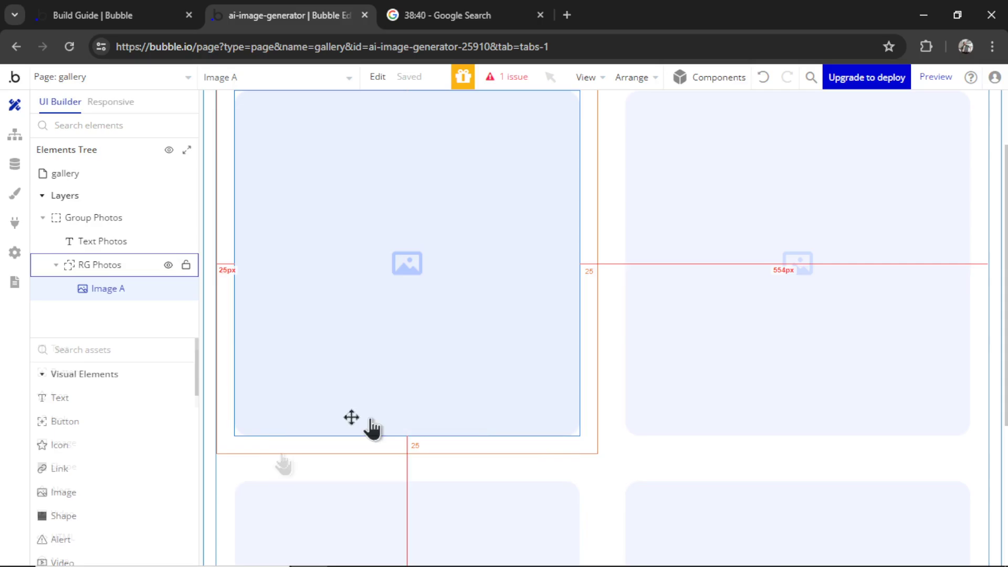
scroll(101, 404, "down", 1)
Add a centred icon right beneath Image A with zero side padding, then reselect Image A
left_click(97, 400)
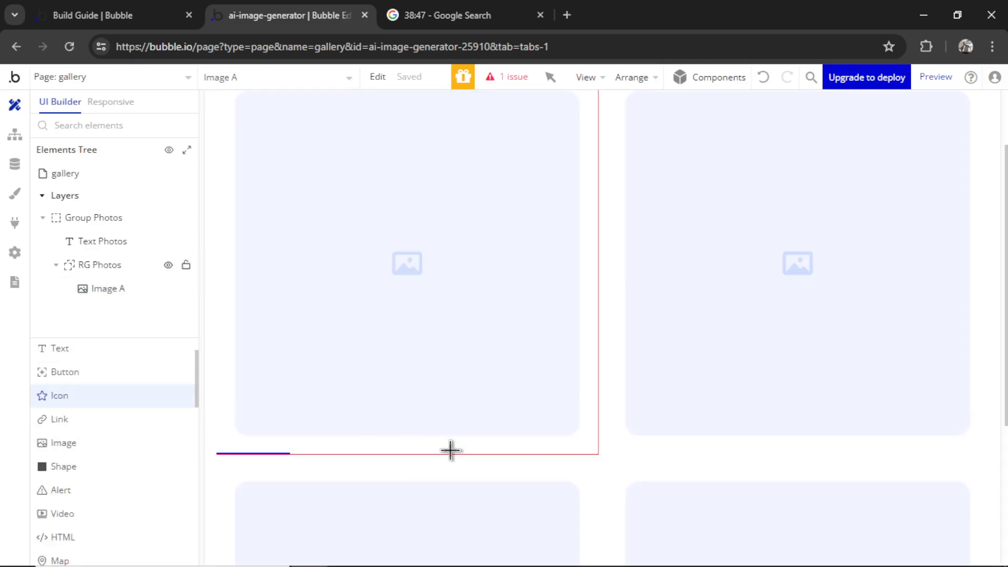
left_click(541, 451)
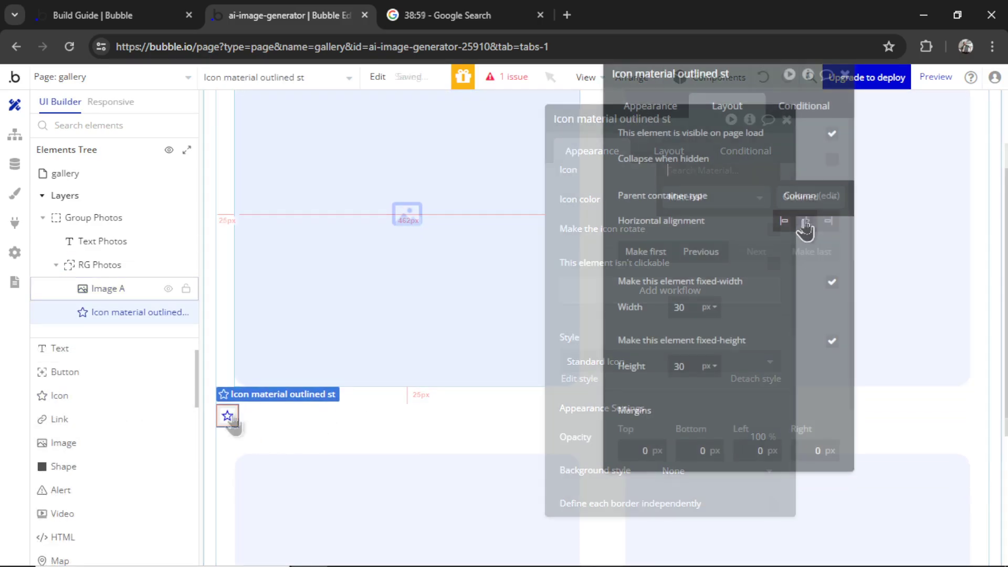
left_click(806, 221)
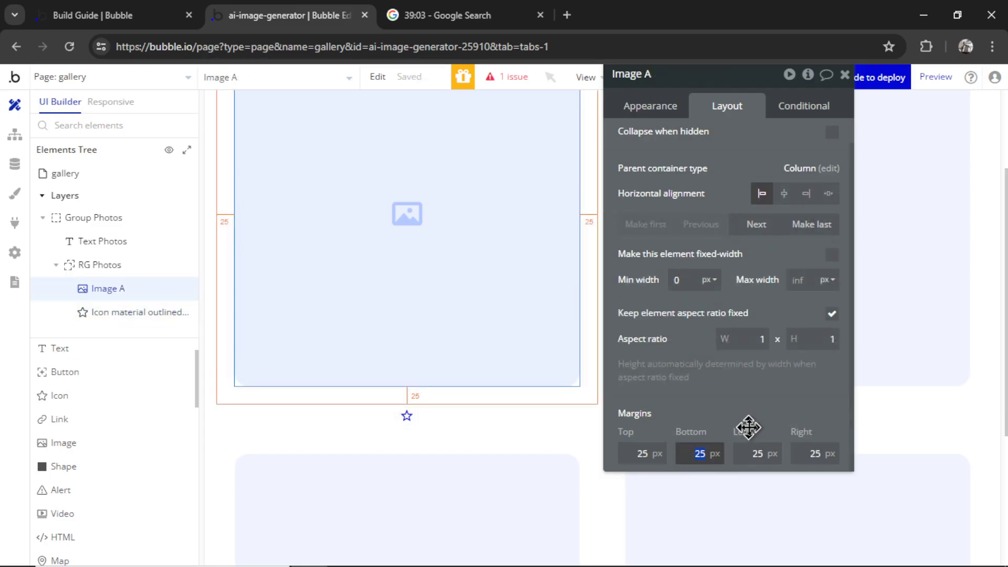
type("10")
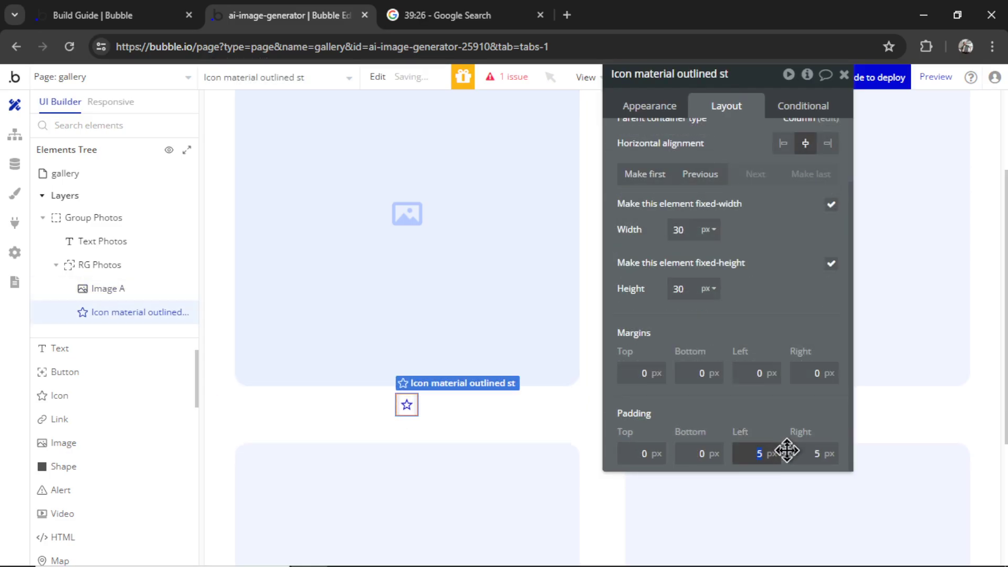
type("0")
left_click(824, 452)
type("0")
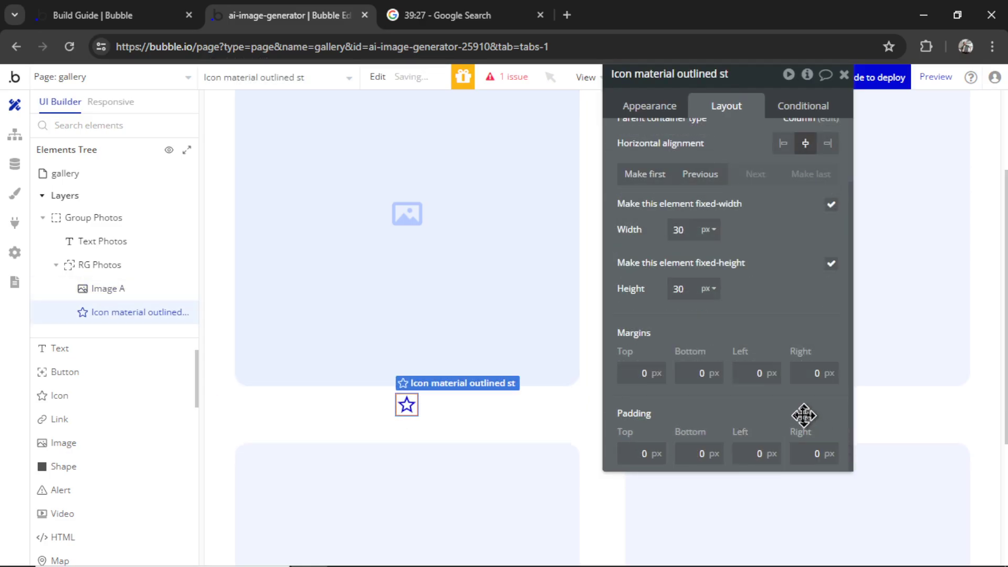
left_click_drag(408, 406, 405, 214)
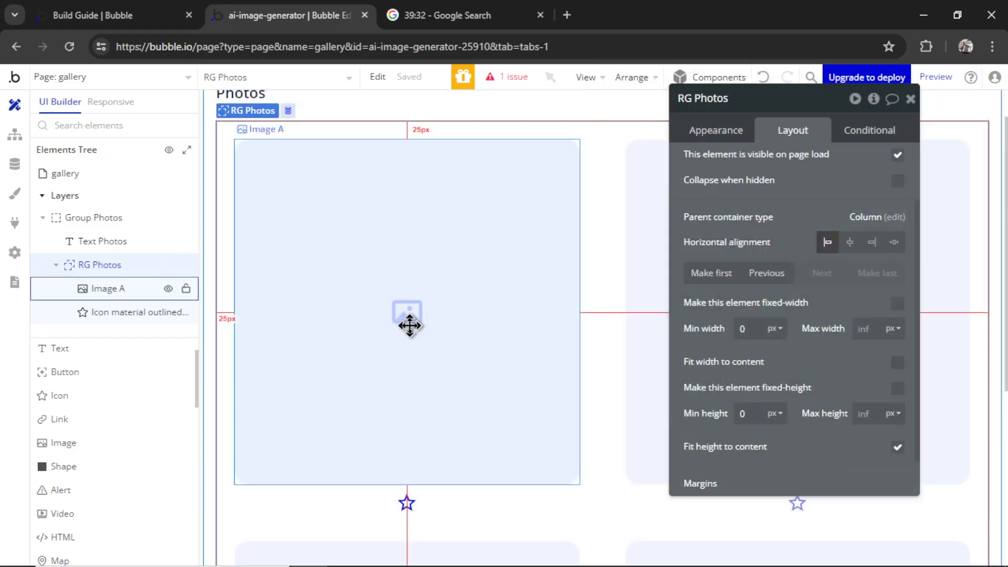
left_click(410, 327)
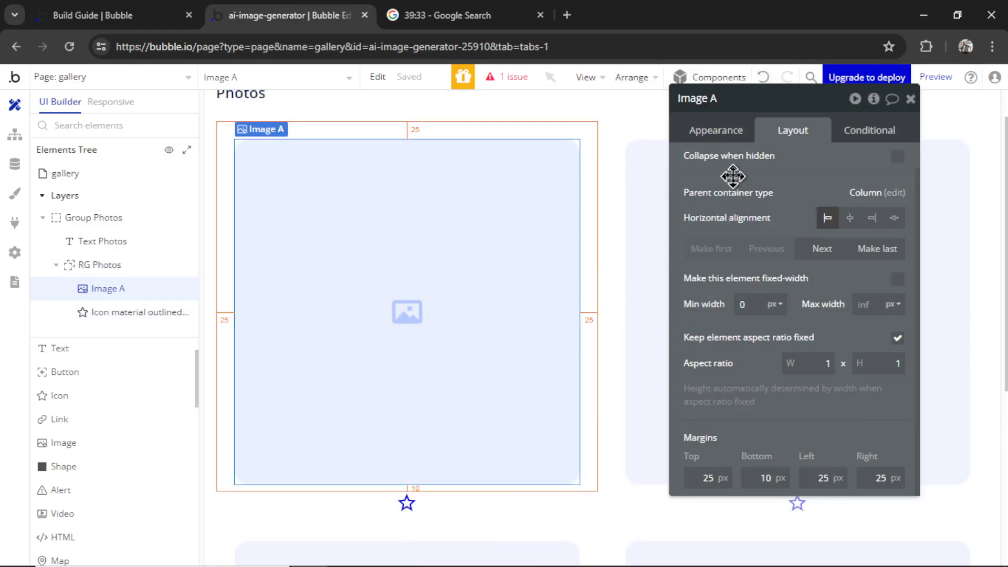
left_click(722, 134)
Set Image A's dynamic image to the current cell's GeneratedImage's Image
left_click(747, 272)
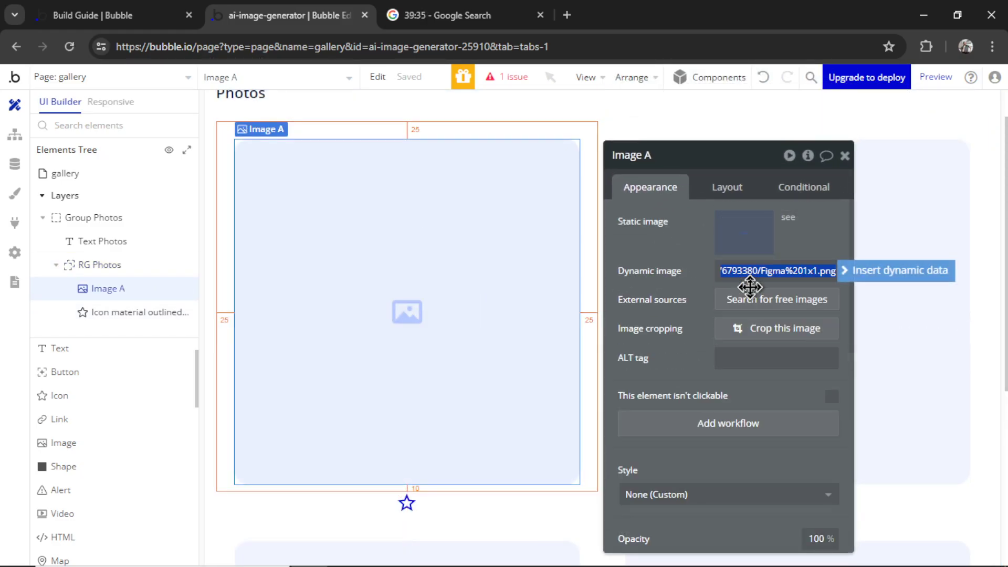
left_click(888, 272)
left_click(798, 328)
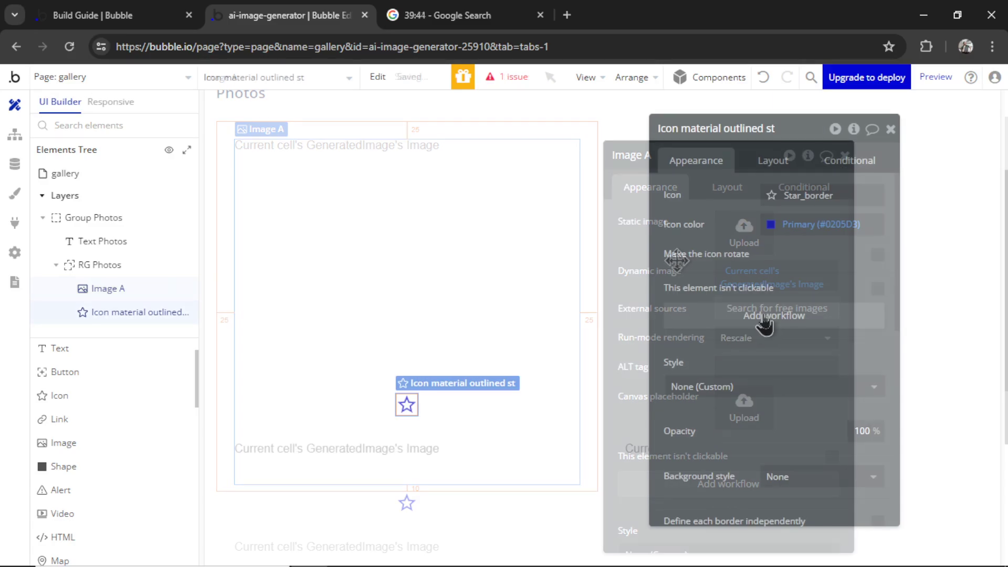
Add a star-icon workflow that adds the current cell's GeneratedImage to Current User's Favorite Images
left_click(771, 323)
left_click(168, 258)
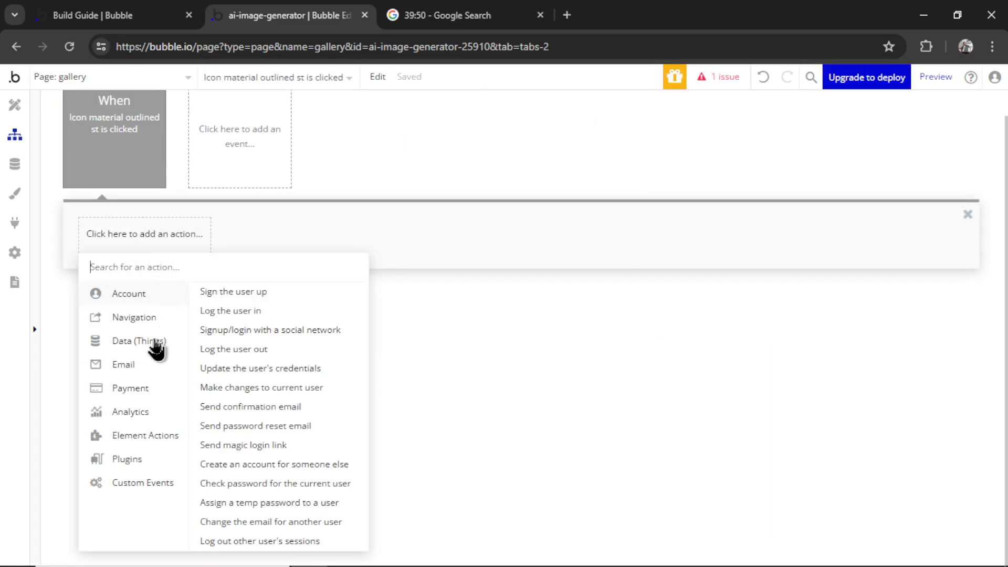
mouse_move(149, 344)
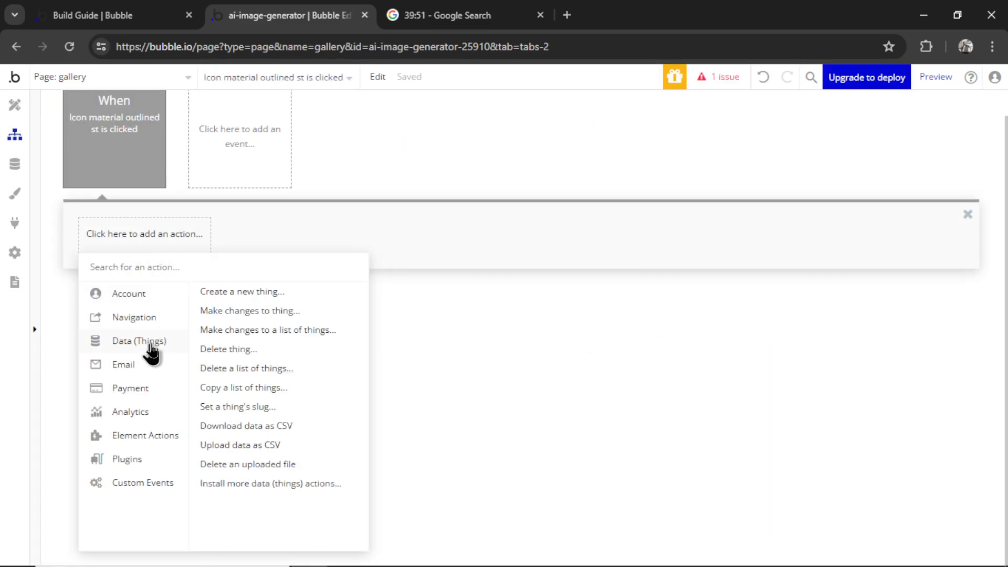
left_click(270, 313)
left_click(751, 188)
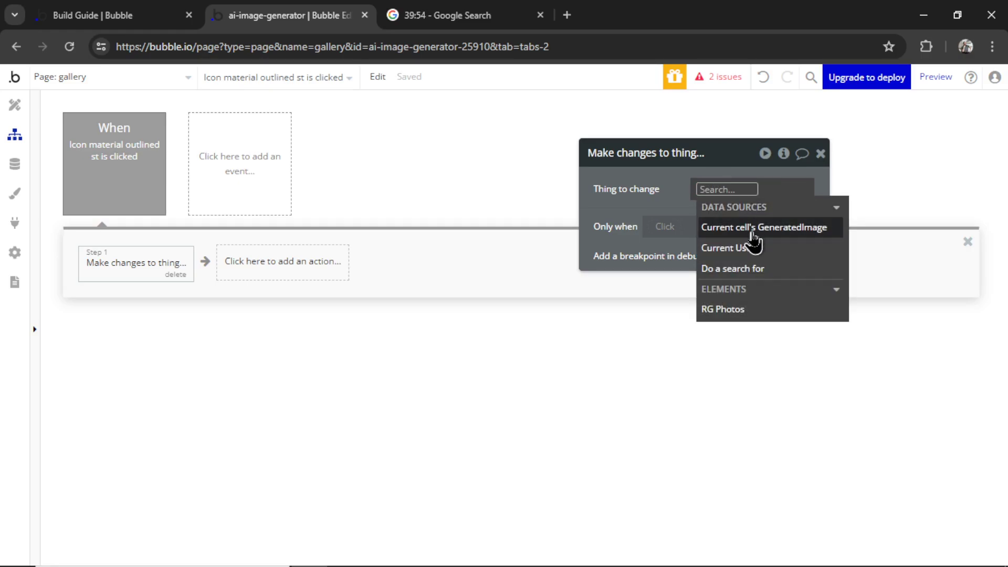
left_click(756, 249)
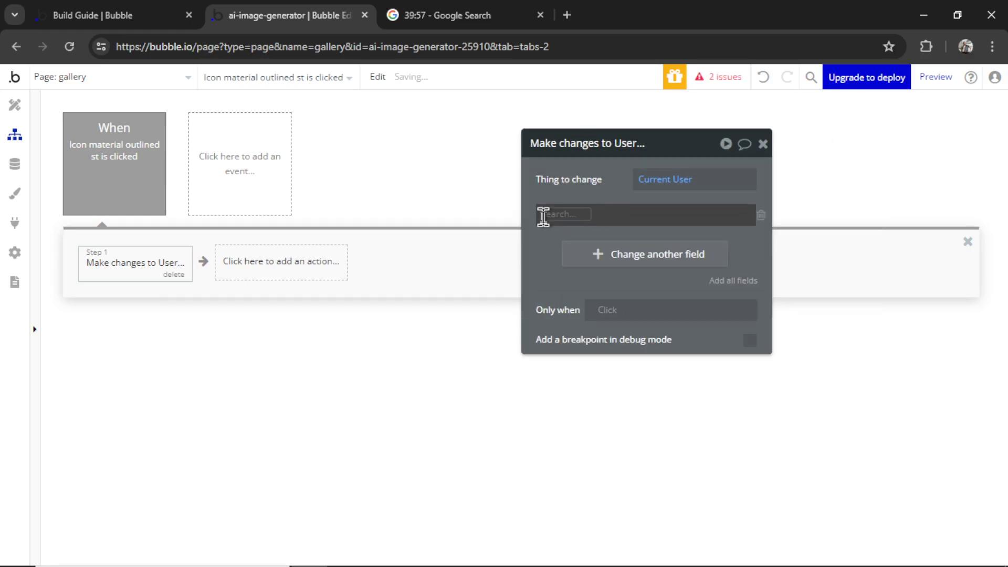
left_click(544, 215)
left_click(591, 235)
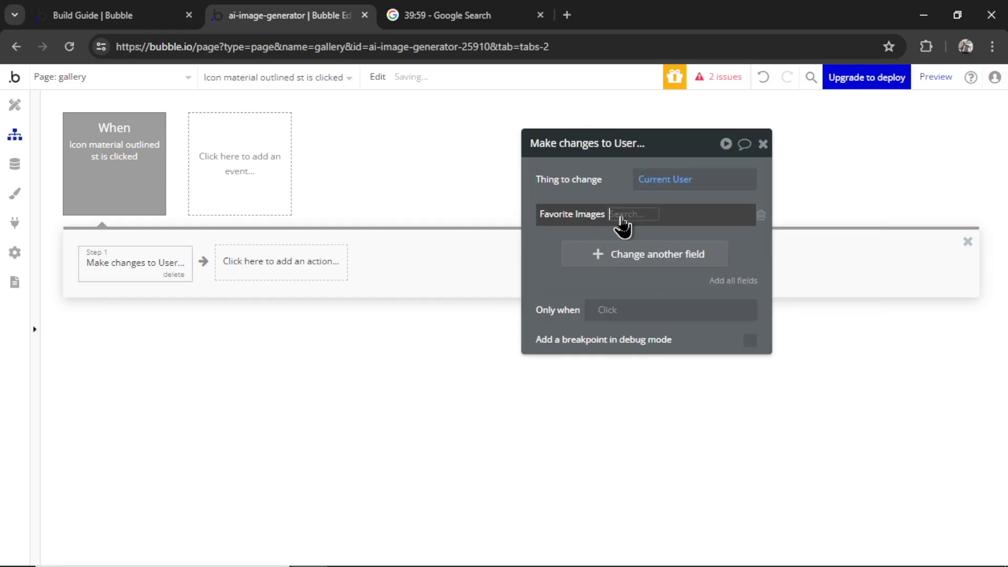
left_click(621, 218)
left_click(646, 229)
left_click(704, 294)
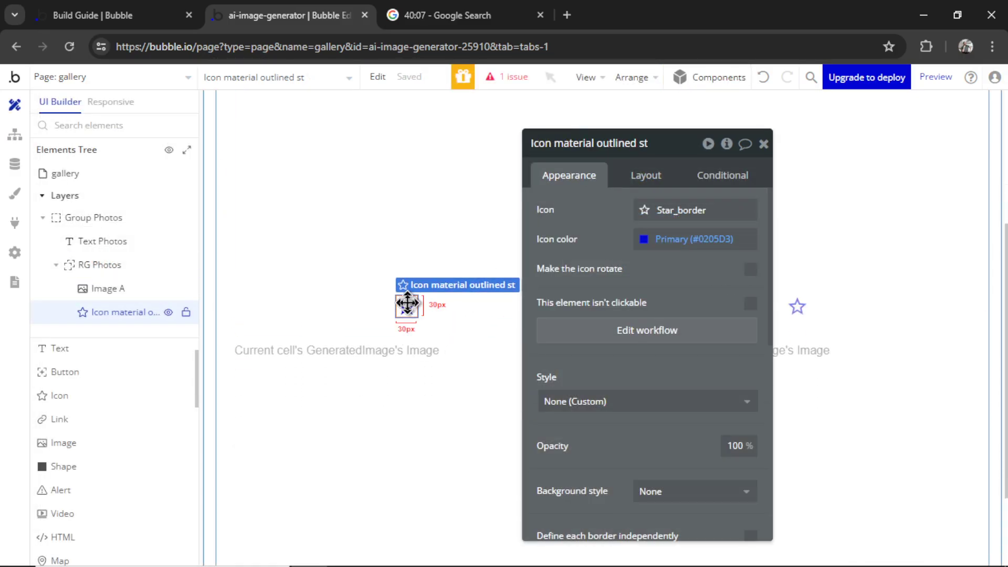
Add an icon condition: when Current User's Favorite Images contains Current cell's GeneratedImage
left_click(689, 180)
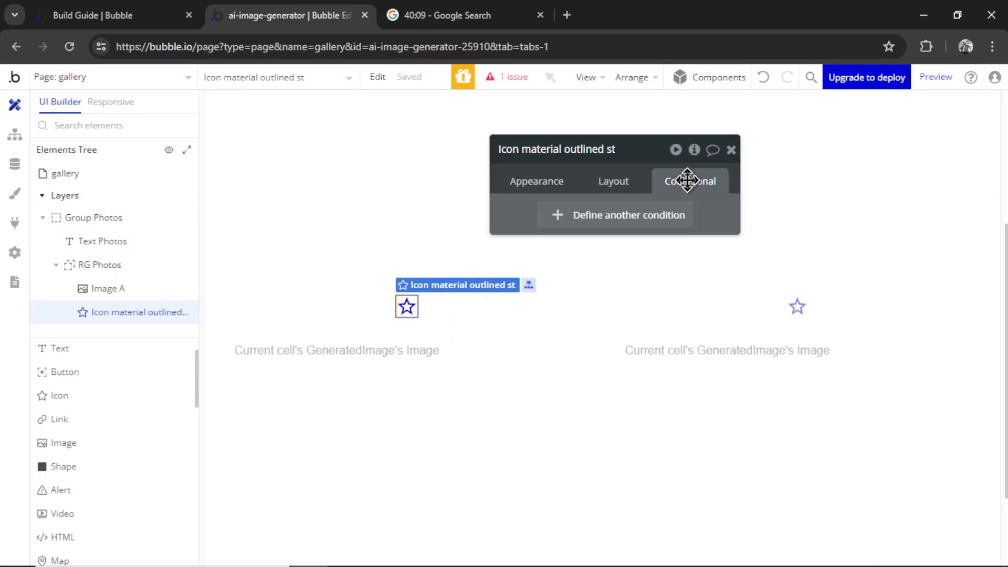
left_click(566, 216)
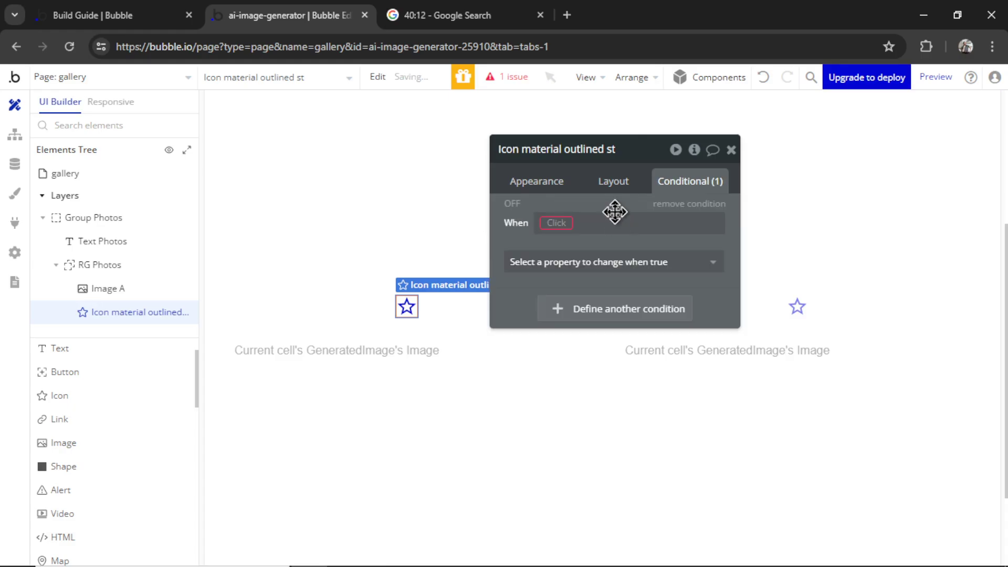
left_click(562, 230)
left_click(633, 326)
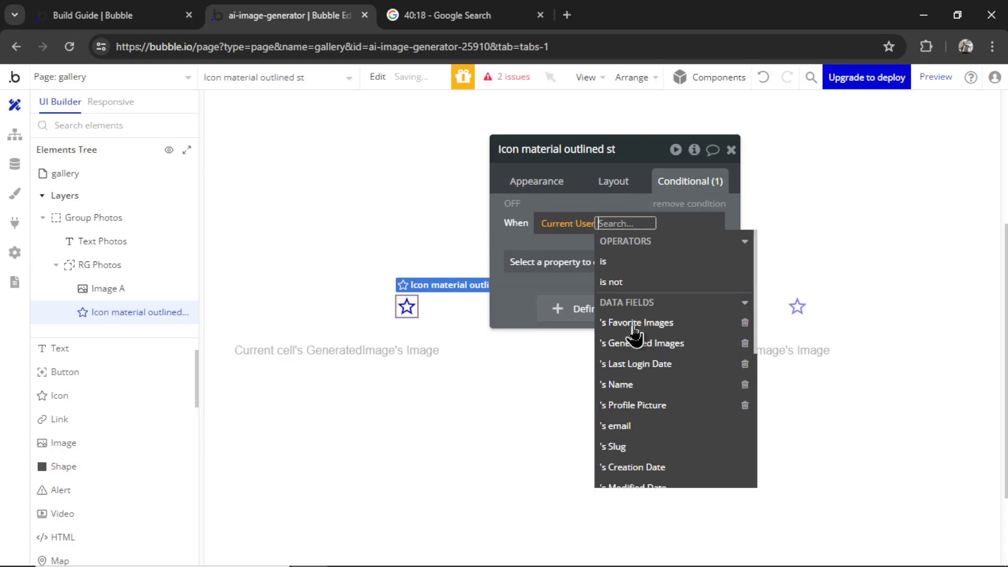
left_click(682, 324)
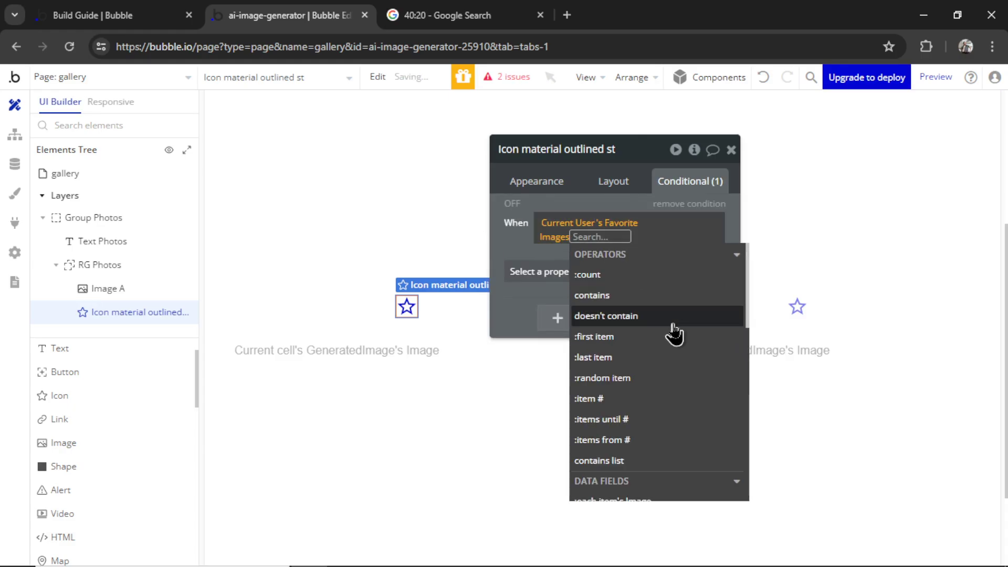
left_click(647, 297)
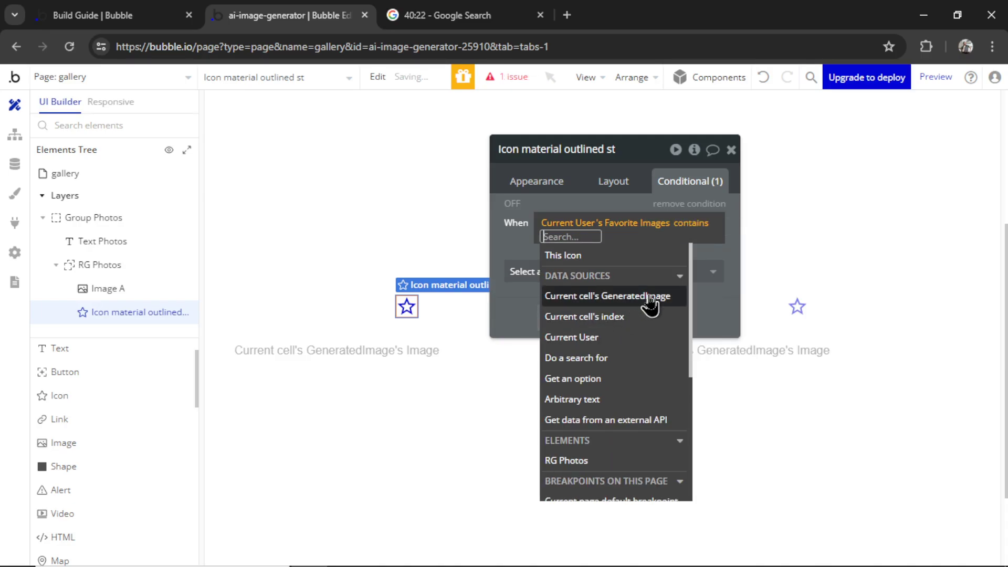
left_click(650, 298)
left_click(506, 238)
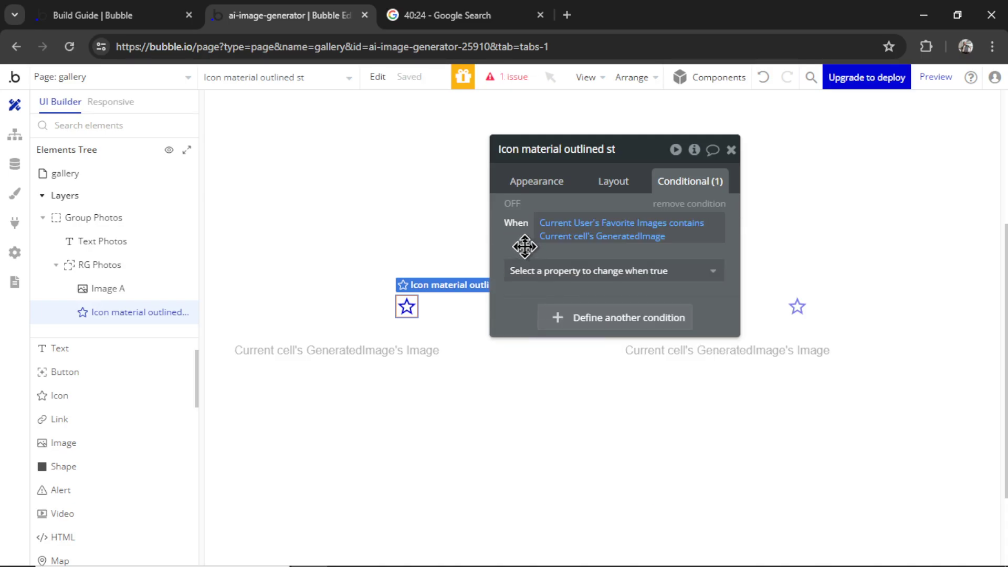
Make that condition switch the icon to a filled star, then preview the gallery page
left_click(567, 270)
left_click(576, 339)
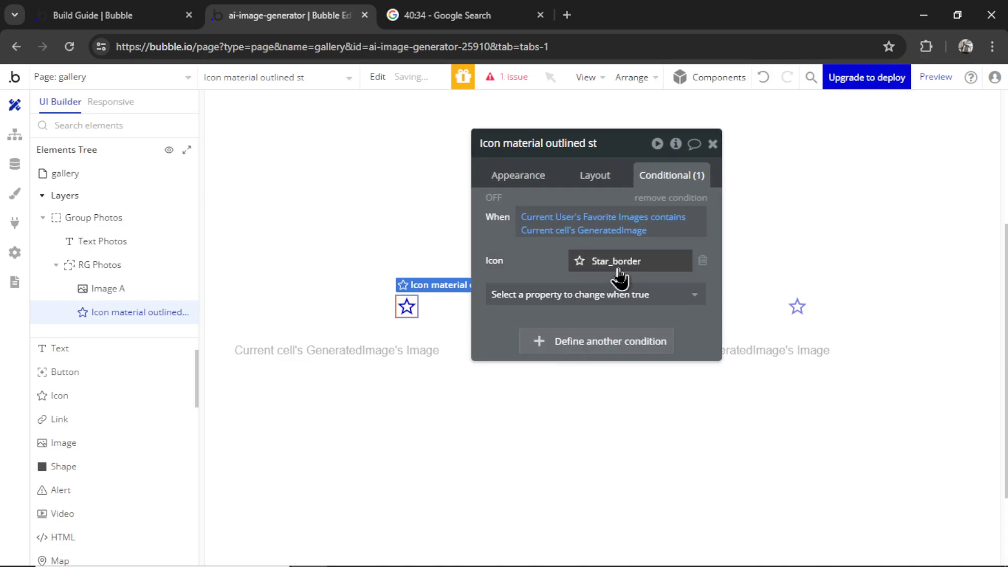
left_click(620, 278)
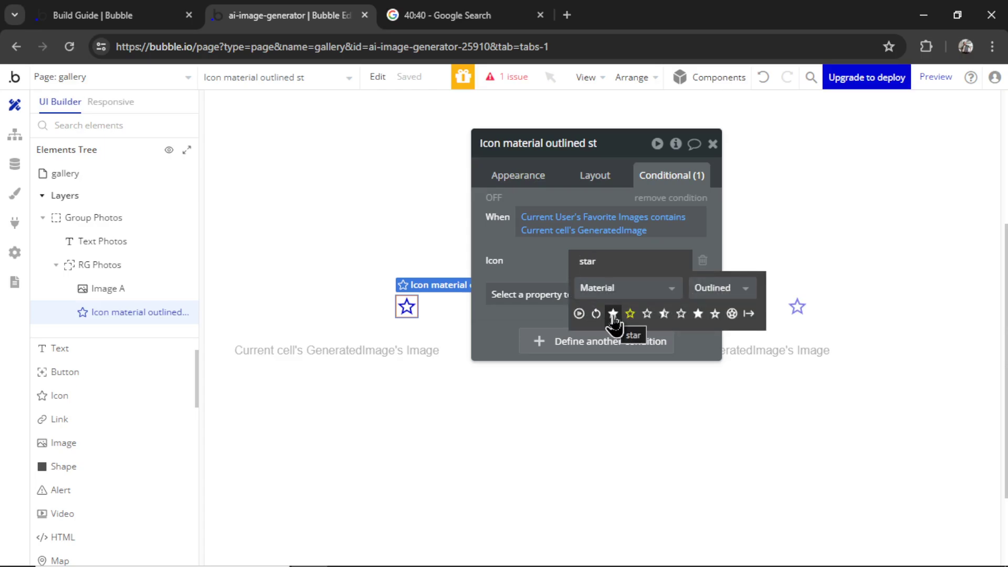
left_click(613, 314)
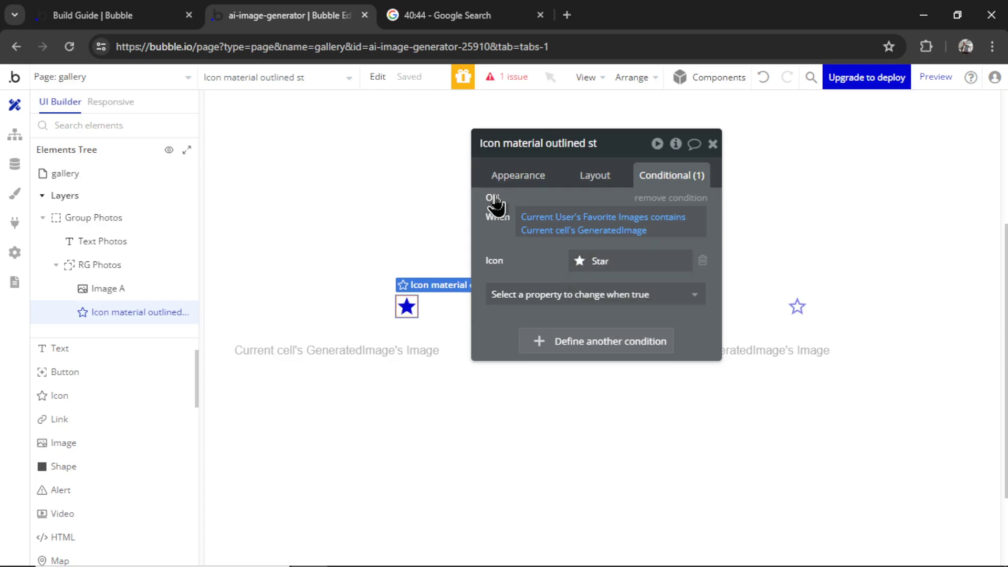
left_click(713, 143)
left_click(935, 79)
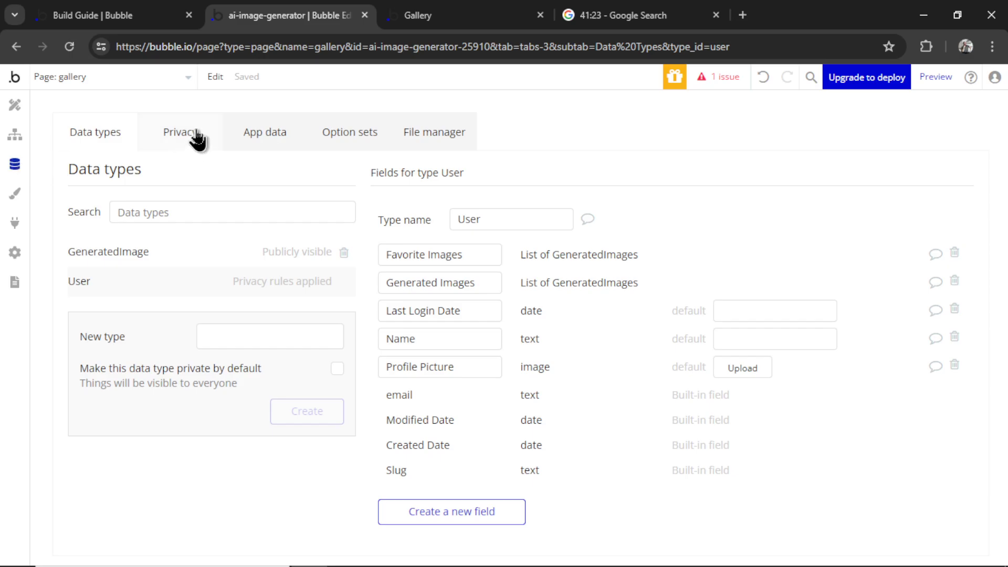
Switch from the gallery preview back to the Bubble editor to check stored data
left_click(257, 132)
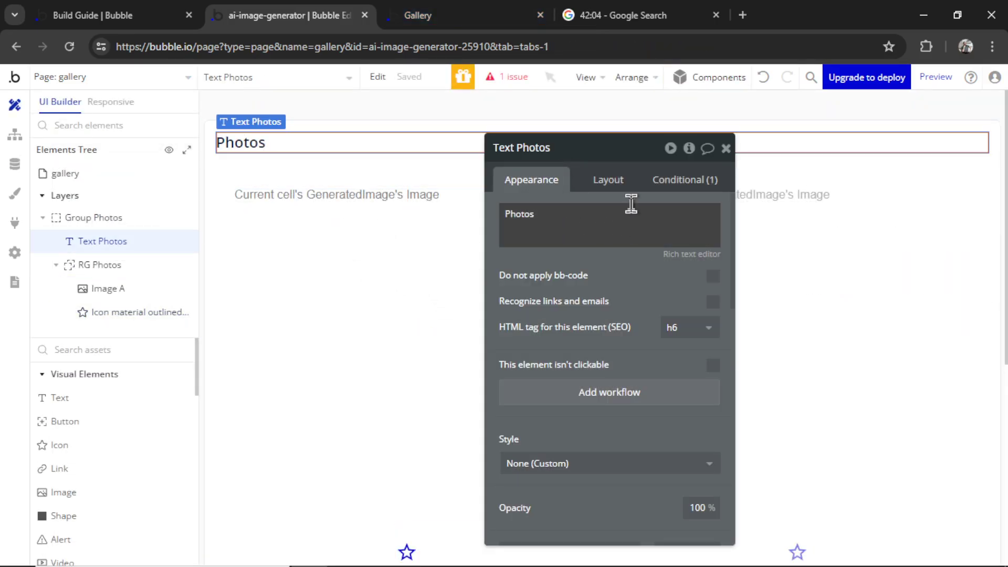
Rename the Photos heading to 'Gallery' and make it fit its text width
triple_click(622, 222)
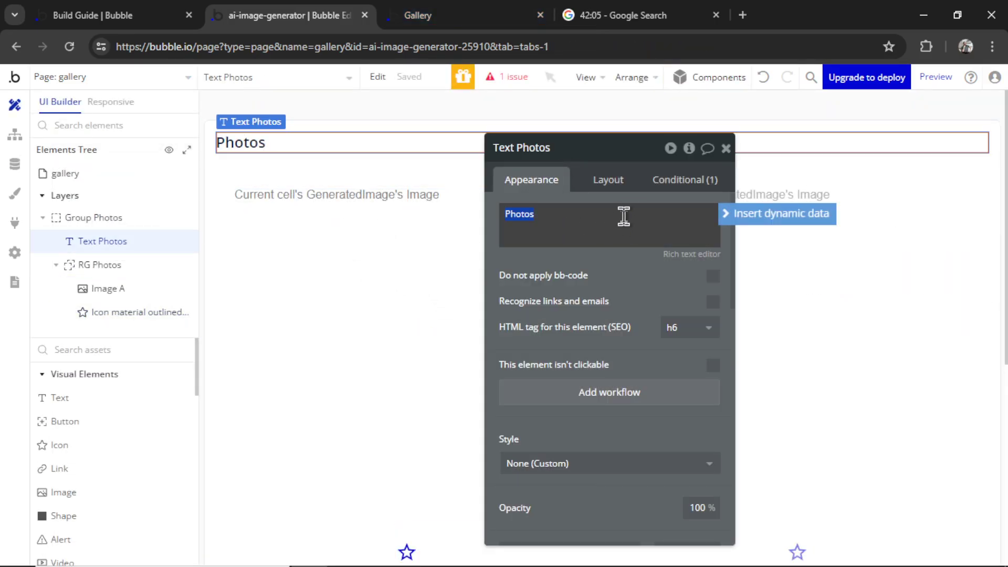
type("Gallery")
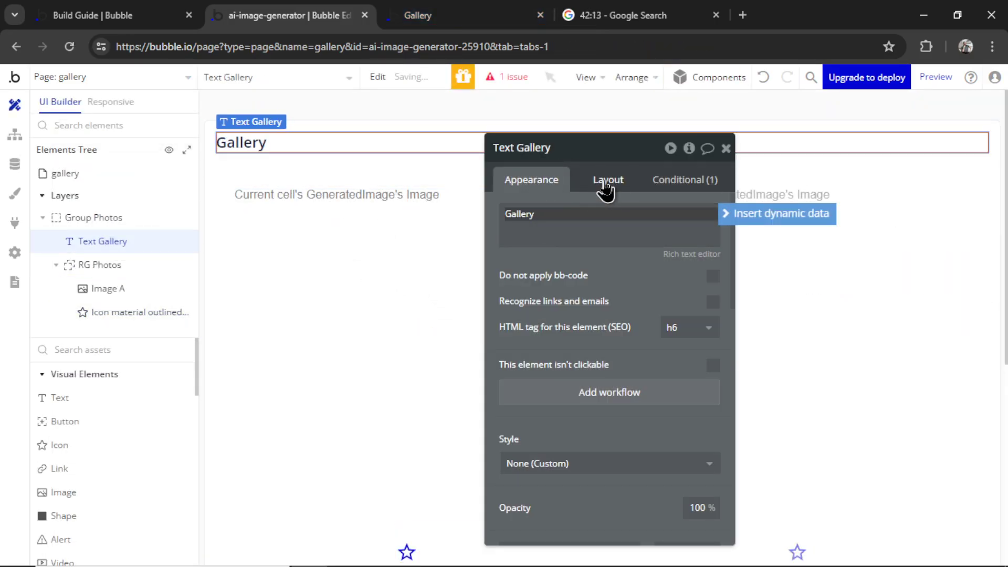
left_click(608, 180)
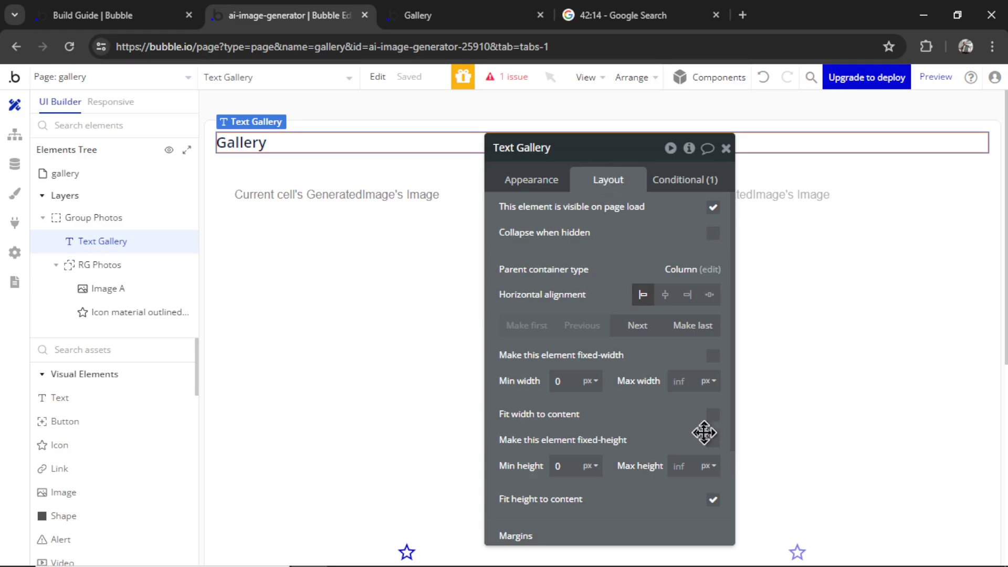
left_click(714, 415)
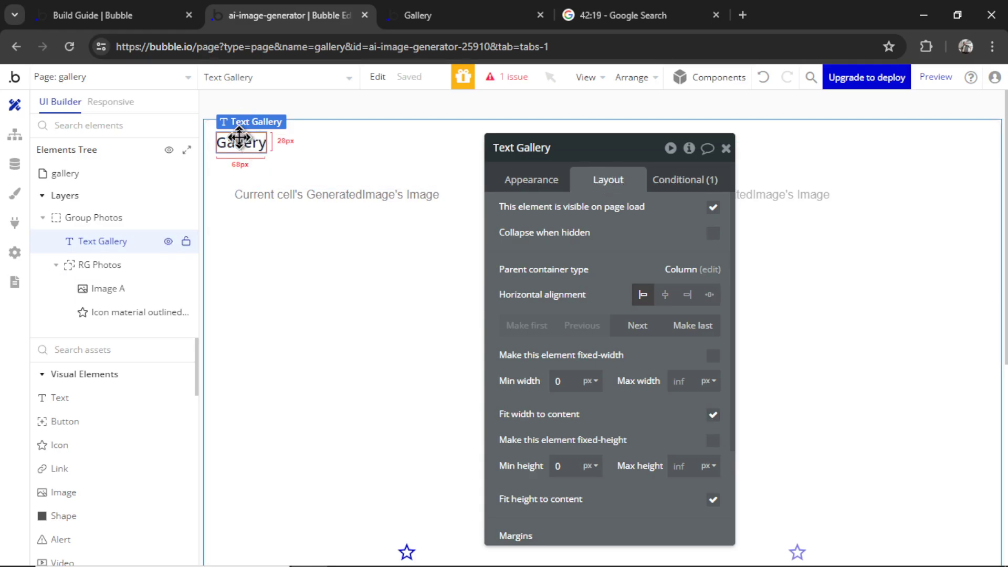
Group both Gallery texts in a content-width row with a 20px column gap and no minimum height
left_click_drag(249, 138, 395, 376)
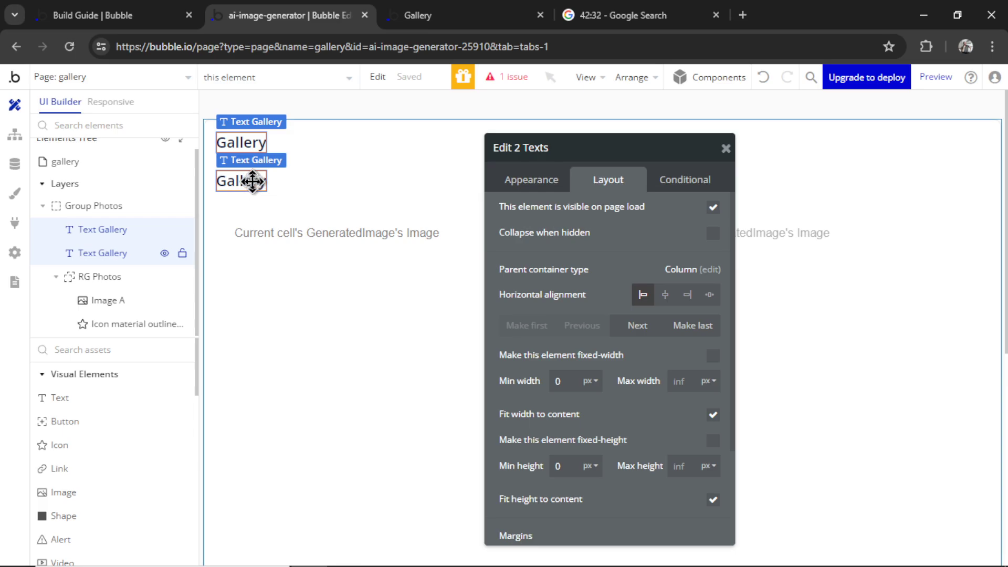
right_click(250, 179)
mouse_move(364, 284)
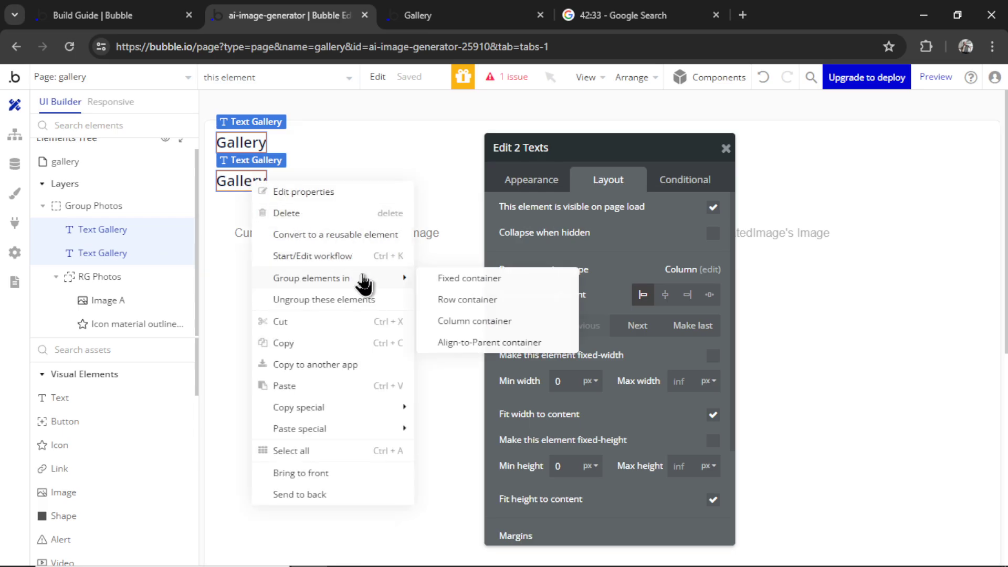
left_click(475, 307)
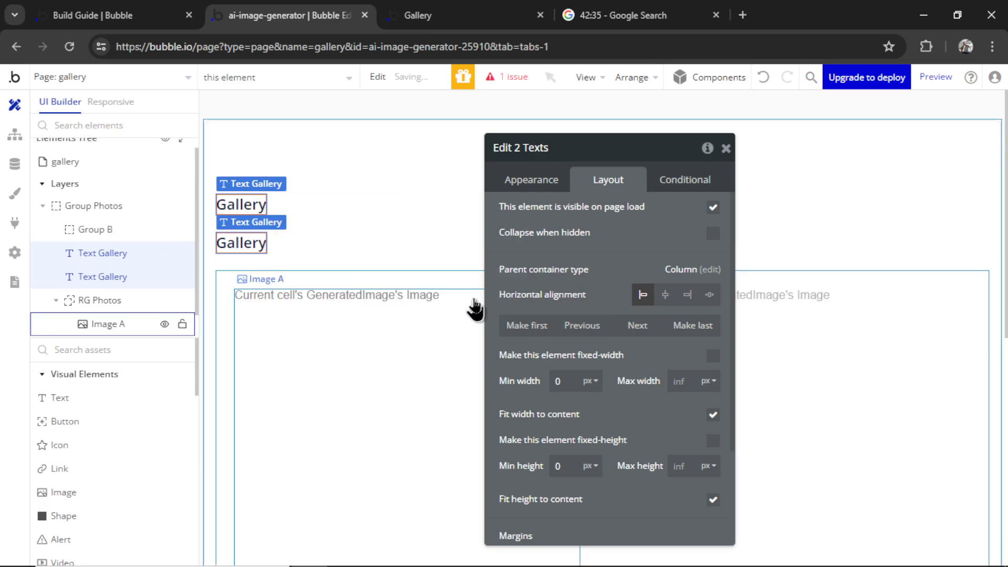
scroll(712, 468, "down", 1)
left_click(713, 466)
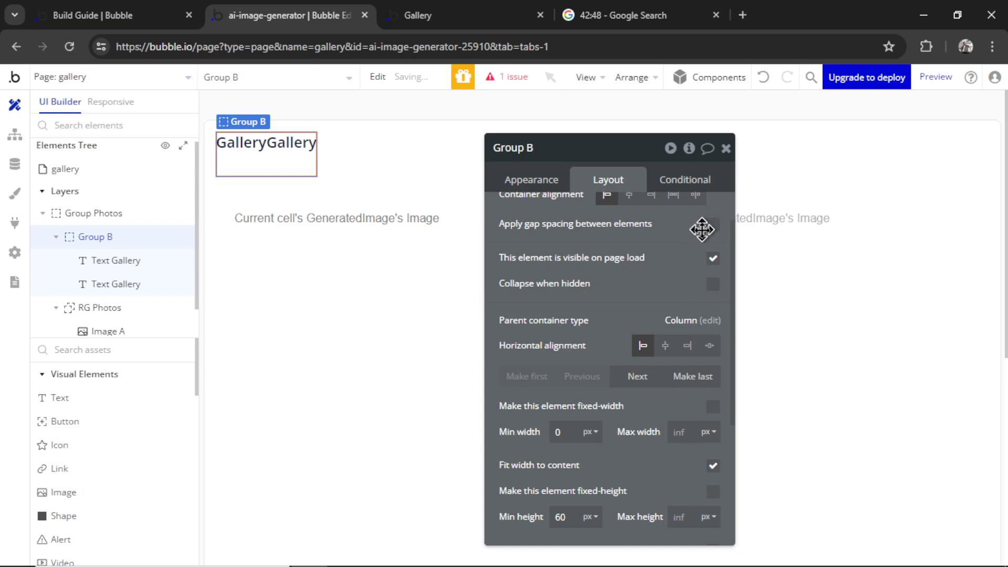
left_click(713, 225)
left_click(698, 279)
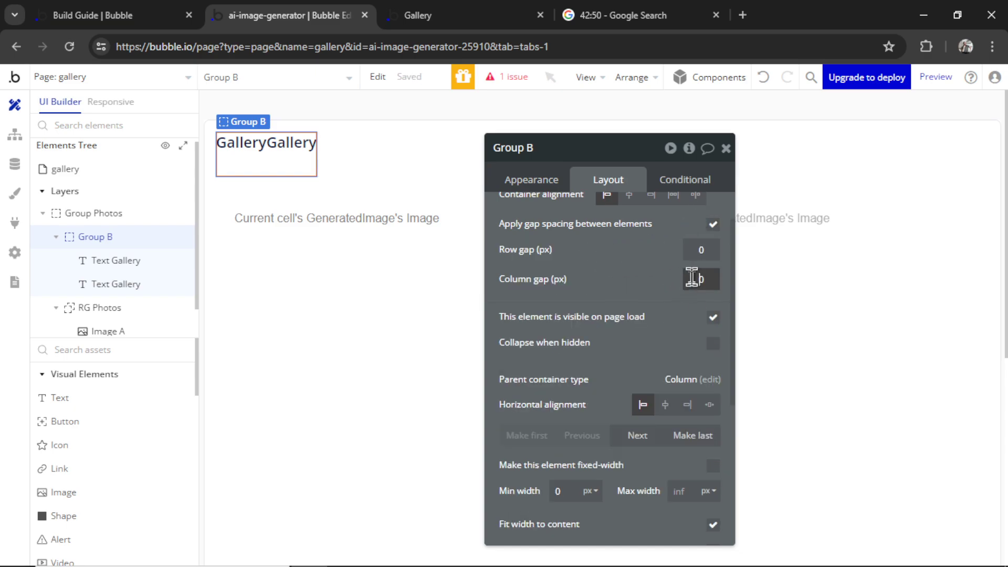
left_click(735, 273)
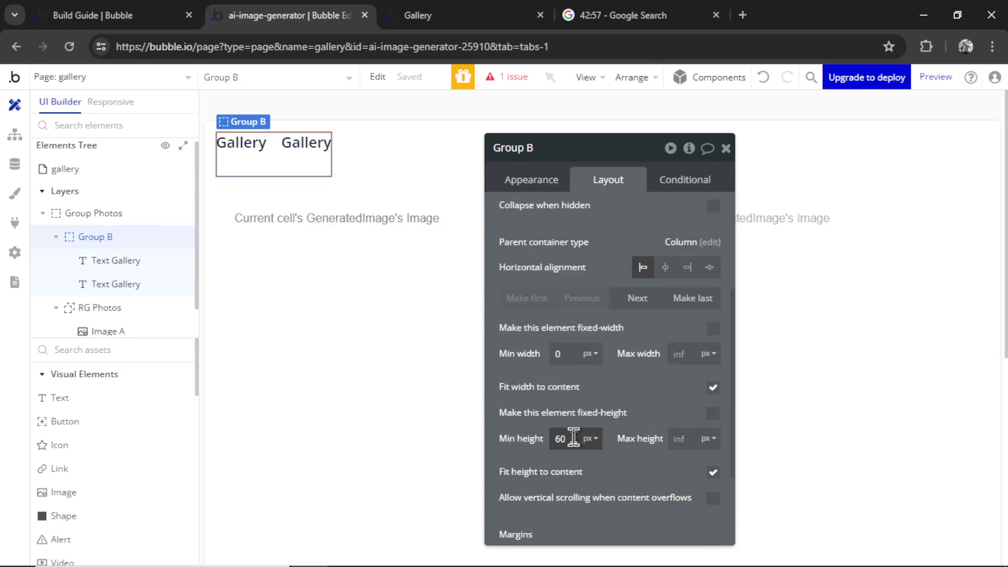
key("BackSpace")
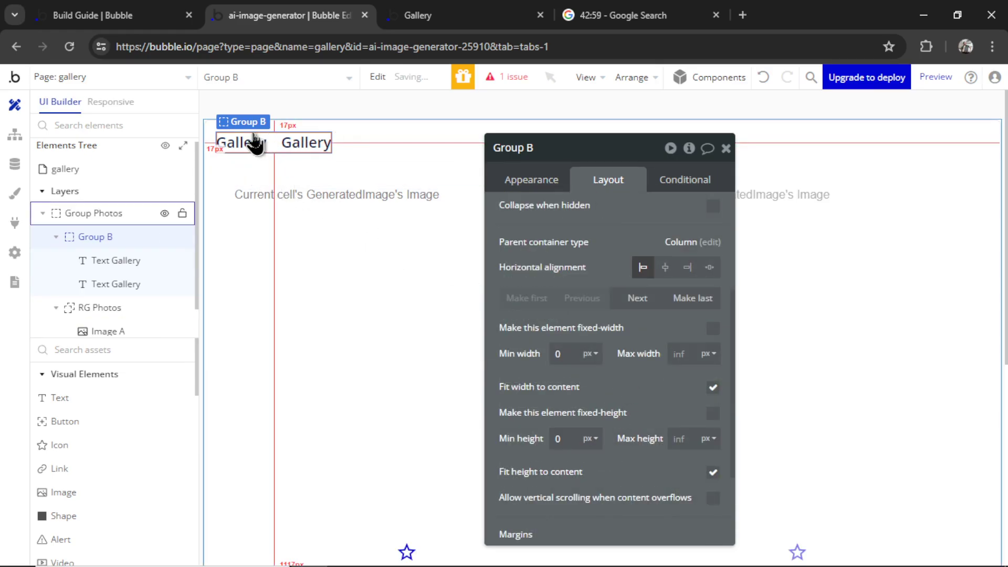
Change the second text's wording to 'Favorites'
left_click(294, 144)
left_click(528, 176)
left_click(628, 217)
key("ctrl+a")
type("Fa")
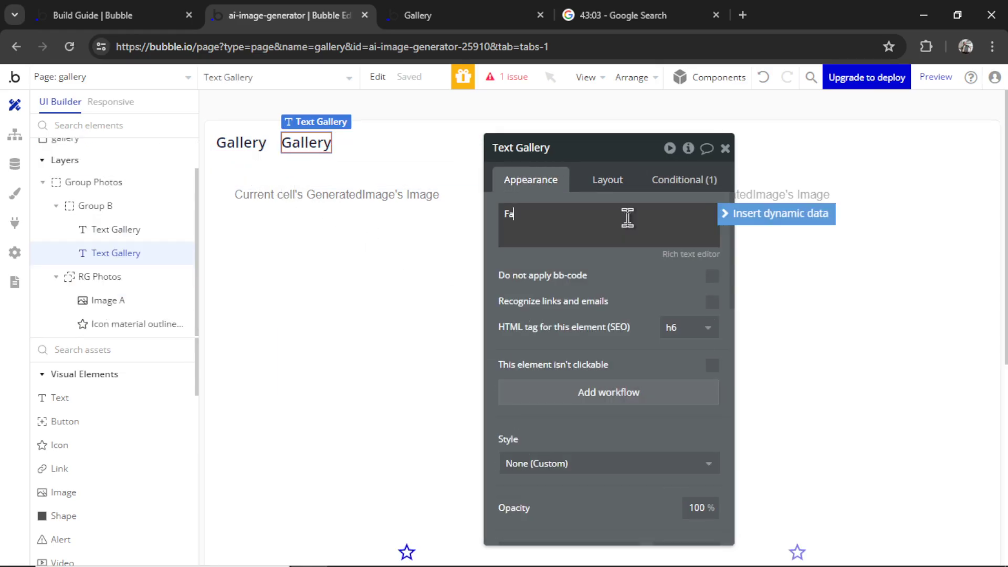
type("vor")
type("ites")
left_click(484, 121)
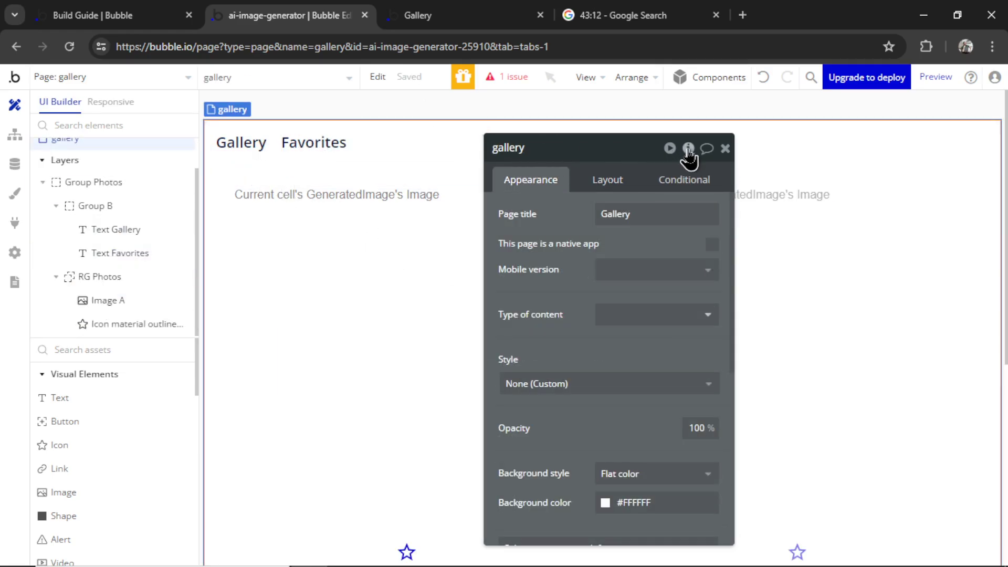
Add a text custom state 'tab' to the gallery page with default value 'gallery'
left_click(688, 149)
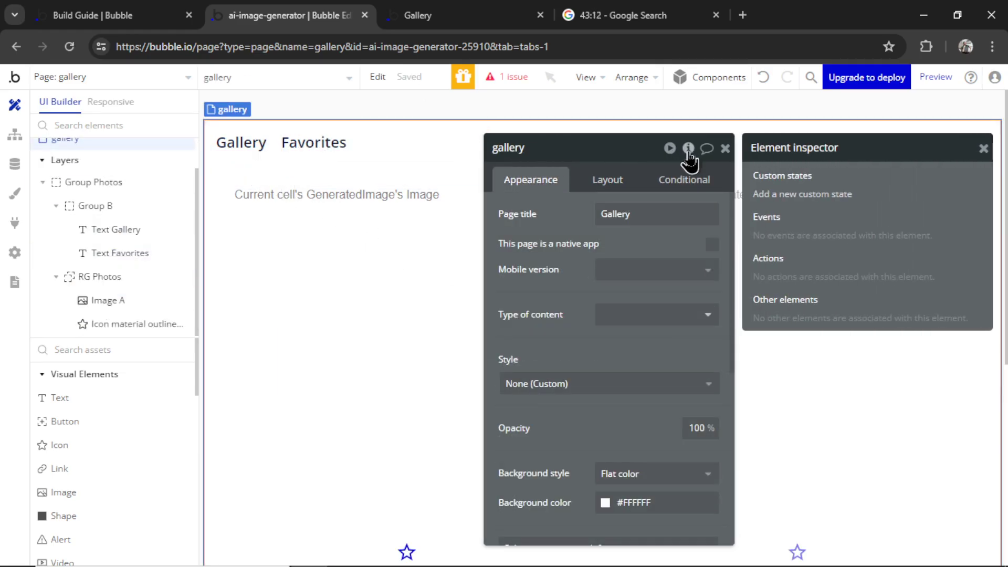
left_click(829, 195)
type("t")
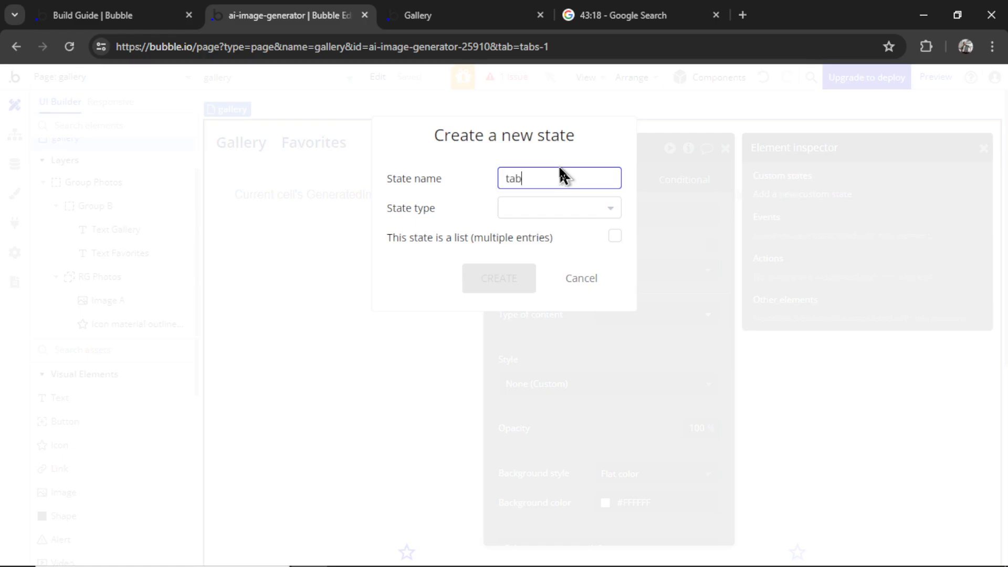
type("ab")
left_click(556, 210)
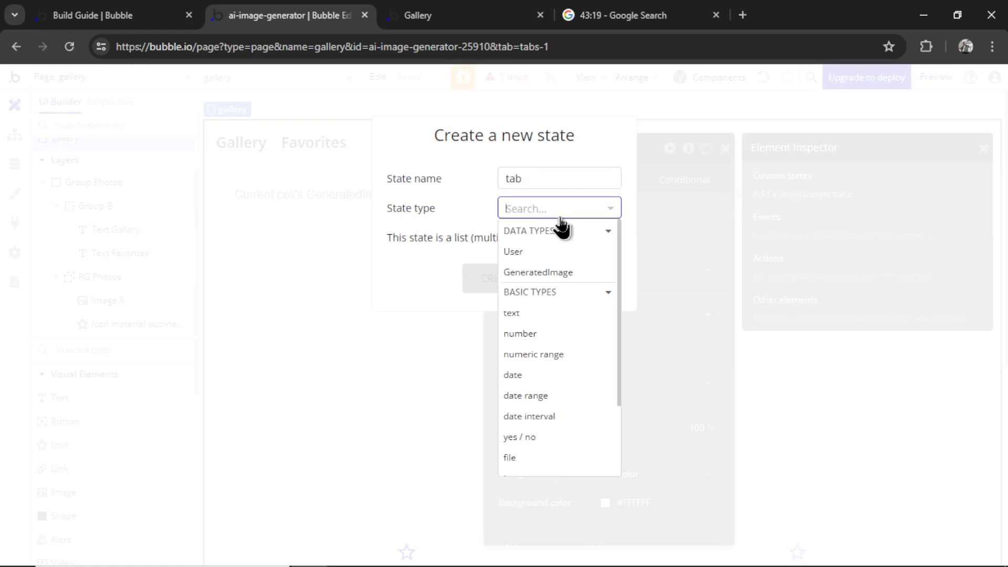
left_click(556, 315)
left_click(499, 279)
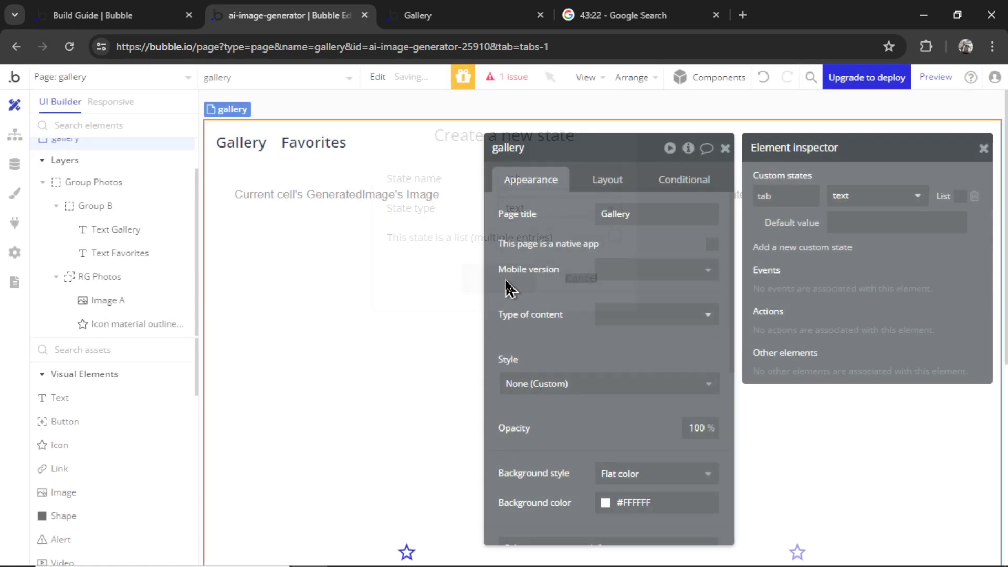
left_click(863, 225)
type("gale")
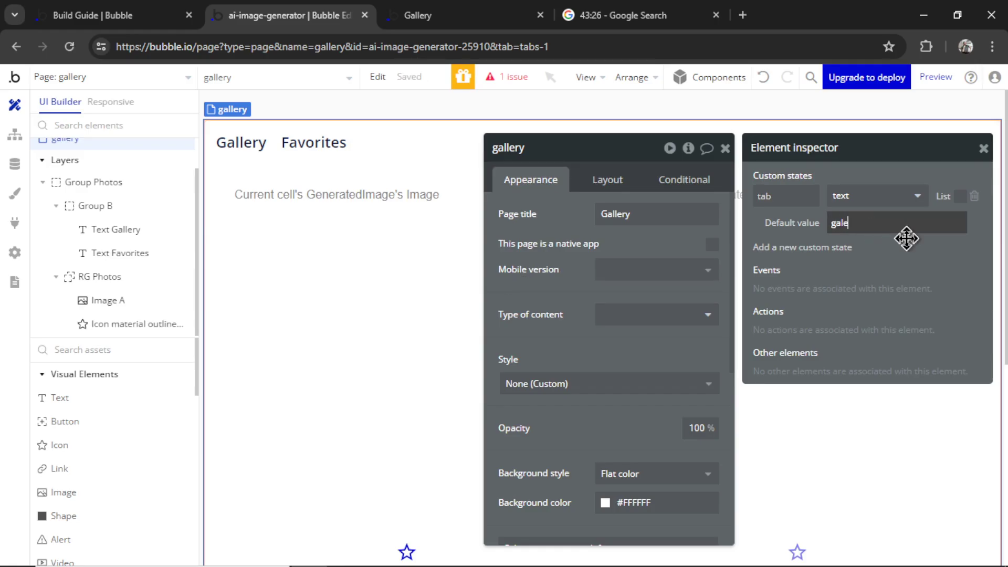
key("BackSpace")
type("lery")
Make clicking the Gallery text set the page's tab state to 'gallery'
left_click(241, 142)
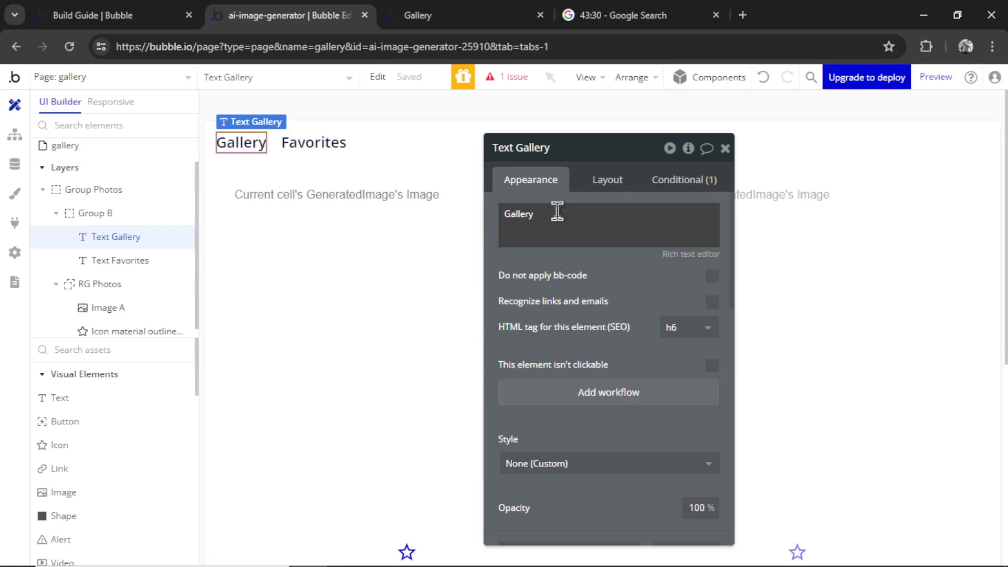
left_click(636, 403)
left_click(187, 261)
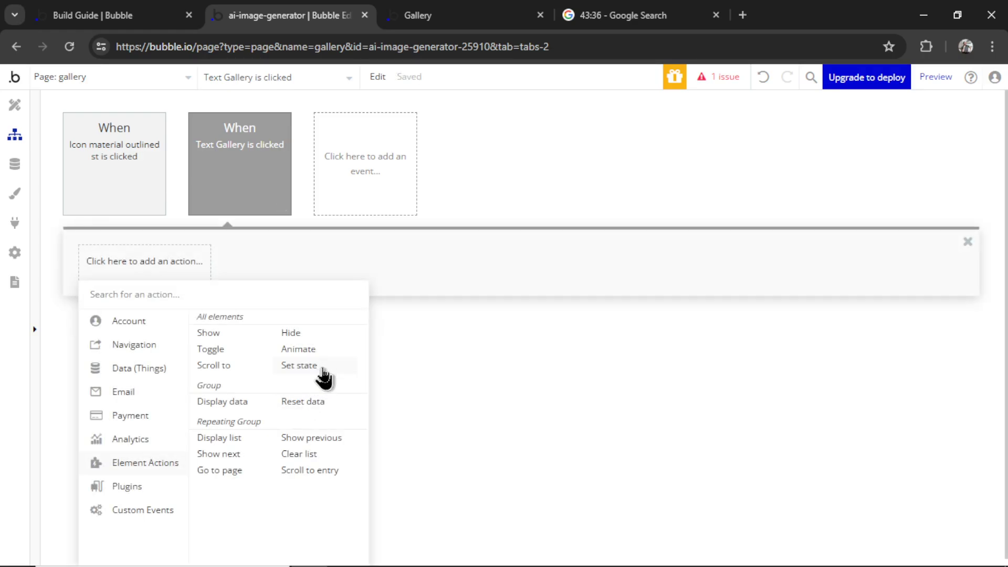
left_click(322, 370)
left_click(664, 187)
left_click(648, 208)
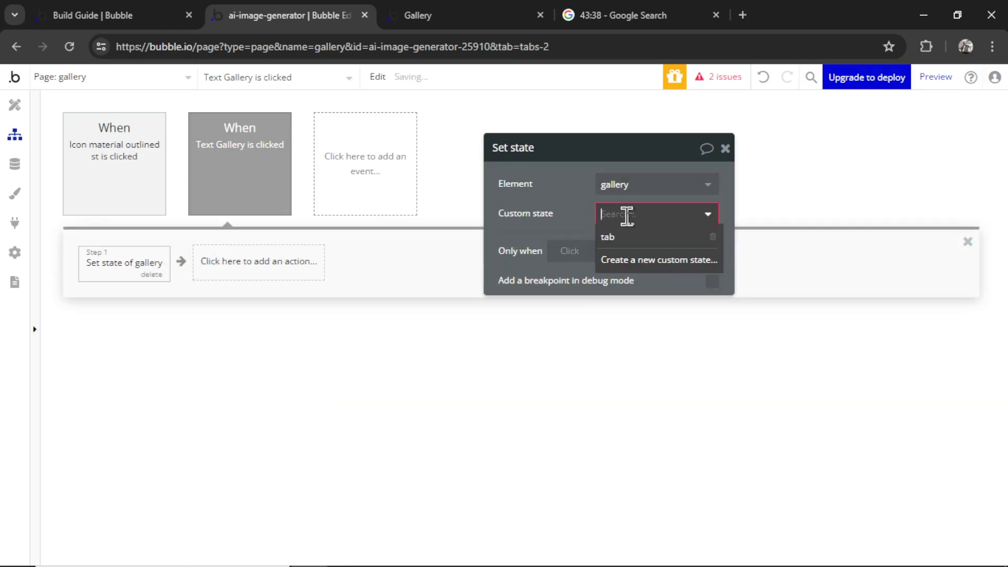
left_click(627, 237)
left_click(617, 245)
type("gal")
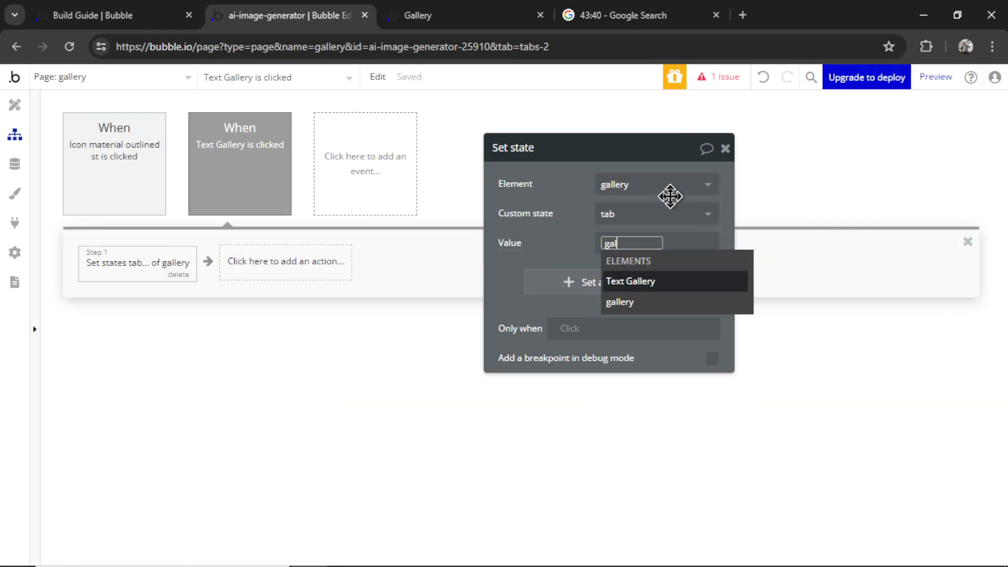
type("ler")
left_click(15, 105)
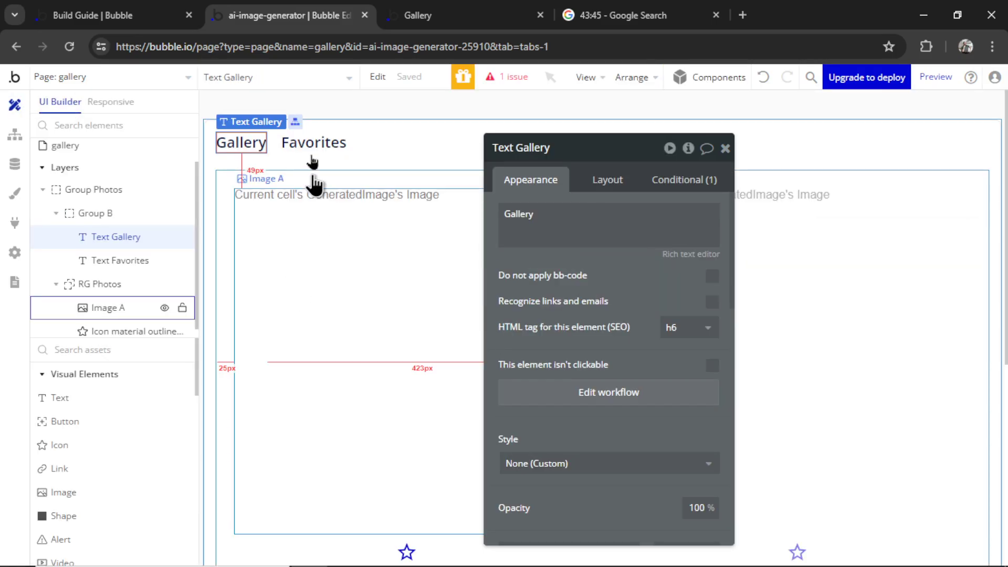
Make clicking the Favorites text set the page's tab state to 'favorites'
left_click(314, 141)
left_click(635, 399)
mouse_move(164, 472)
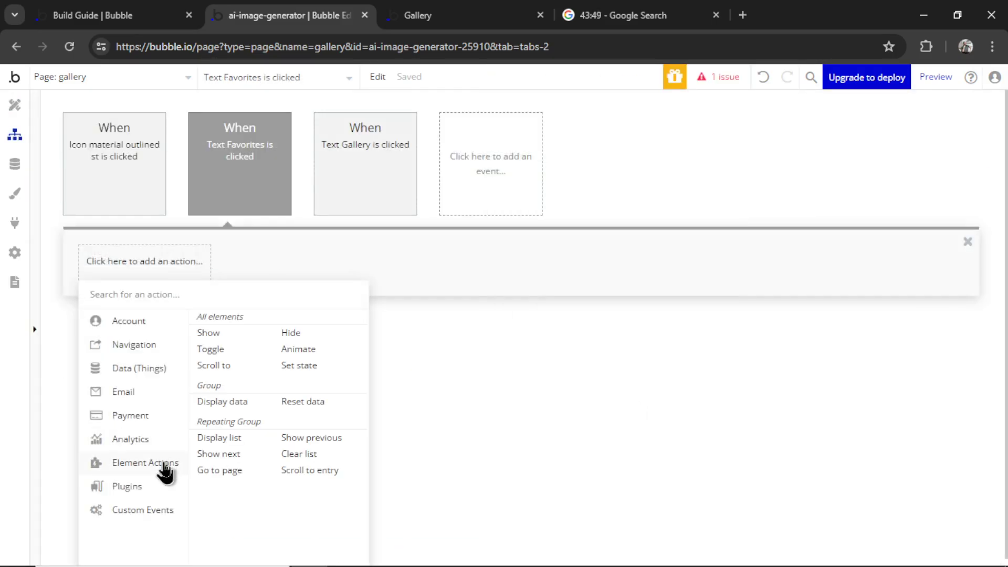
left_click(306, 365)
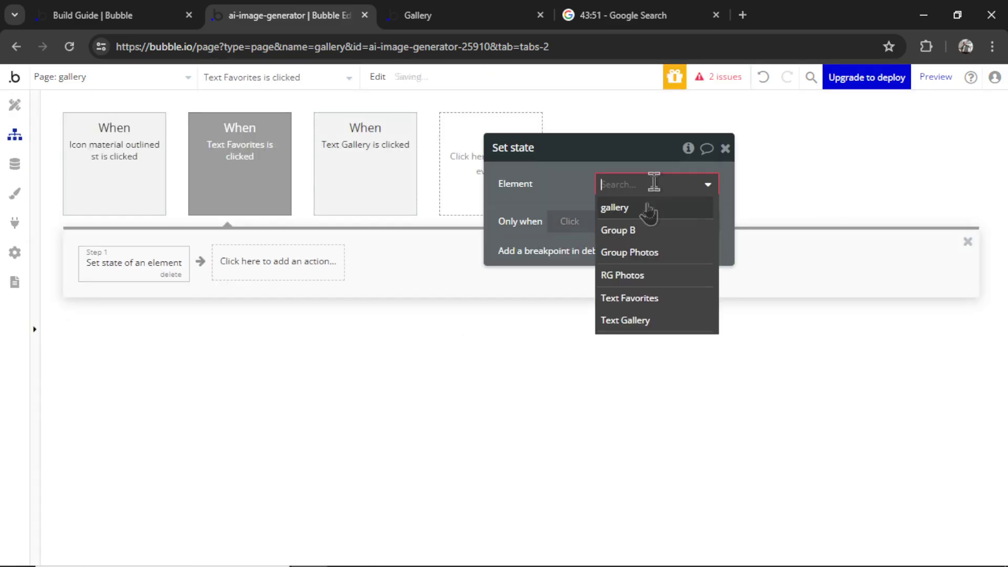
left_click(641, 207)
left_click(628, 232)
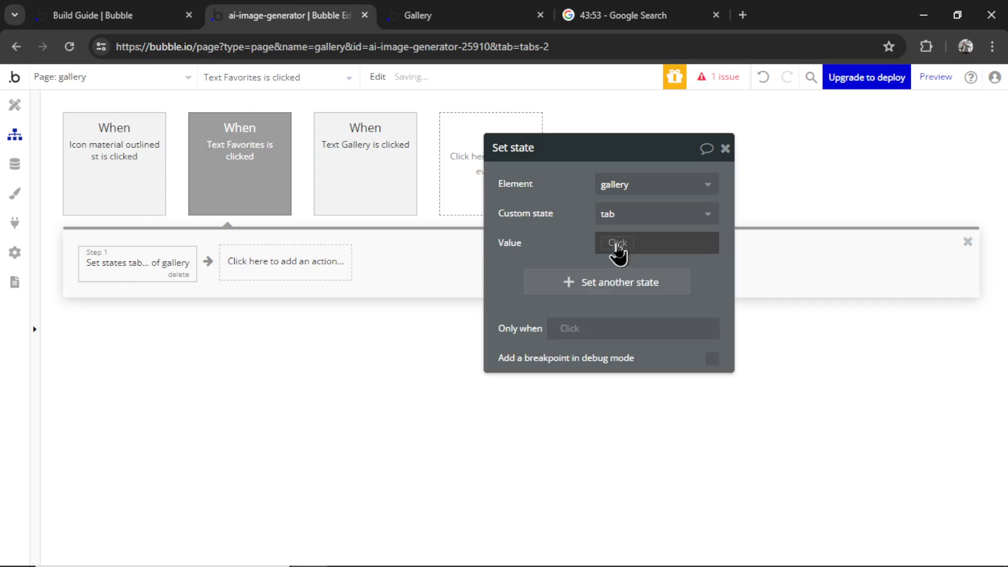
left_click(654, 242)
type("favorites")
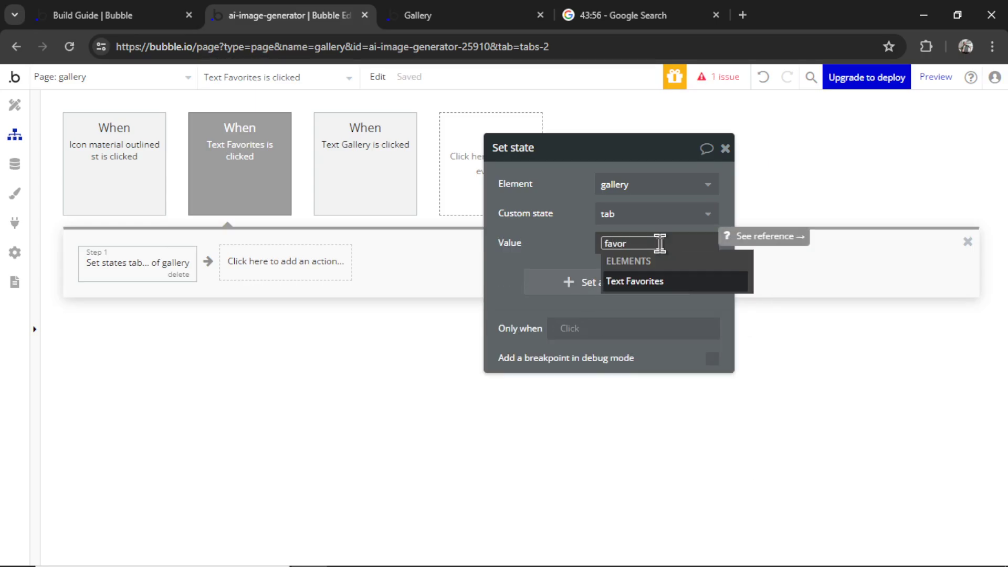
left_click(12, 107)
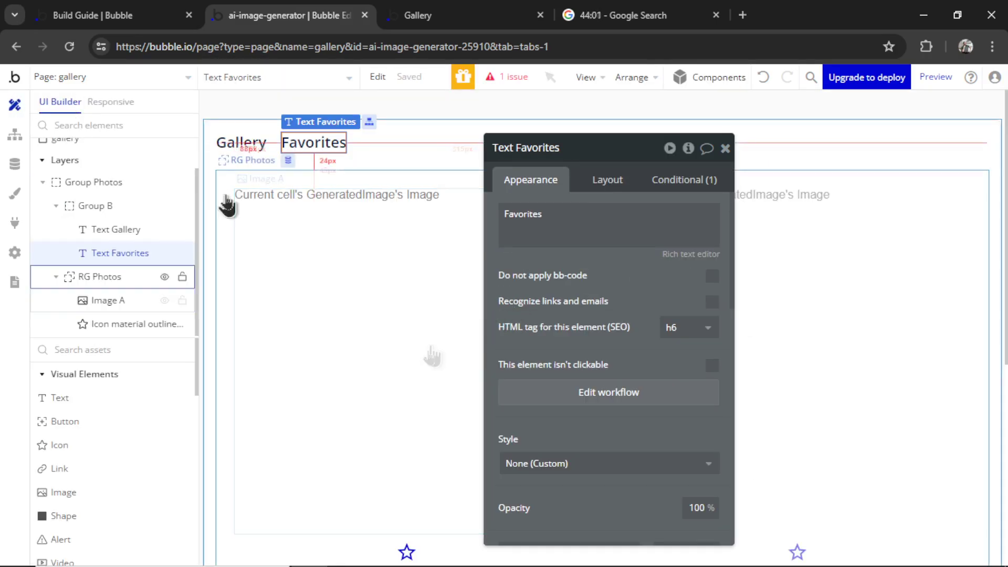
left_click(225, 195)
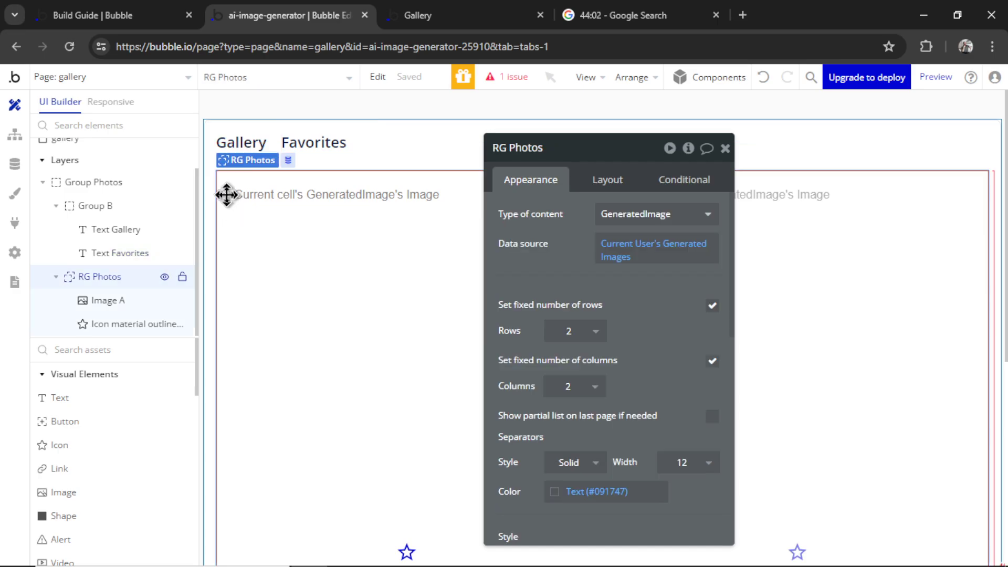
Add an RG Photos condition: when gallery's tab is favorites, use Current User's Favorite Images
left_click(692, 186)
left_click(644, 218)
left_click(632, 221)
type("gal")
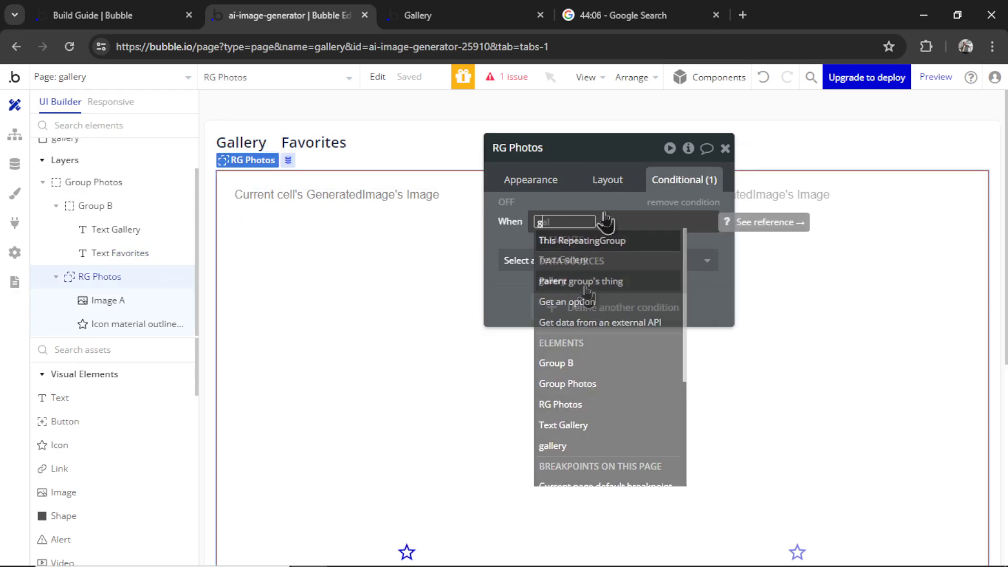
left_click(583, 283)
left_click(609, 447)
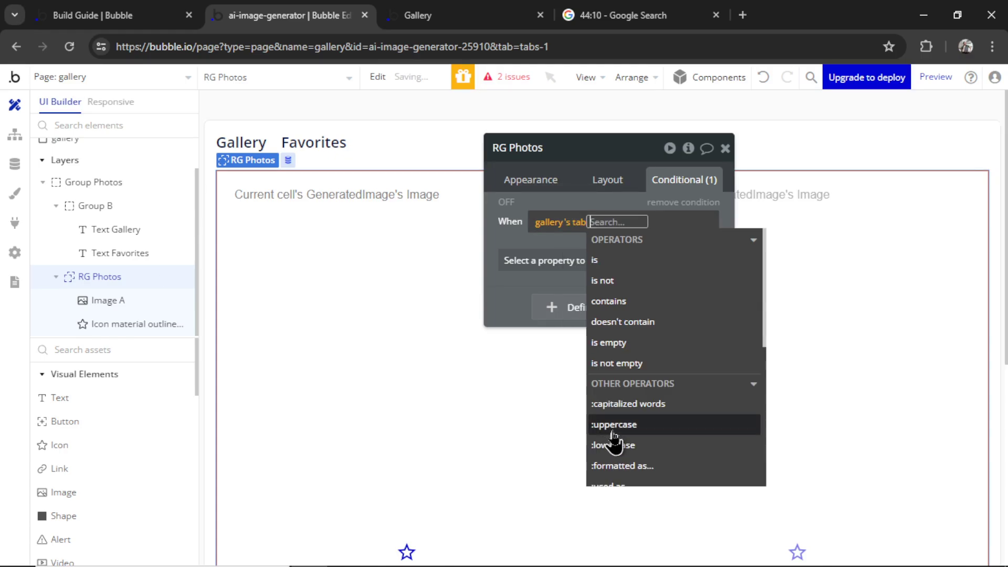
left_click(625, 261)
type("favor")
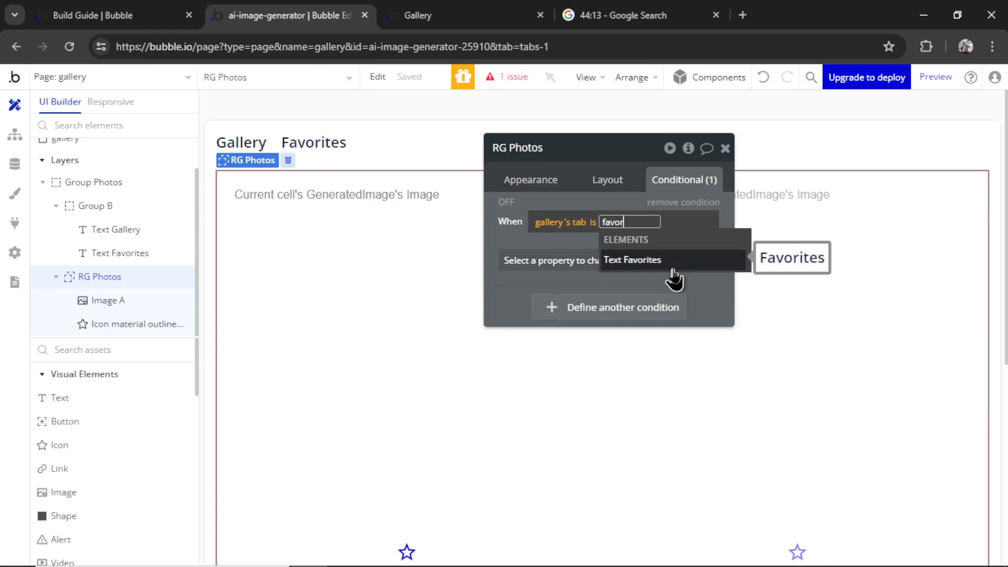
type("ites")
left_click(673, 268)
left_click(599, 331)
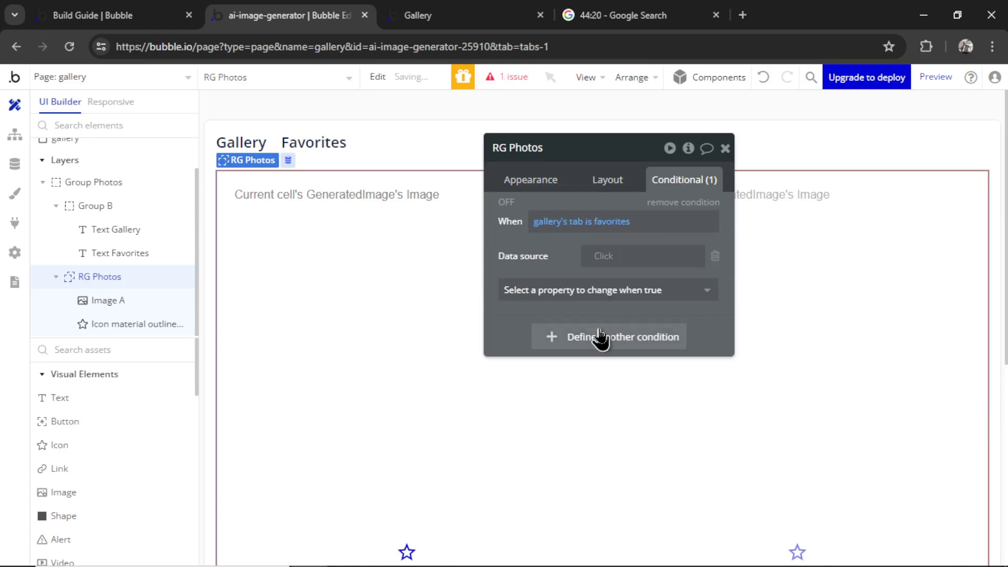
left_click(621, 264)
left_click(668, 358)
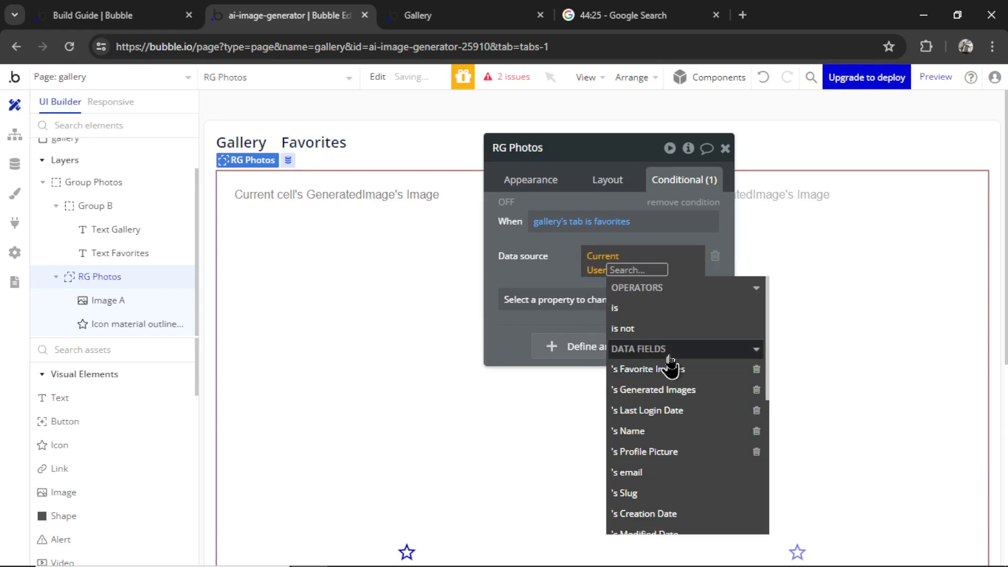
left_click(685, 368)
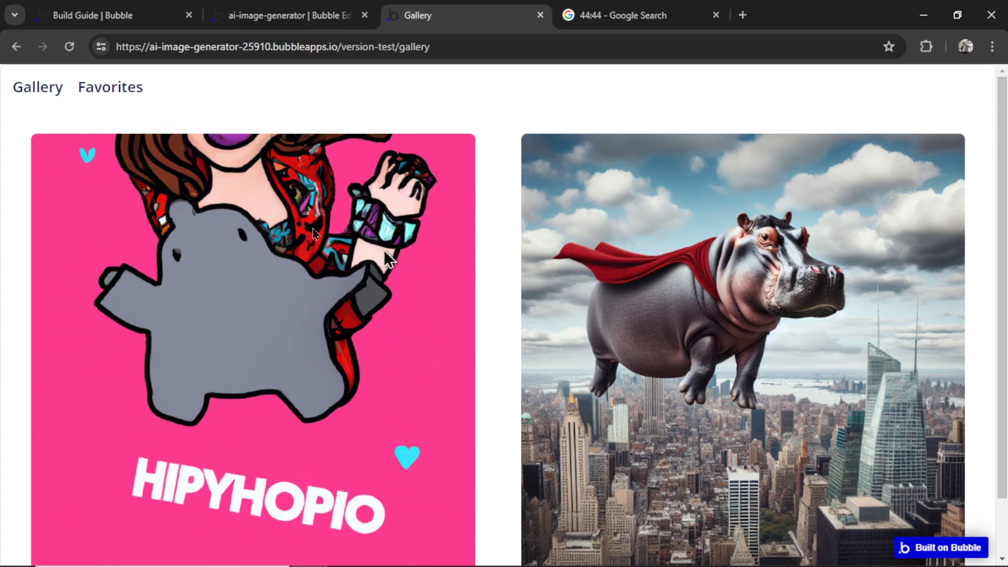
Switch between Favorites, Gallery, then Favorites in the preview to test the filter
left_click(122, 94)
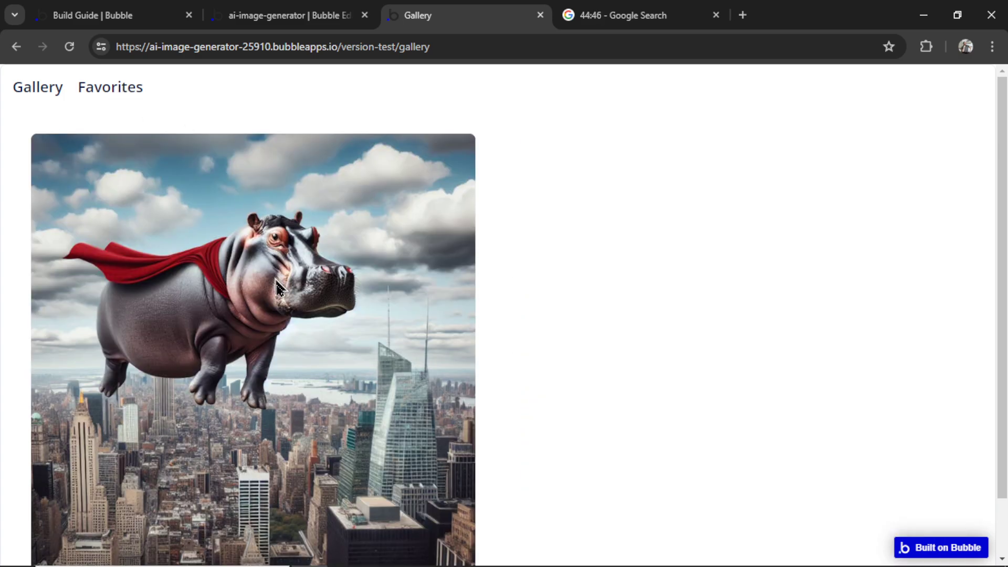
left_click(46, 90)
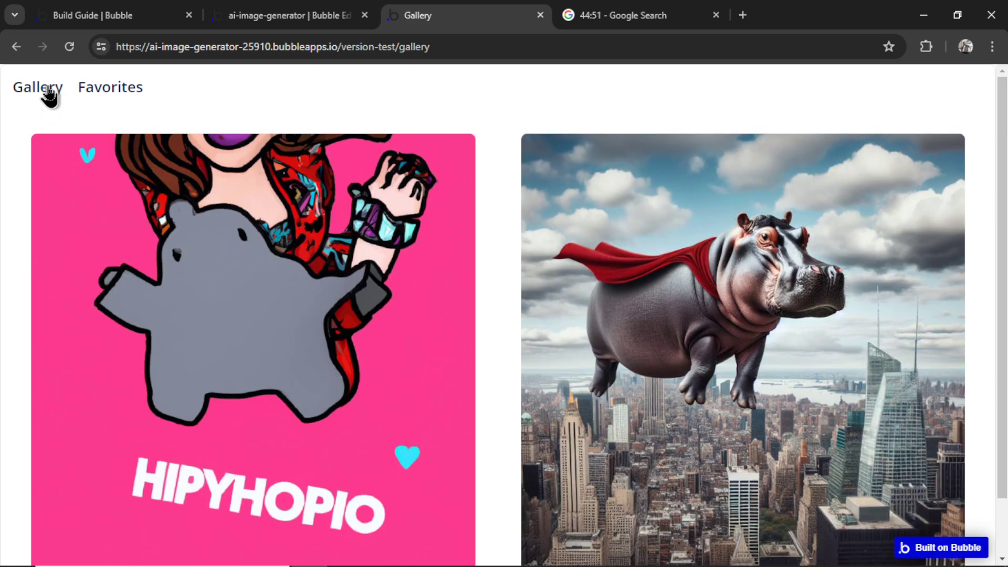
left_click(106, 94)
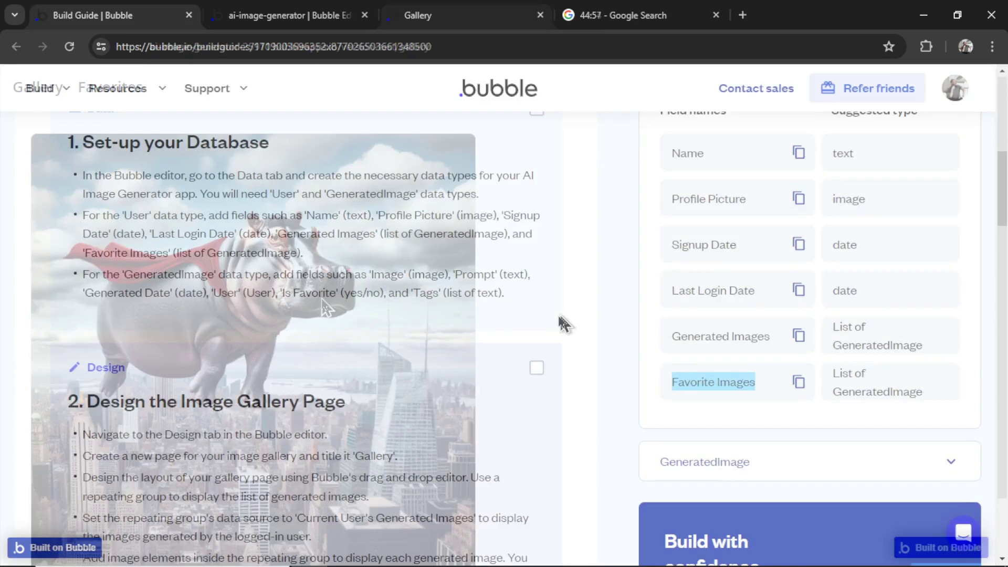
Mark the Design and Data steps as done in the Build Guide
left_click(535, 374)
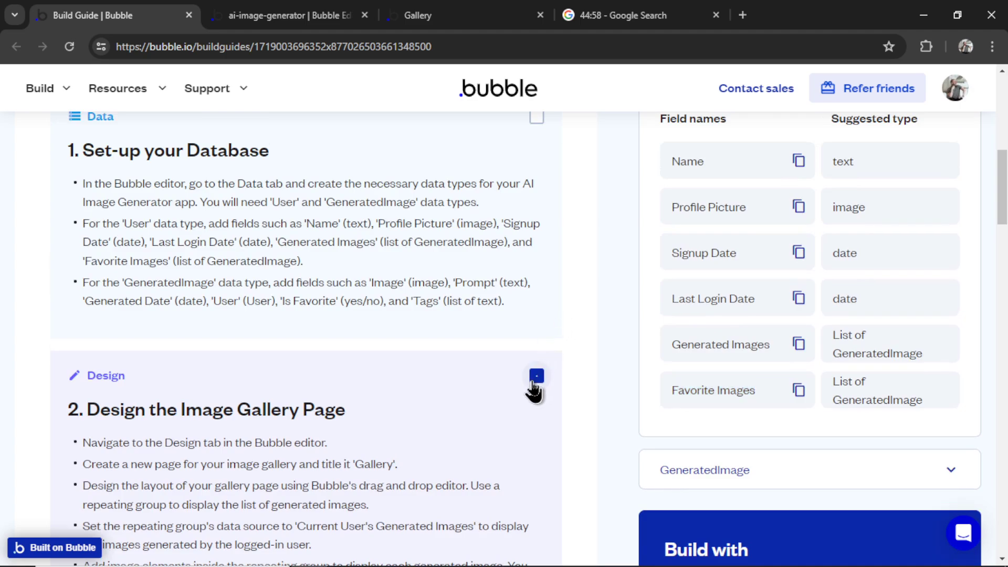
scroll(551, 252, "up", 2)
left_click(536, 215)
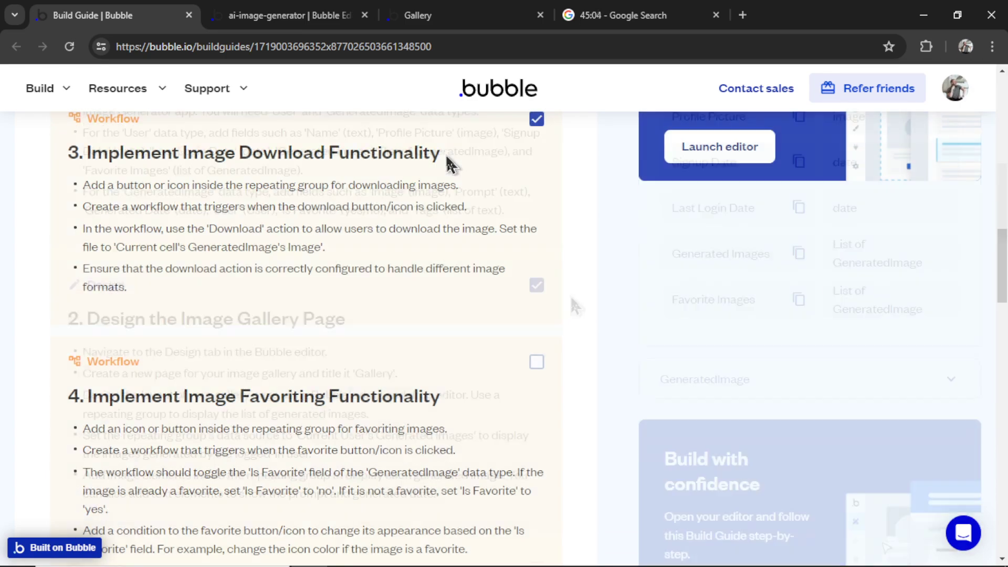
left_click_drag(441, 152, 165, 149)
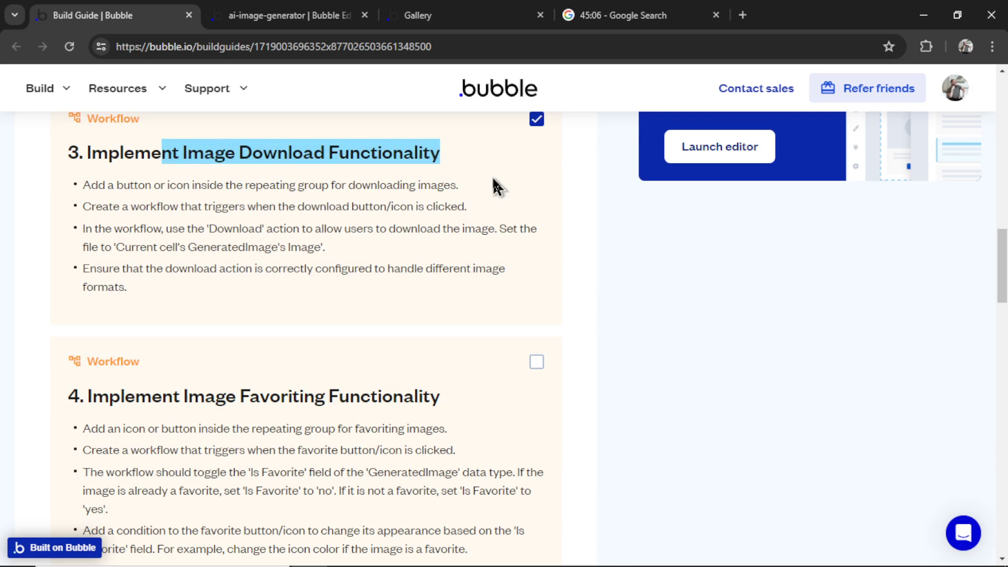
Save the flying-hippo image from the live gallery page
left_click(447, 13)
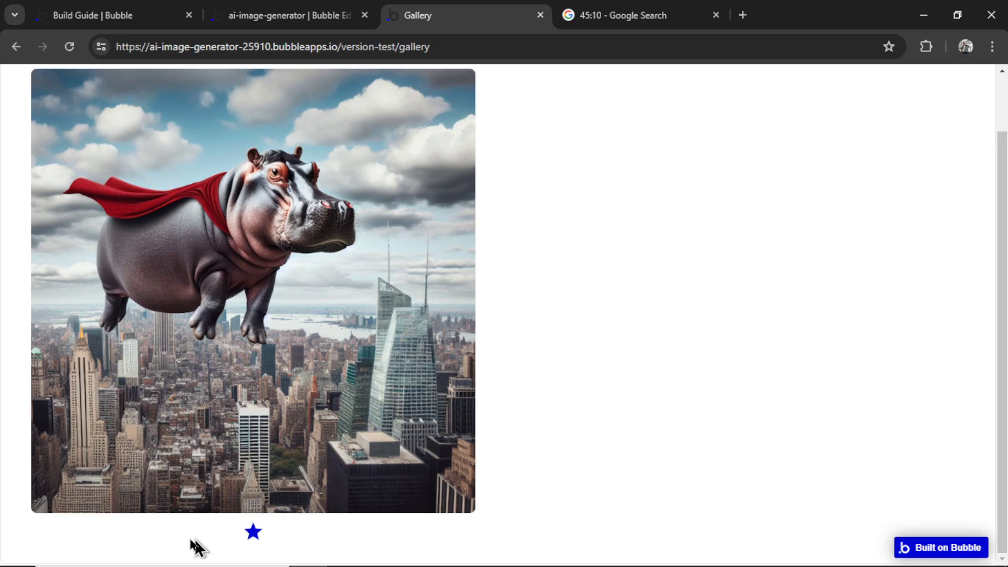
right_click(299, 200)
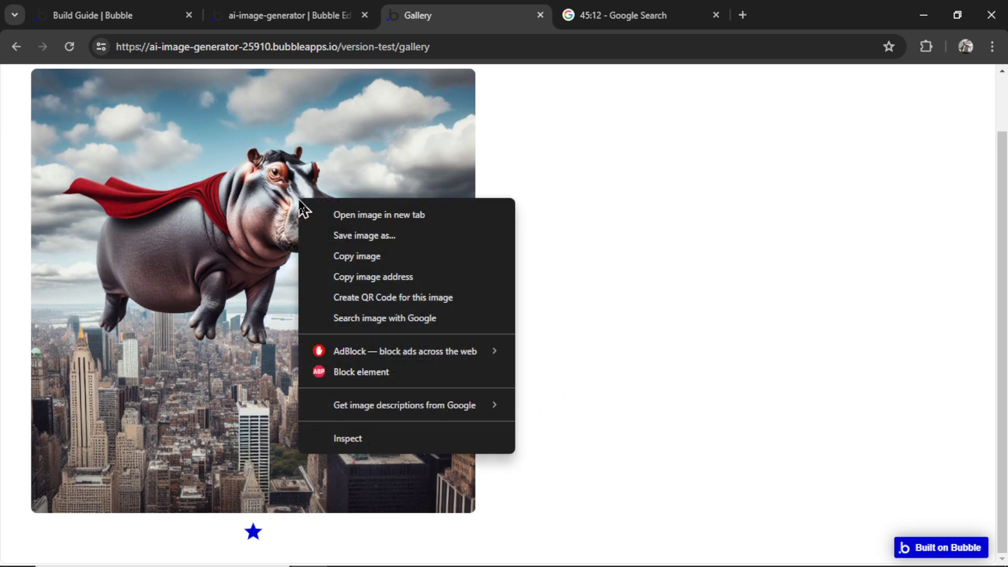
left_click(390, 243)
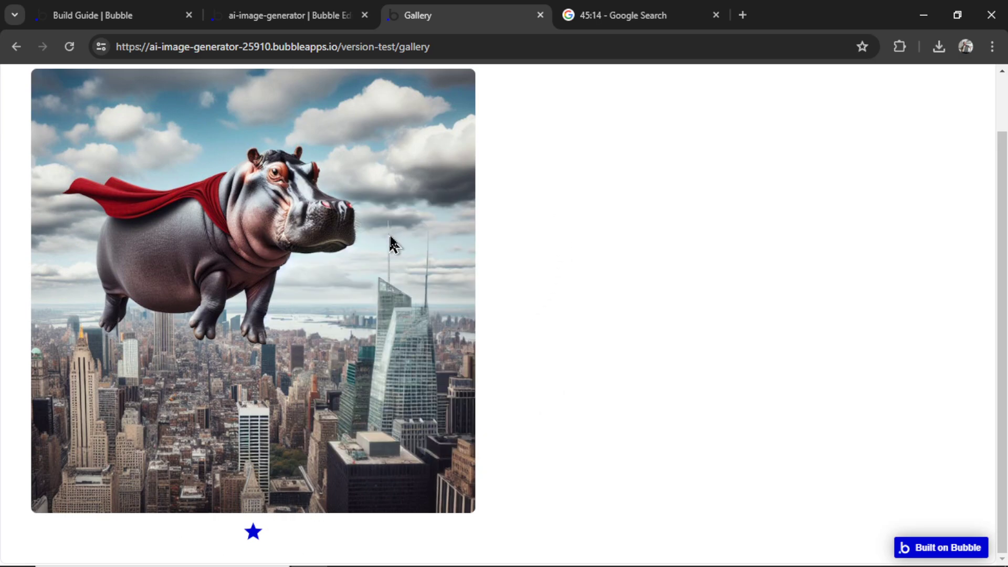
left_click(462, 411)
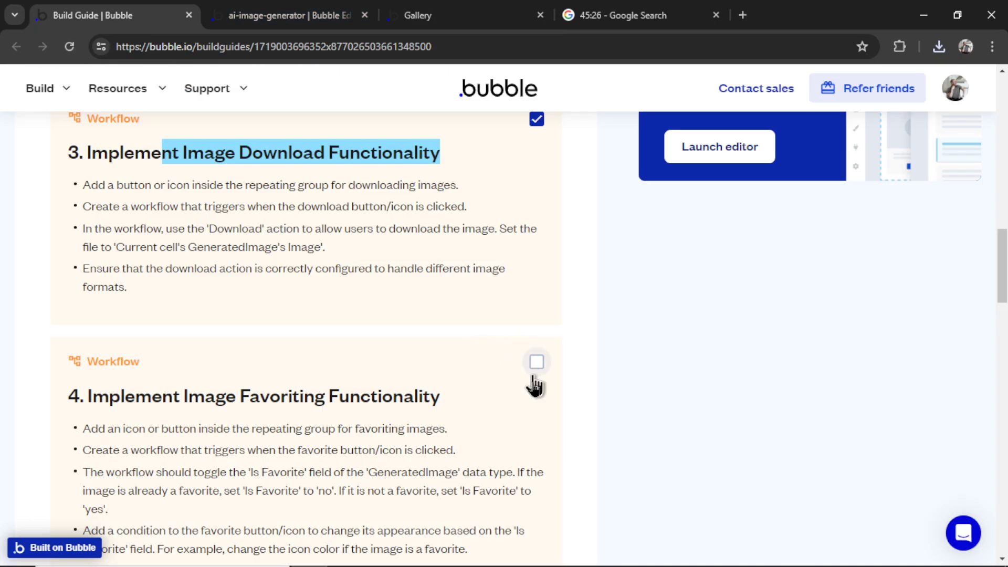
Mark the favoriting step as done in the Build Guide
scroll(535, 383, "down", 2)
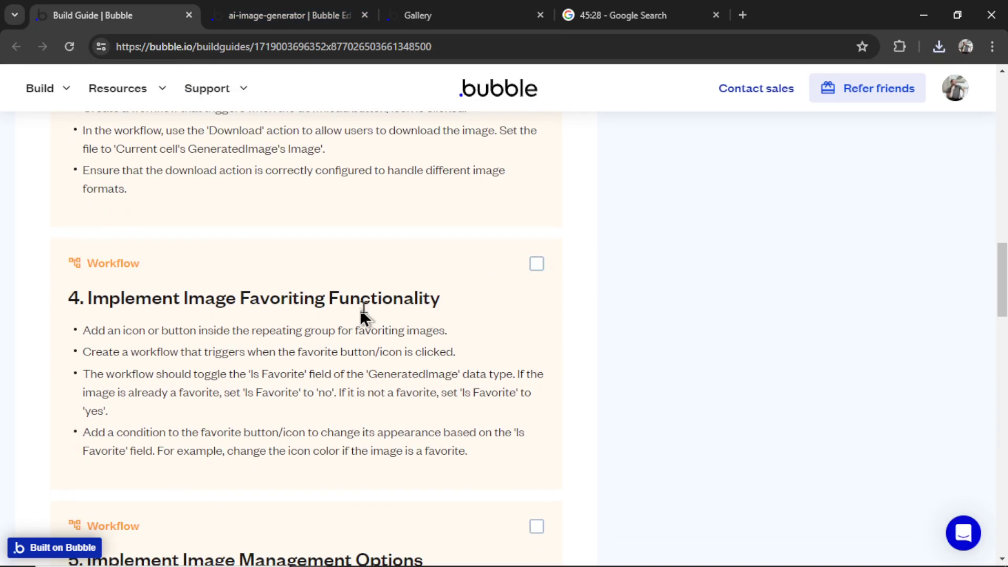
left_click(537, 264)
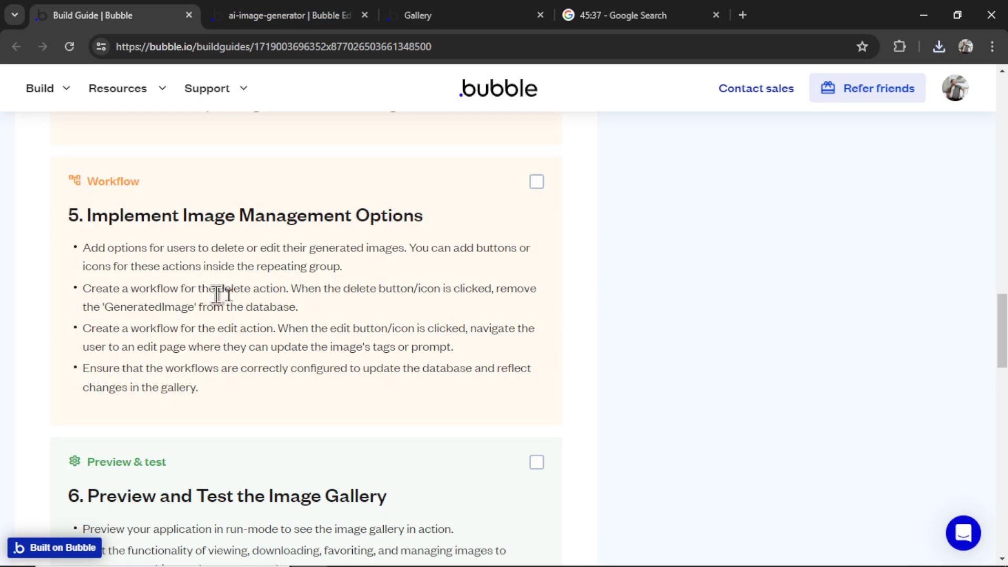
left_click_drag(231, 290, 294, 287)
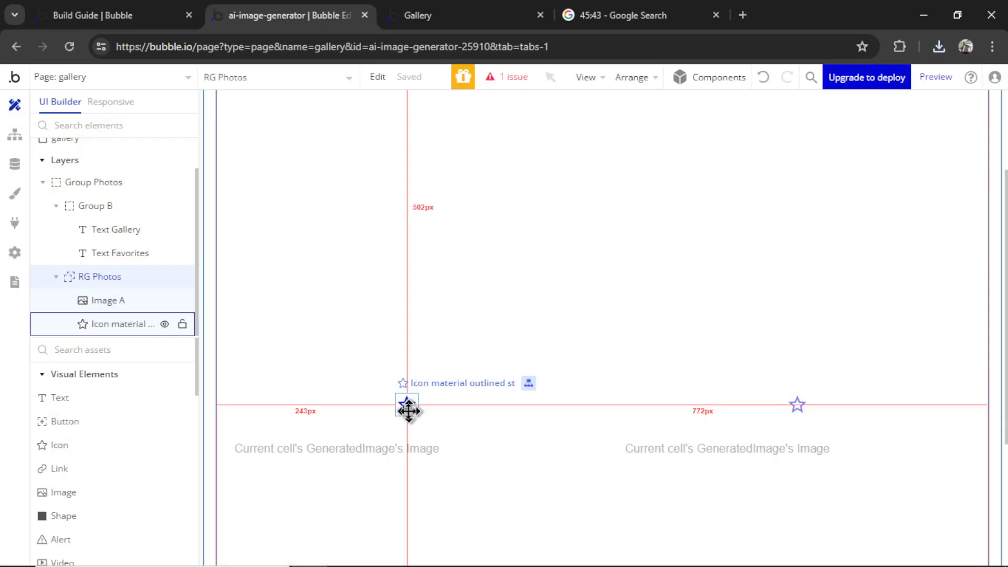
Add a delete (trash) icon to the repeating cell with all padding set to 0
left_click(63, 446)
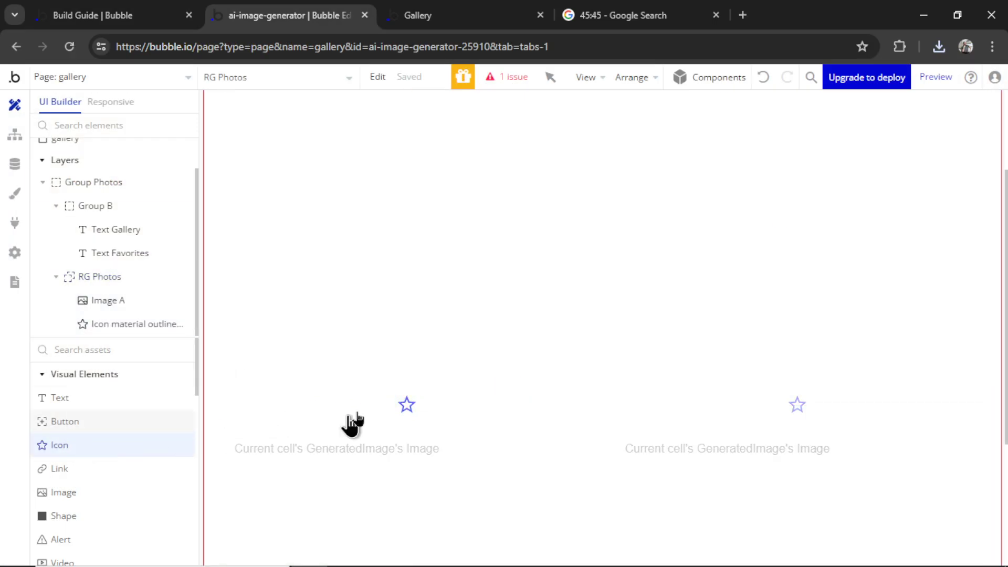
left_click(433, 380)
left_click(642, 213)
type("dele")
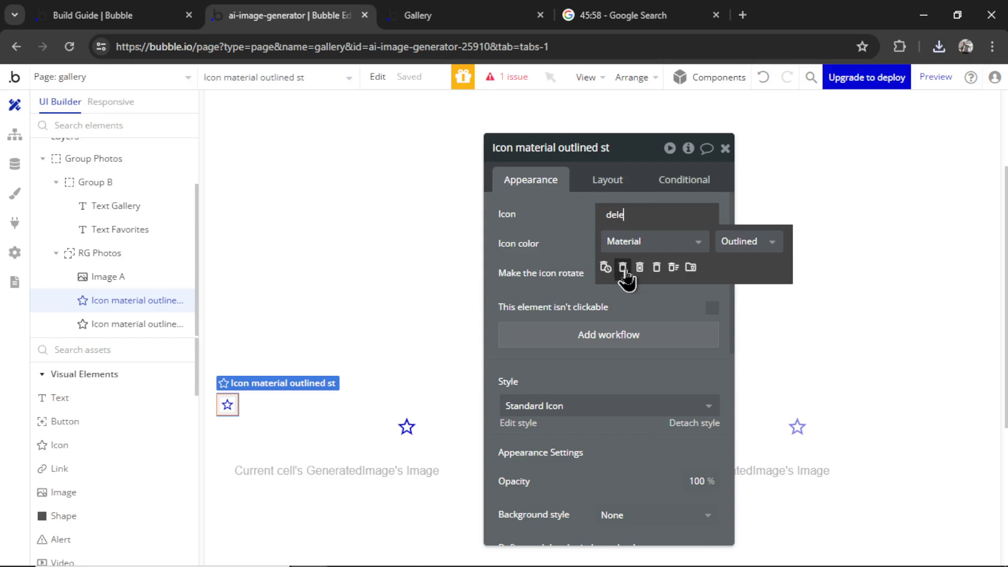
left_click(623, 268)
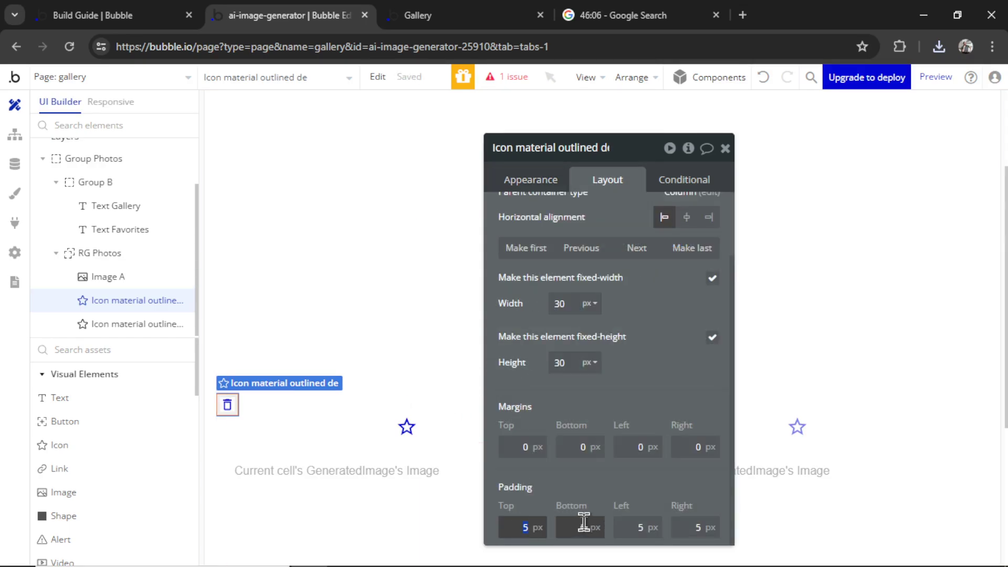
type("0")
left_click(580, 526)
type("0")
left_click(638, 527)
type("0")
left_click(694, 525)
type("0")
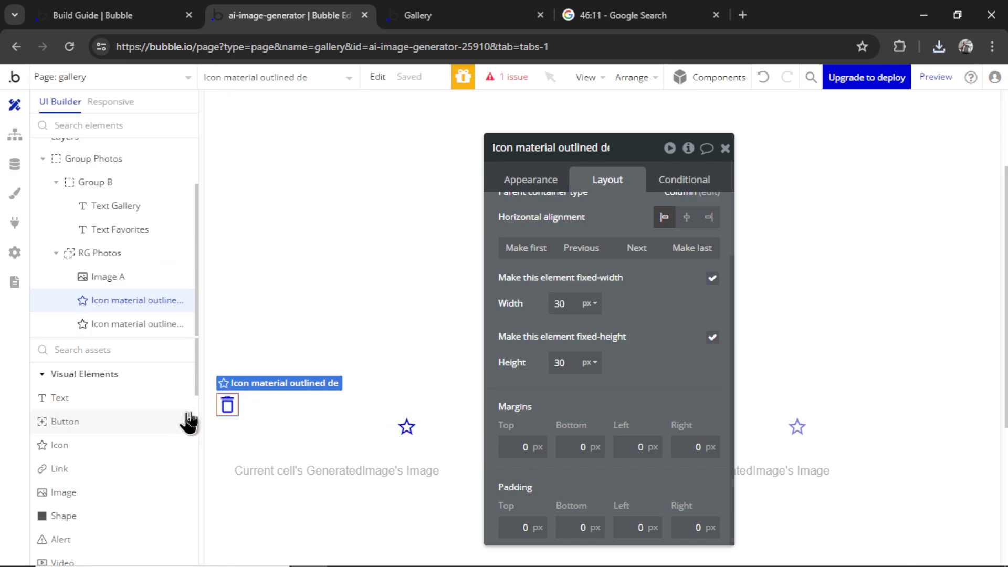
Group the star and trash icons in a content-width row with a 20px column gap
left_click(407, 426)
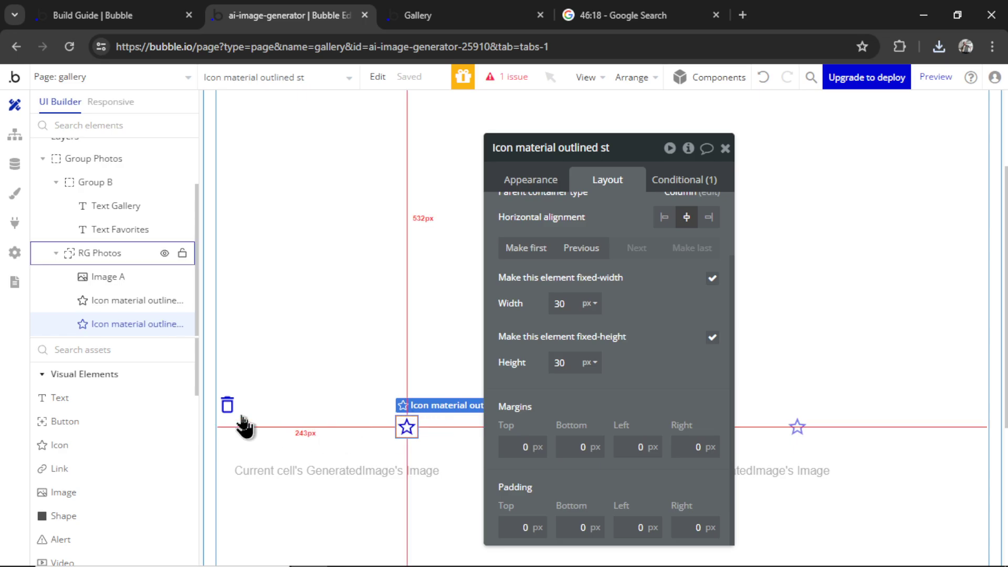
left_click(228, 407, "shift")
right_click(227, 407)
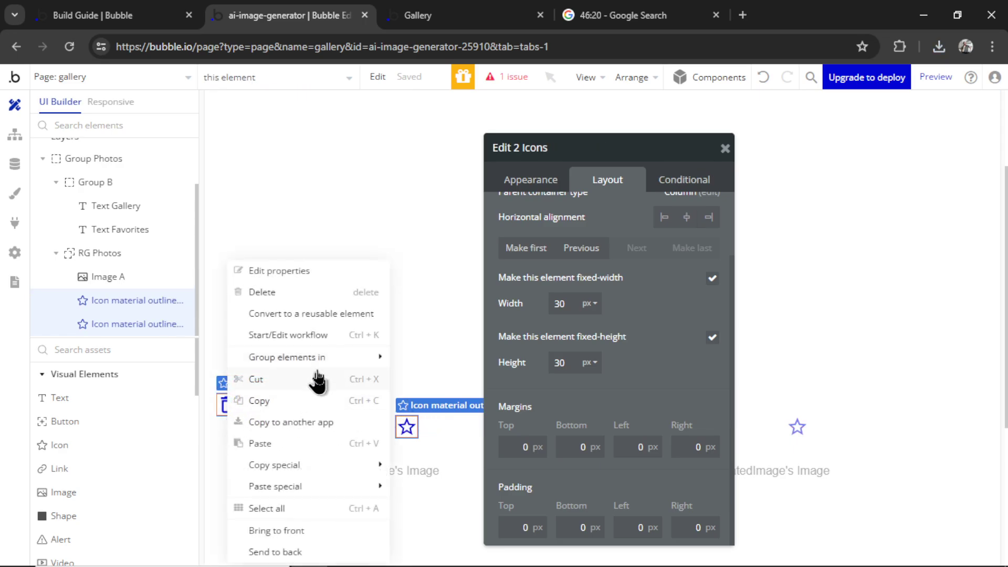
mouse_move(324, 362)
left_click(453, 379)
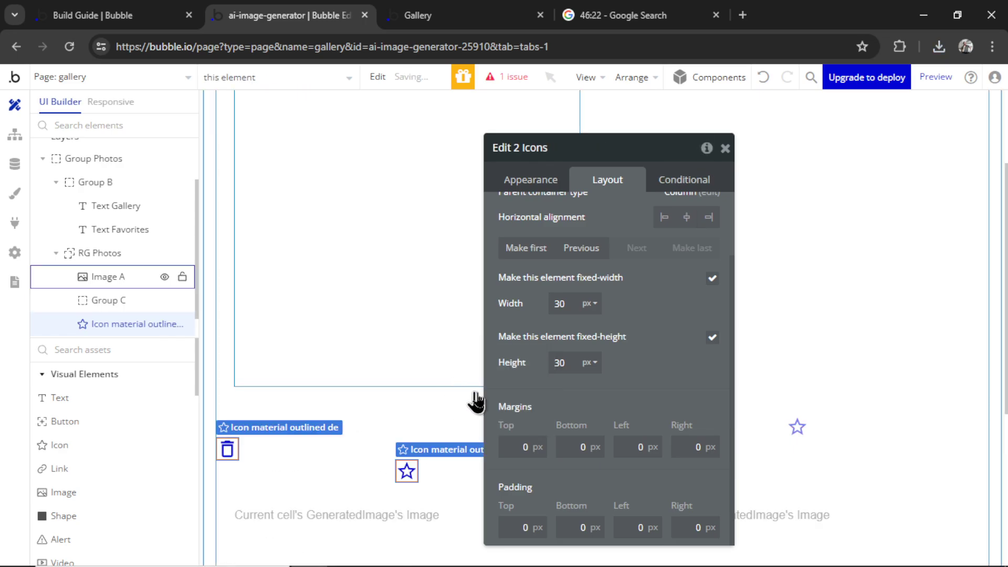
left_click(712, 418)
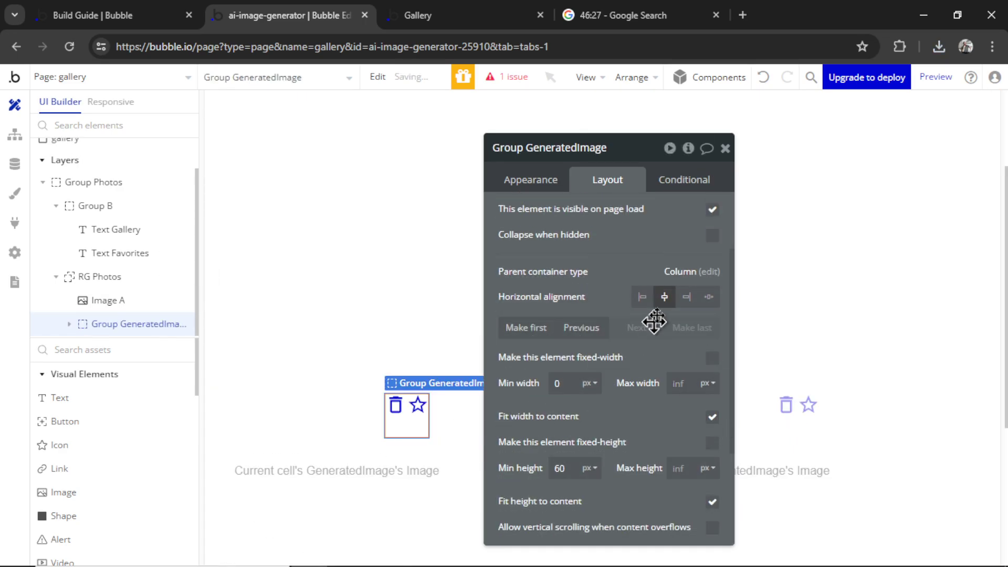
scroll(683, 309, "up", 3)
left_click(712, 273)
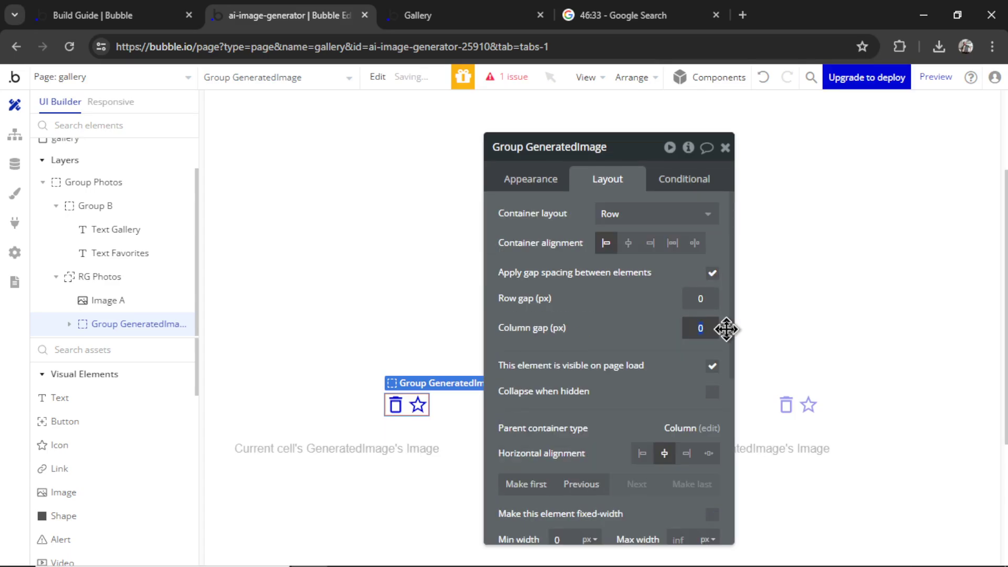
left_click(717, 325)
type("20")
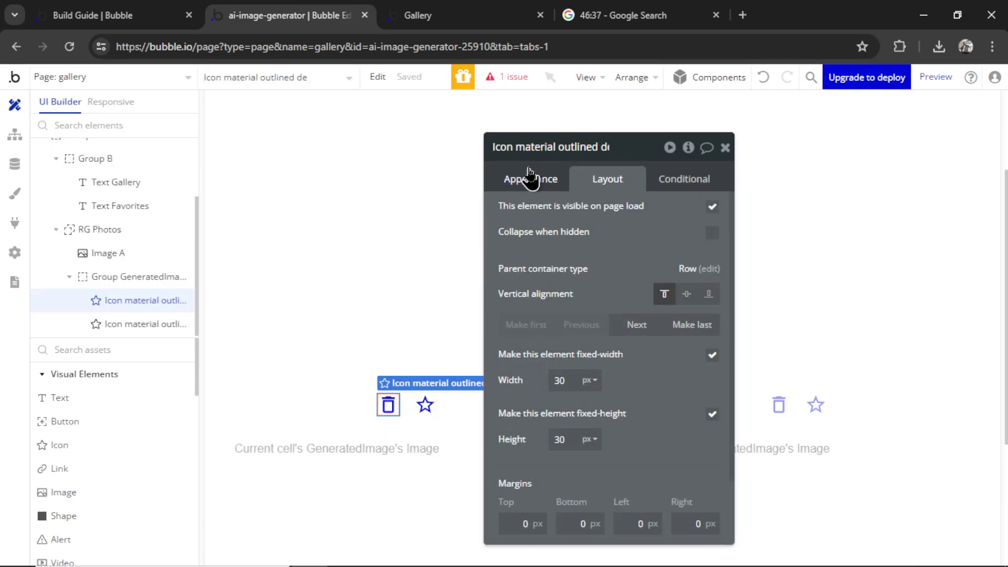
Colour the trash icon red (#CE0000)
left_click(531, 180)
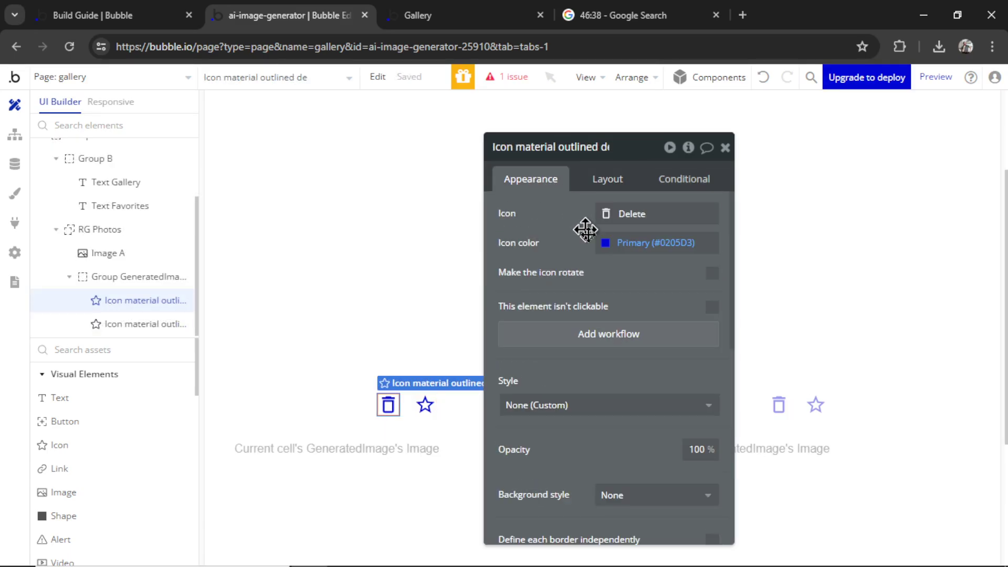
left_click(652, 243)
left_click(605, 374)
left_click(581, 220)
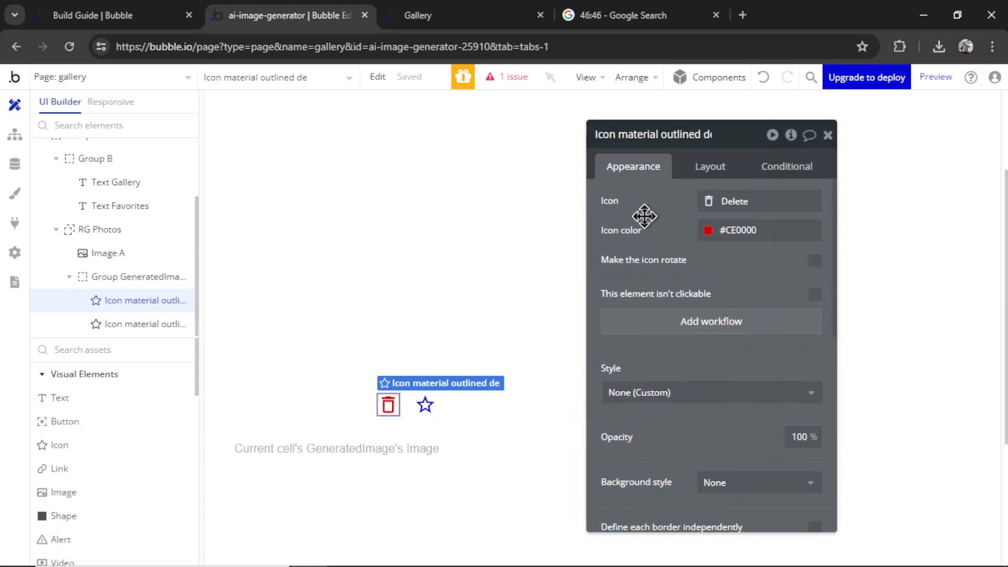
Create a click workflow for the trash icon
left_click(394, 415)
left_click(394, 415)
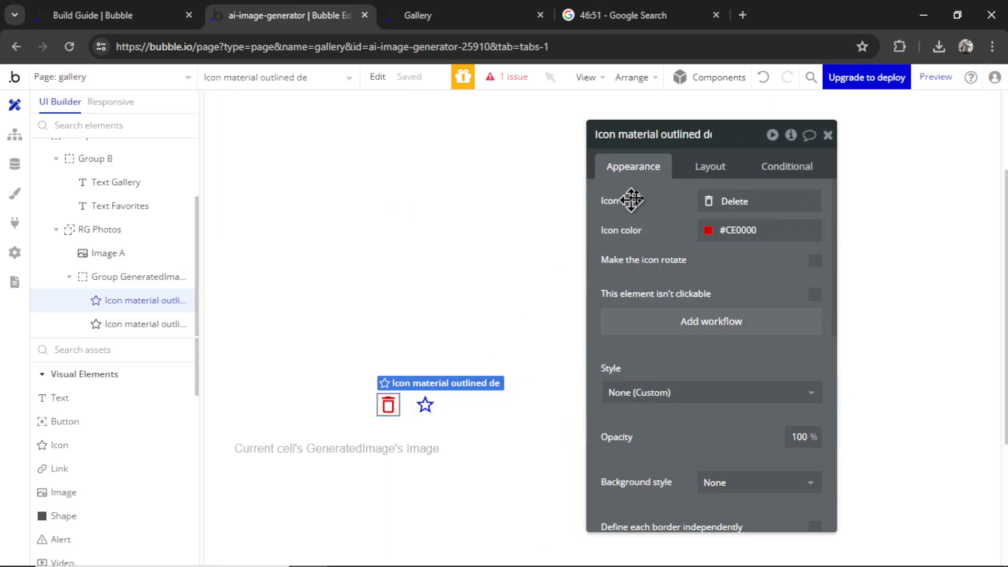
left_click(708, 326)
left_click(141, 262)
Add a Delete thing action for Parent group's GeneratedImage, then refresh the live gallery
mouse_move(151, 377)
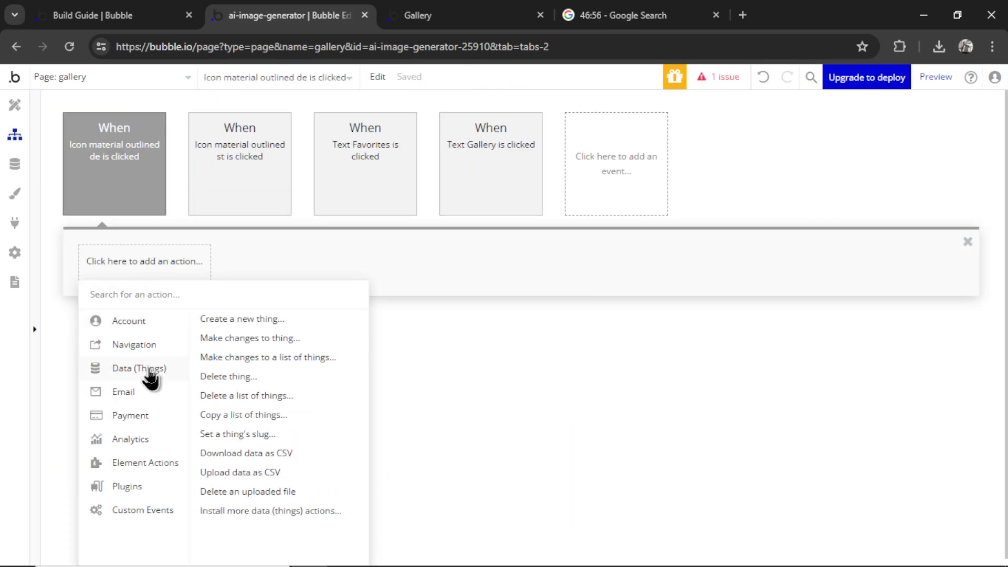
left_click(260, 380)
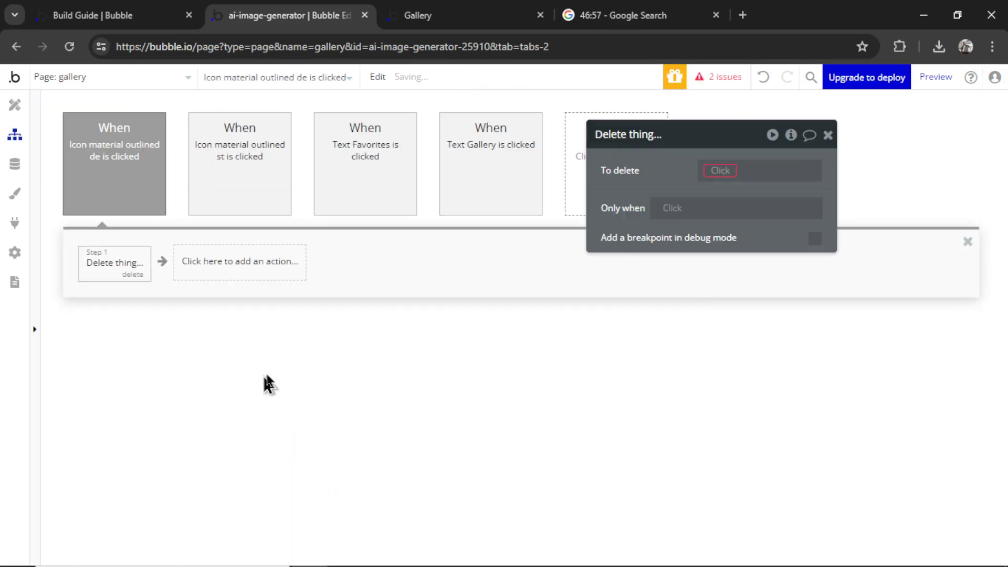
left_click(718, 172)
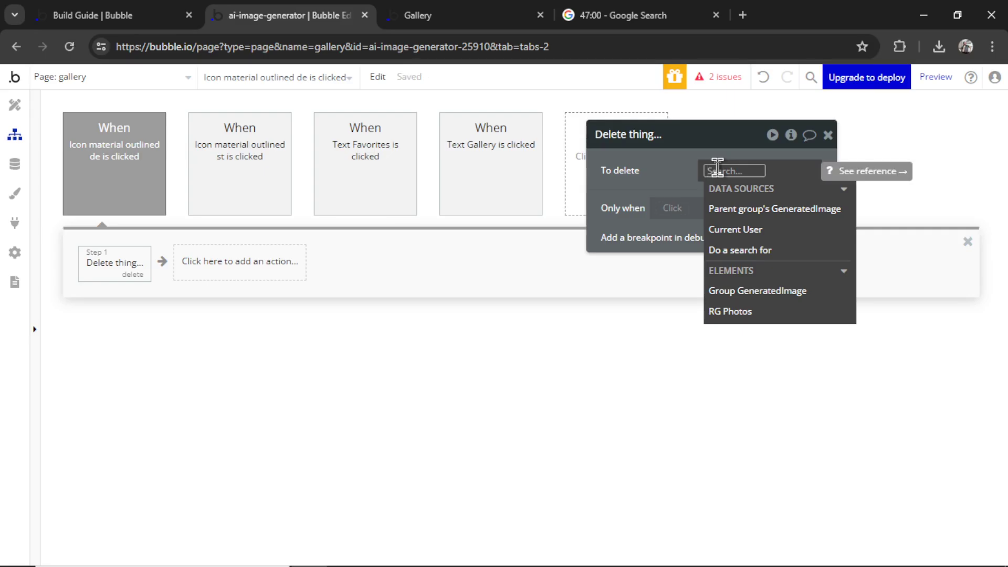
left_click(827, 209)
left_click(664, 184)
left_click(417, 15)
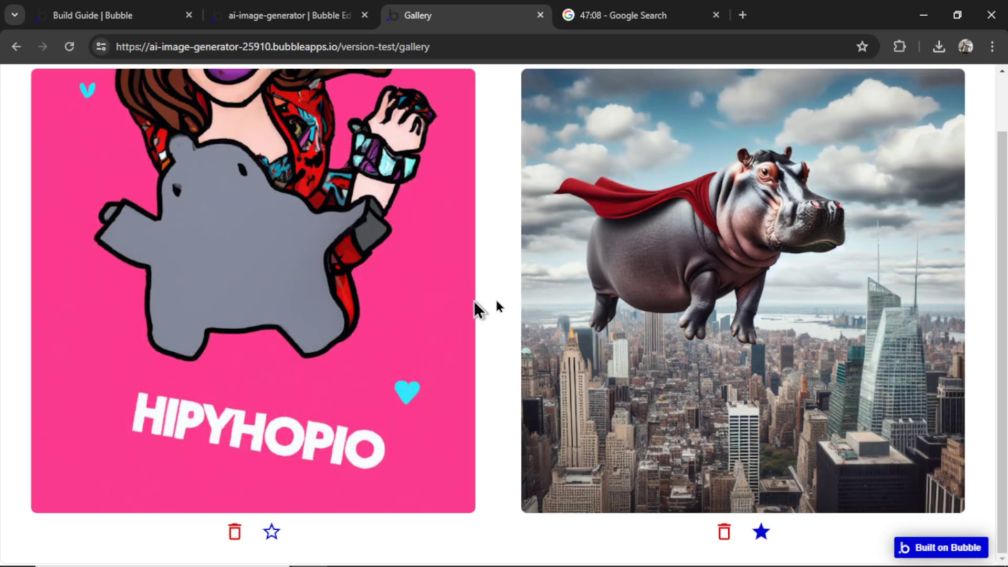
Delete the HIPYHOPIO image from the gallery using its trash icon
left_click(235, 532)
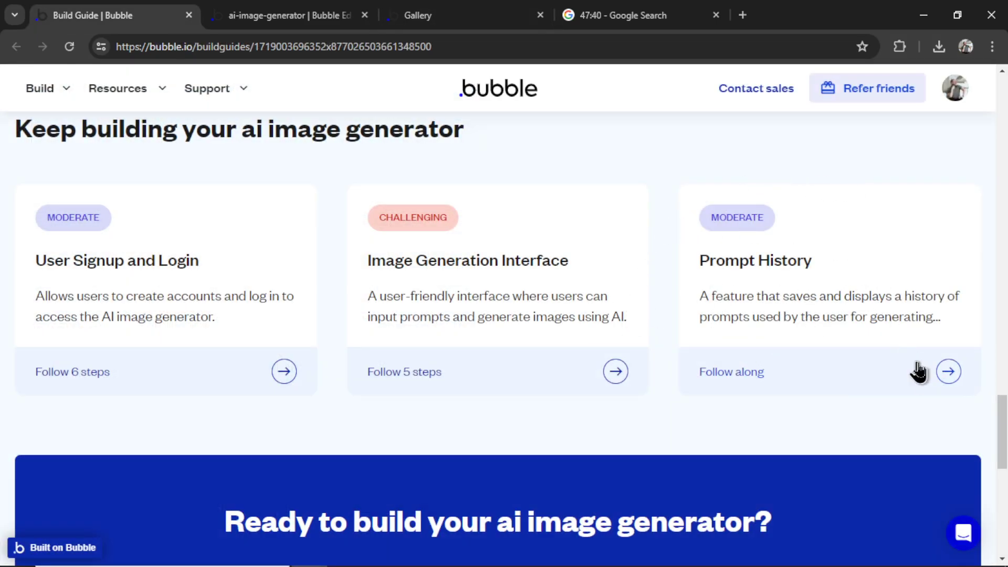
Open the Prompt History guide, select its field name, and go to the editor's Data view
left_click(796, 387)
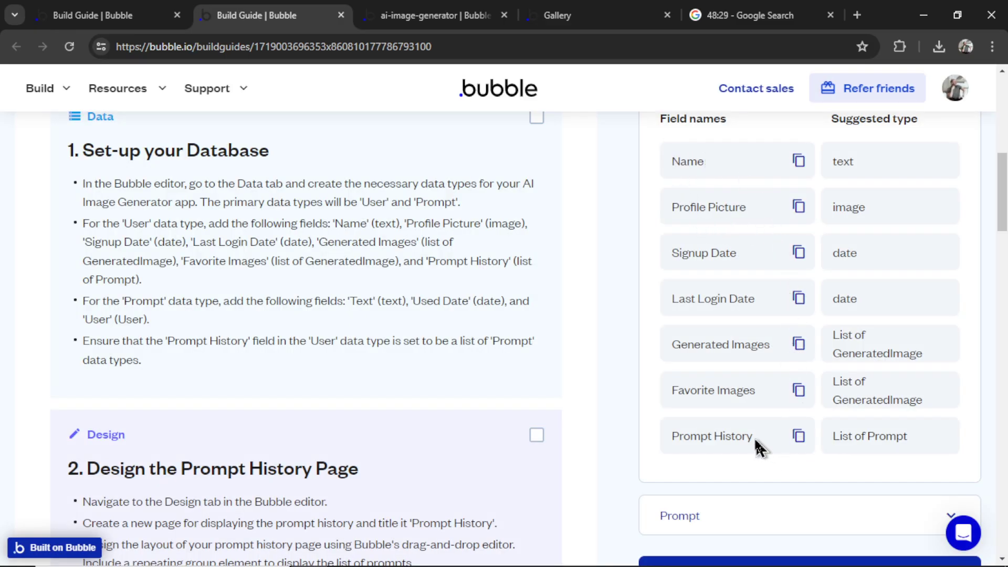
left_click_drag(758, 440, 679, 441)
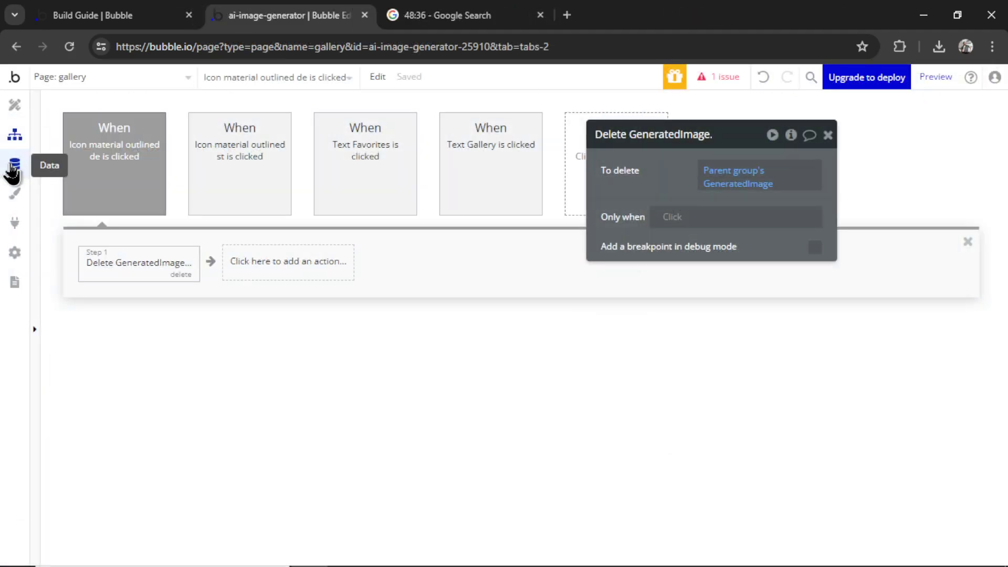
left_click(14, 165)
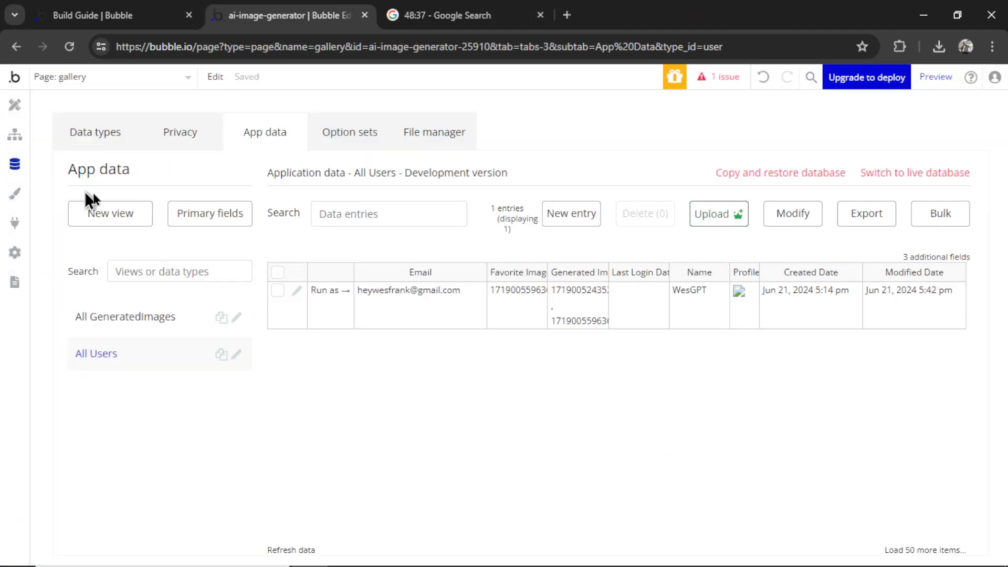
Create a User field named 'Prompt History' as a list of texts
left_click(95, 134)
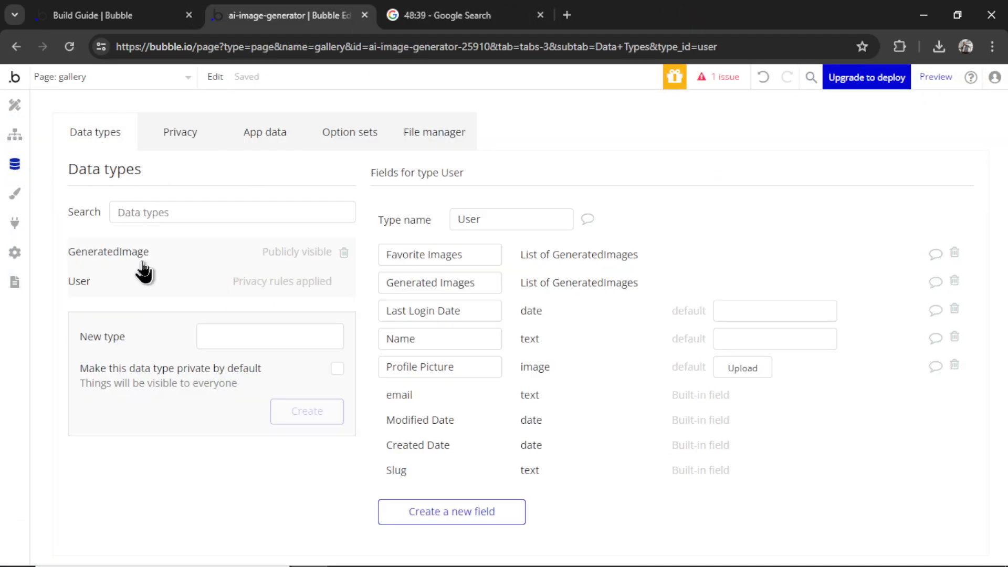
left_click(505, 513)
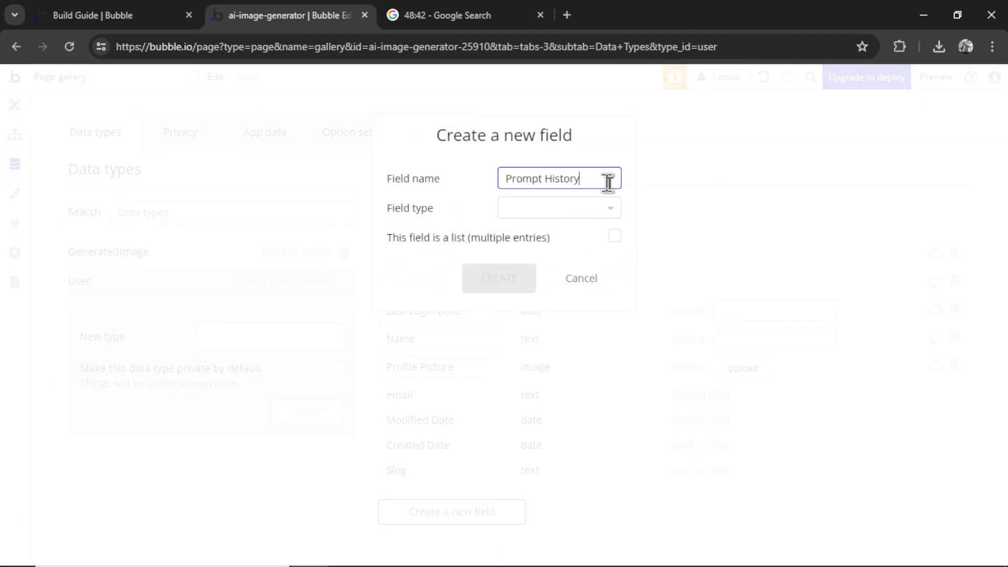
type("Prompt History")
left_click(603, 212)
scroll(573, 315, "down", 3)
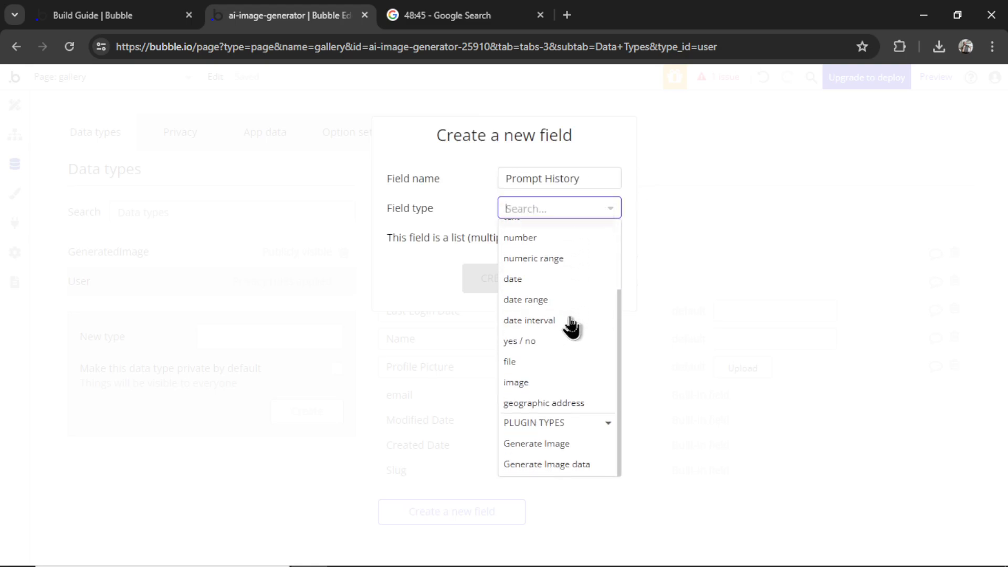
scroll(571, 323, "up", 2)
left_click(566, 315)
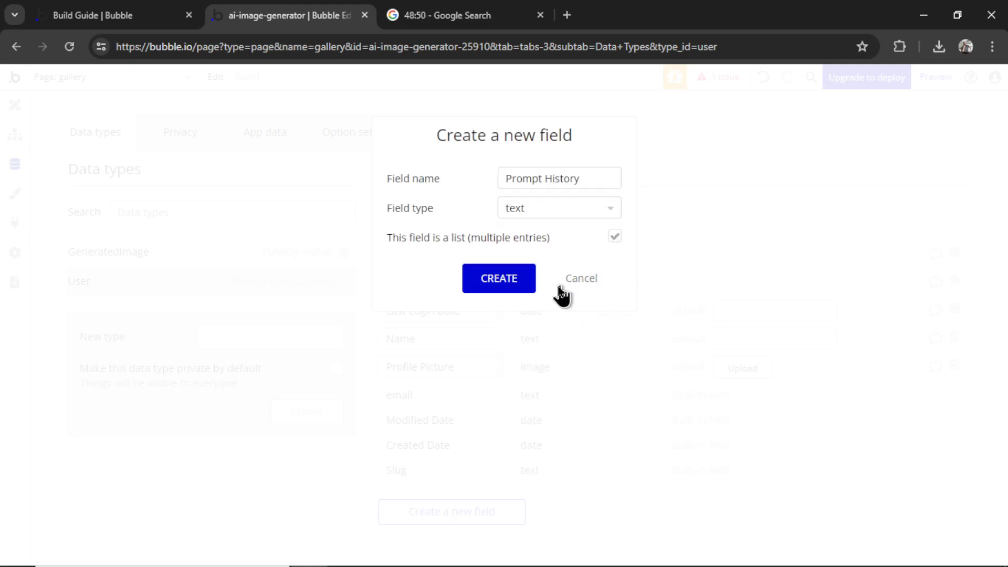
left_click(500, 279)
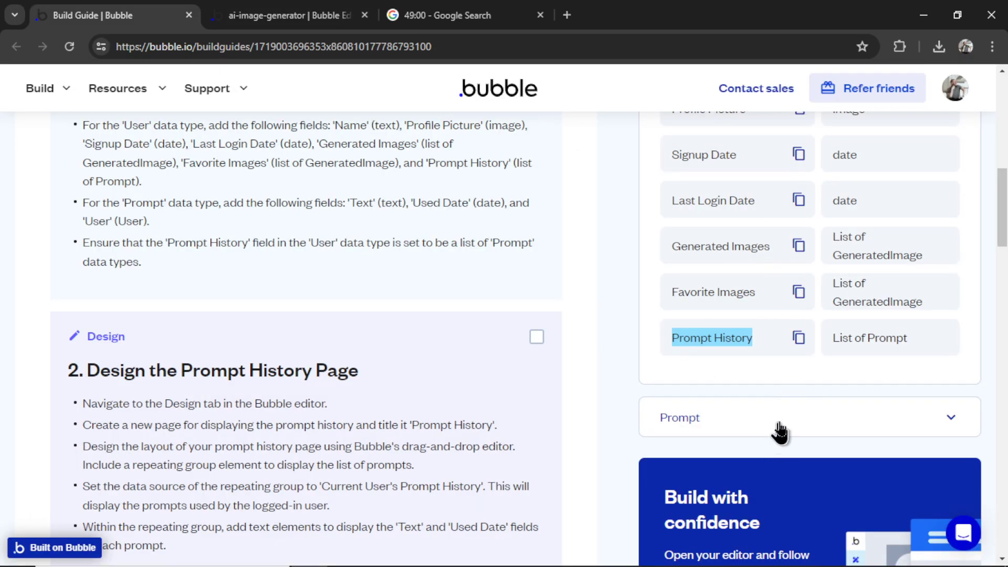
Review the Build Guide's suggested Prompt data type fields, then select the Generated Images field name
left_click(949, 423)
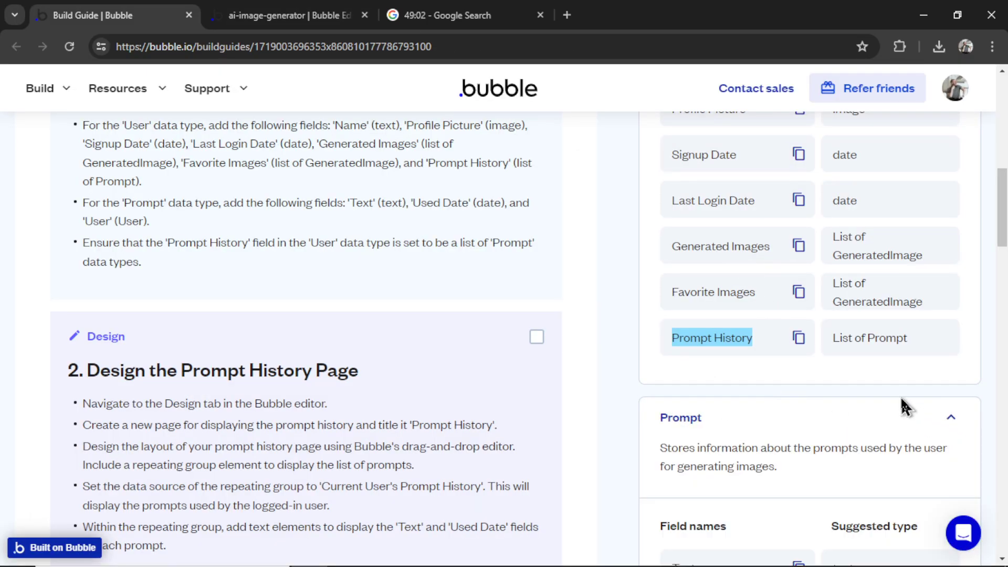
scroll(887, 402, "down", 5)
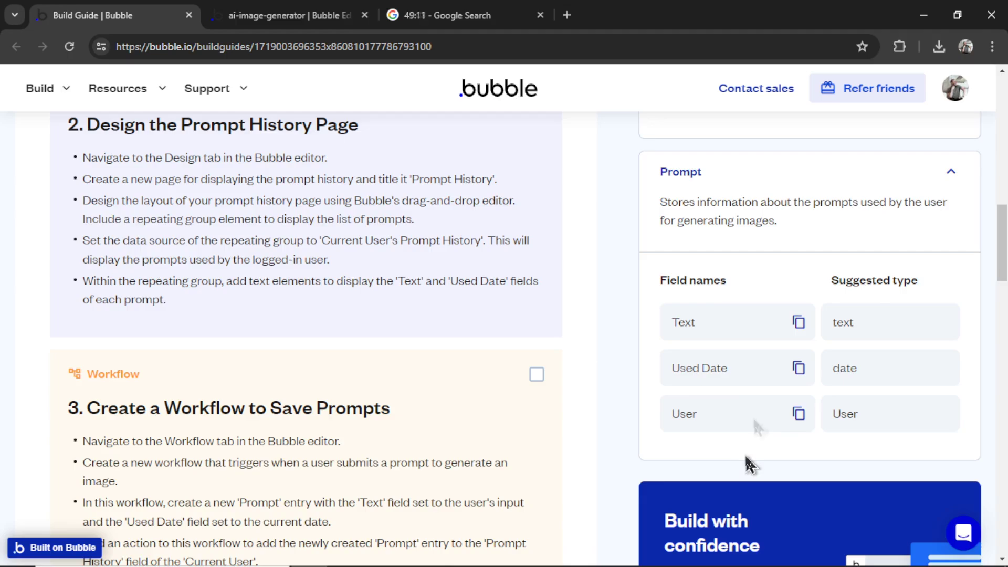
left_click(951, 178)
scroll(916, 226, "up", 5)
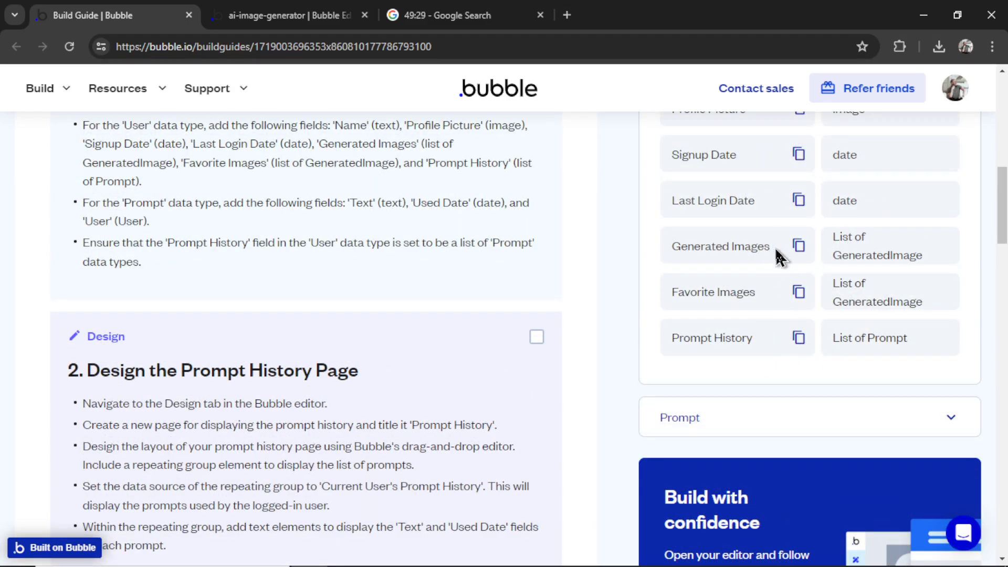
left_click_drag(776, 252, 667, 254)
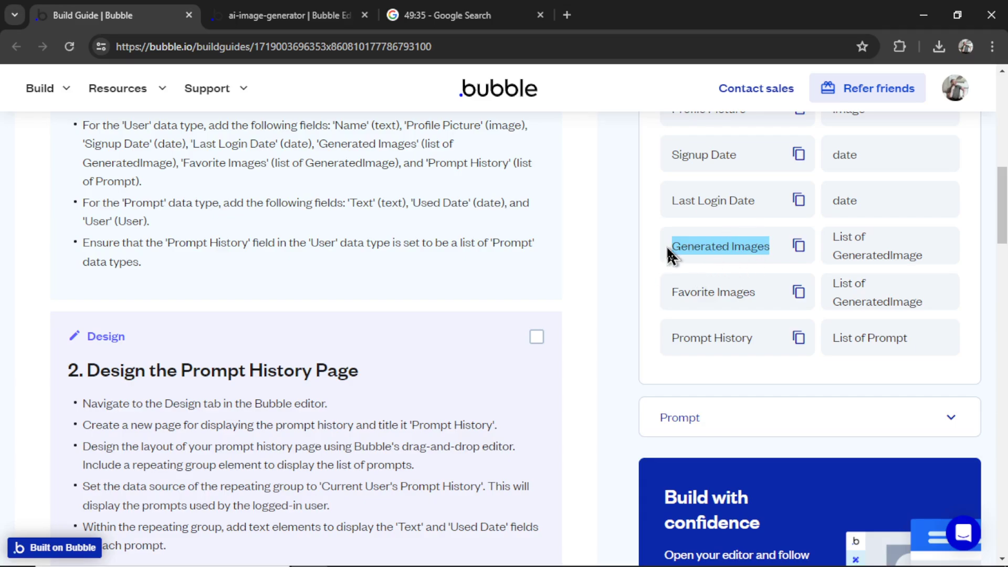
Back in the editor, delete the Prompt History field from the User data type
key("ctrl+Tab")
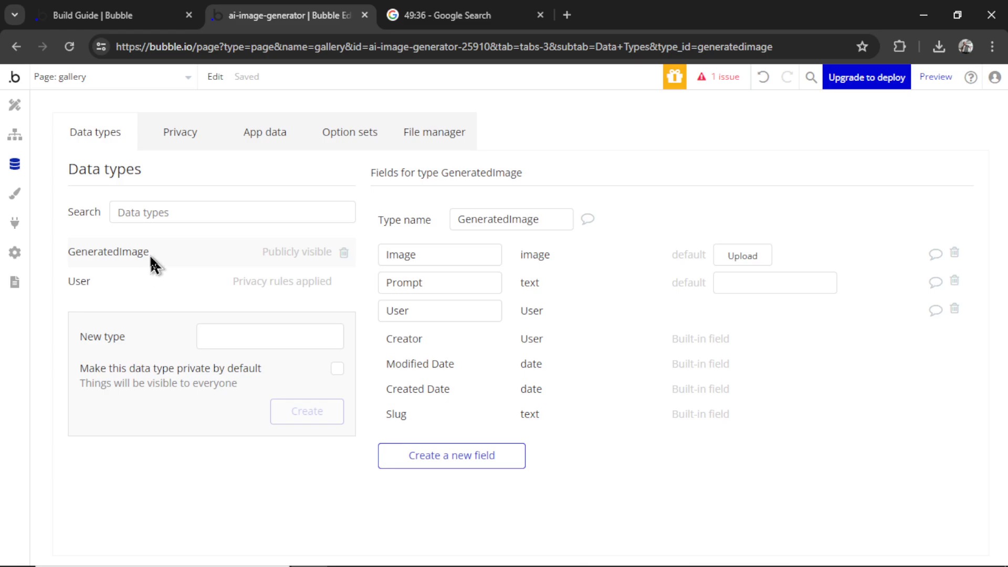
left_click_drag(462, 282, 370, 292)
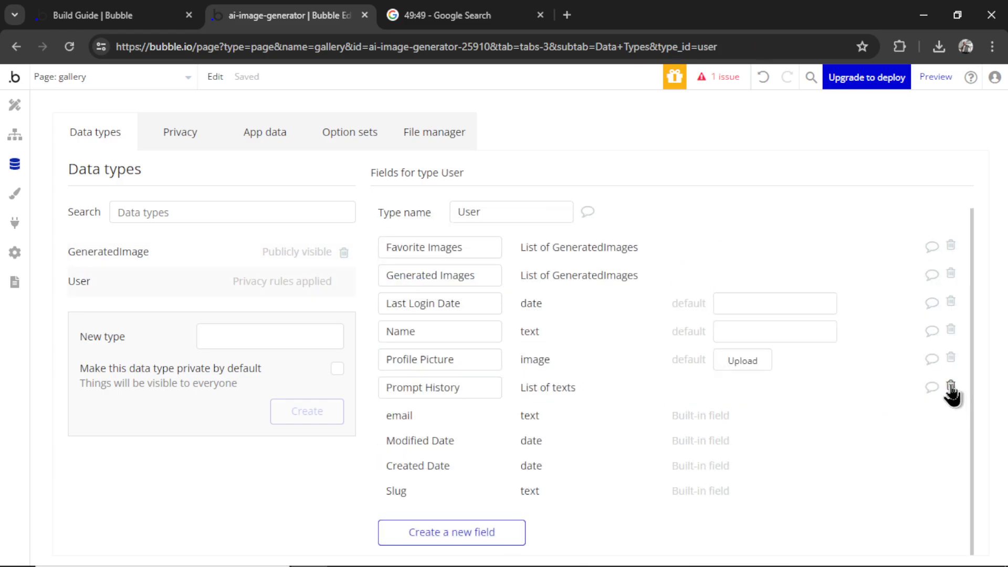
left_click(952, 387)
left_click(505, 280)
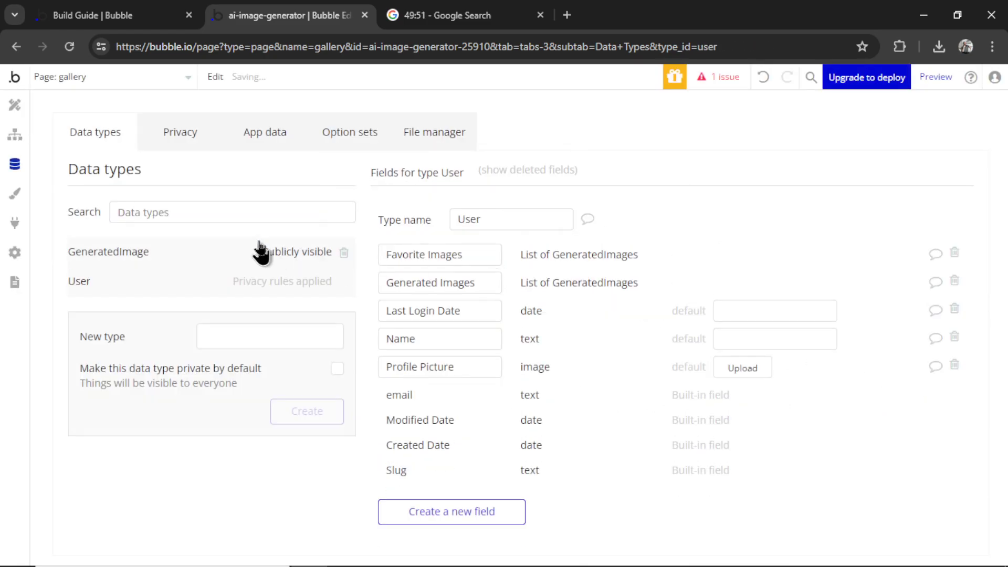
Add a Text element below the gallery cell's icons with 10 px left and right margins
left_click(15, 109)
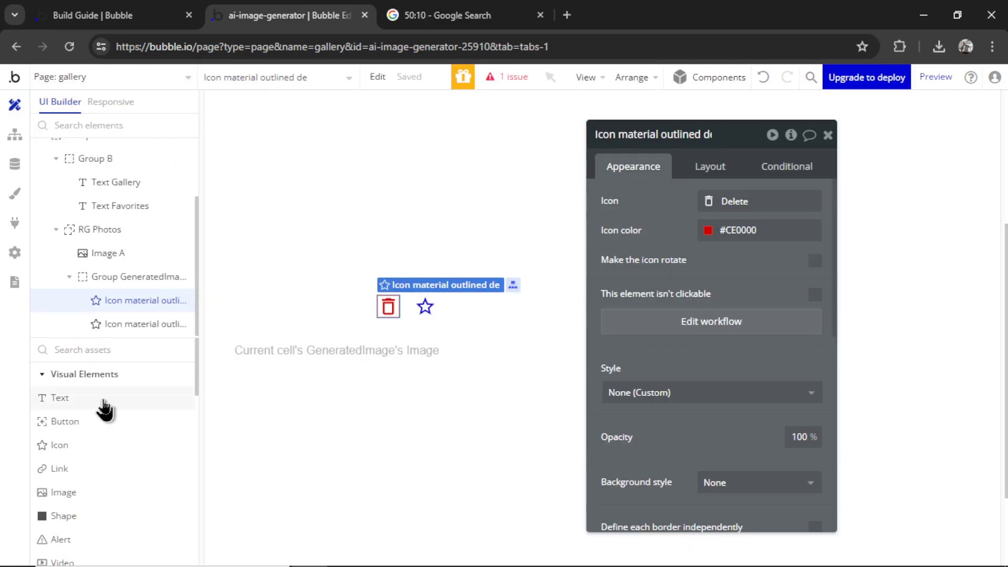
left_click(104, 402)
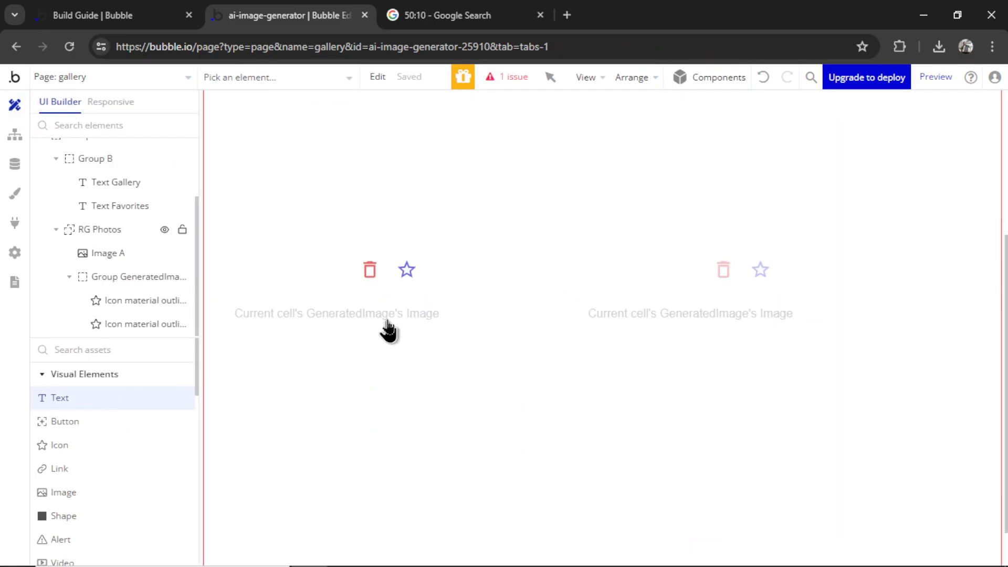
left_click(314, 304)
left_click(708, 167)
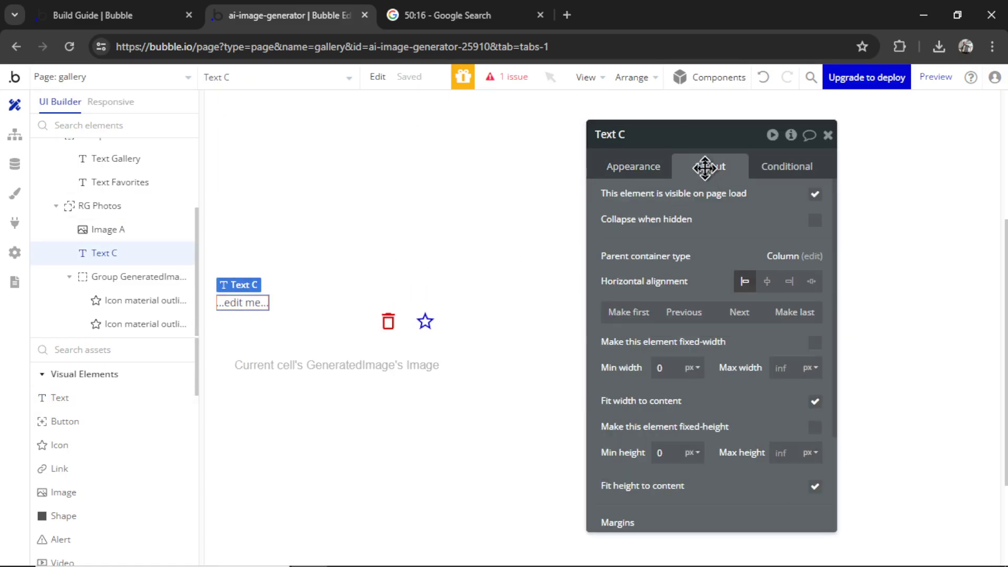
left_click(739, 314)
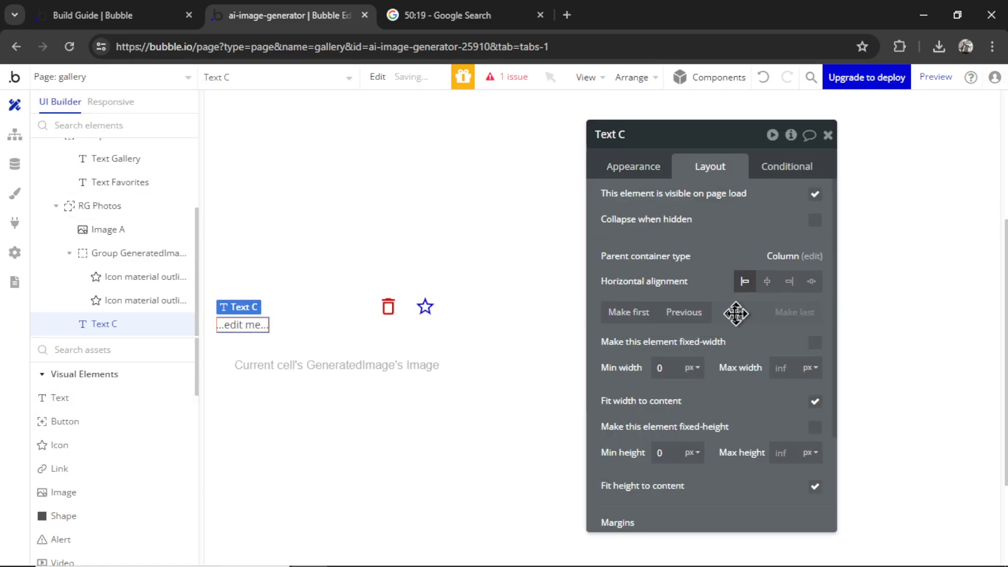
scroll(746, 367, "down", 3)
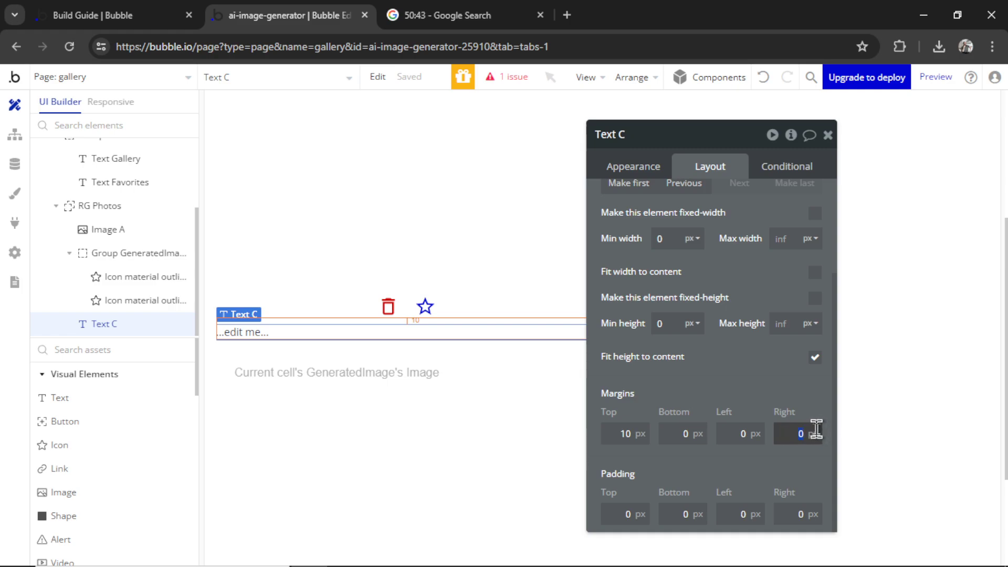
left_click(790, 431)
type("10")
left_click(730, 434)
type("10")
left_click(758, 384)
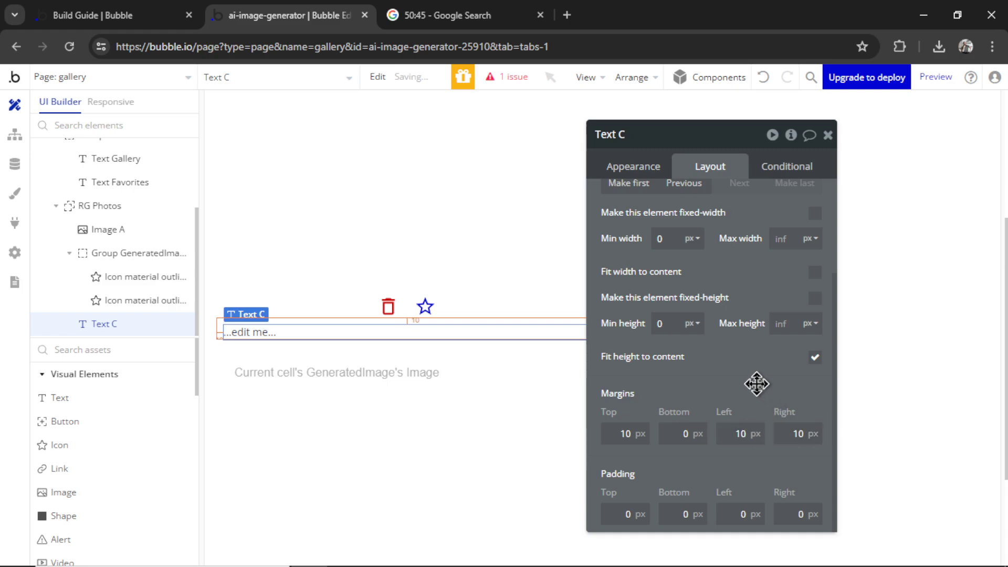
Make the text show Current cell's GeneratedImage's Prompt and preview the gallery page
left_click(642, 166)
scroll(745, 279, "down", 2)
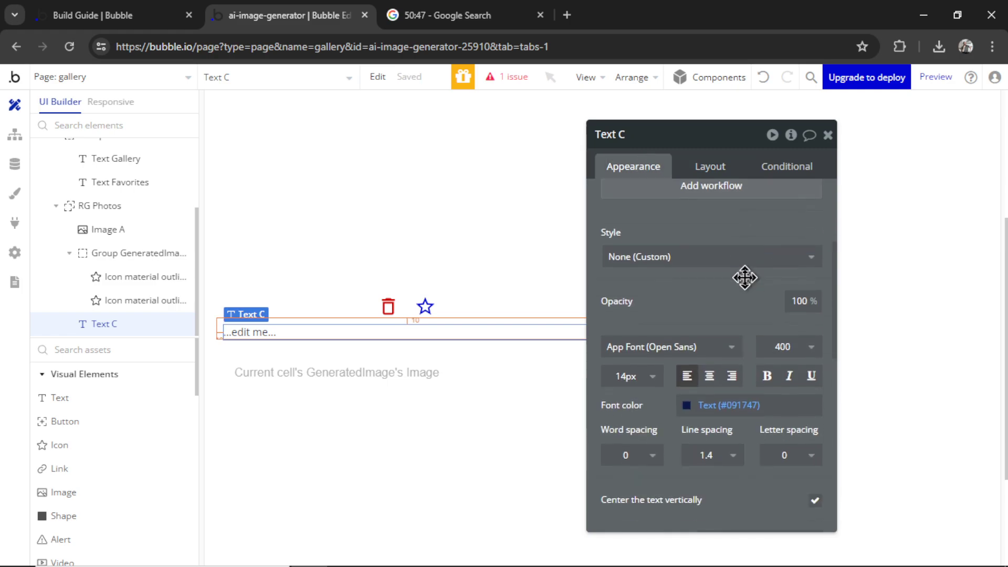
scroll(703, 251, "up", 5)
left_click(691, 209)
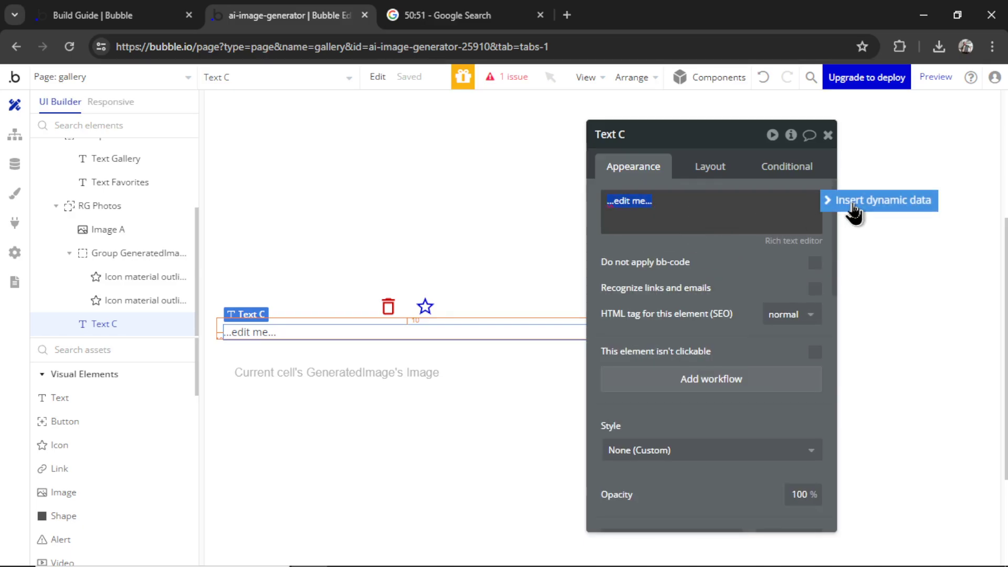
left_click(826, 202)
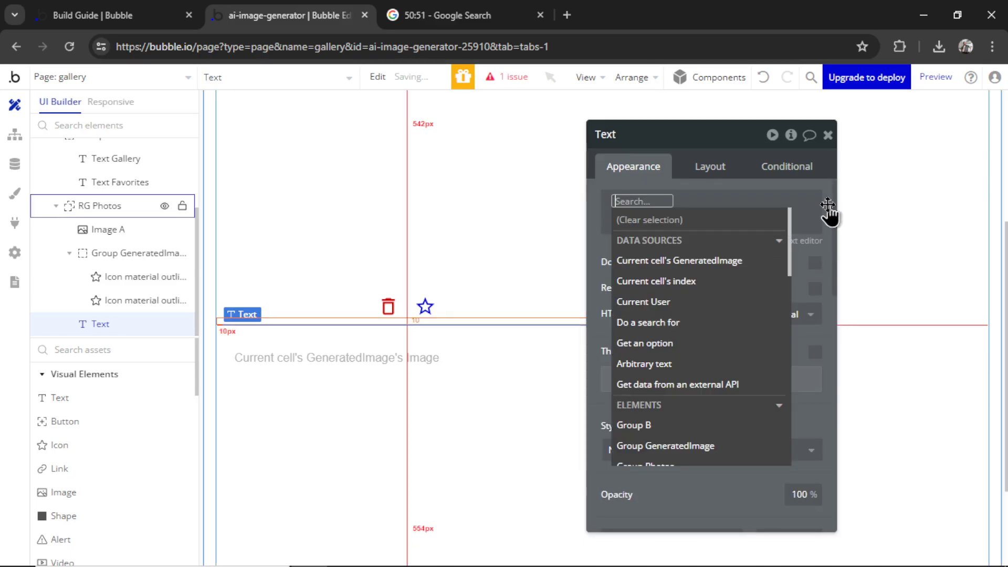
left_click(740, 263)
left_click(792, 322)
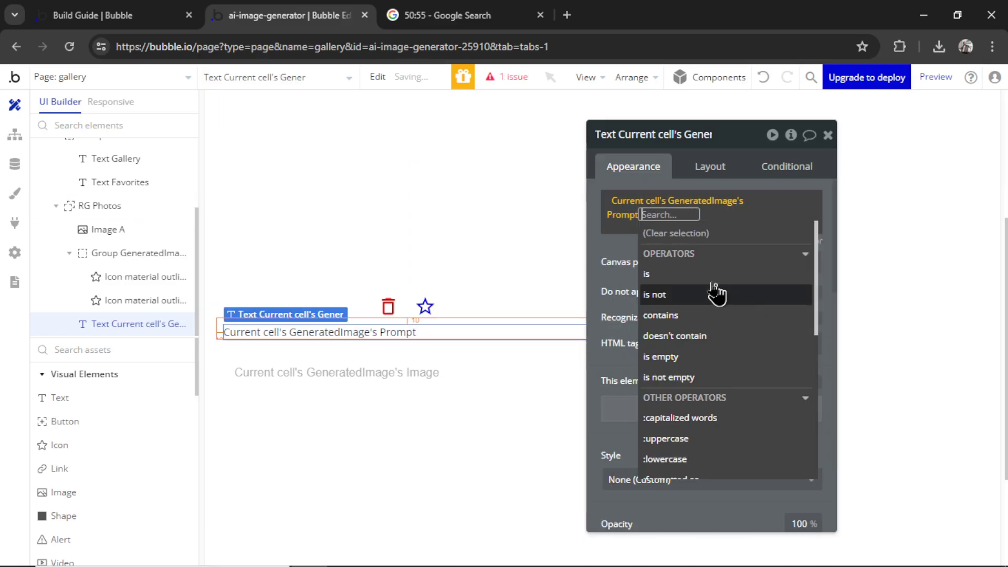
left_click(927, 88)
left_click(936, 78)
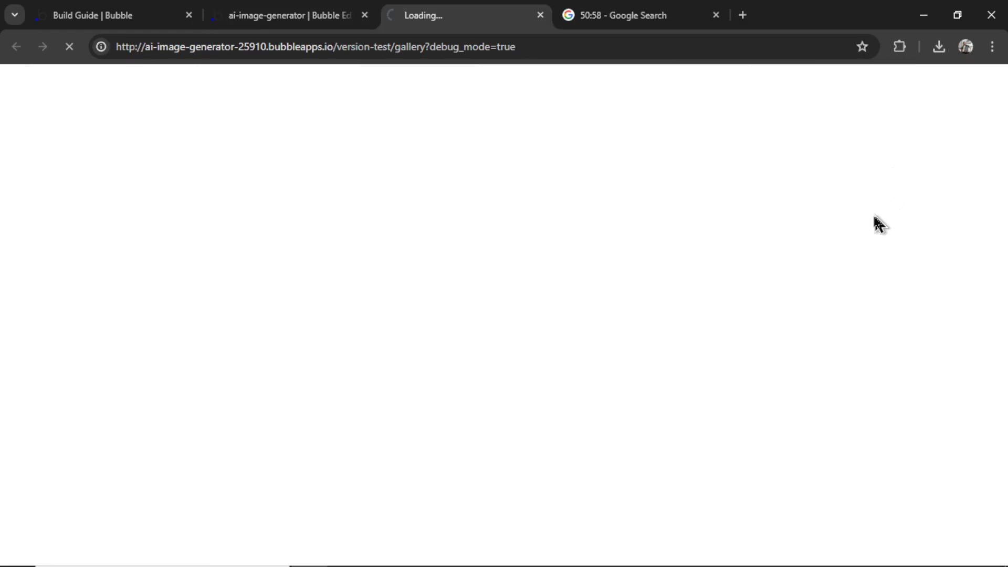
Center-align the prompt text under the icons and reload the preview showing the hippo caption
scroll(431, 289, "down", 3)
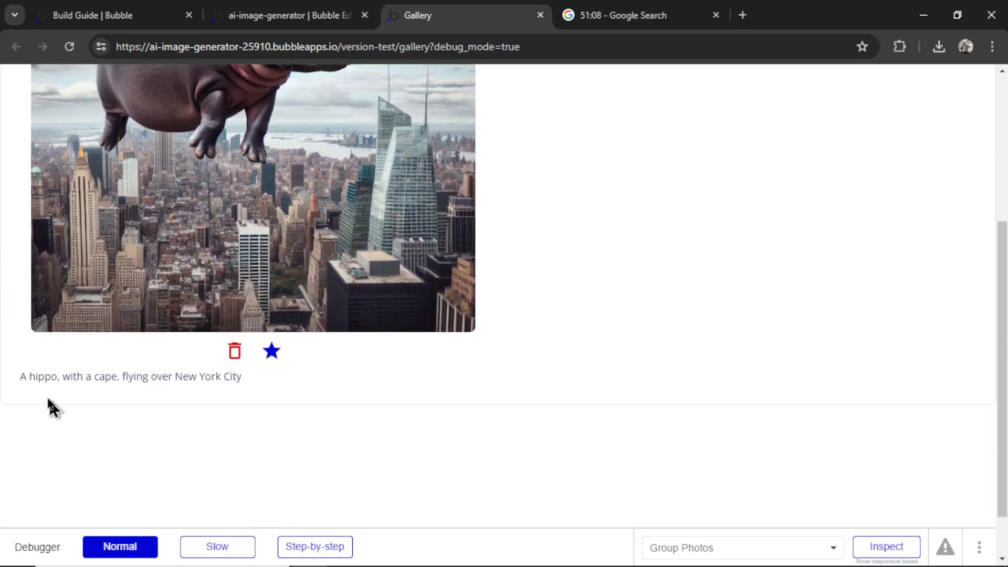
left_click_drag(21, 377, 266, 392)
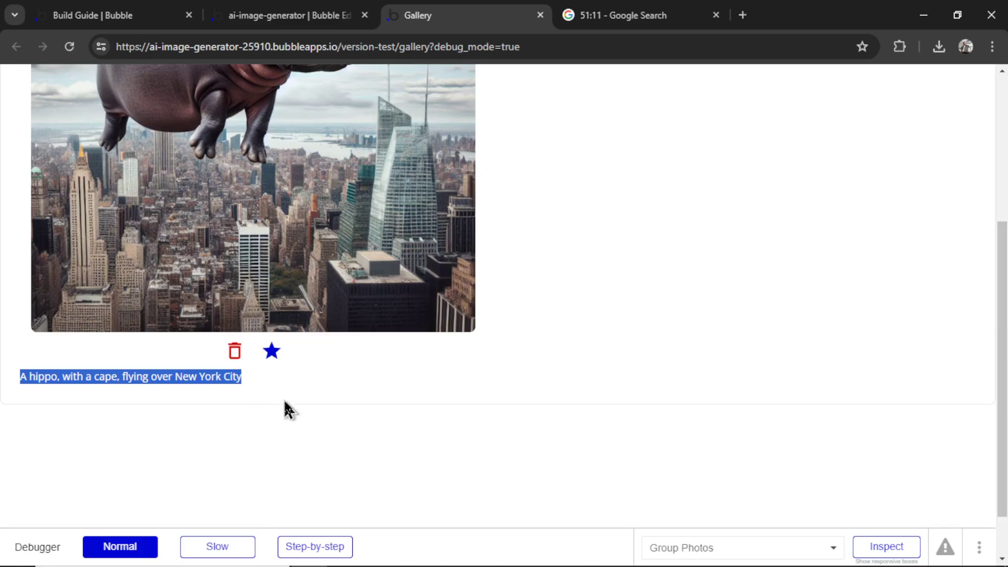
left_click(347, 404)
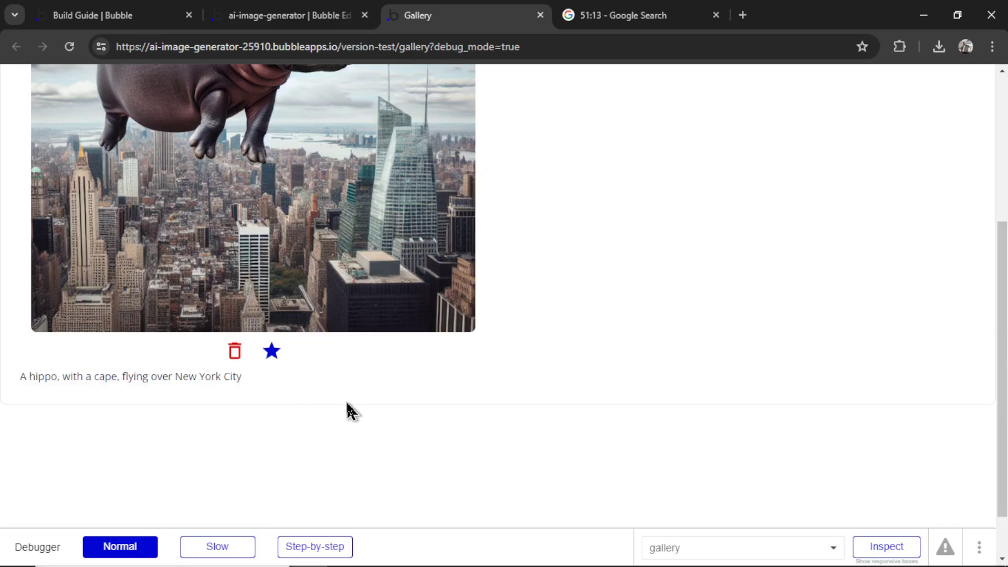
left_click(281, 8)
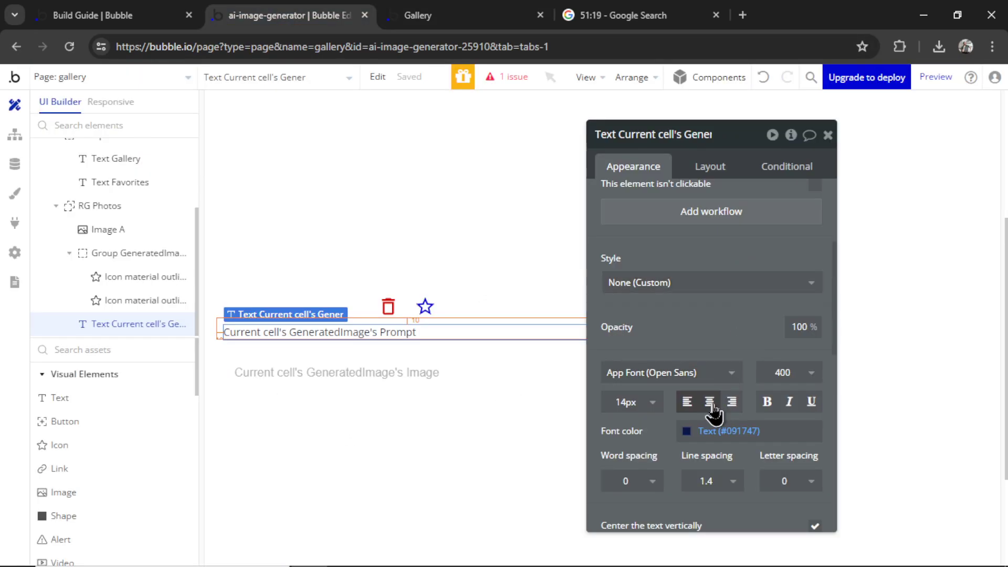
left_click(710, 402)
left_click(462, 10)
key("F5")
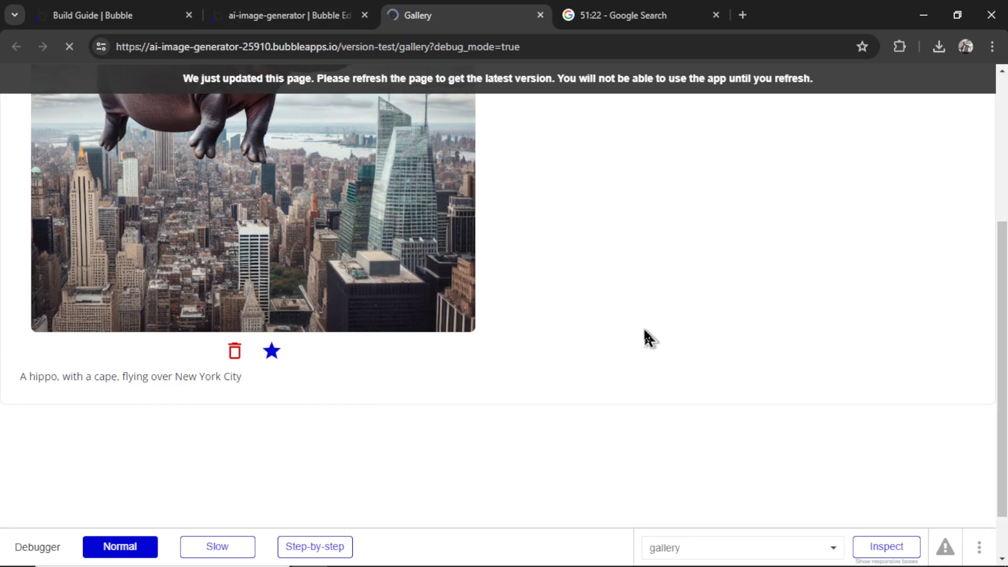
key("ctrl+shift+Tab")
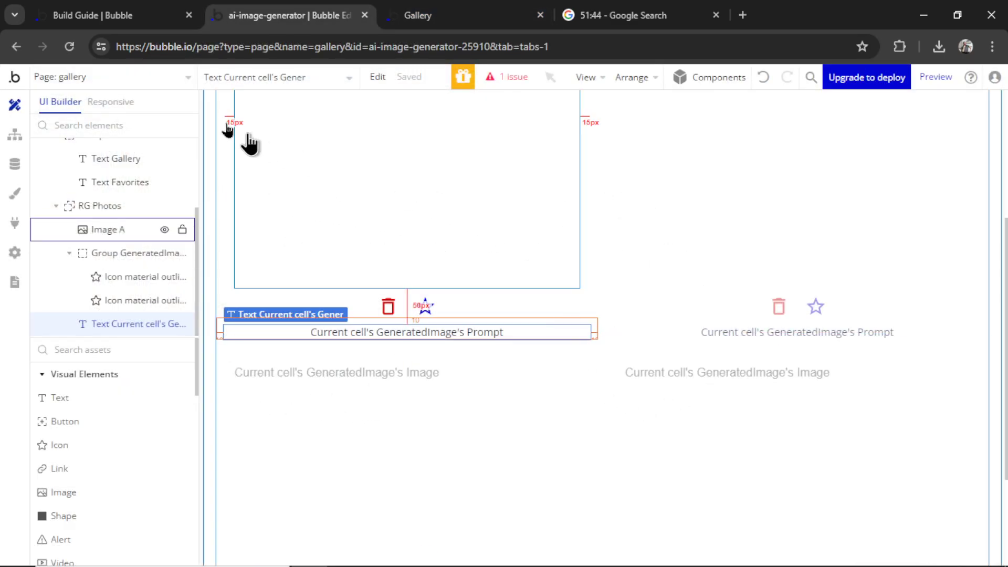
Generate a User Profile page with AI from 'ai image generator, black and white, modern font'
left_click(143, 84)
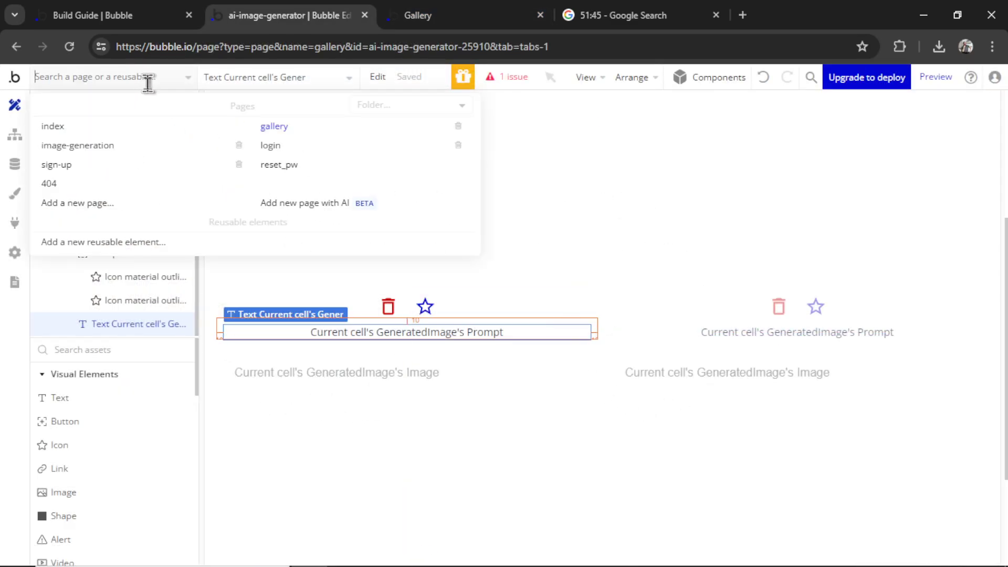
left_click(320, 202)
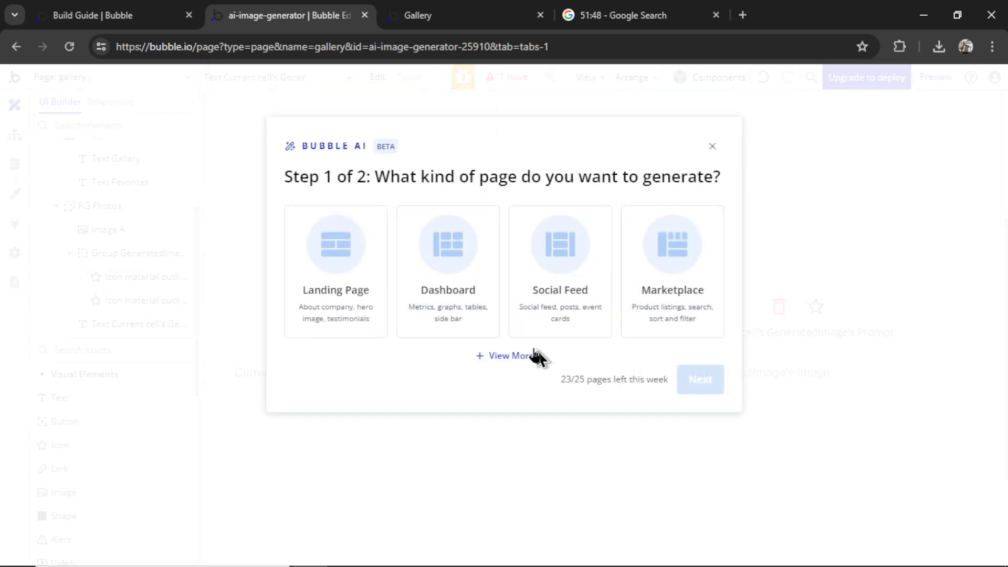
left_click(509, 357)
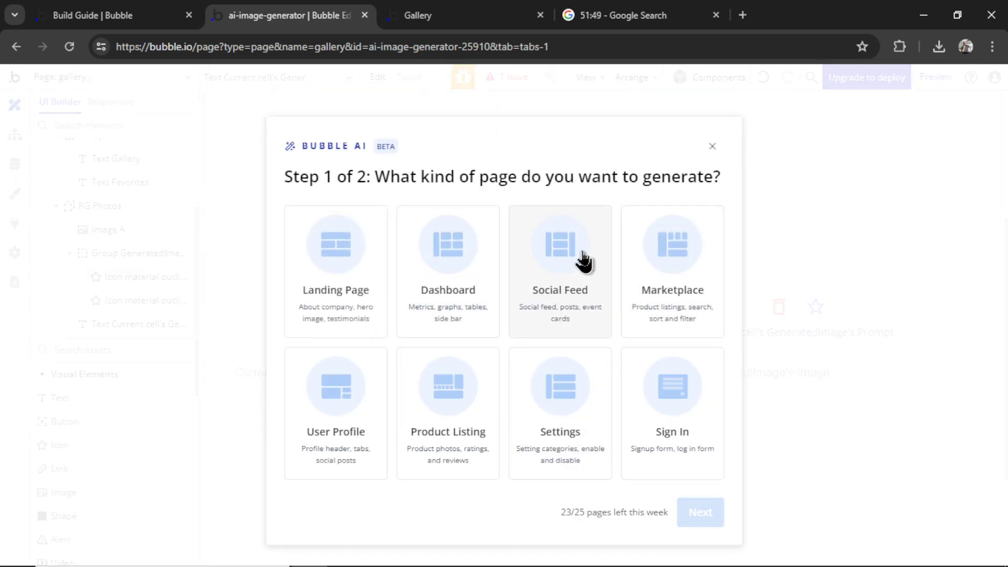
left_click(335, 407)
left_click(700, 518)
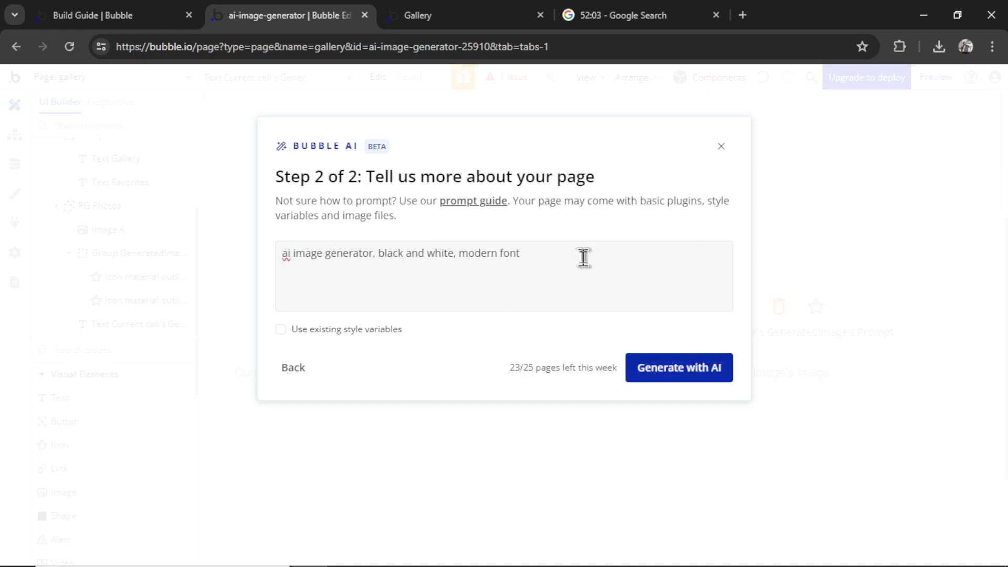
left_click_drag(583, 257, 271, 262)
left_click(616, 267)
left_click(680, 376)
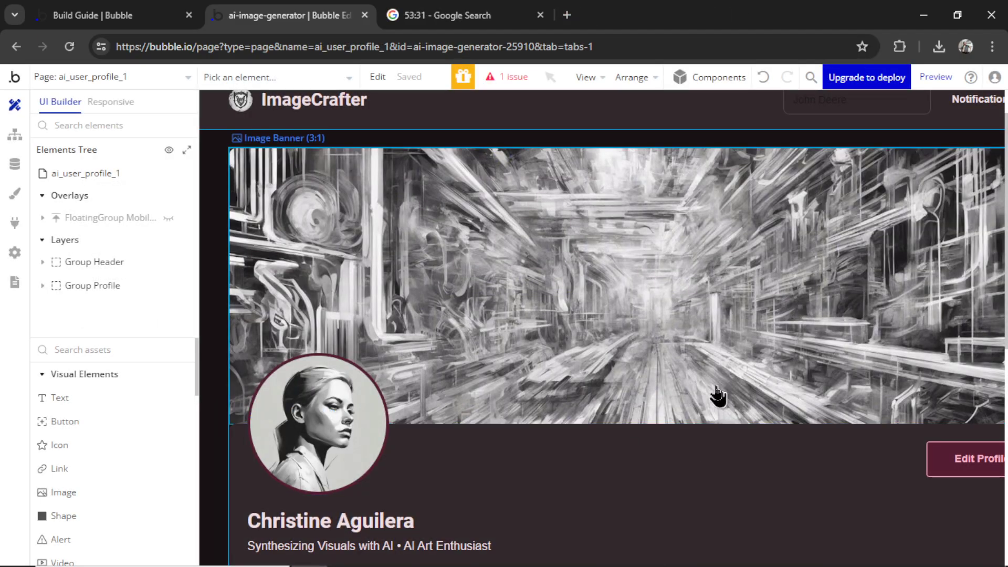
Replace the sample profile name with Current User's Name
scroll(404, 457, "down", 2)
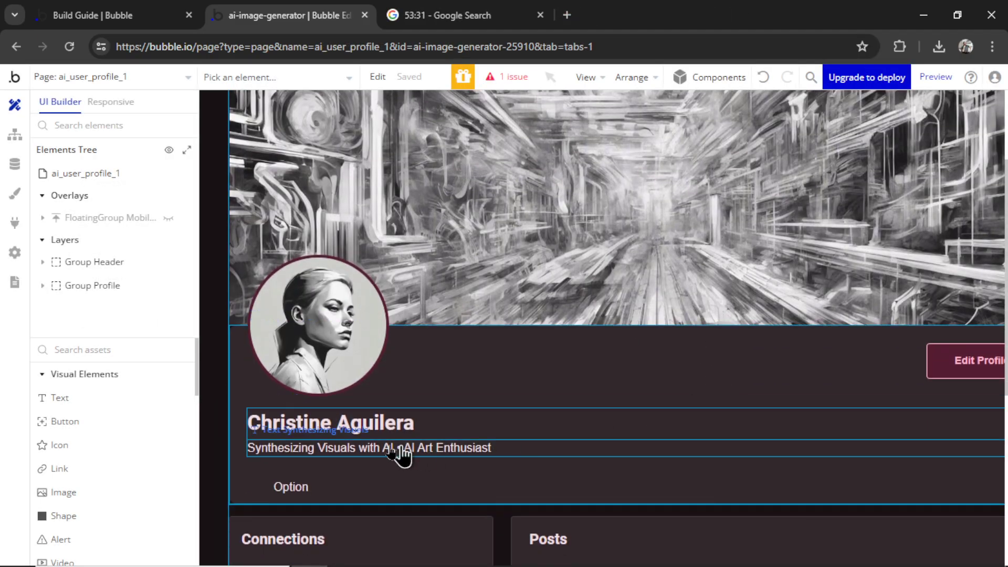
double_click(361, 435)
left_click(702, 232)
key("ctrl+a")
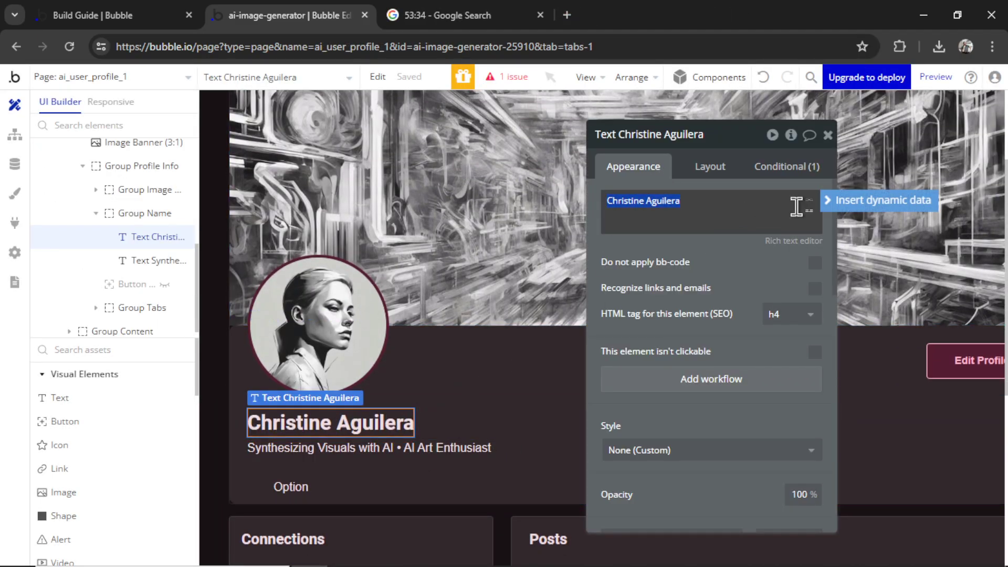
key("BackSpace")
left_click(750, 225)
left_click(680, 282)
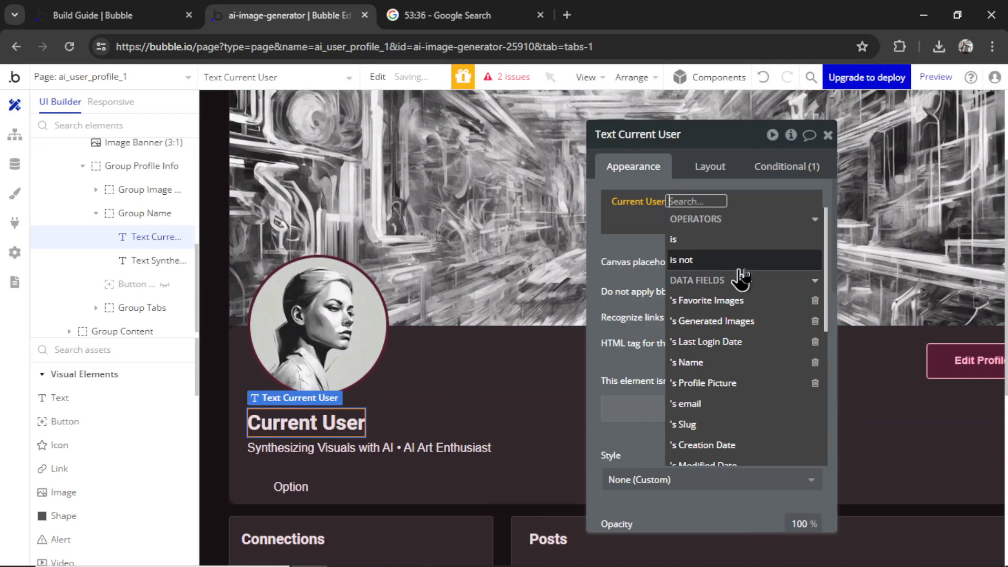
left_click(742, 362)
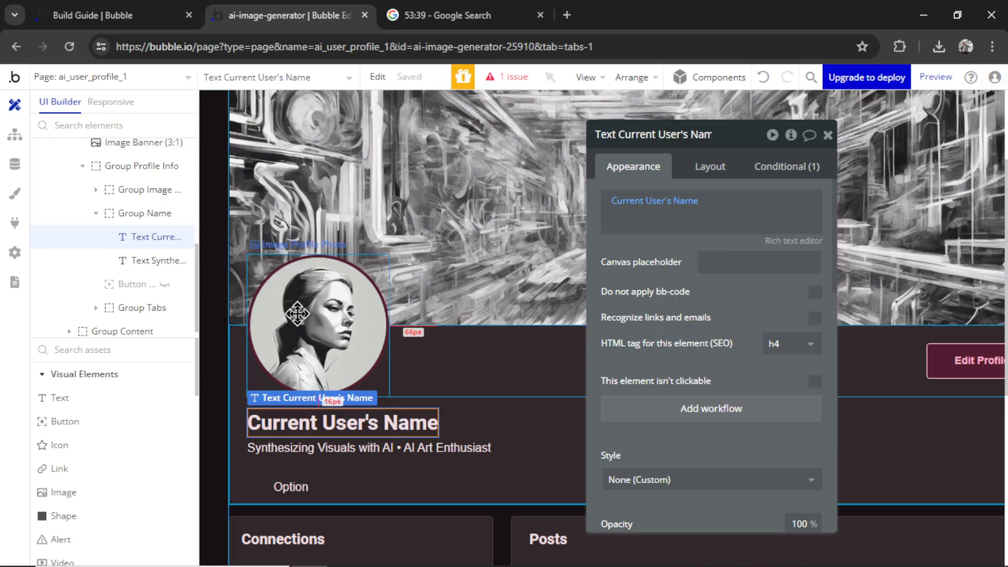
Set the profile photo's dynamic image to Current User's Profile Picture
left_click(336, 378)
left_click(761, 277)
key("ctrl+a")
key("BackSpace")
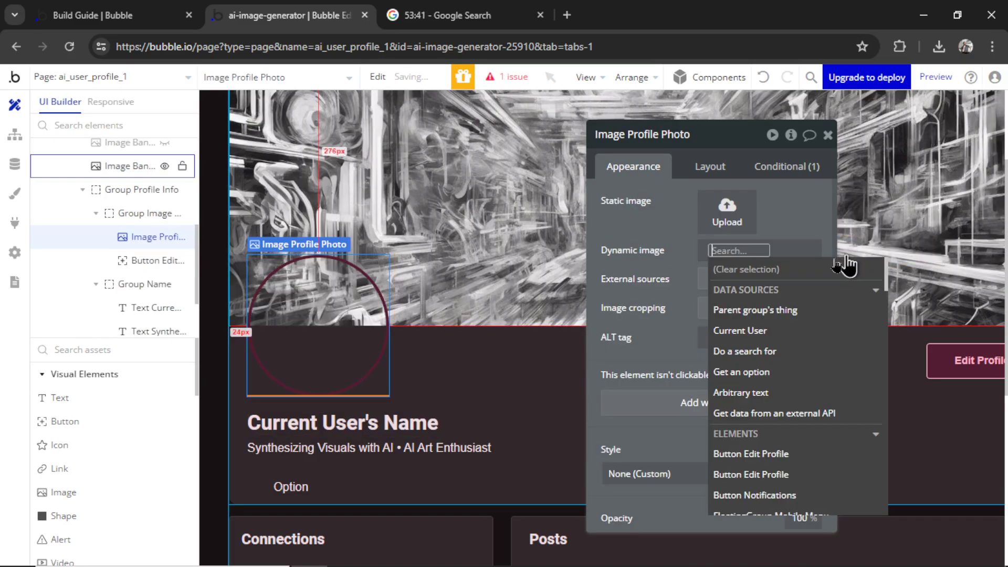
left_click(774, 330)
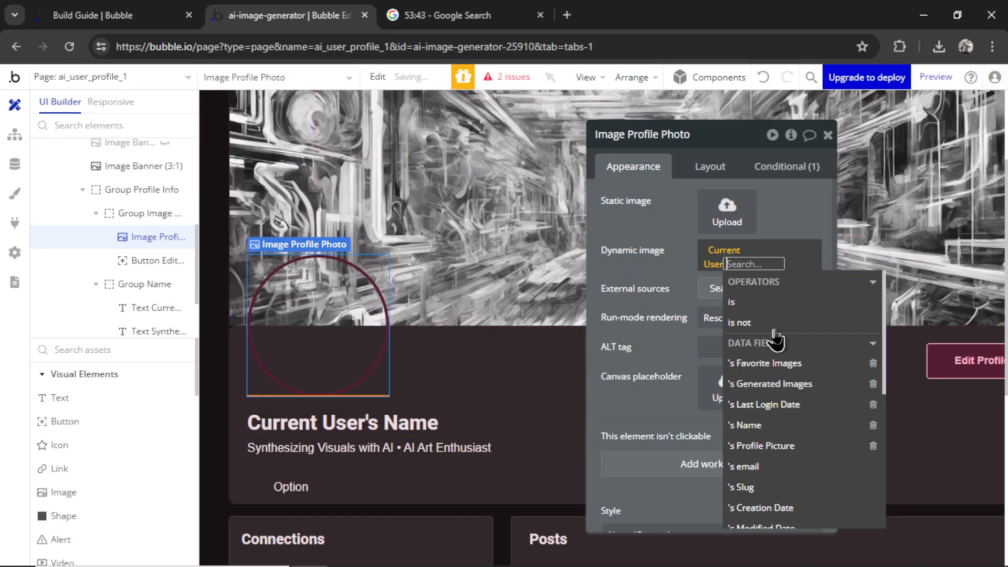
left_click(802, 450)
left_click(702, 279)
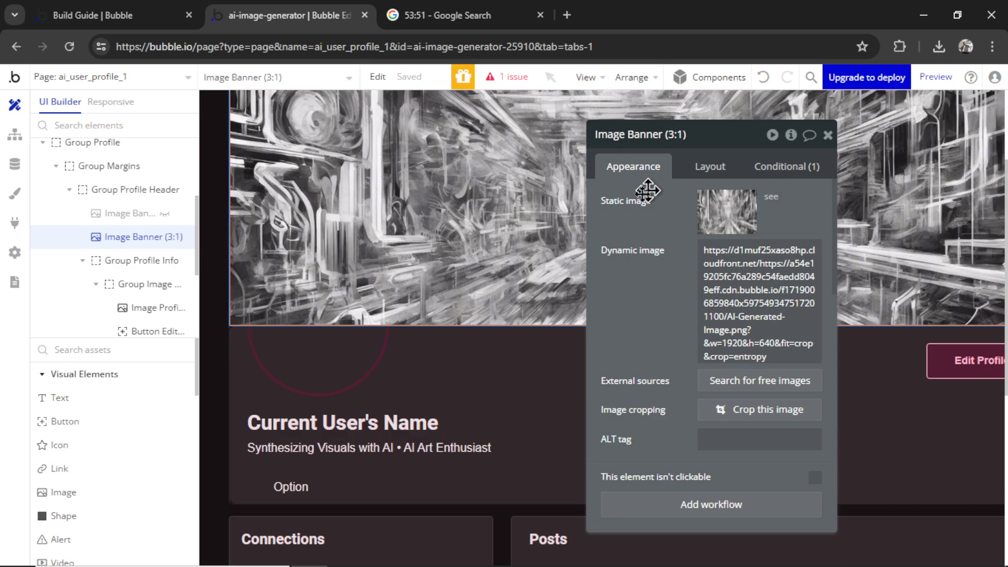
Set the banner to Current User's Generated Images:last item's Image with Zoom rendering, then preview
left_click(758, 251)
key("ctrl+a")
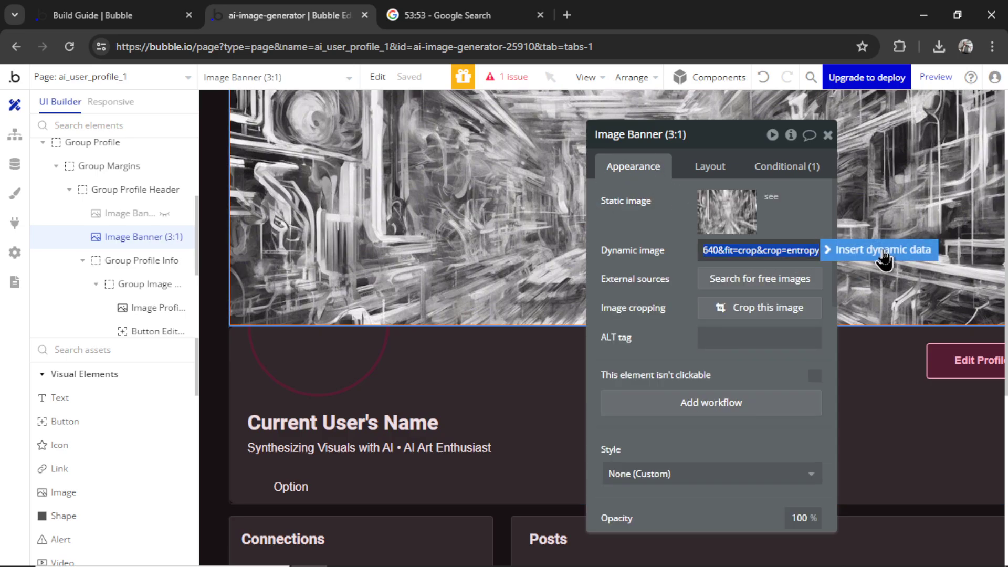
left_click(882, 251)
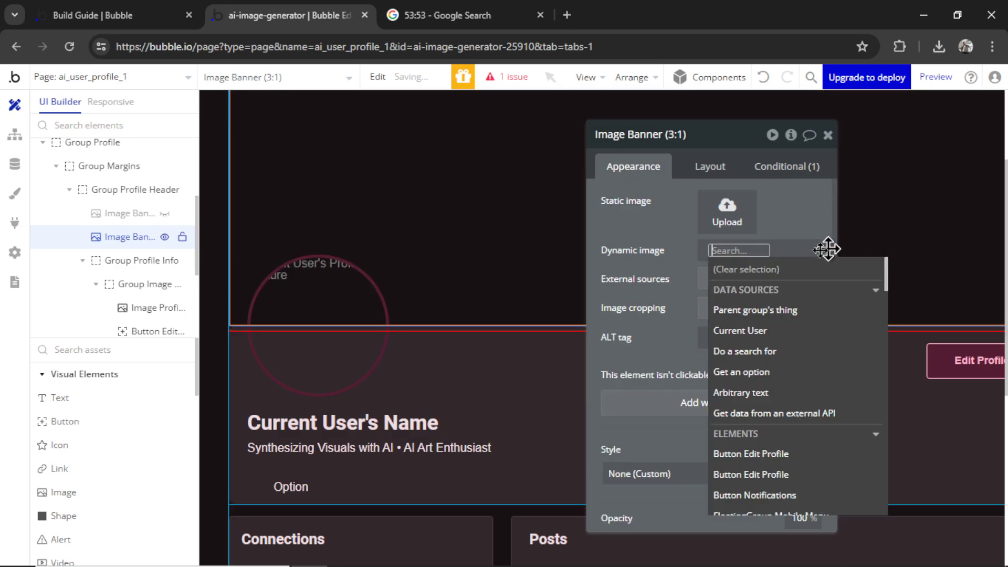
left_click(789, 336)
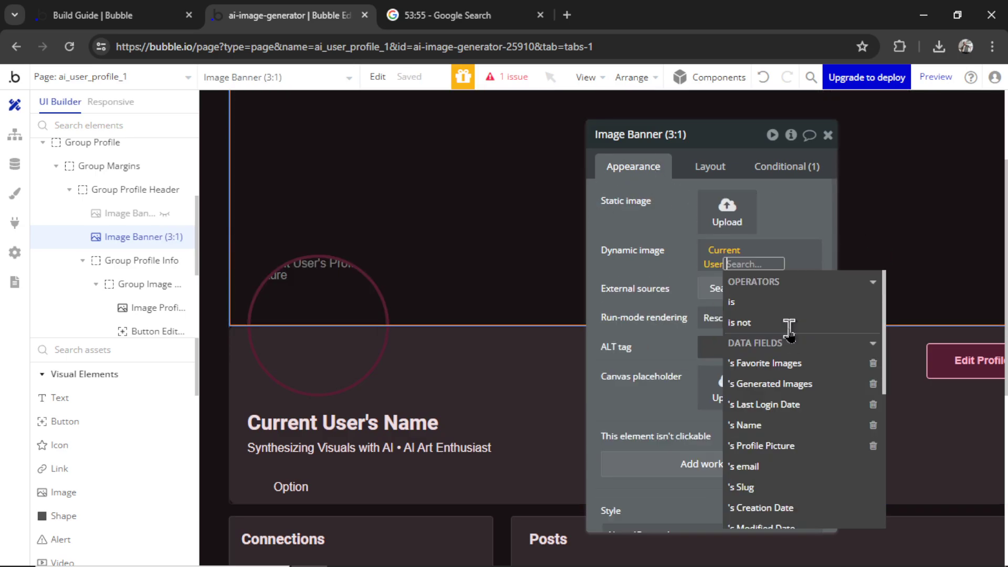
left_click(806, 392)
left_click(791, 386)
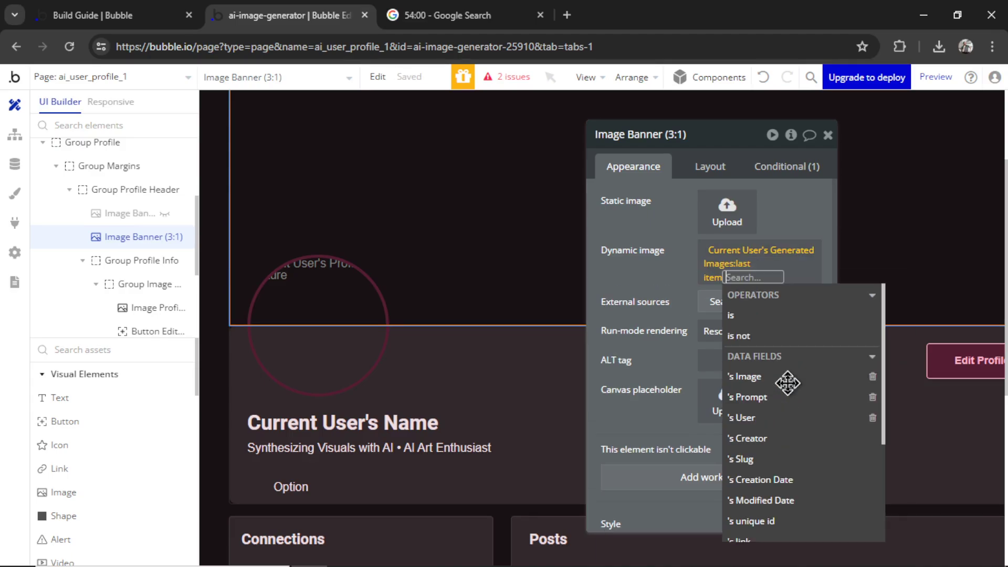
left_click(795, 381)
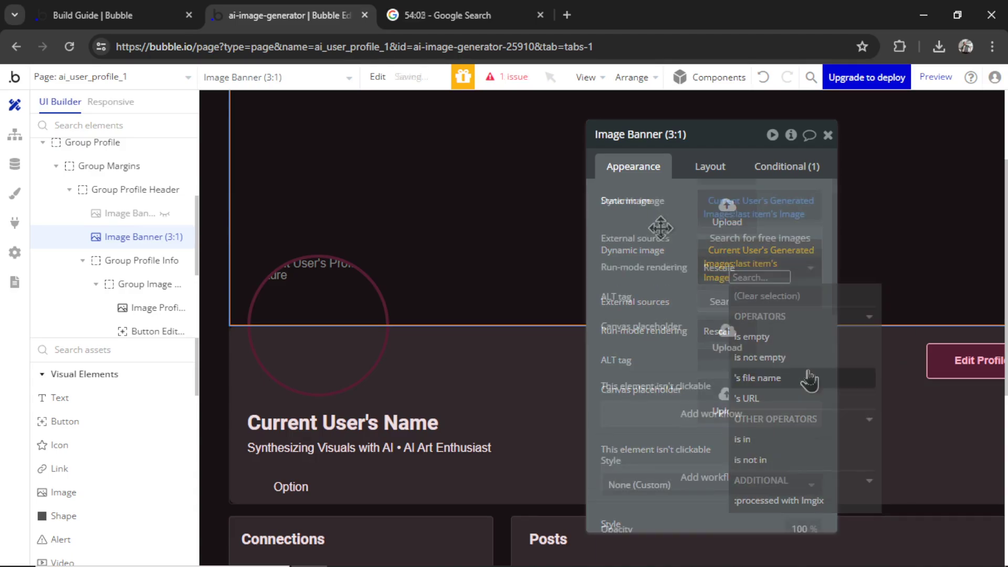
left_click(754, 271)
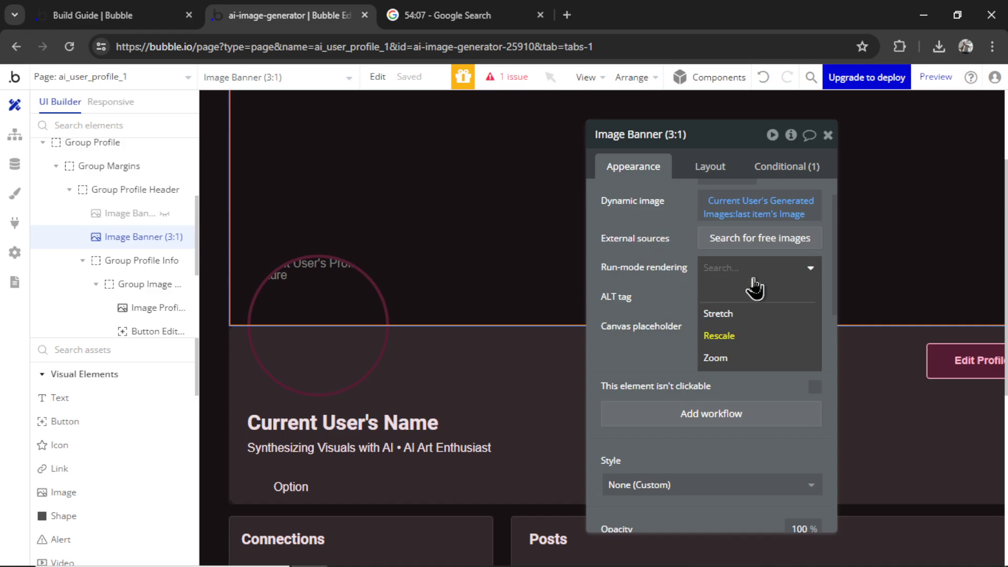
left_click(750, 360)
left_click(828, 135)
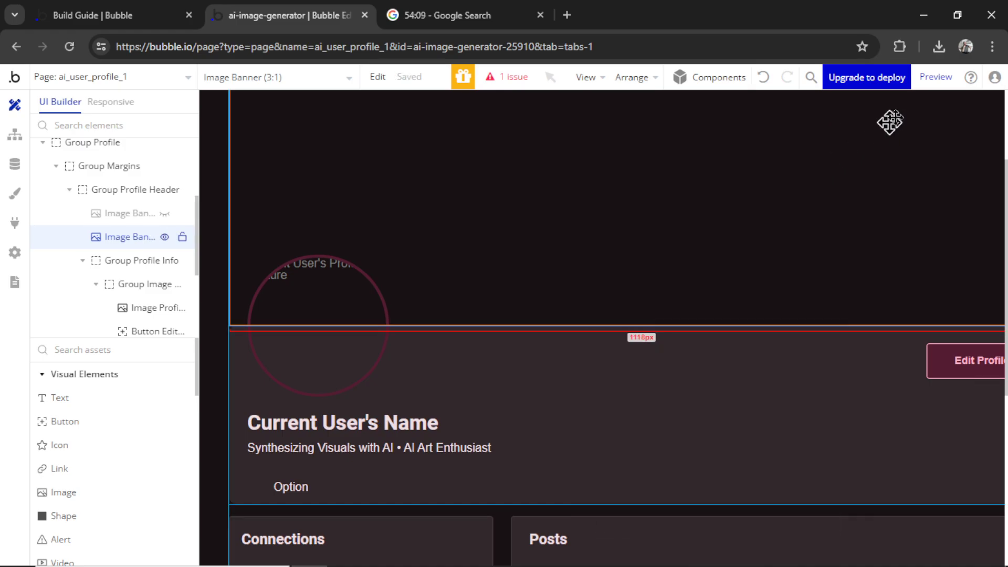
left_click(935, 79)
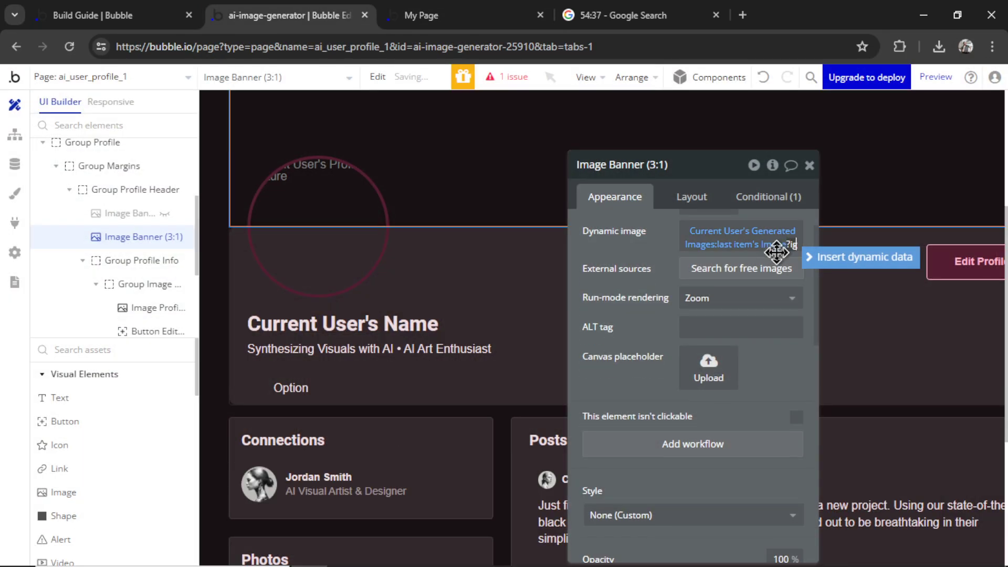
Append ?ignore_imgix to the banner's image source and check the updated preview
type("nore_imgix")
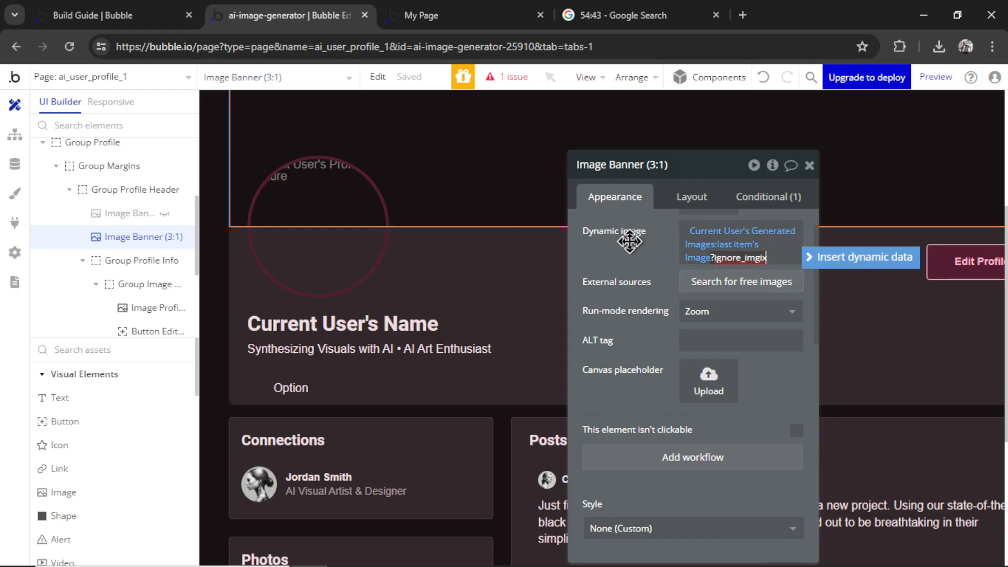
left_click(636, 239)
left_click(482, 12)
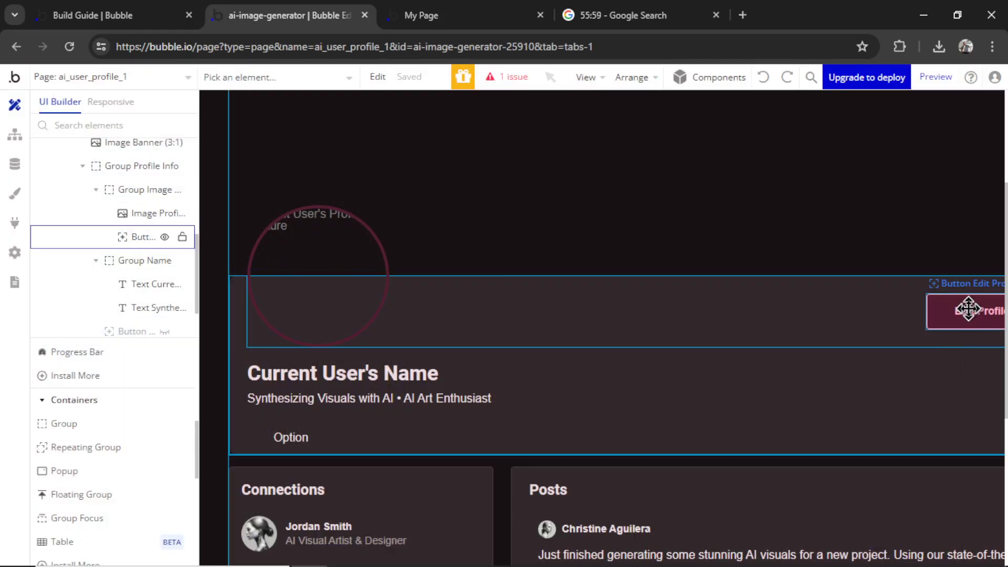
Delete the Edit Profile button and add an Edit Avatar picture uploader to the profile image group
left_click(969, 309)
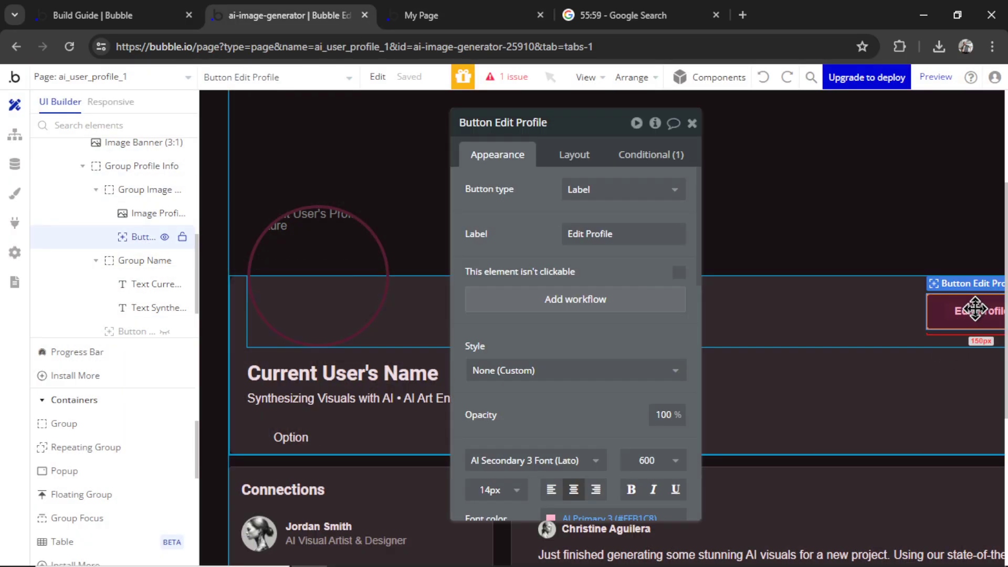
key("Delete")
scroll(115, 462, "down", 5)
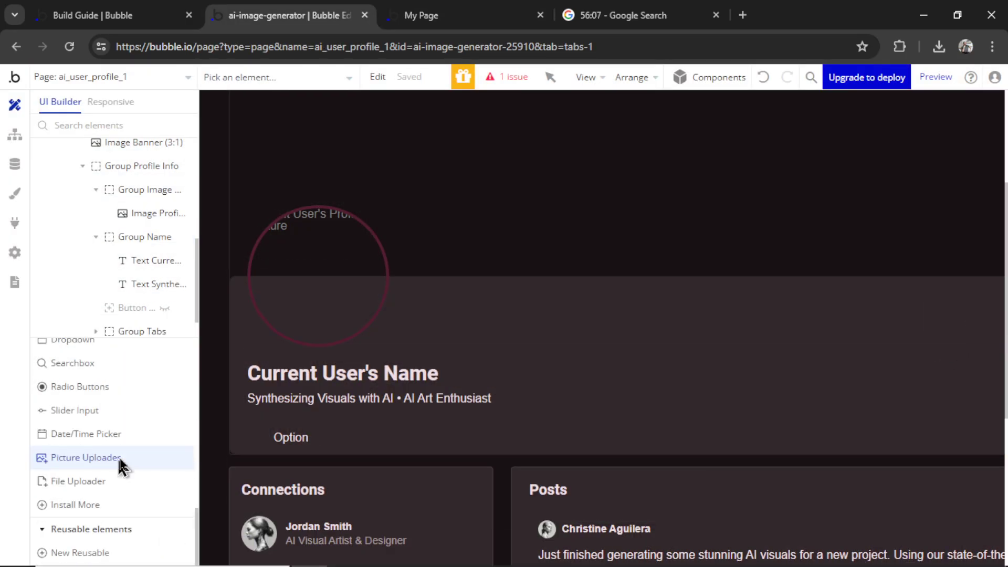
left_click(118, 459)
left_click_drag(419, 311, 518, 345)
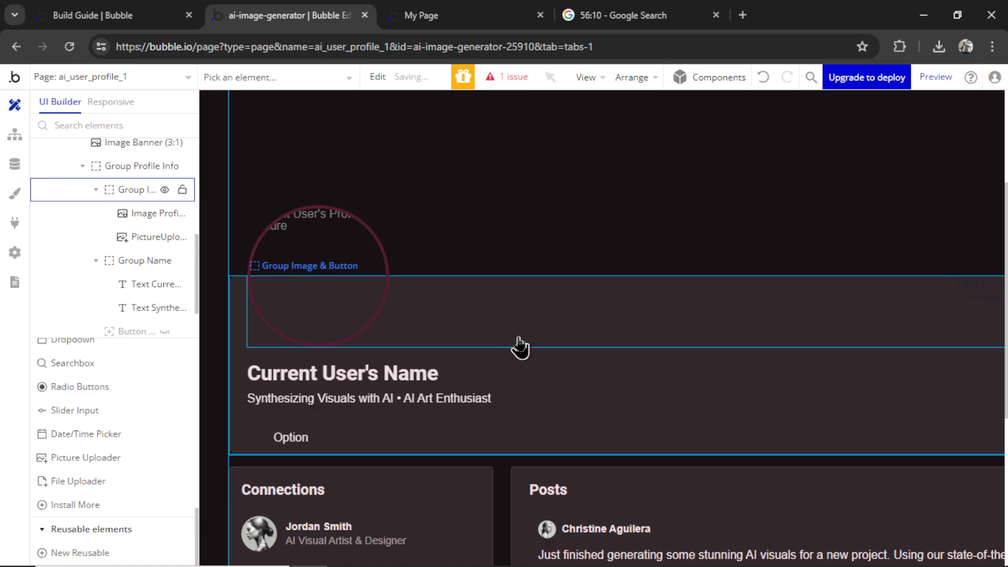
left_click(604, 126)
type("Edit Av")
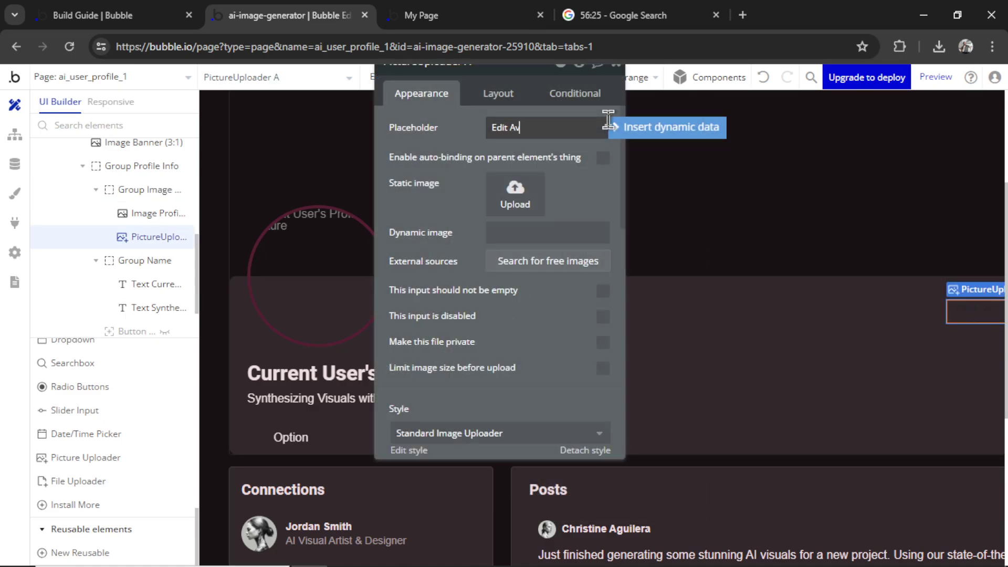
scroll(608, 120, "down", 5)
left_click(513, 236)
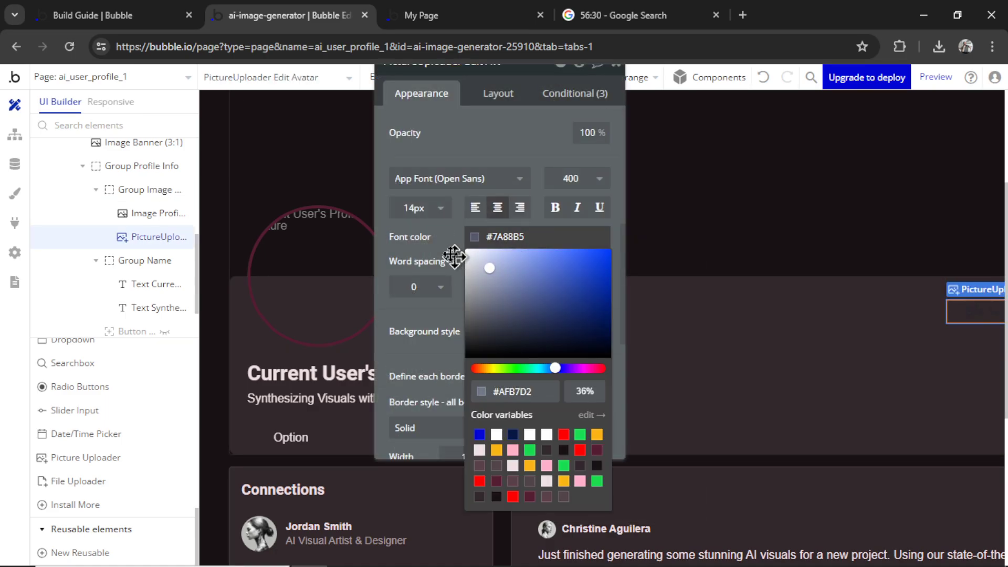
Create a workflow triggered when the Edit Avatar uploader's value changes
left_click(15, 134)
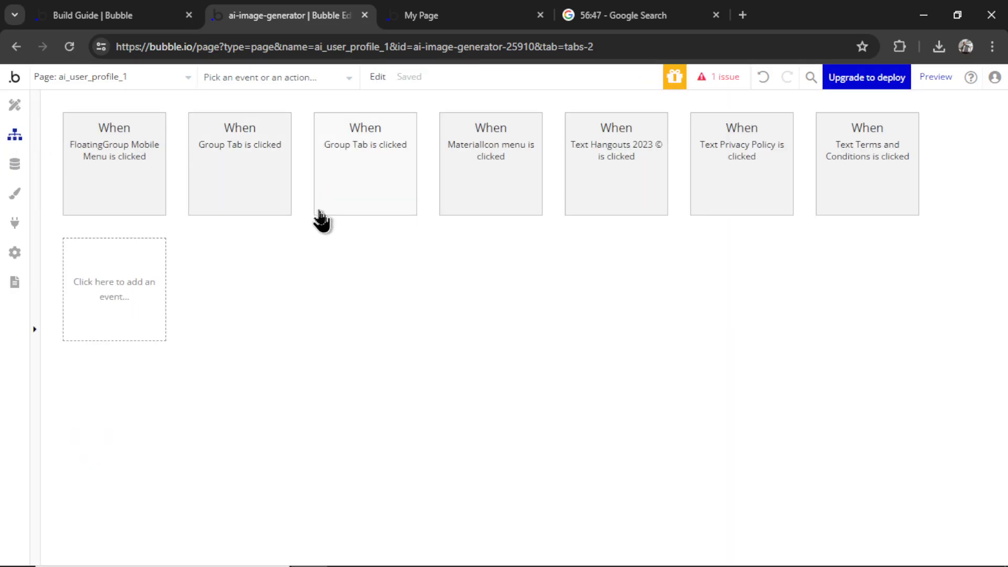
left_click(140, 283)
mouse_move(173, 409)
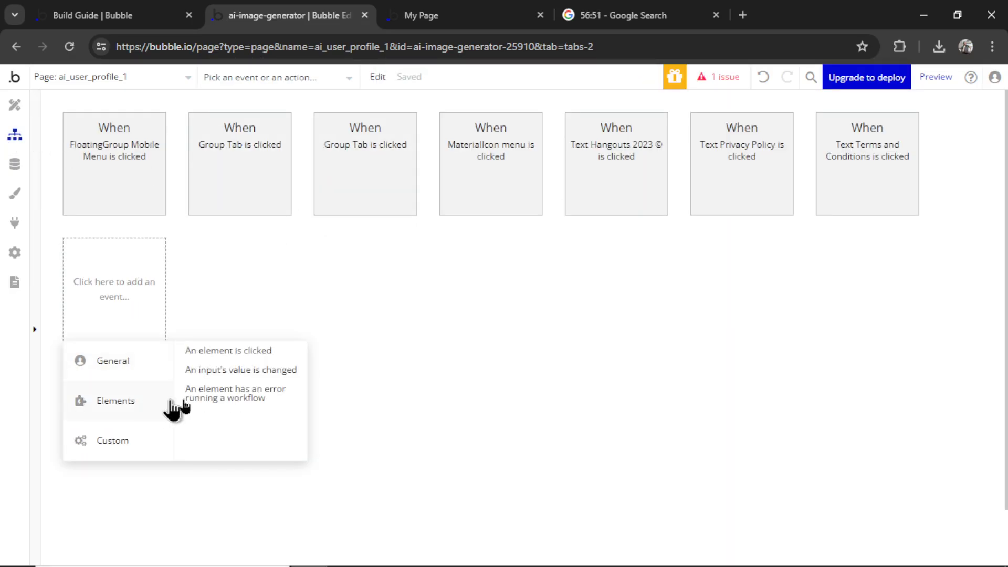
left_click(294, 373)
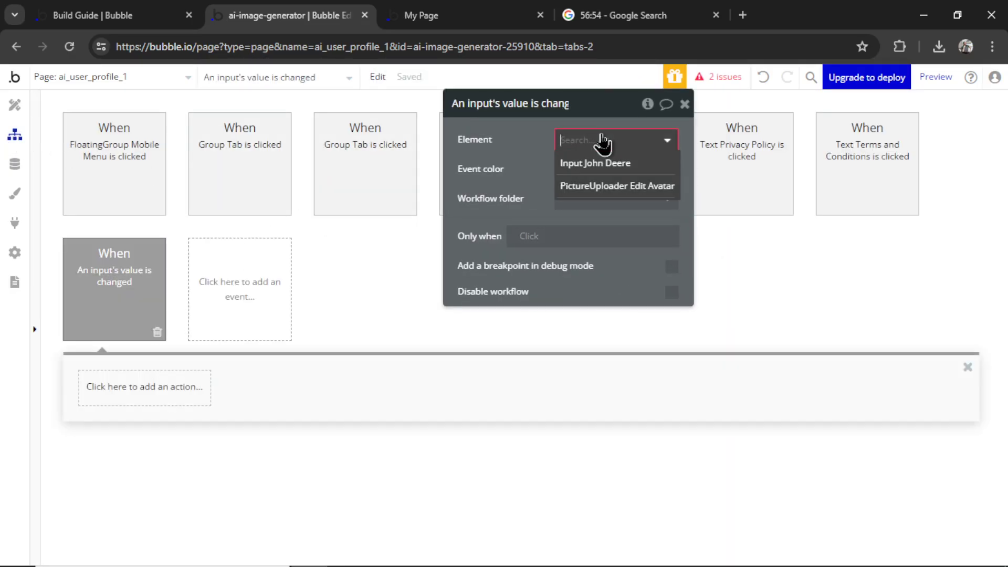
left_click(636, 189)
left_click(106, 392)
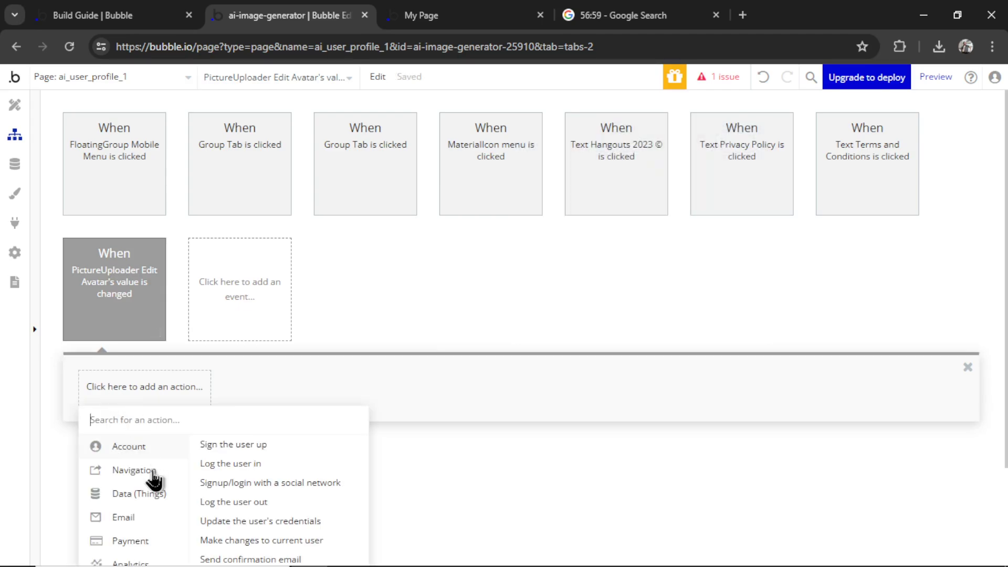
Add a Make changes step setting Current User's Profile Picture to the uploader's value
mouse_move(152, 496)
left_click(316, 464)
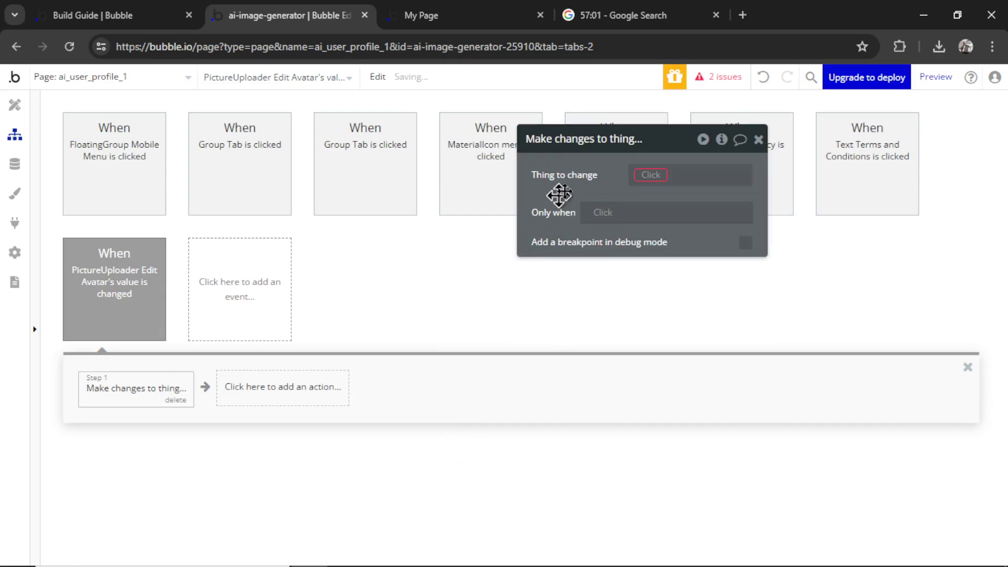
left_click(663, 178)
left_click(651, 211)
left_click(585, 178)
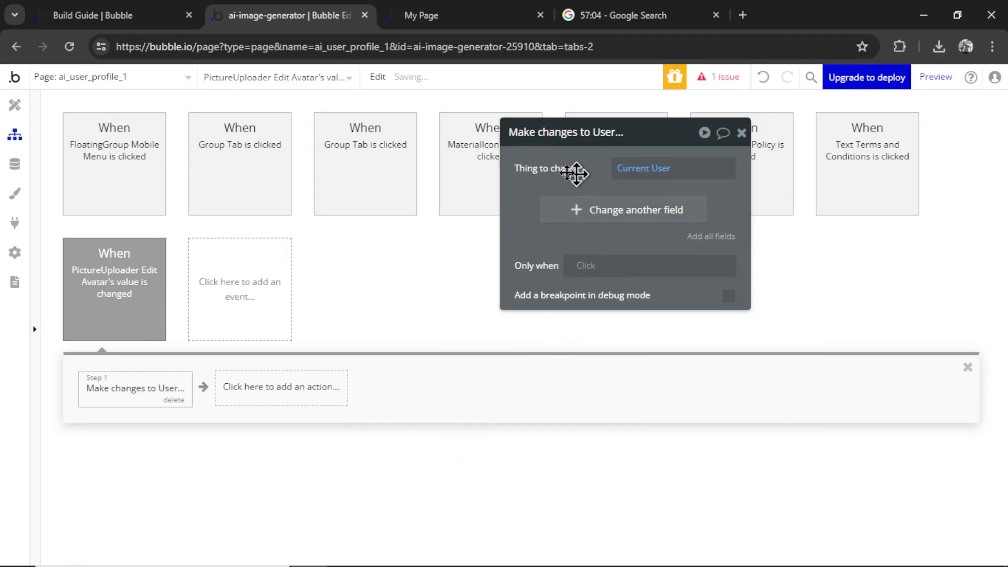
left_click(624, 210)
left_click(522, 297)
left_click(574, 197)
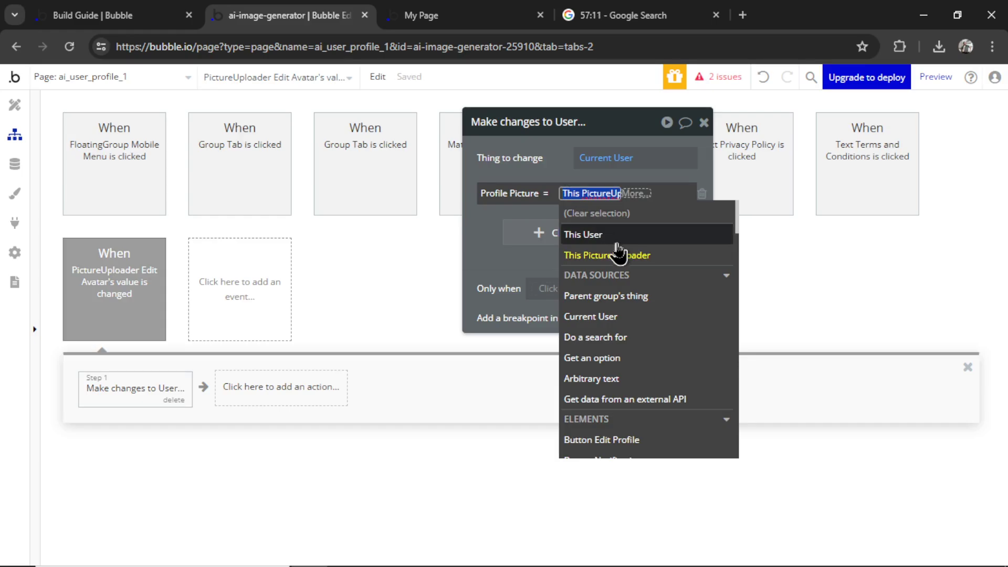
left_click(622, 255)
left_click(614, 261)
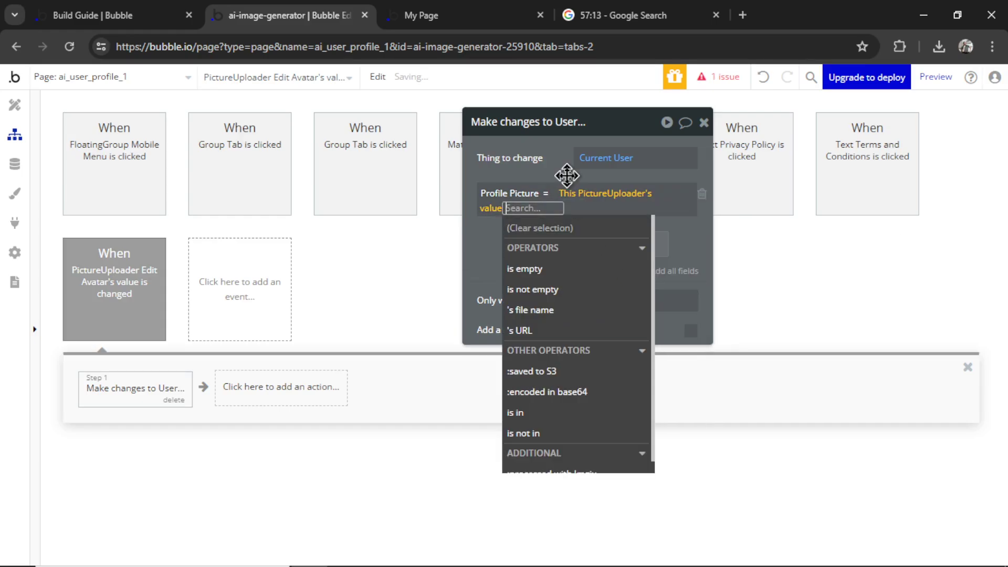
Add a Reset inputs step and switch to the live page preview
left_click(281, 387)
mouse_move(295, 446)
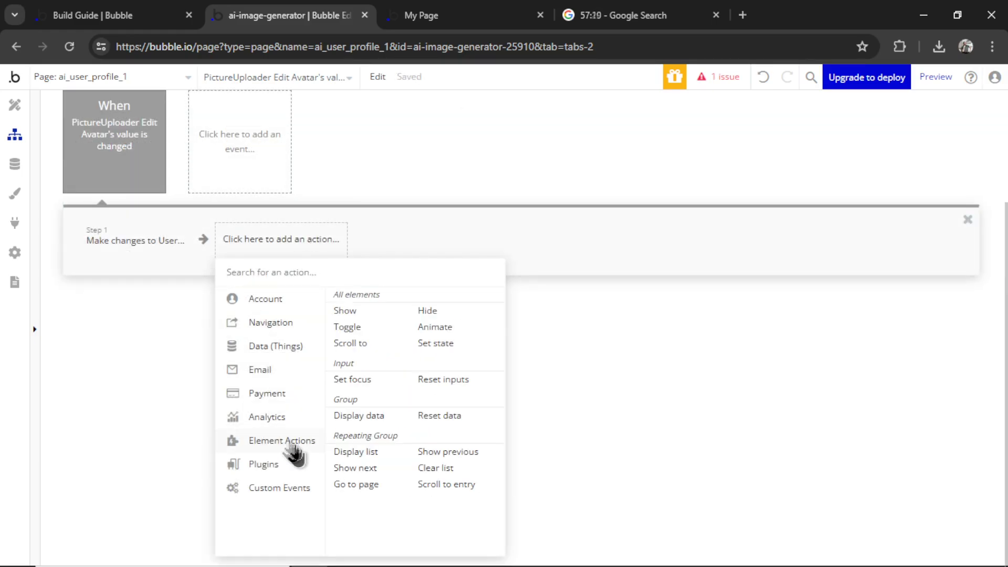
left_click(453, 380)
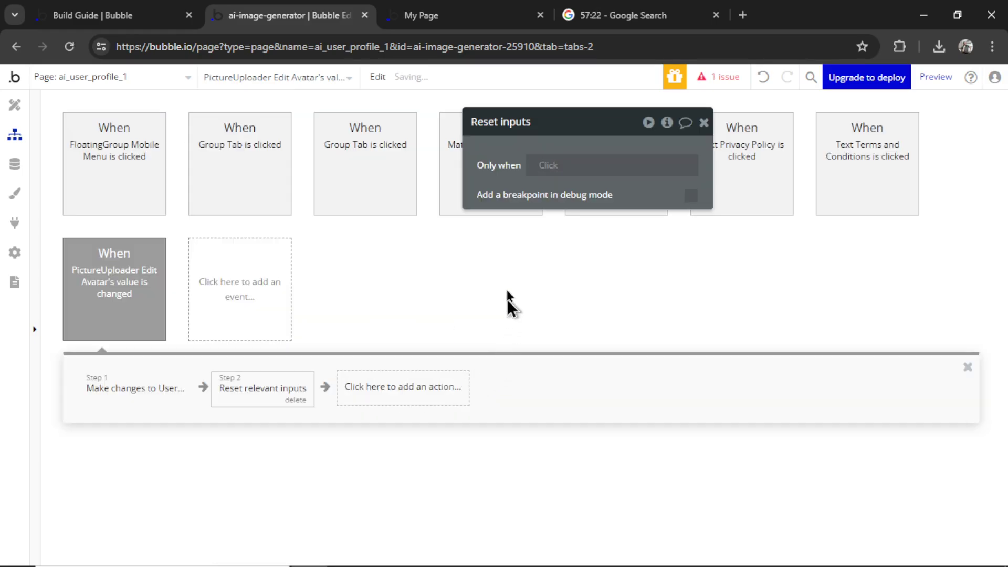
left_click(476, 10)
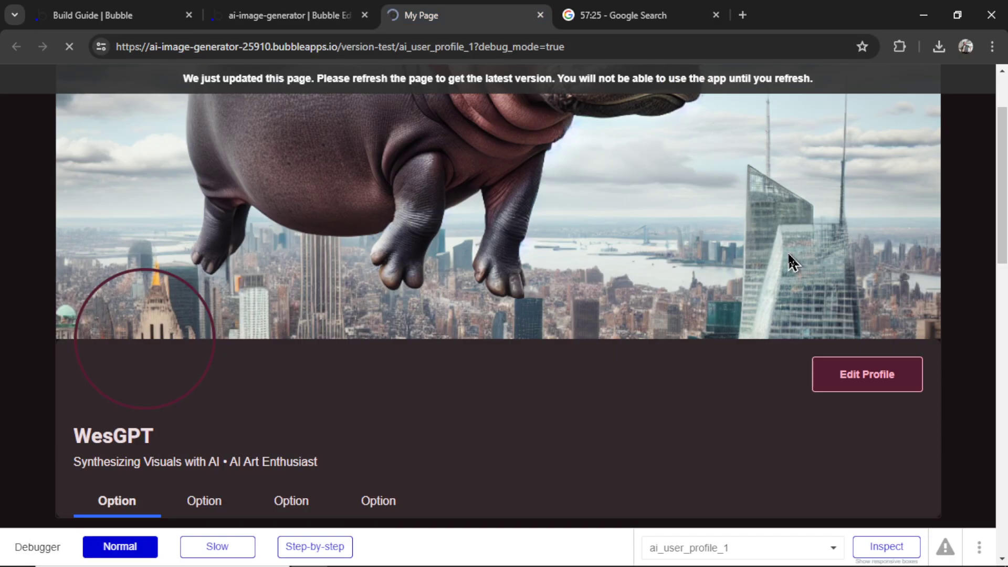
Upload channels4_profile.jpg through Edit Avatar in the live preview
left_click(876, 386)
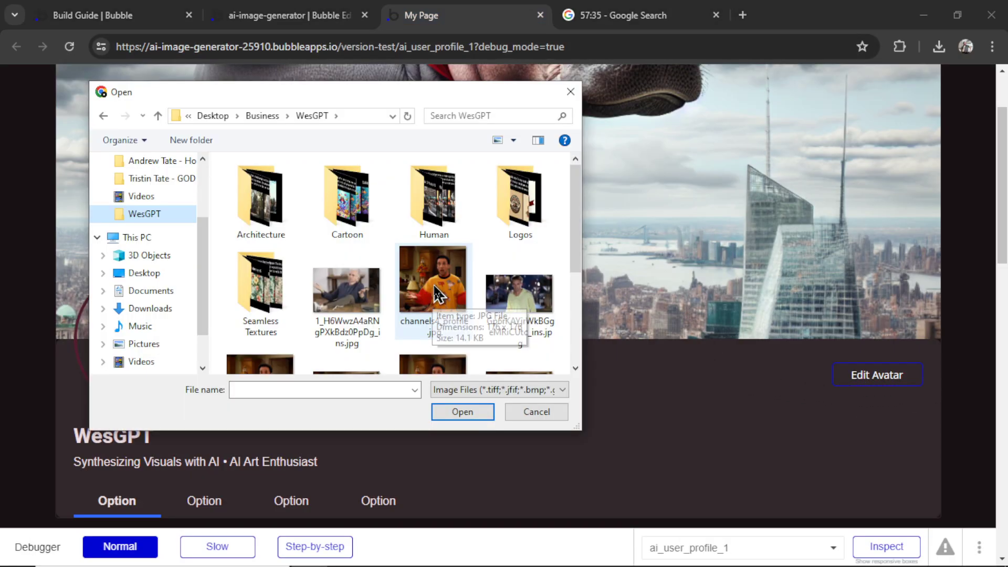
left_click(459, 328)
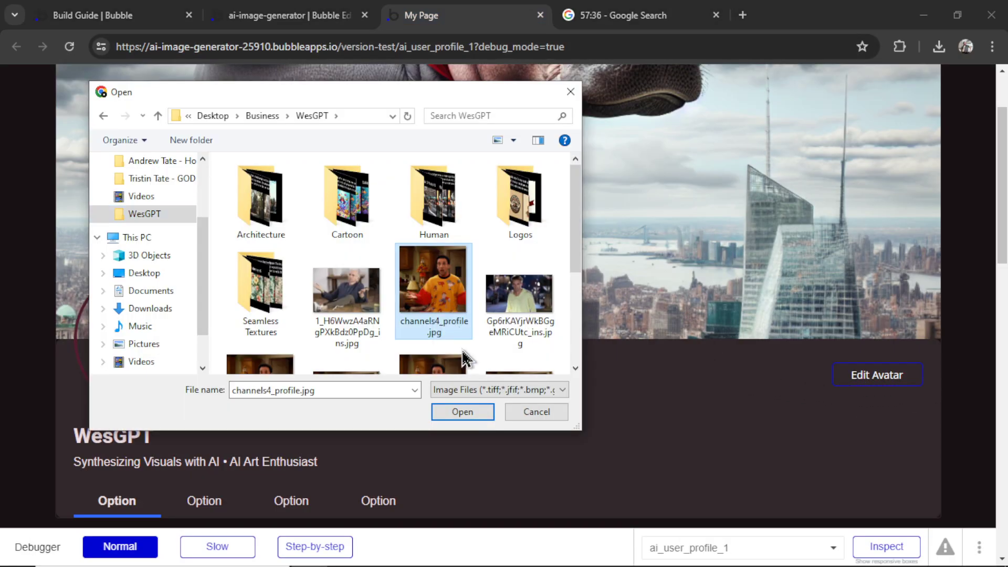
left_click(476, 415)
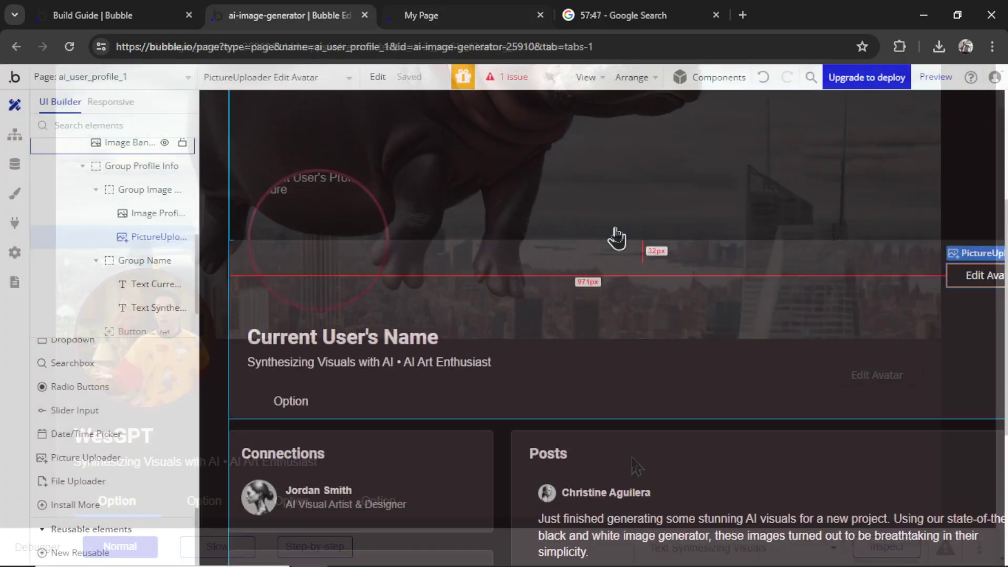
scroll(609, 234, "down", 6)
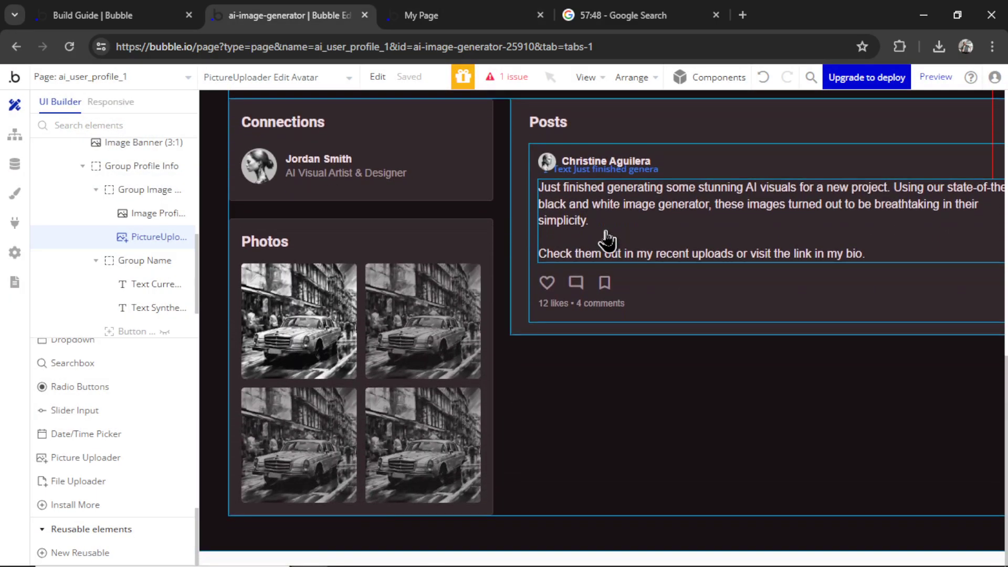
Set the Photos repeating group to GeneratedImage content from Current User's Generated Images
scroll(608, 239, "up", 1)
scroll(567, 291, "down", 1)
left_click(363, 353)
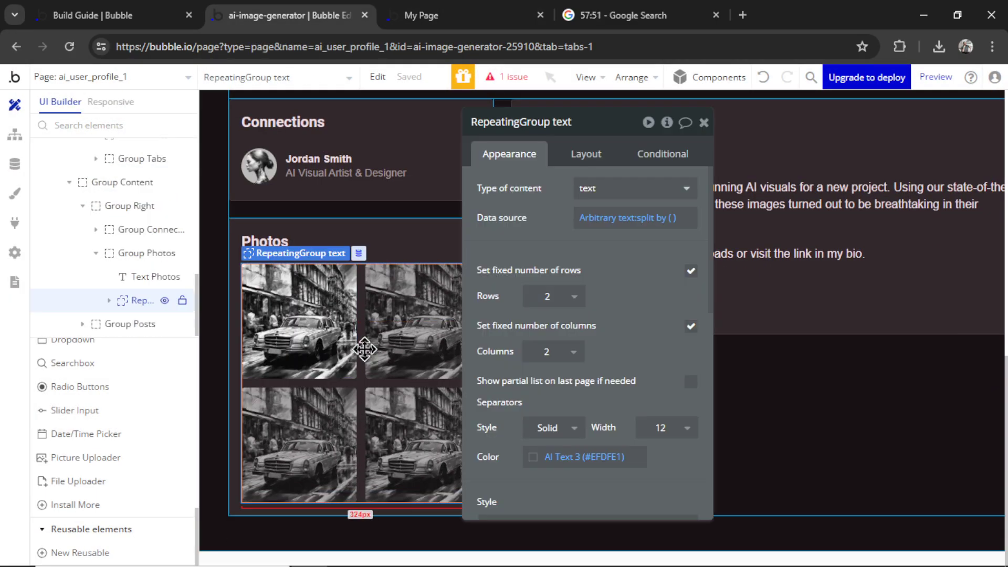
left_click(588, 189)
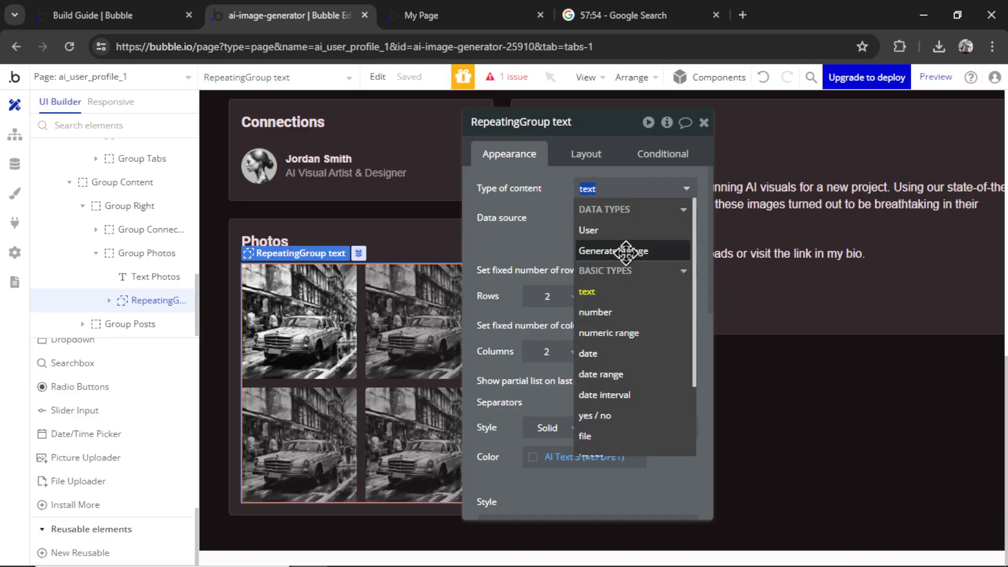
left_click(626, 251)
left_click(598, 218)
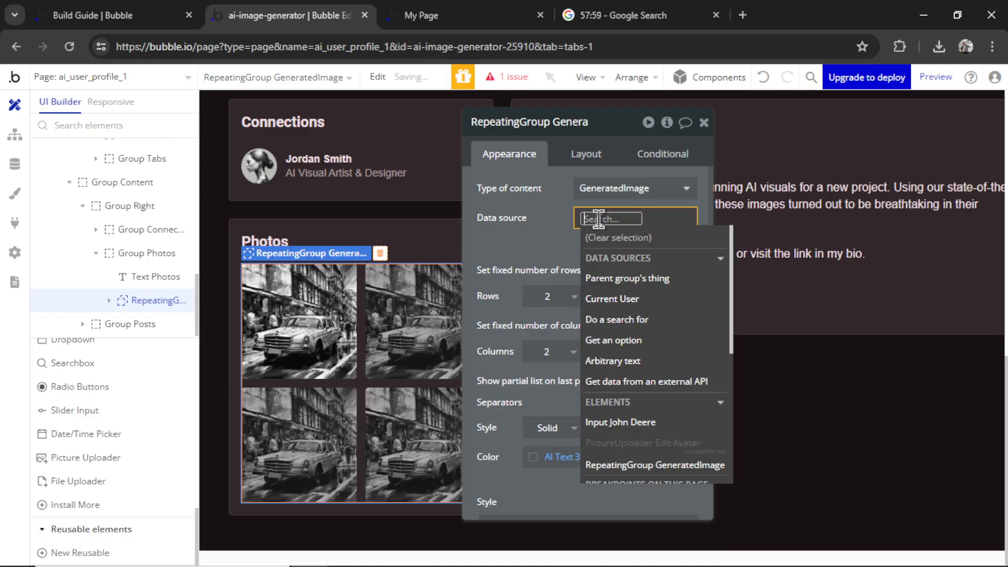
left_click(630, 298)
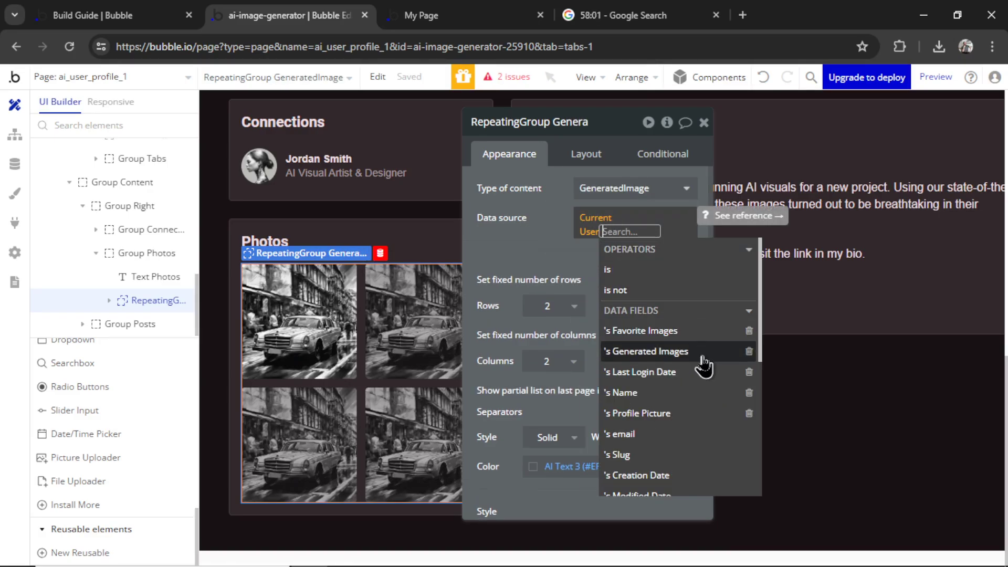
left_click(646, 352)
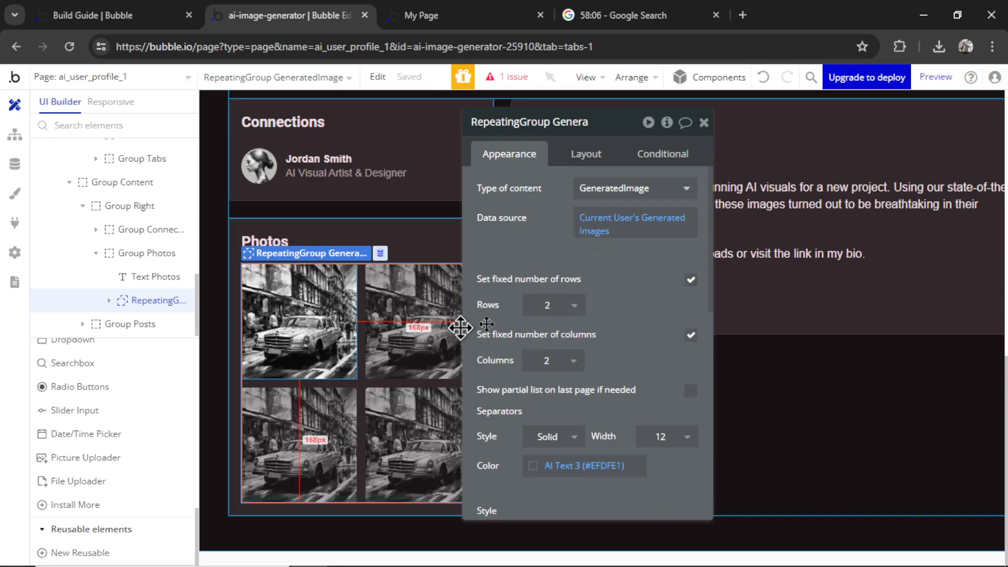
Make the cell's Image E show the Current cell's GeneratedImage's Image
left_click(299, 320)
left_click(633, 237)
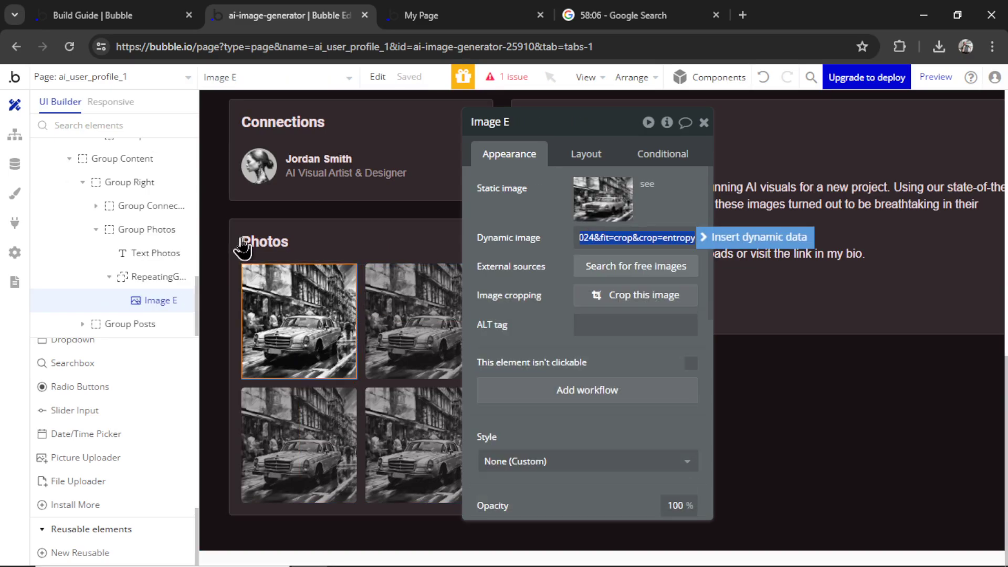
left_click(727, 239)
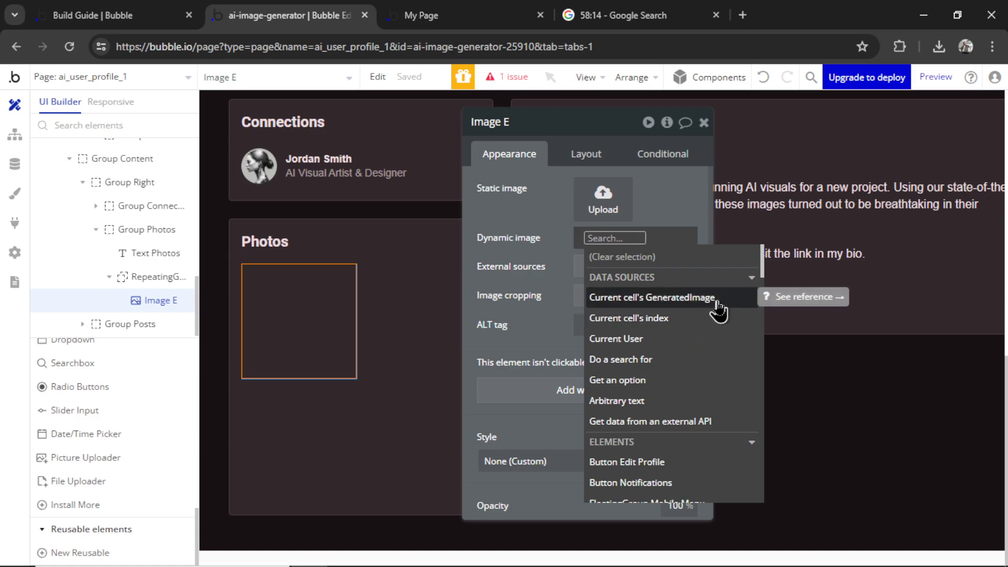
left_click(718, 301)
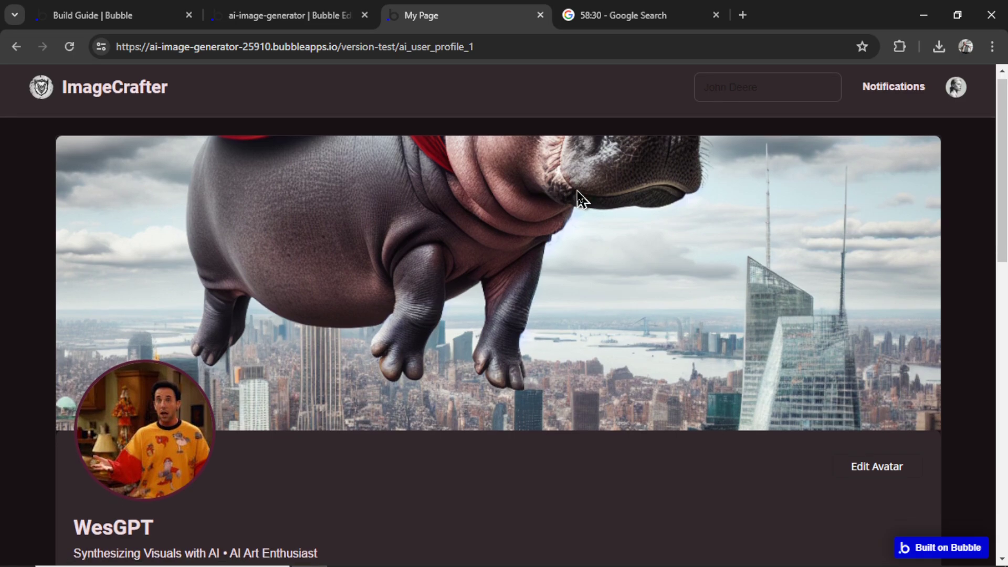
scroll(578, 190, "down", 5)
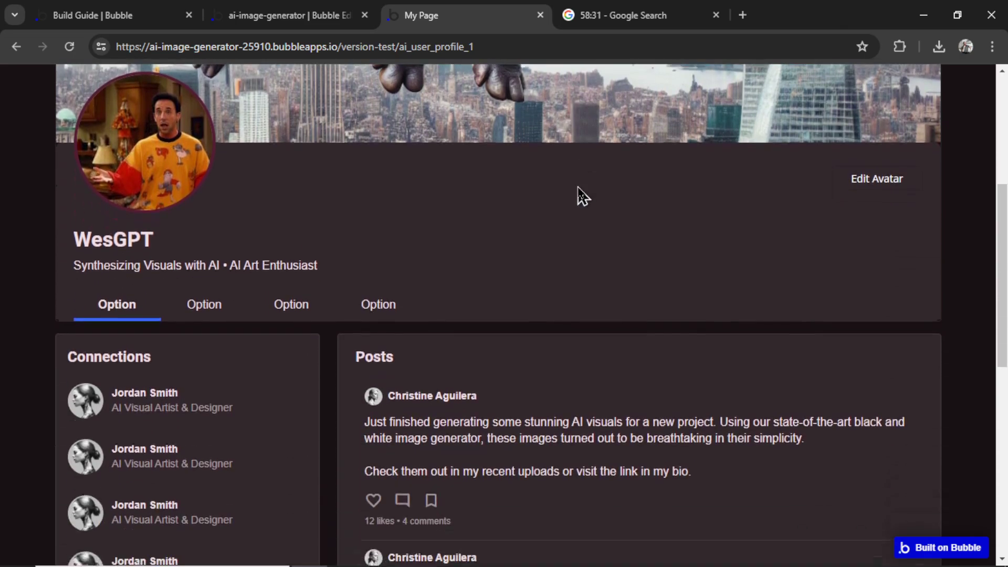
scroll(582, 196, "down", 5)
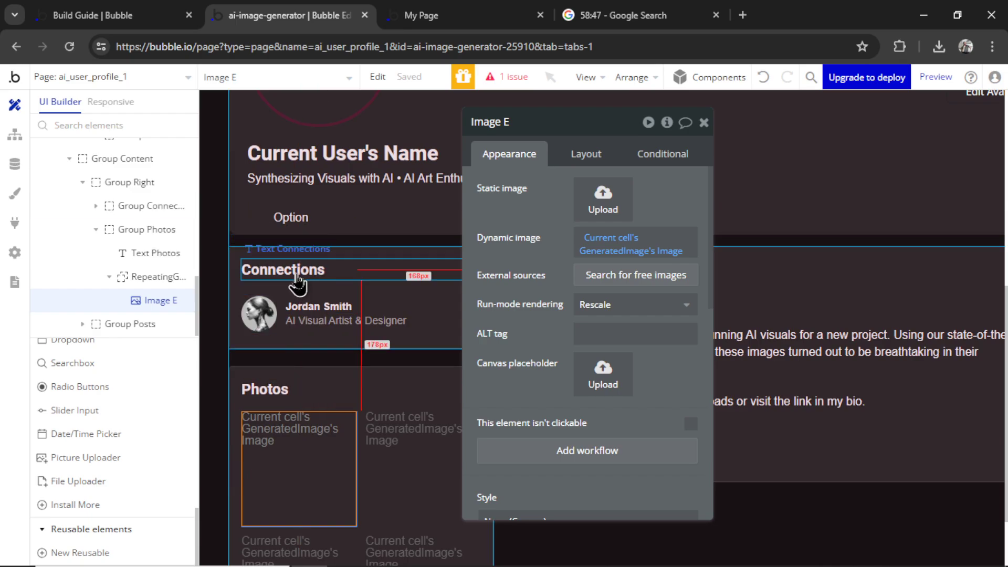
Rename the Connections heading to Prompts and delete the sample photo and name text
left_click(627, 200)
key("ctrl+a")
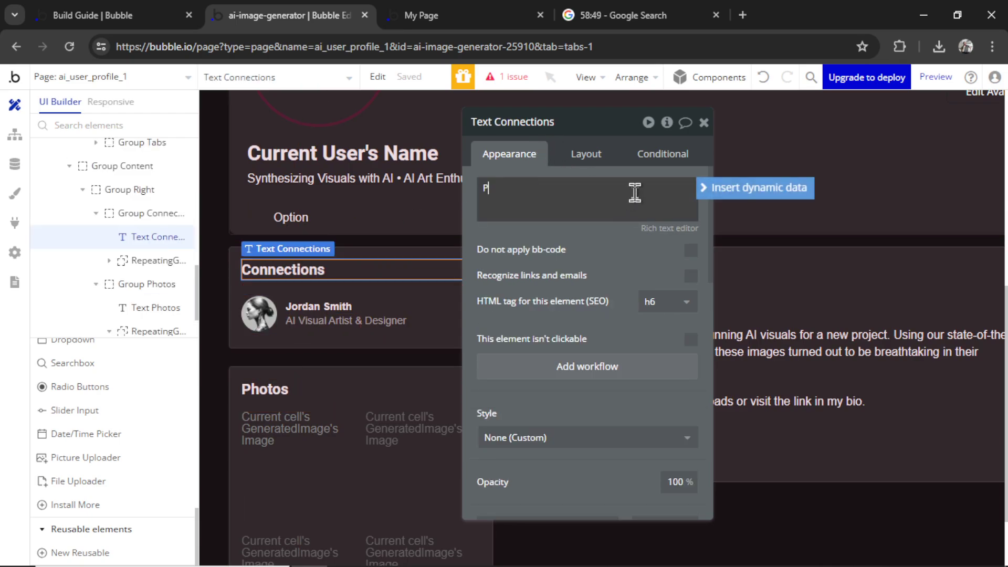
left_click(256, 312)
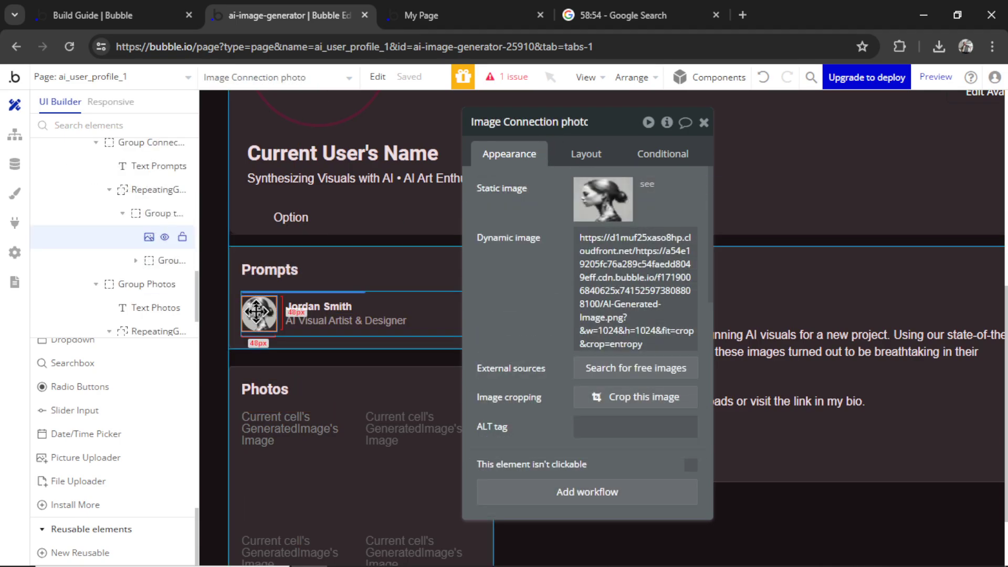
key("Delete")
left_click(283, 306)
key("Delete")
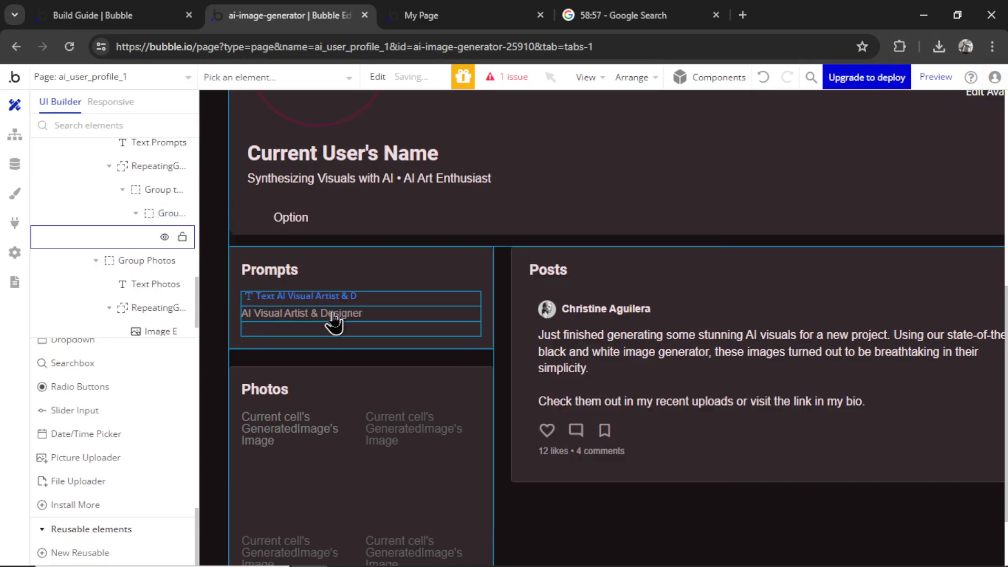
left_click(307, 331)
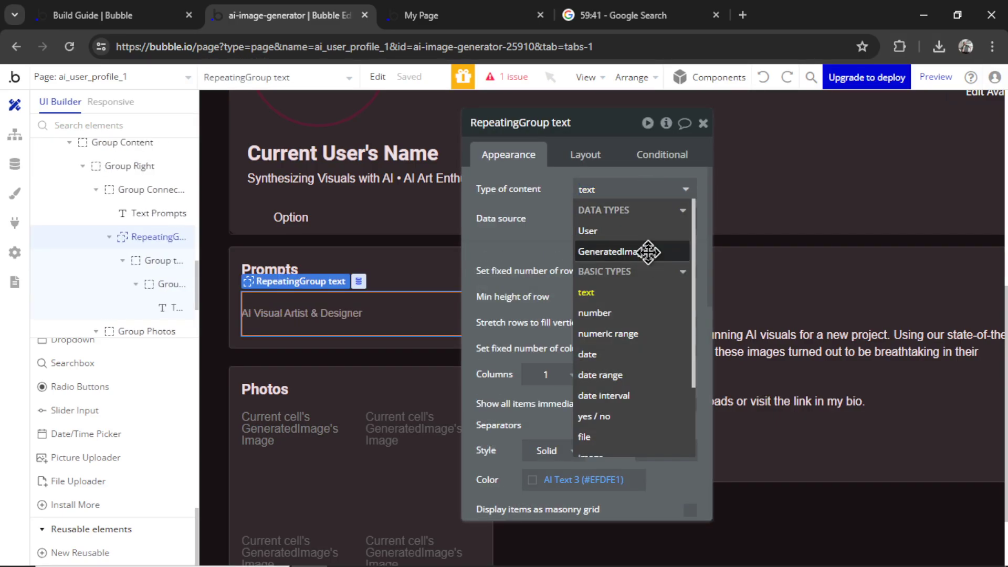
Source the Prompts list from Current User's Generated Images and show each GeneratedImage's Prompt
left_click(648, 252)
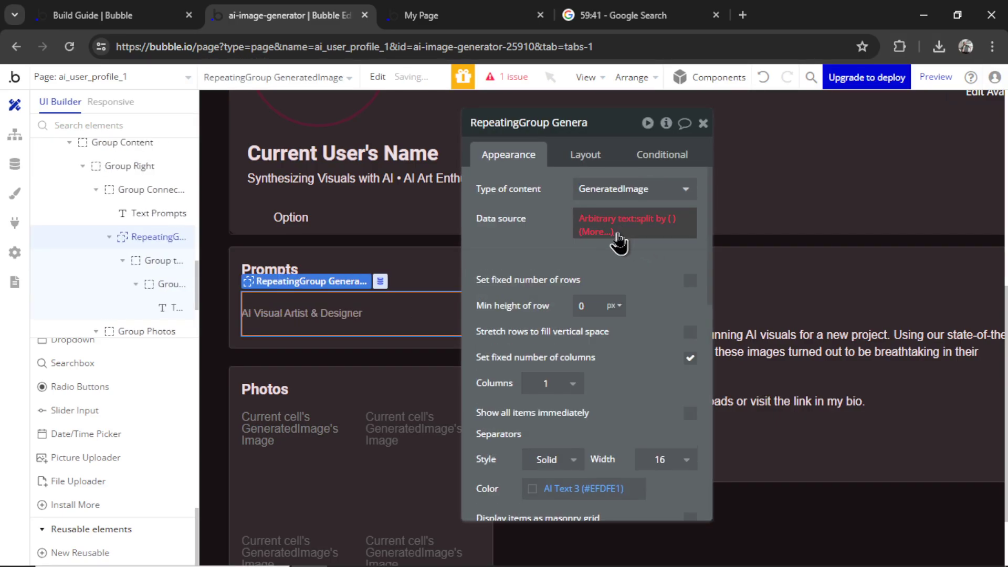
left_click(593, 221)
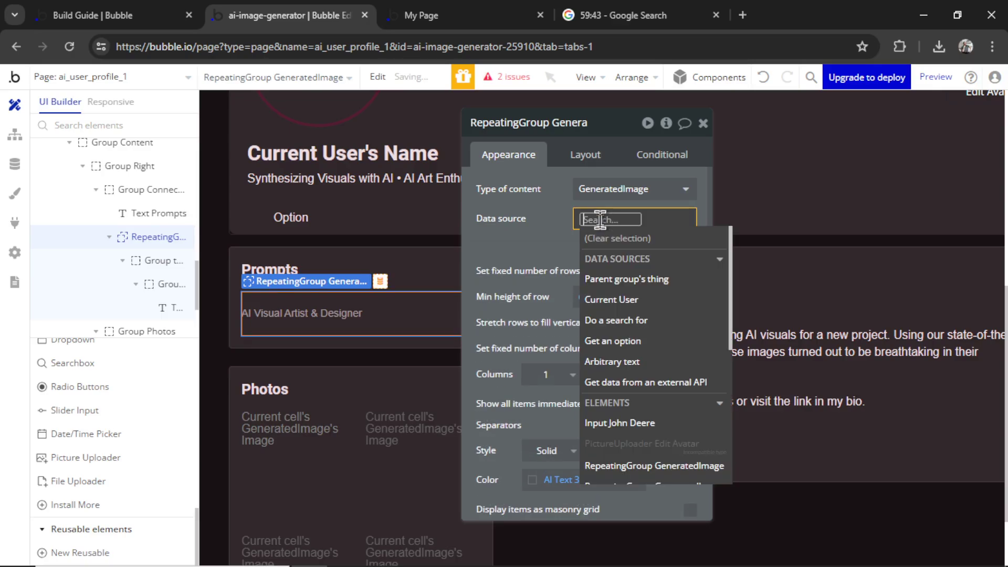
left_click(643, 300)
left_click(697, 362)
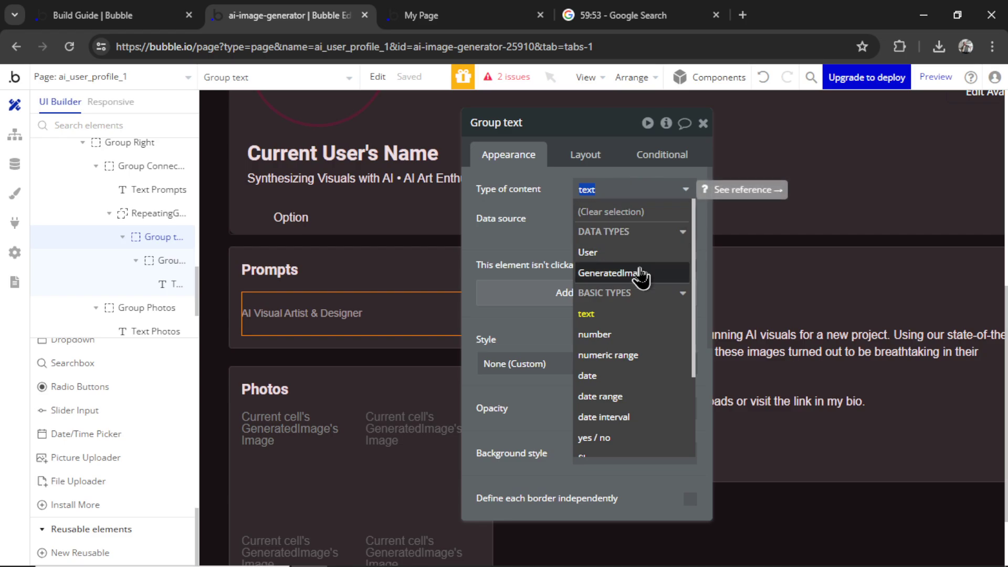
left_click(641, 274)
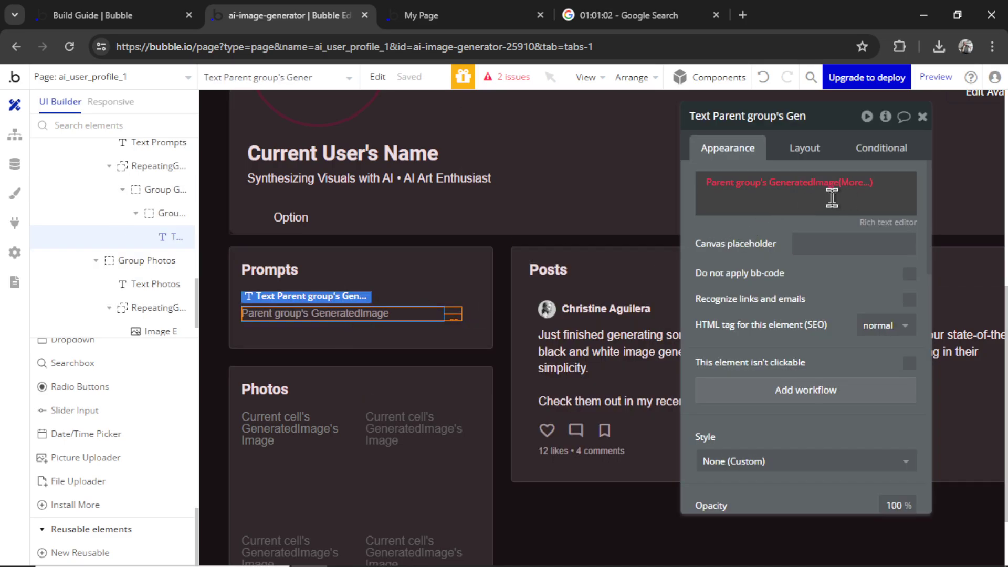
left_click(834, 193)
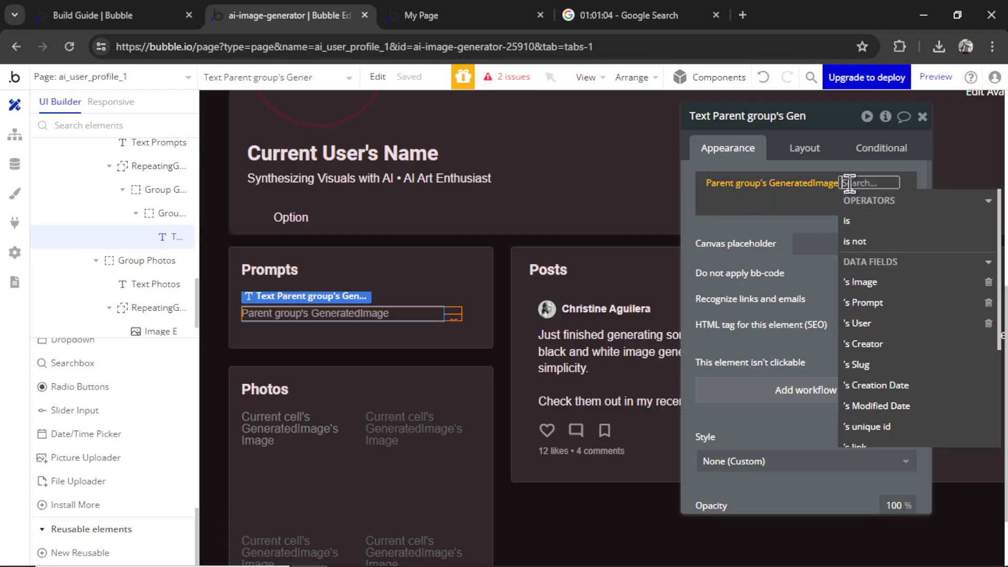
left_click(892, 304)
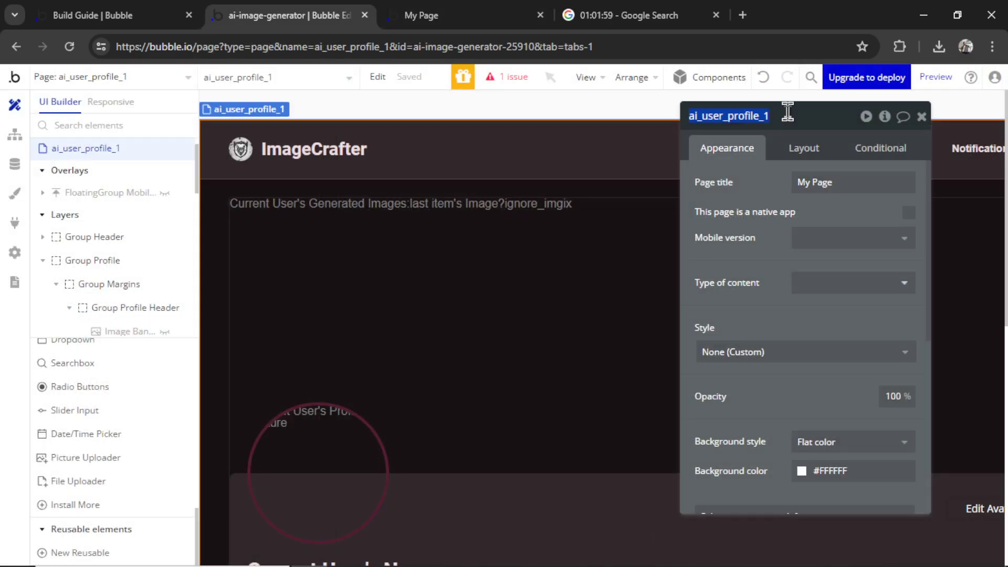
Rename the page to profile
left_click(788, 111)
type("Profile")
left_click(873, 185)
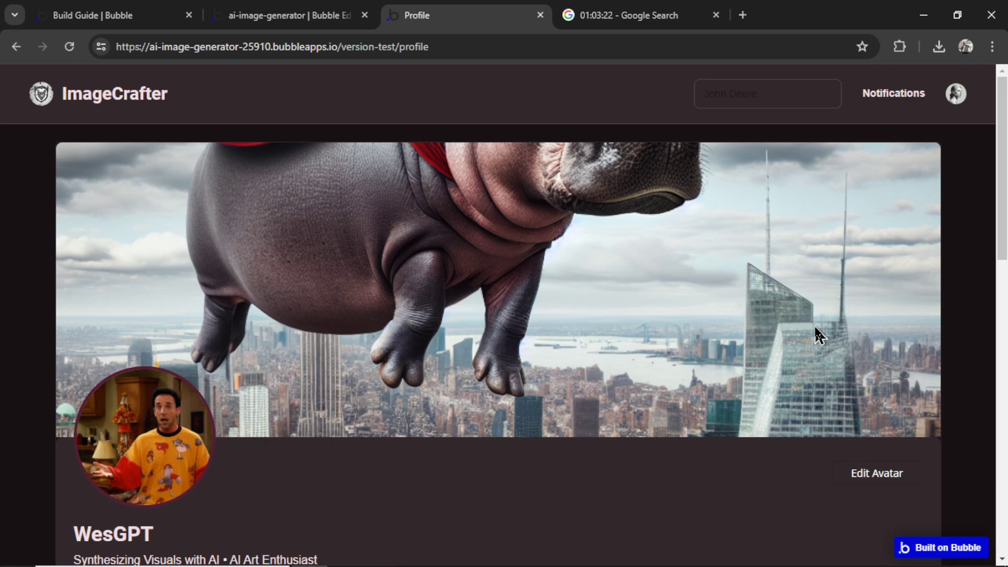
Review the profile page design, selecting the Posts heading, and bring up the pages list
left_click_drag(1002, 130, 1002, 297)
left_click_drag(1003, 297, 1003, 301)
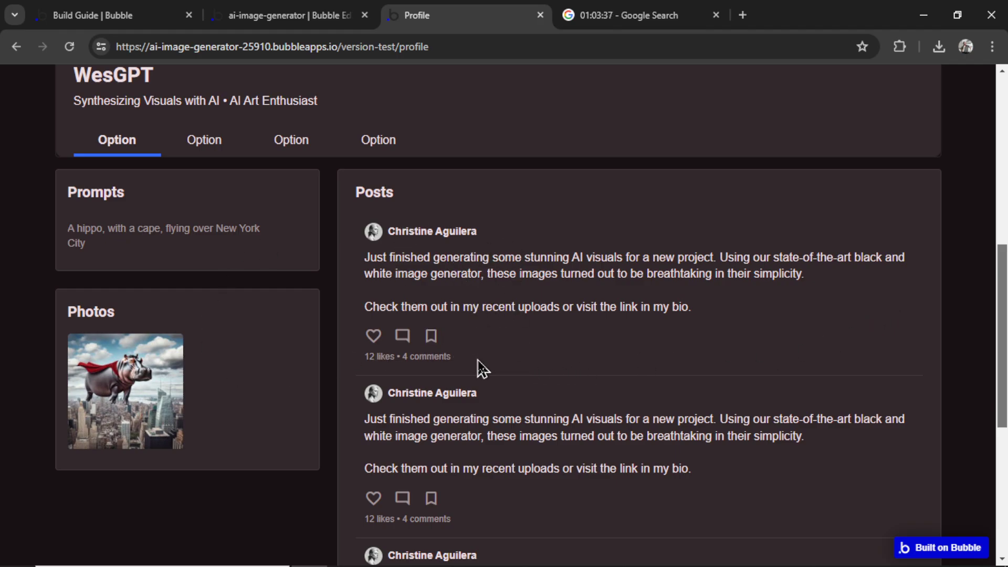
left_click_drag(376, 193, 409, 206)
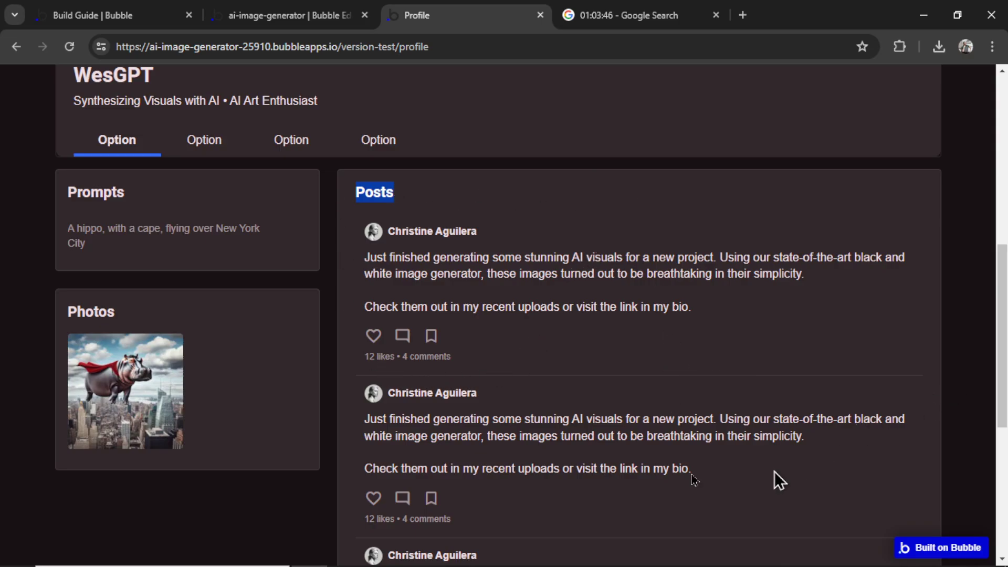
left_click_drag(1003, 344, 1000, 168)
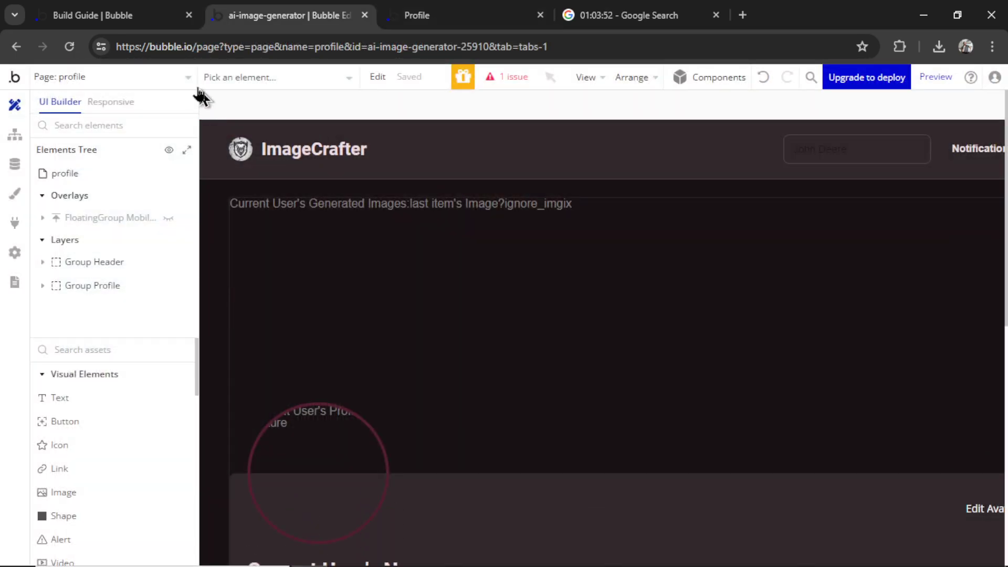
left_click(160, 78)
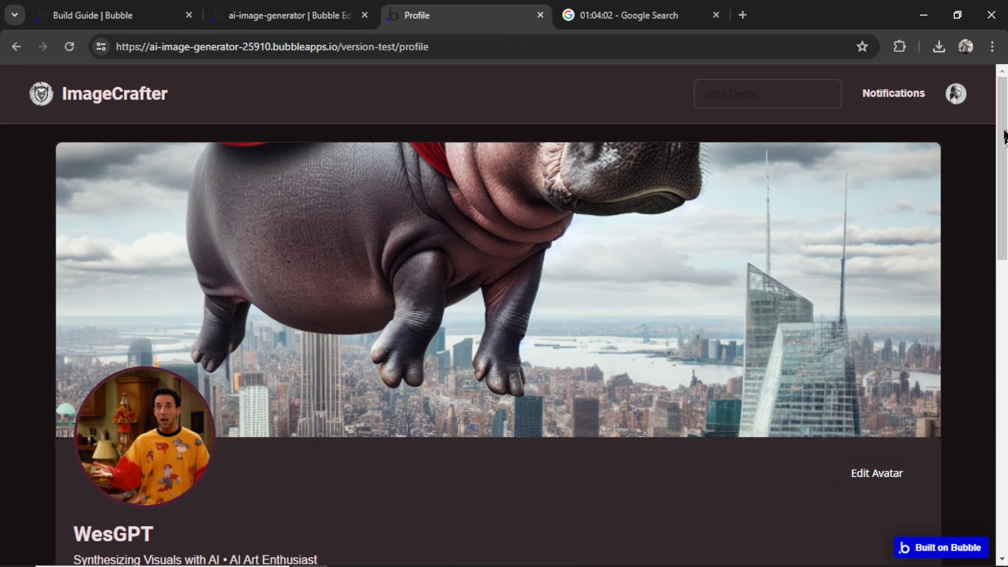
left_click_drag(1004, 126, 1004, 226)
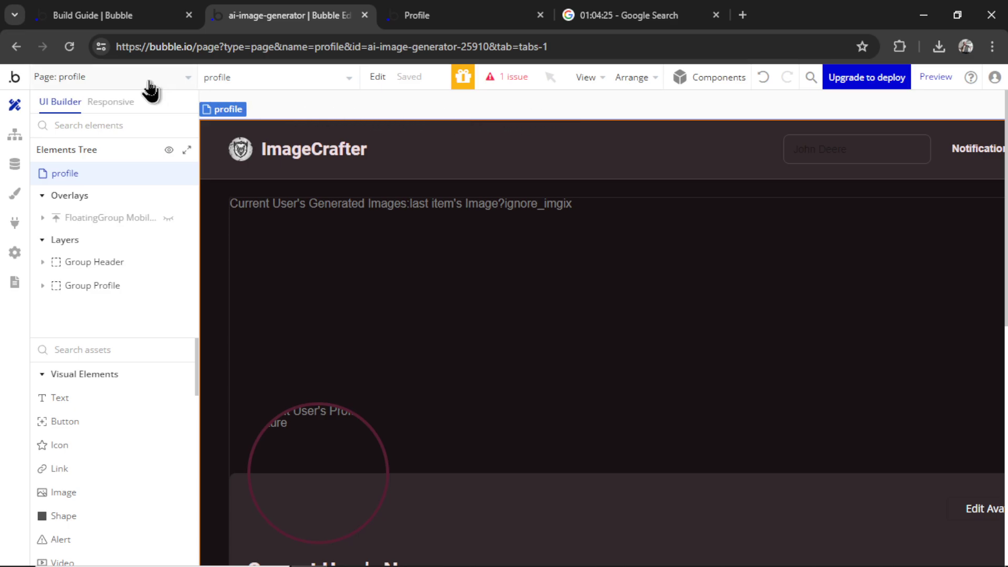
Create a new reusable element named Header
left_click(150, 78)
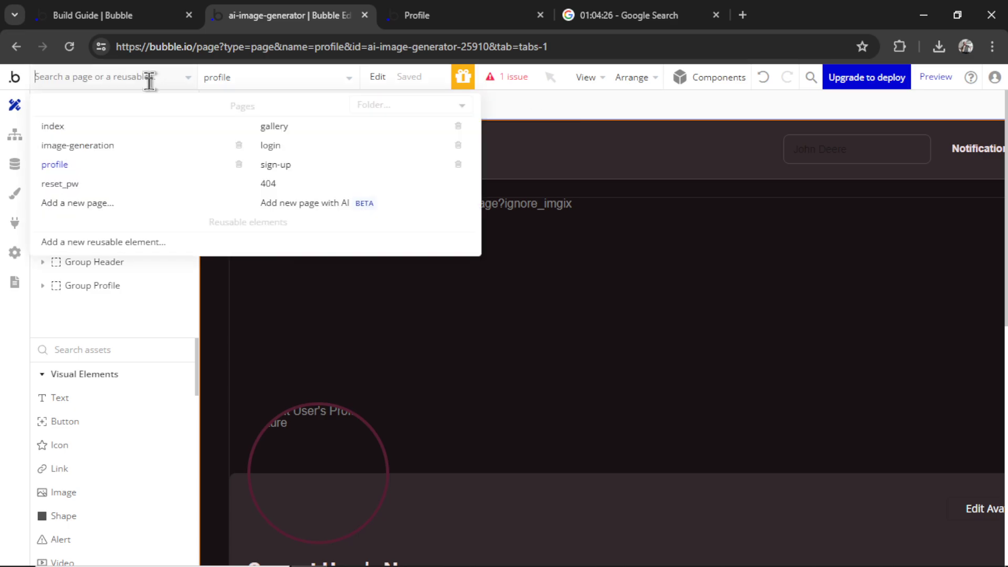
left_click(143, 242)
type("Header")
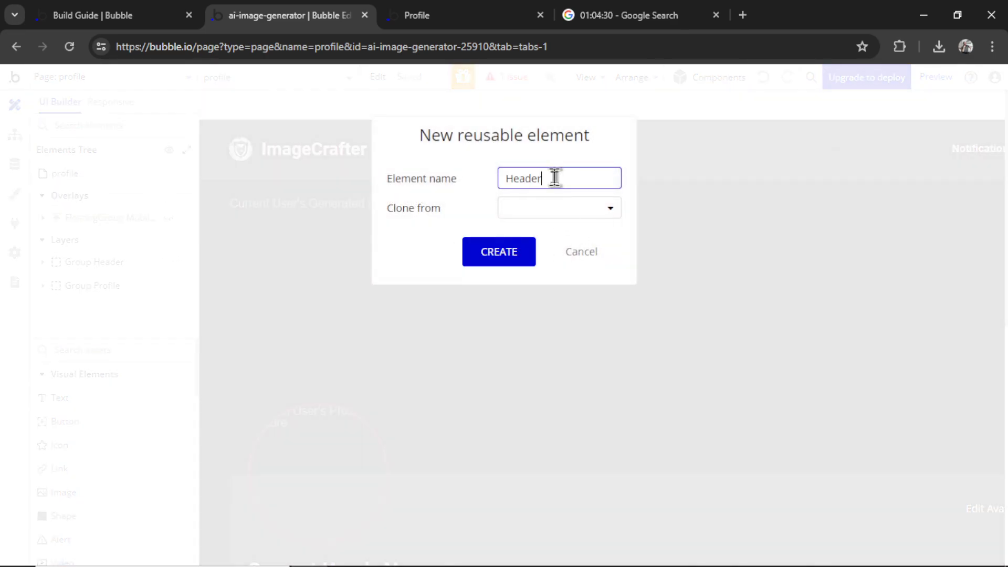
left_click(512, 256)
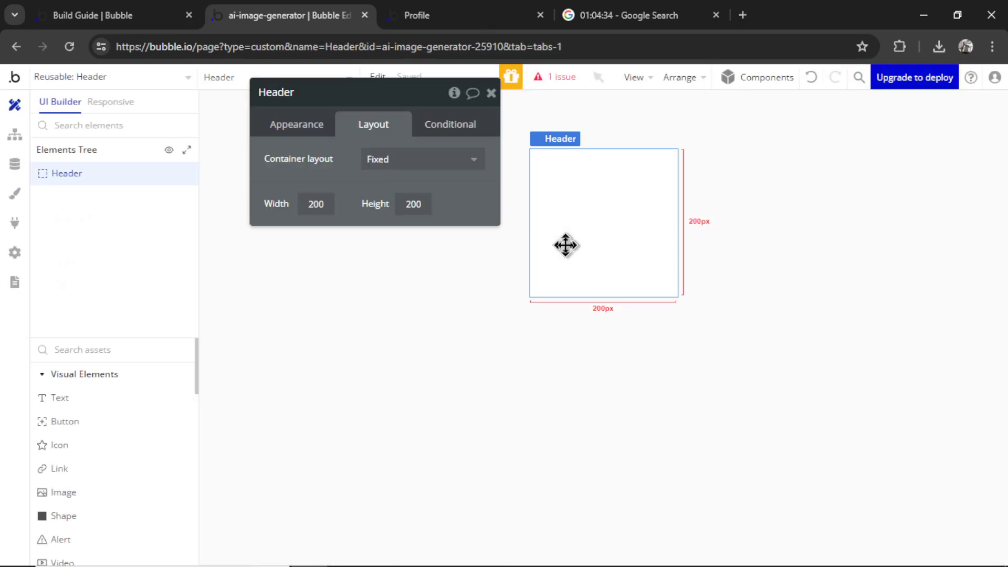
Give the Header a Row layout, 800 px wide with a 50 px minimum height
left_click(407, 163)
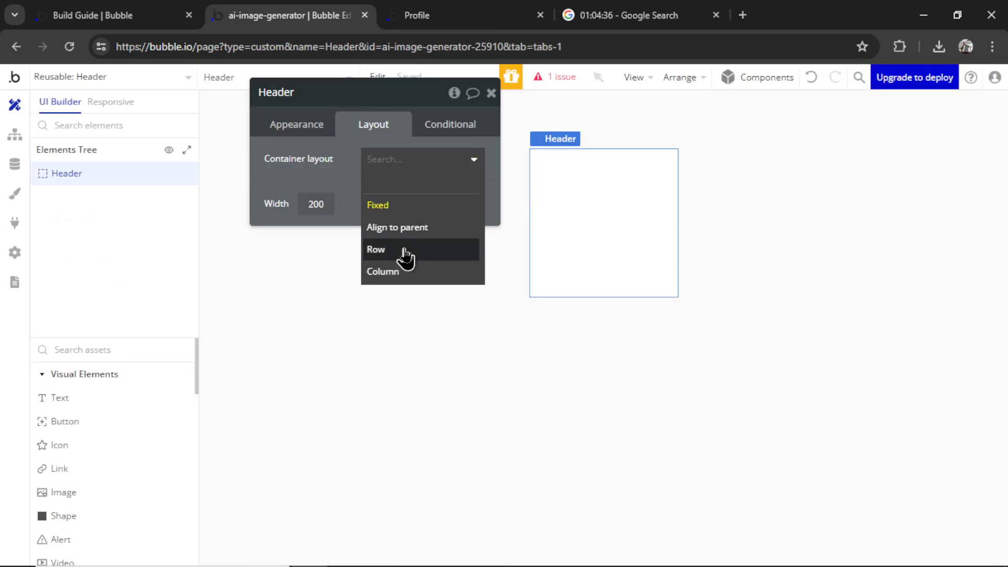
left_click(408, 250)
type("8")
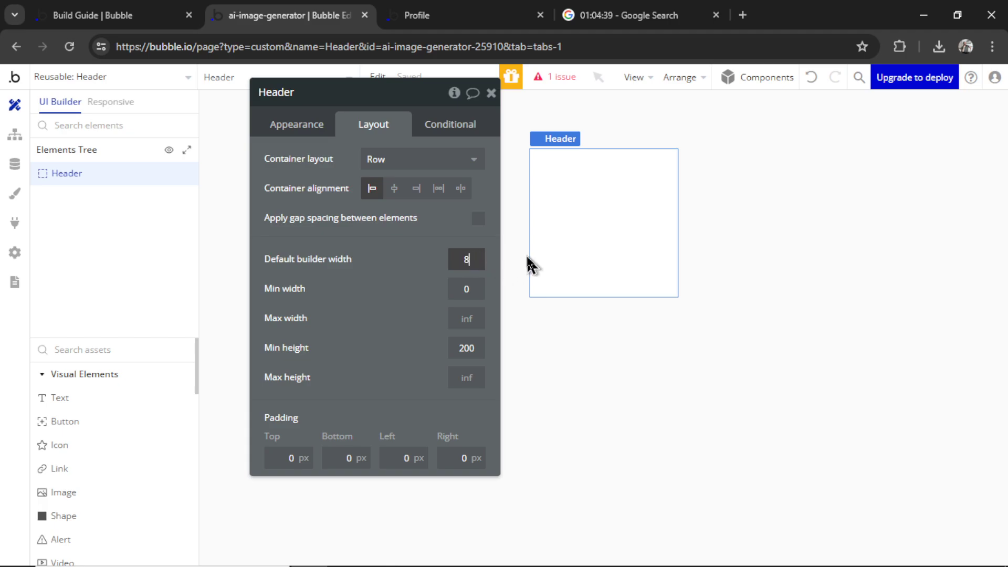
type("00")
double_click(466, 349)
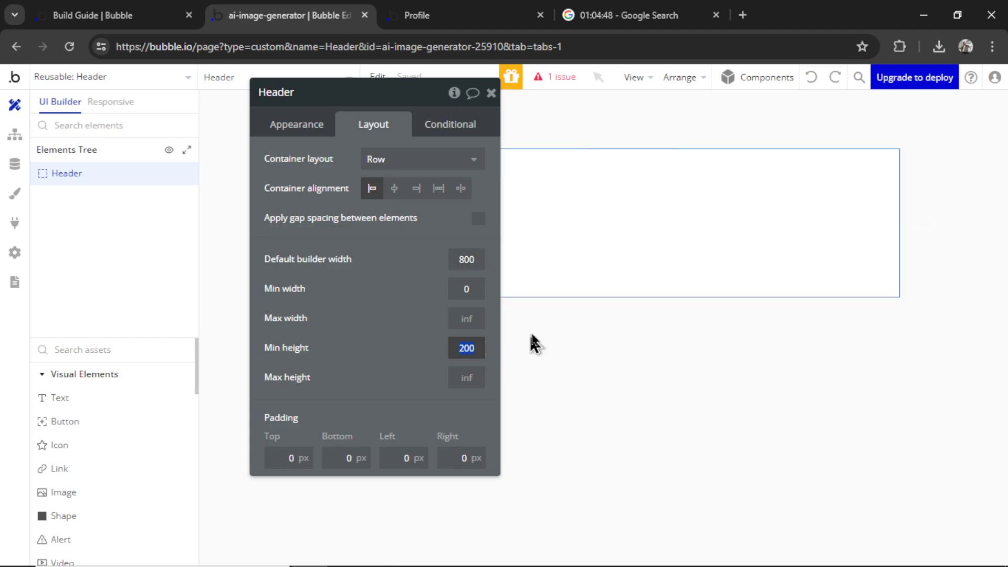
type("50")
Make the Header's background black (#000000)
left_click(297, 124)
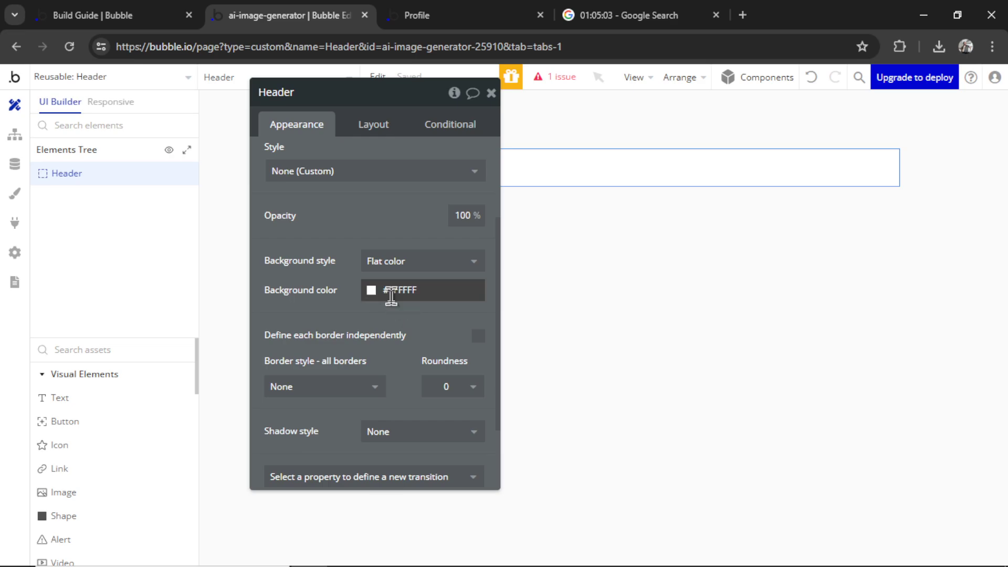
left_click(392, 290)
left_click_drag(399, 330, 342, 439)
left_click(315, 202)
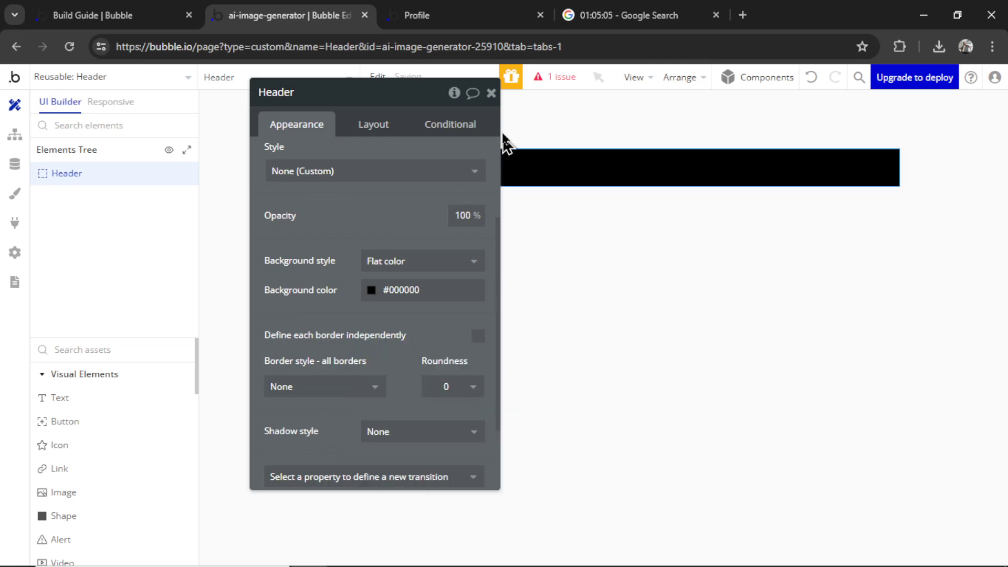
left_click(503, 135)
left_click(122, 403)
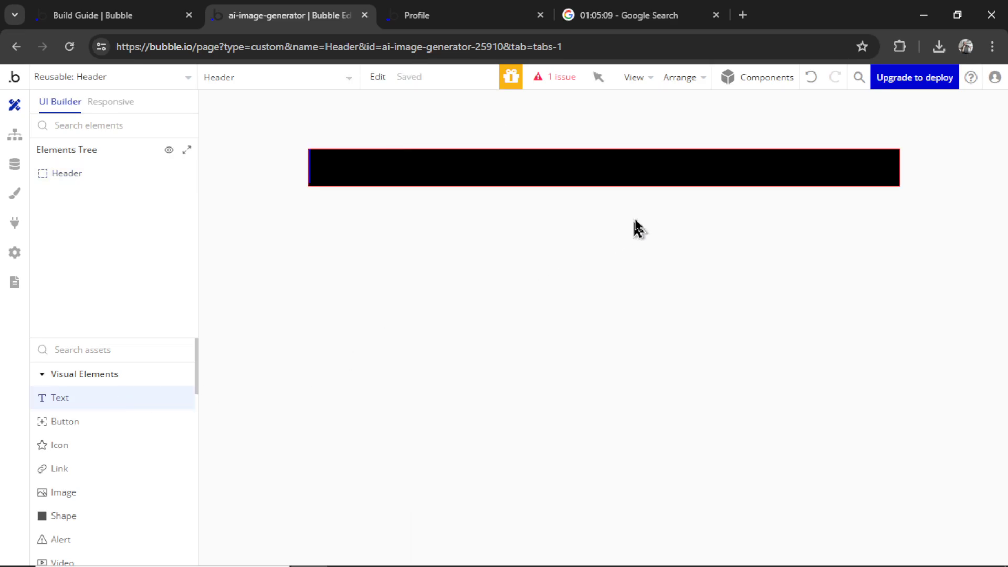
Draw a text in the Header with a flat grey background, white font, weight 500, size 15
left_click(798, 164)
left_click(561, 270)
left_click(547, 331)
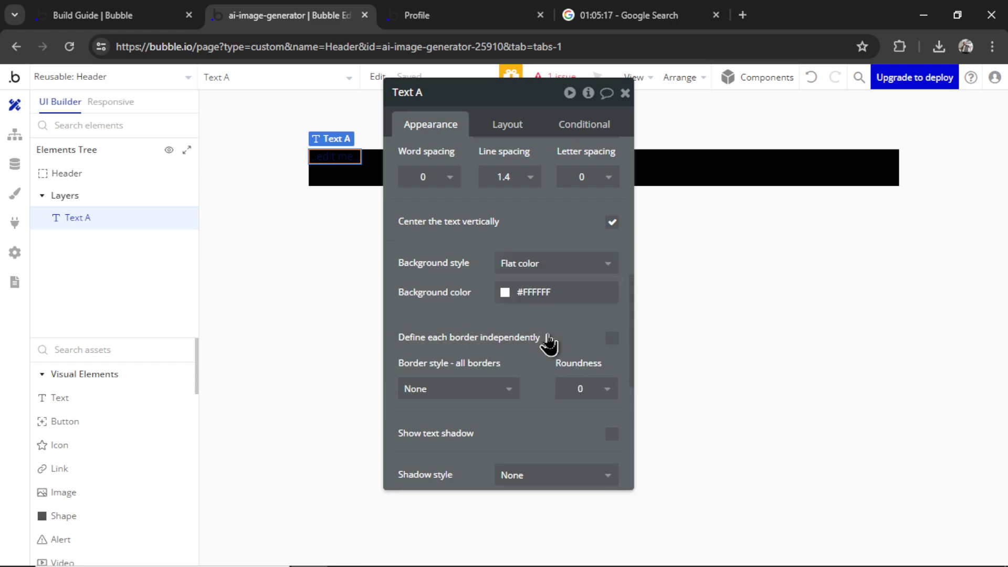
left_click(536, 302)
left_click_drag(491, 301, 491, 353)
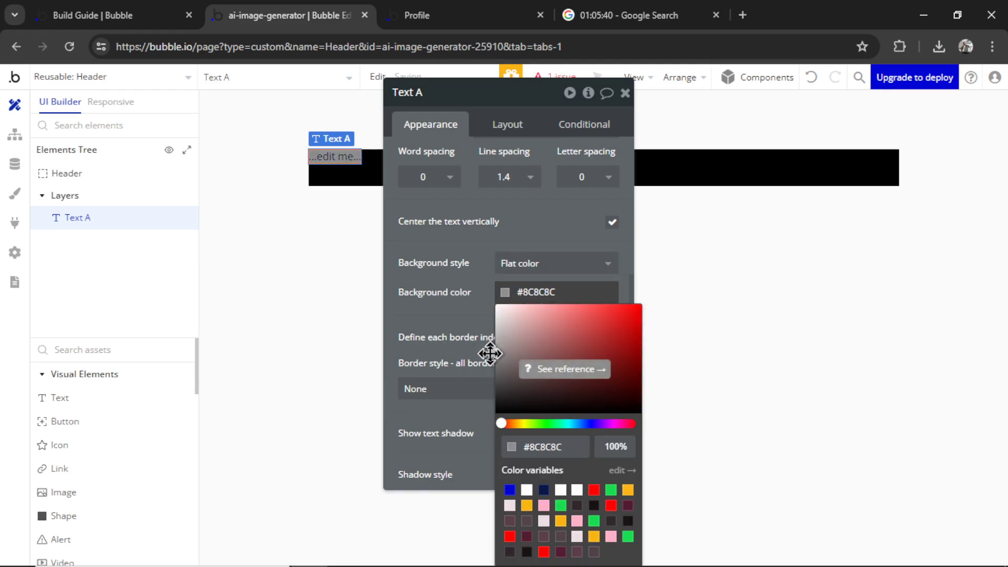
scroll(481, 247, "up", 4)
left_click(516, 328)
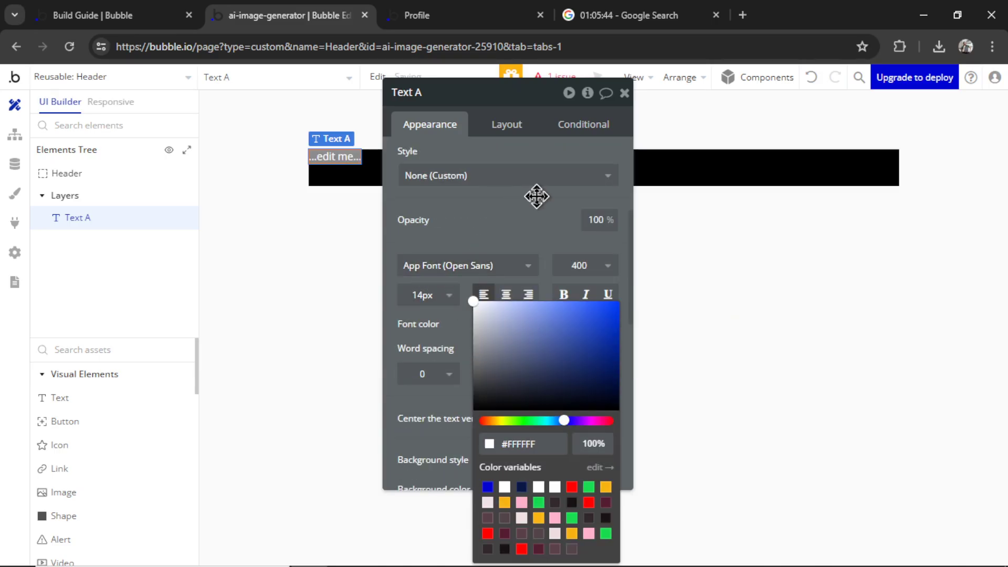
left_click(581, 265)
left_click(599, 396)
left_click(440, 306)
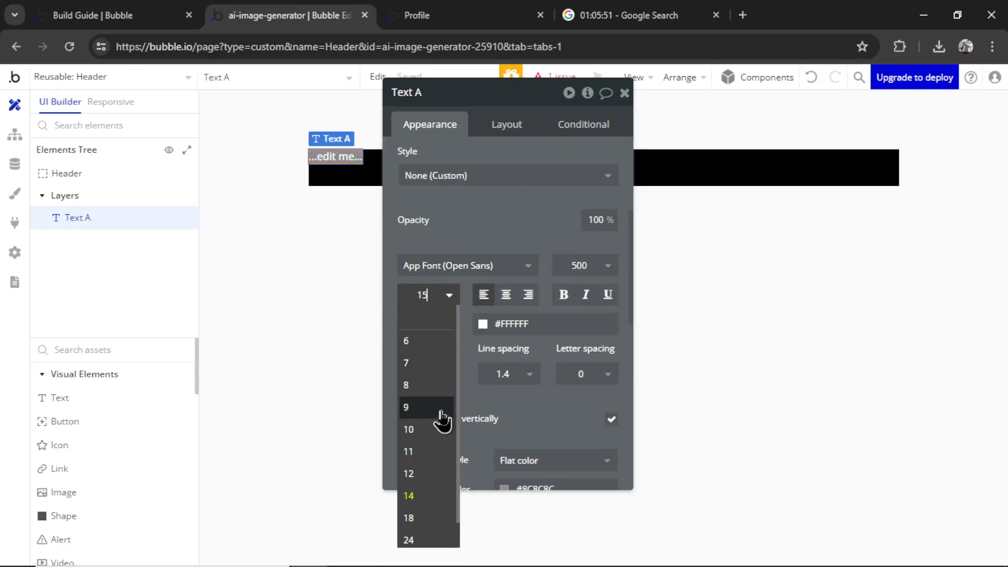
type("15")
key("Return")
Pad the text 5 px top and bottom, centre it vertically, and make it read Gallery
left_click(521, 134)
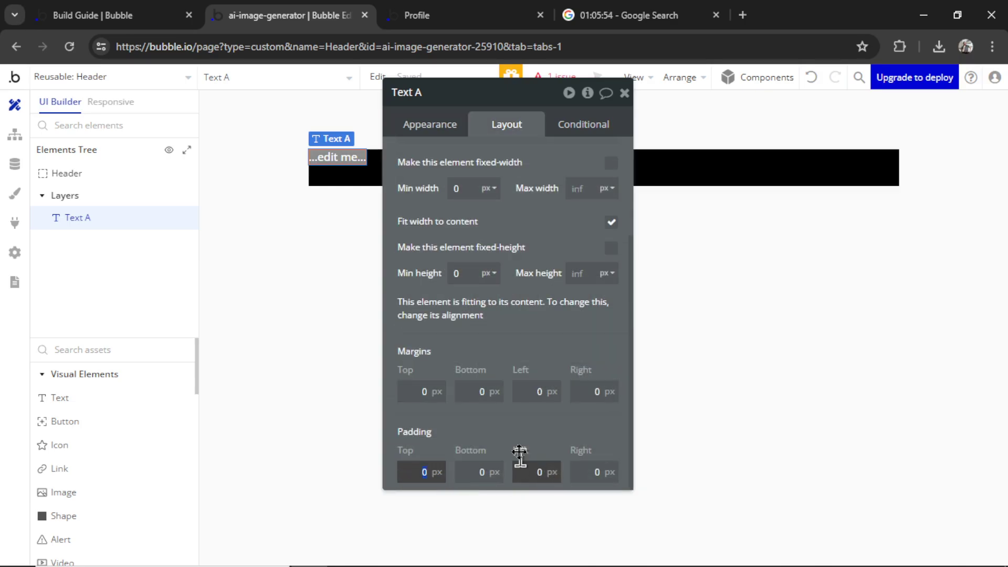
type("5")
key("Tab")
type("5")
key("Tab")
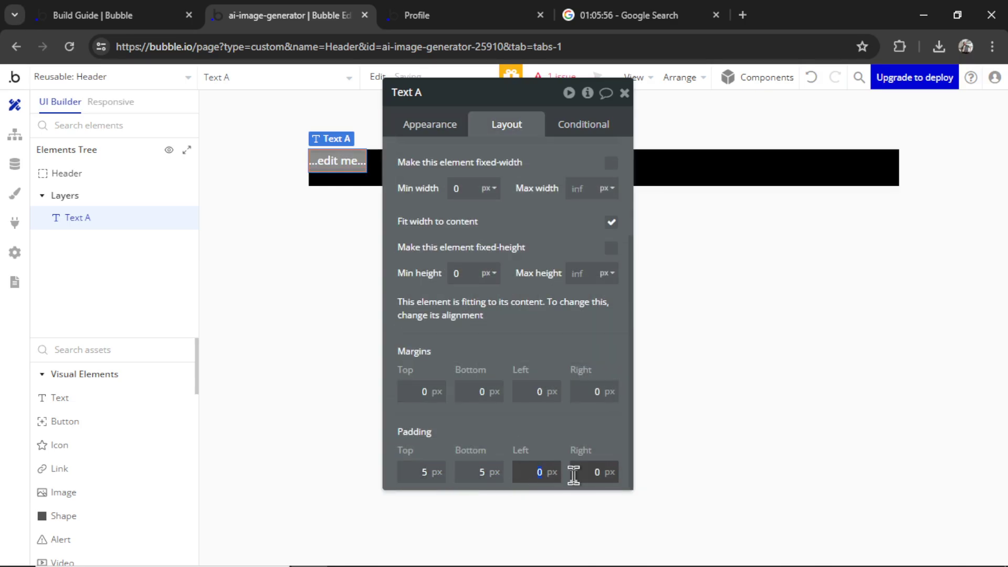
key("Tab")
type("5")
left_click(605, 439)
scroll(605, 439, "up", 3)
left_click(563, 241)
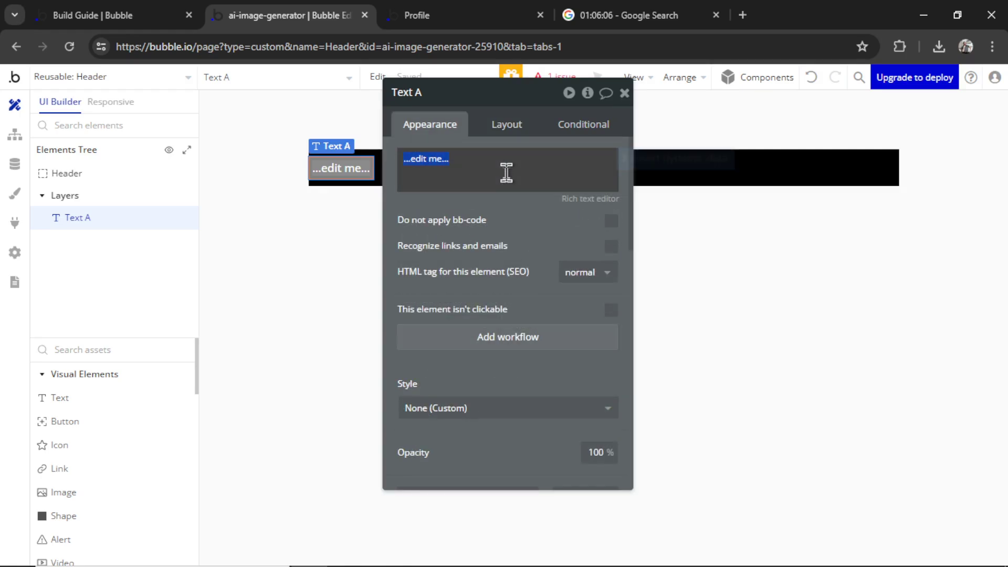
type("Gallery")
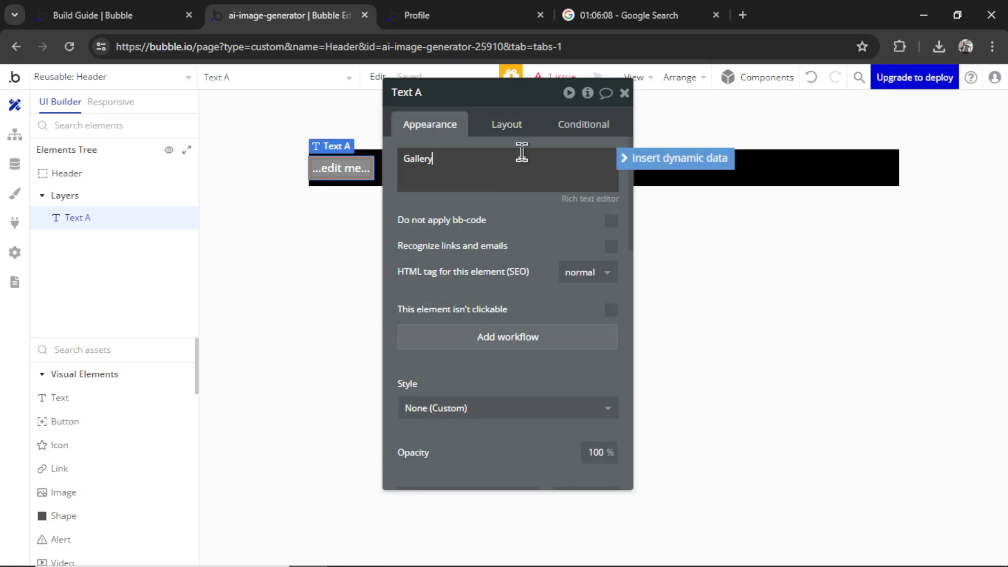
Set the Gallery label's left and right padding to 10 and duplicate it
left_click(507, 124)
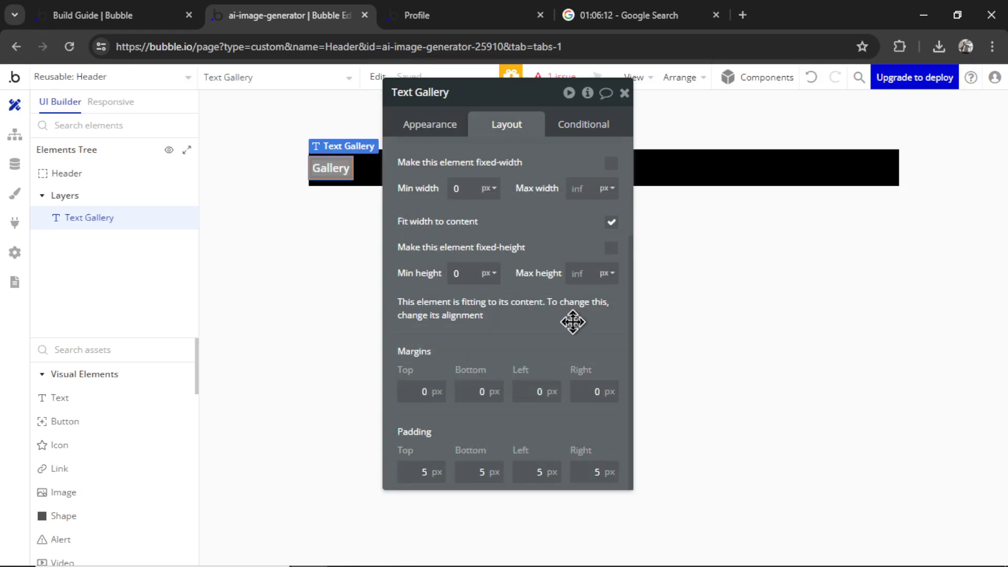
left_click(519, 469)
type("10")
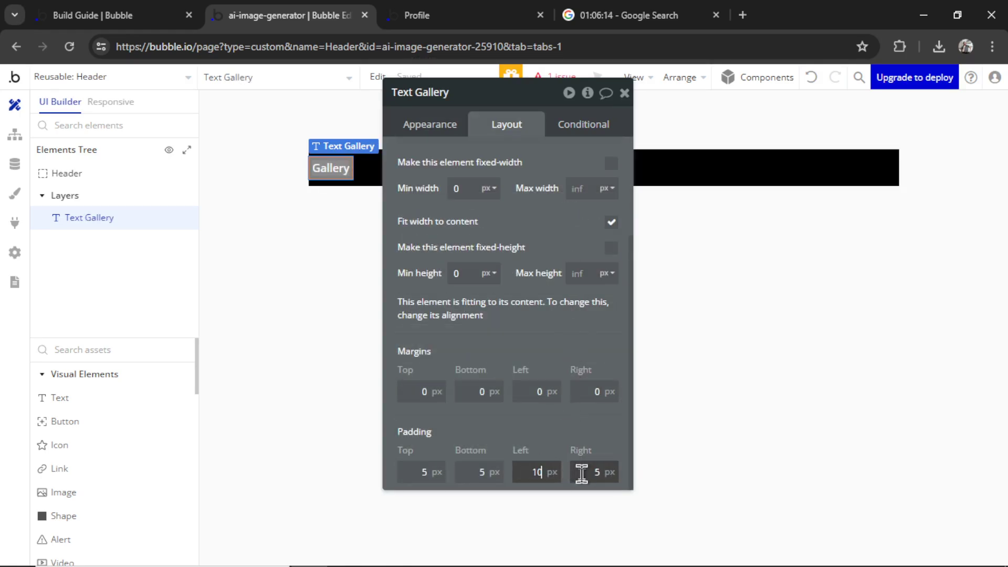
left_click(582, 473)
type("10")
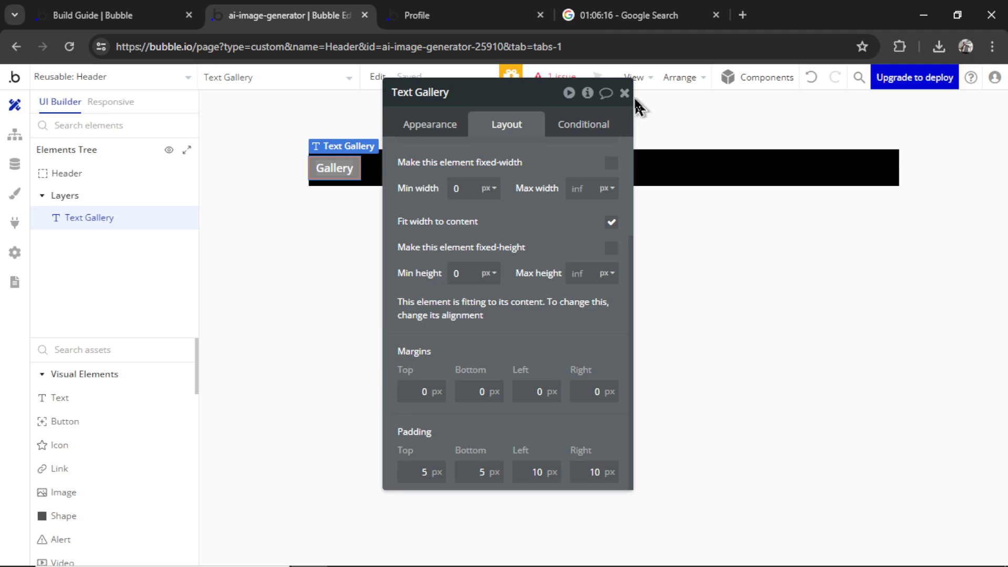
key("ctrl+c")
key("ctrl+v")
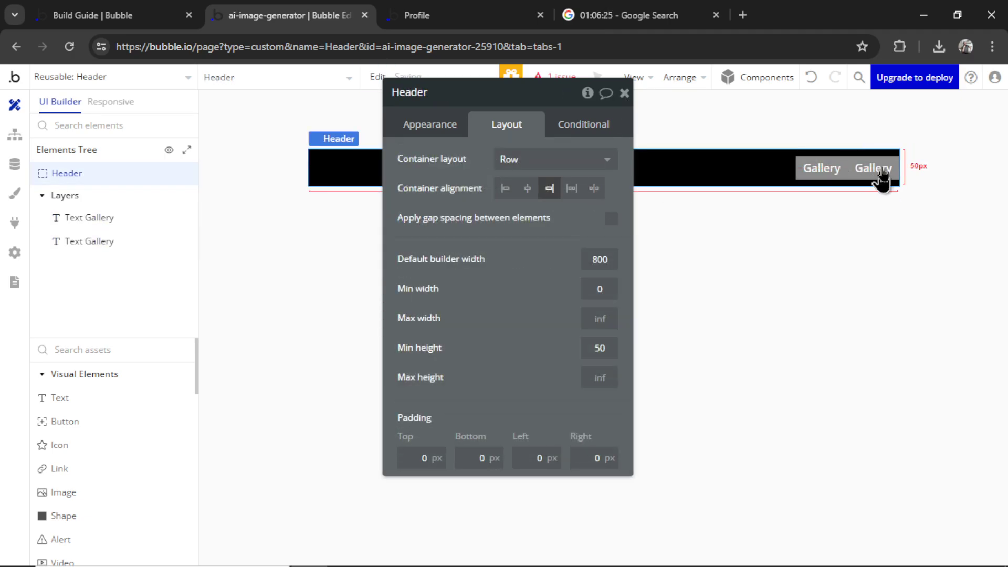
Space the Header items with a 20 px column gap and a 20 px right margin on the second label
left_click(612, 219)
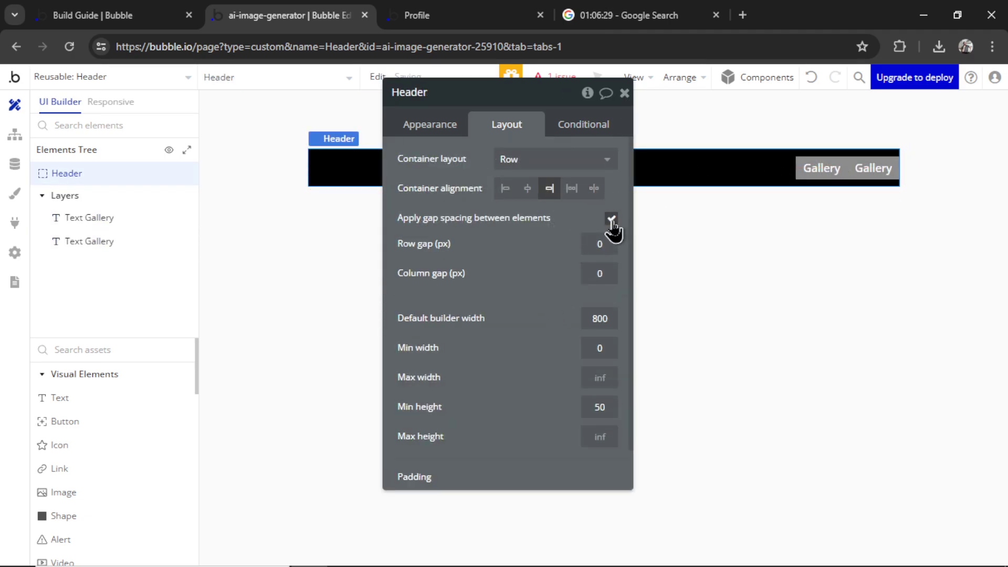
left_click(599, 274)
type("20")
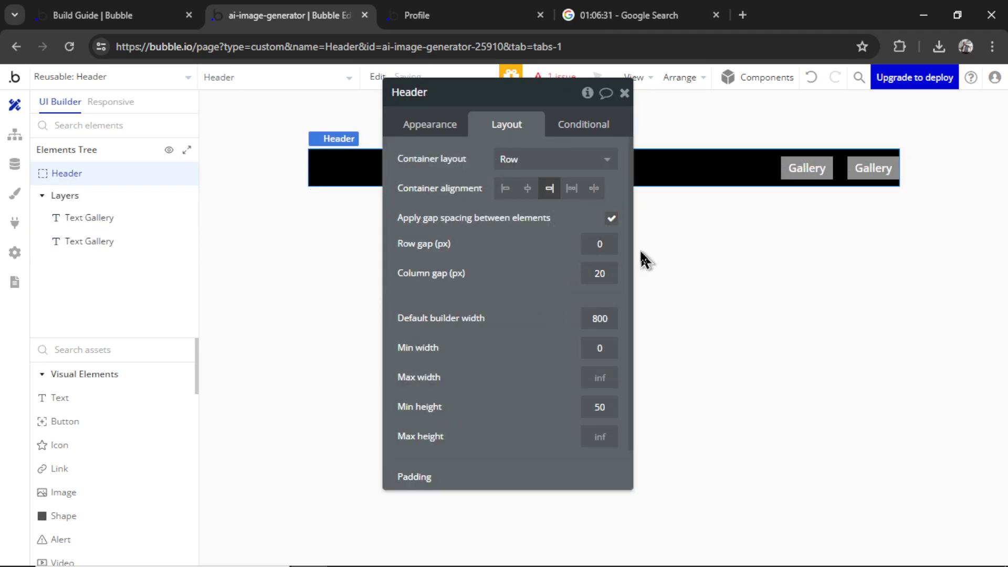
left_click(871, 171)
left_click(597, 394)
type("2")
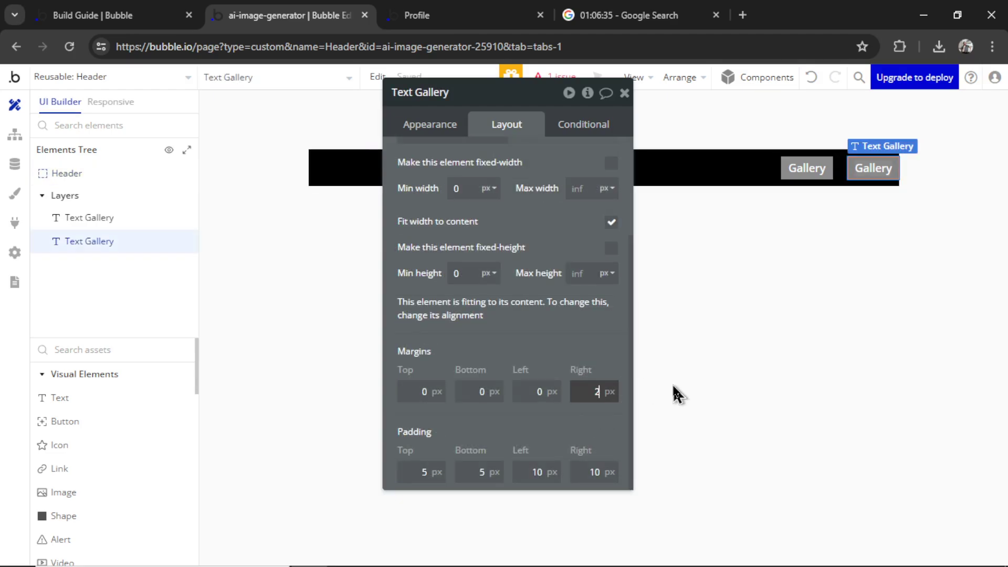
type("0")
Replace the second label's wording and paste in a third Gallery label
left_click(859, 168)
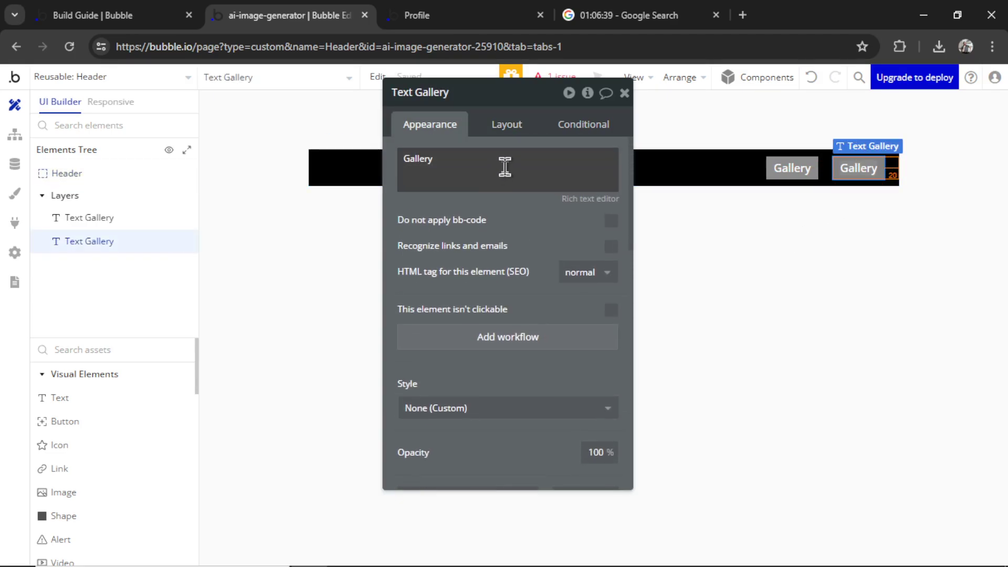
triple_click(519, 151)
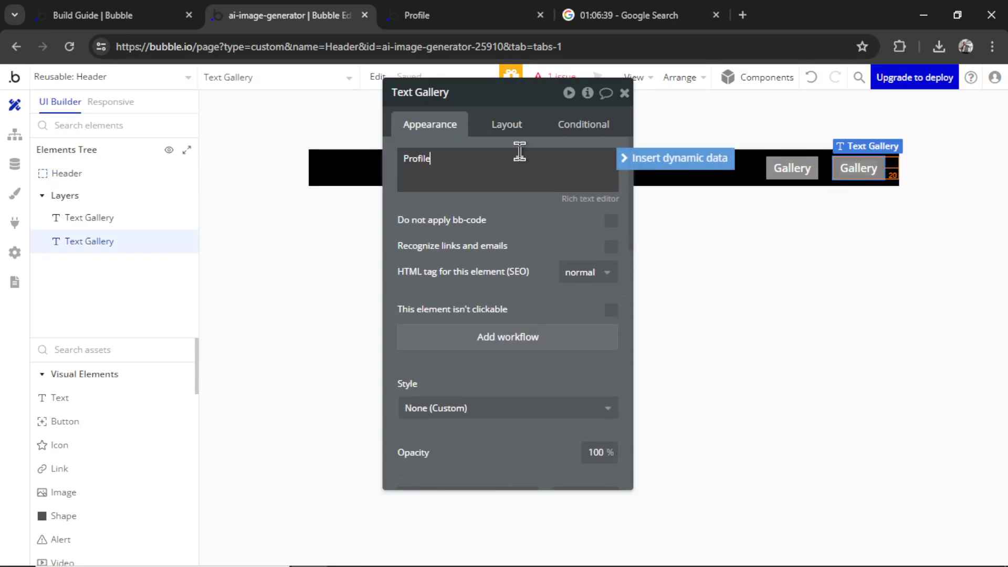
left_click(804, 171)
key("ctrl+c")
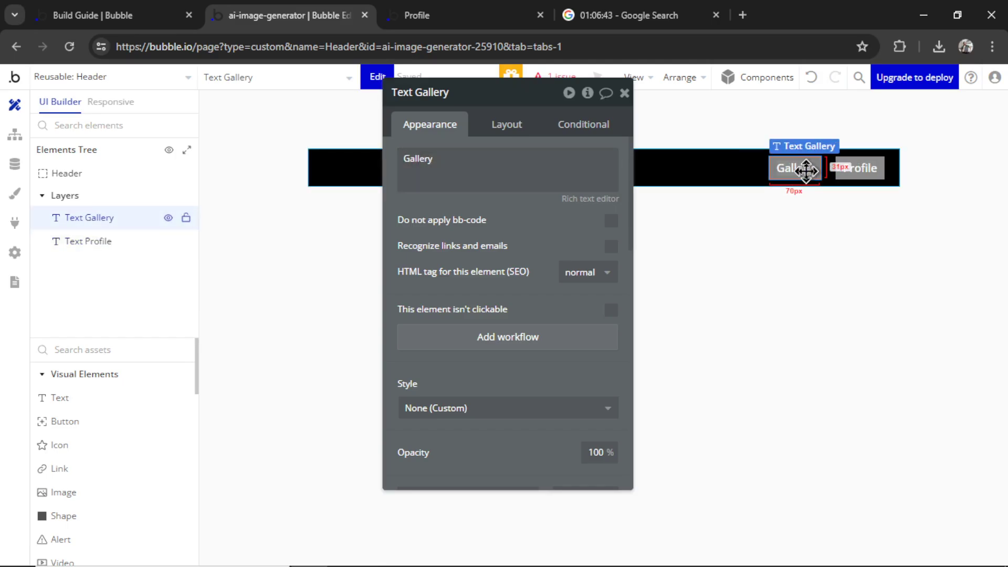
key("ctrl+v")
Rename the first label to Generate and add a click workflow for it
left_click(736, 169)
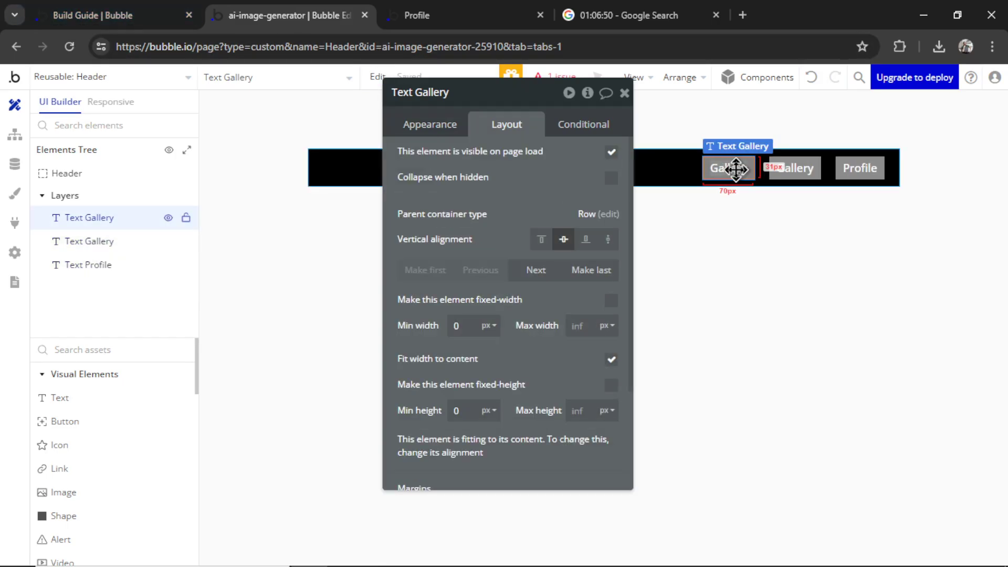
left_click(429, 126)
triple_click(515, 153)
type("Ge")
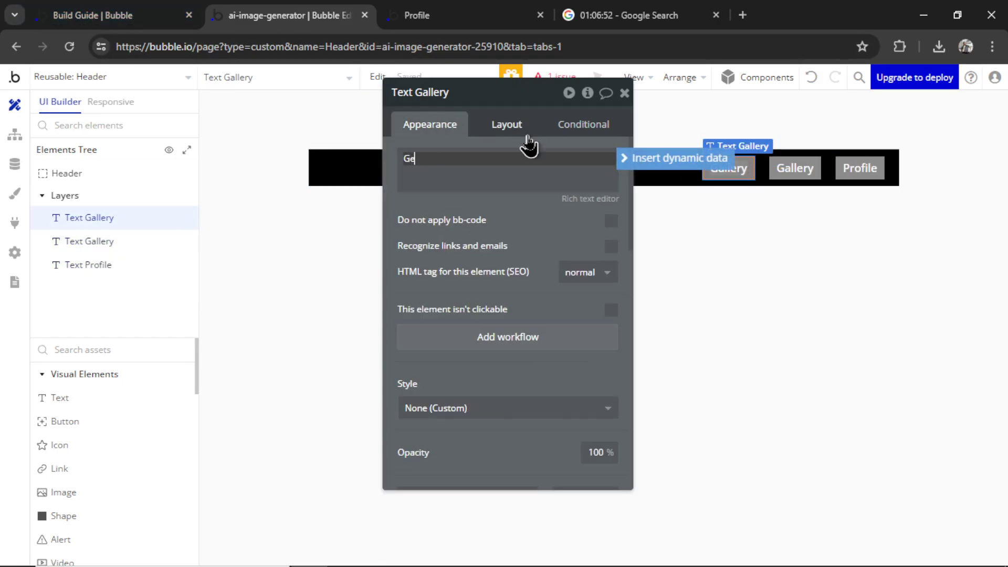
type("nera")
type("te")
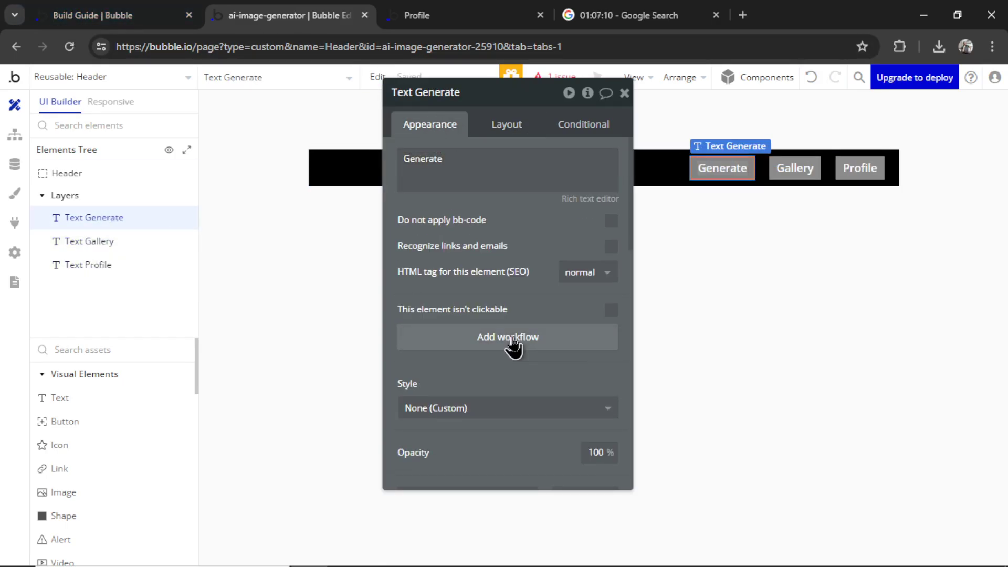
left_click(513, 341)
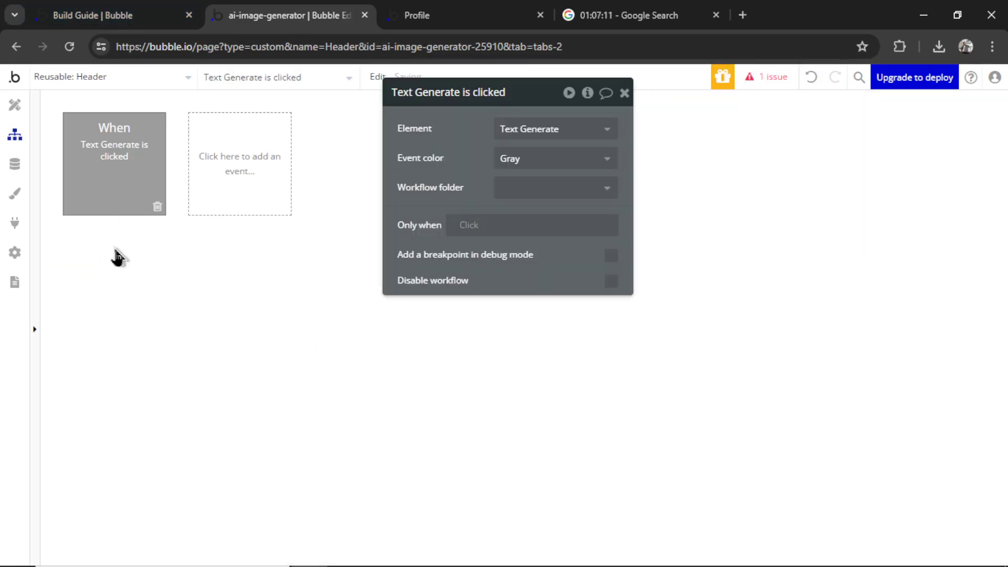
Make clicking Generate go to the image-generation page
left_click(126, 261)
left_click(247, 319)
left_click(580, 129)
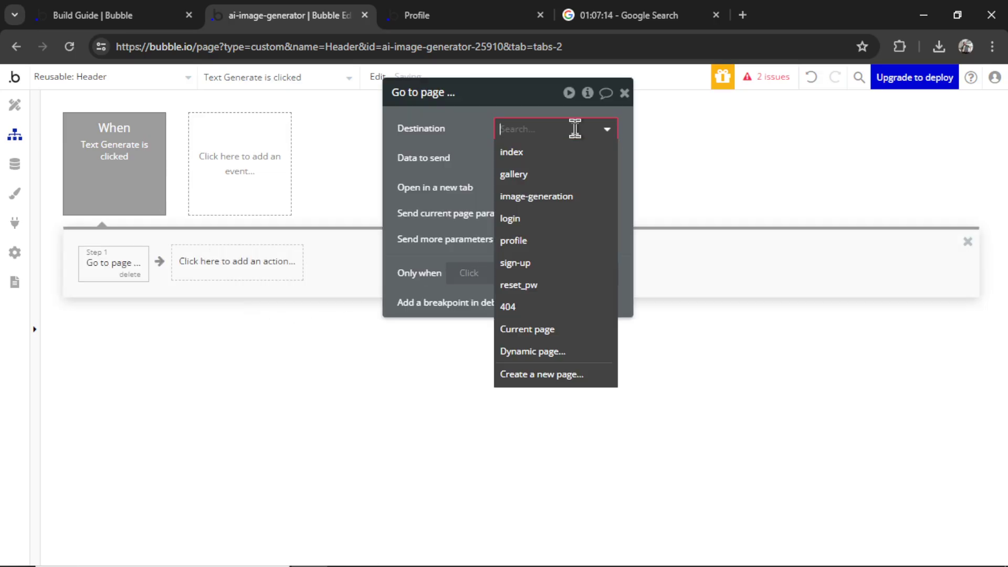
left_click(573, 197)
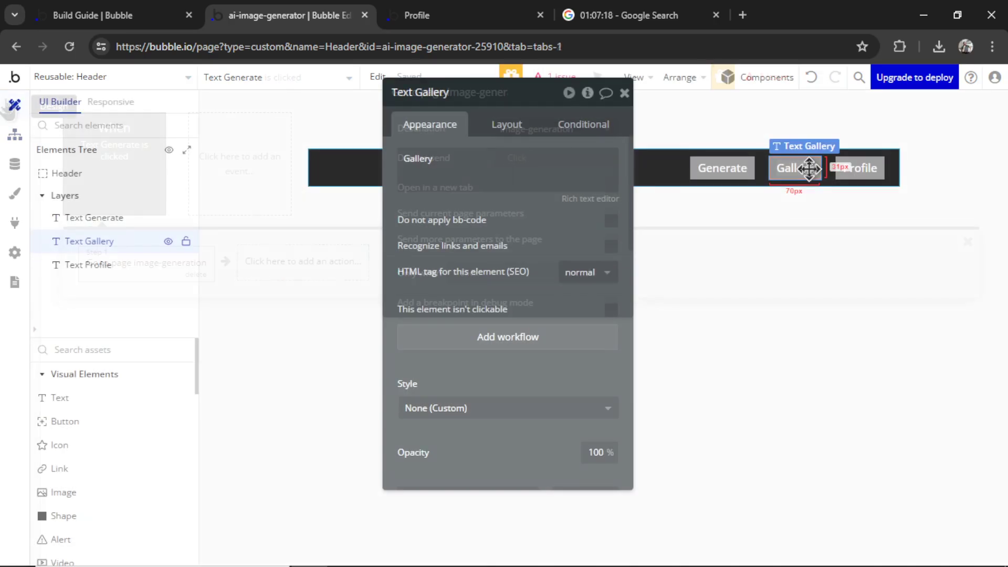
Add a Gallery click workflow that goes to the gallery page
left_click(520, 339)
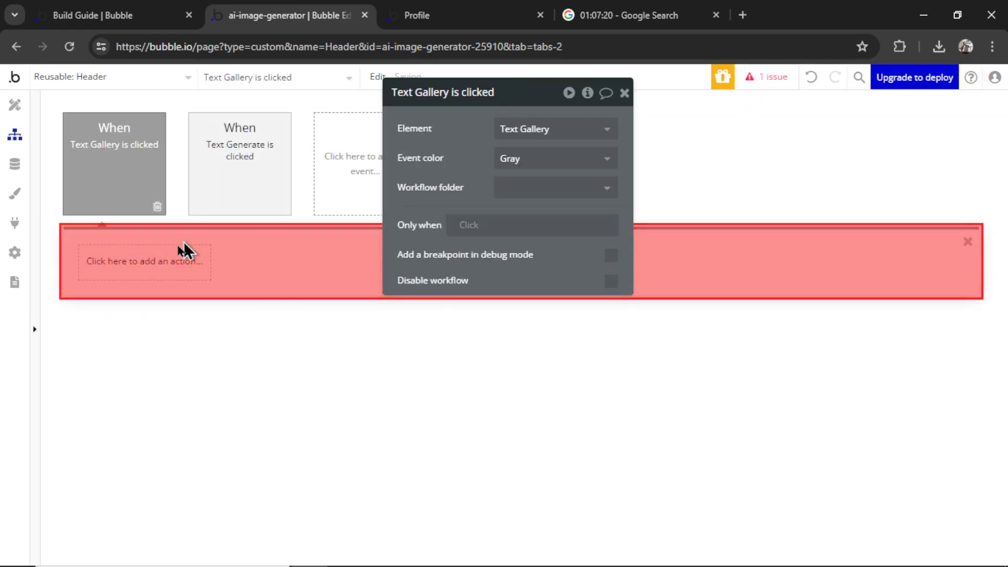
left_click(164, 262)
mouse_move(150, 348)
left_click(224, 318)
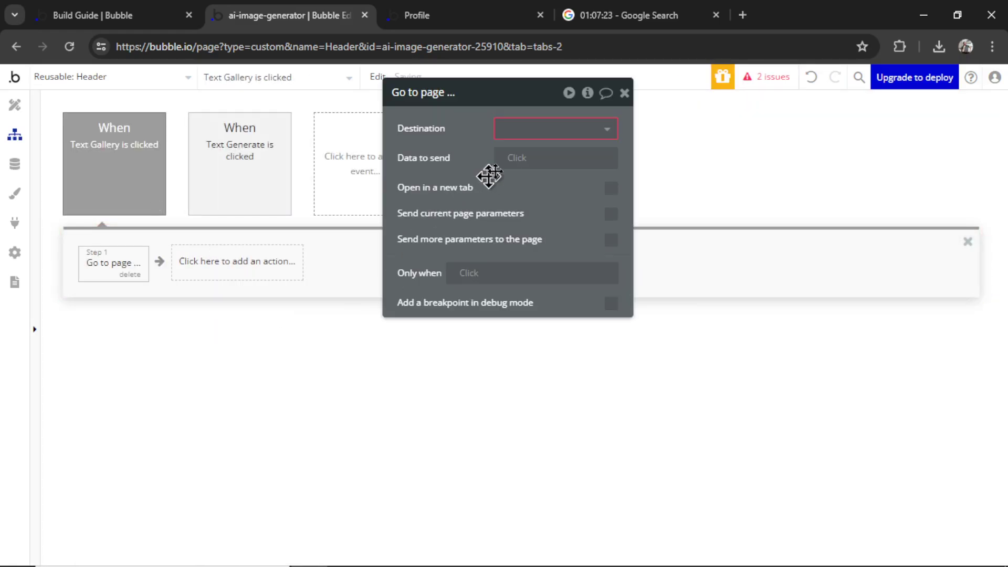
left_click(532, 129)
left_click(514, 174)
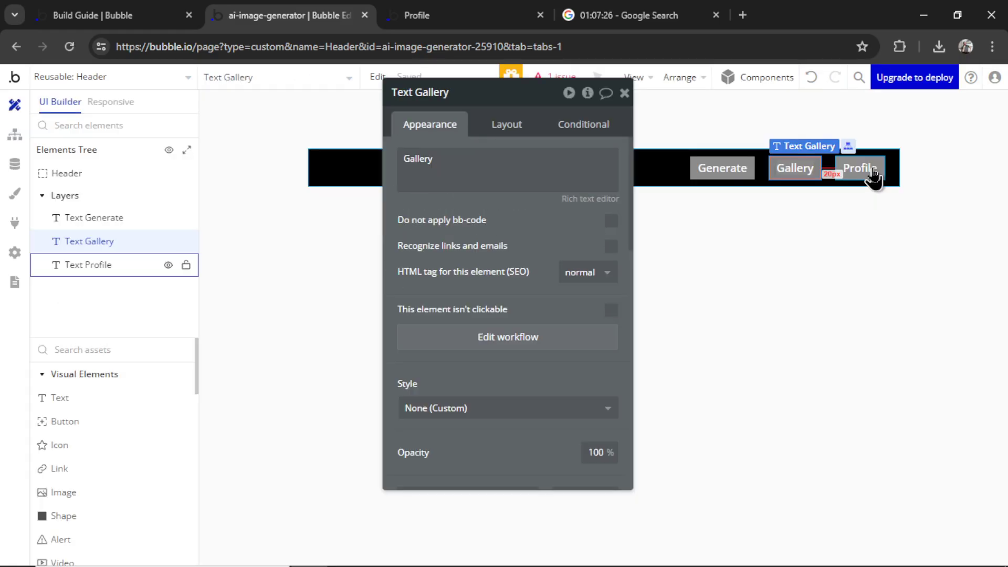
Add a Profile click workflow going to the profile page, then open the gallery page
left_click(869, 169)
left_click(522, 339)
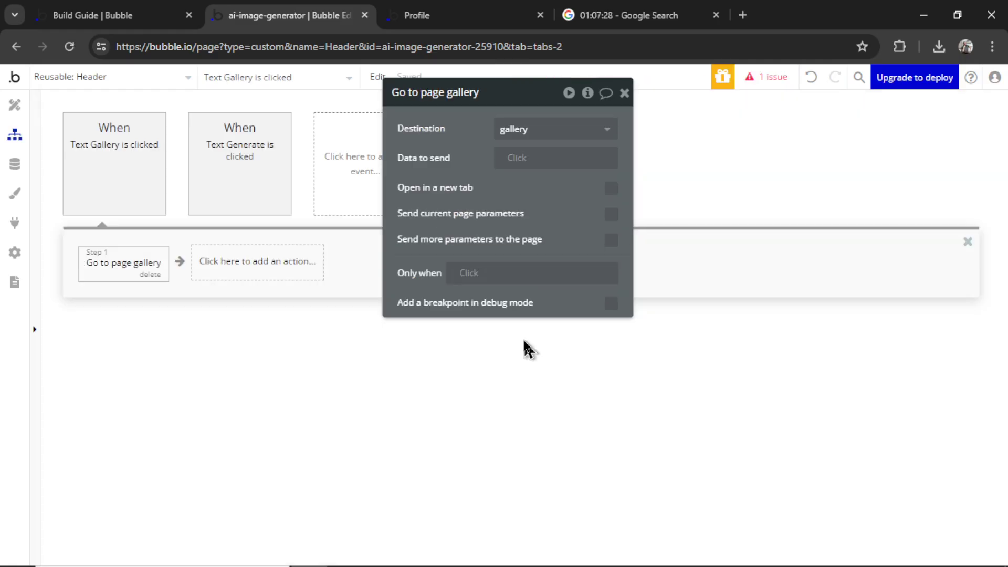
left_click(126, 260)
mouse_move(150, 347)
left_click(239, 320)
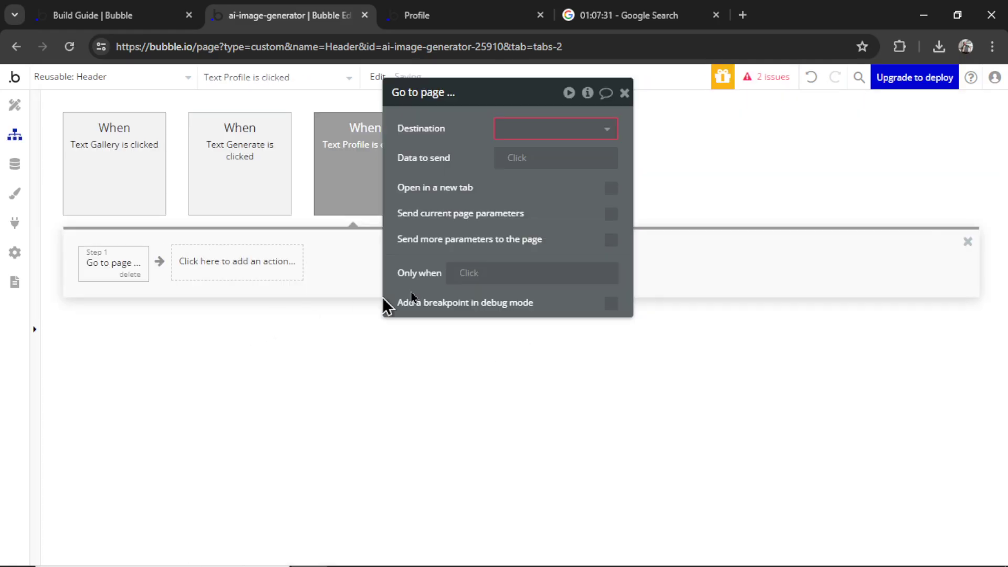
left_click(595, 135)
left_click(542, 242)
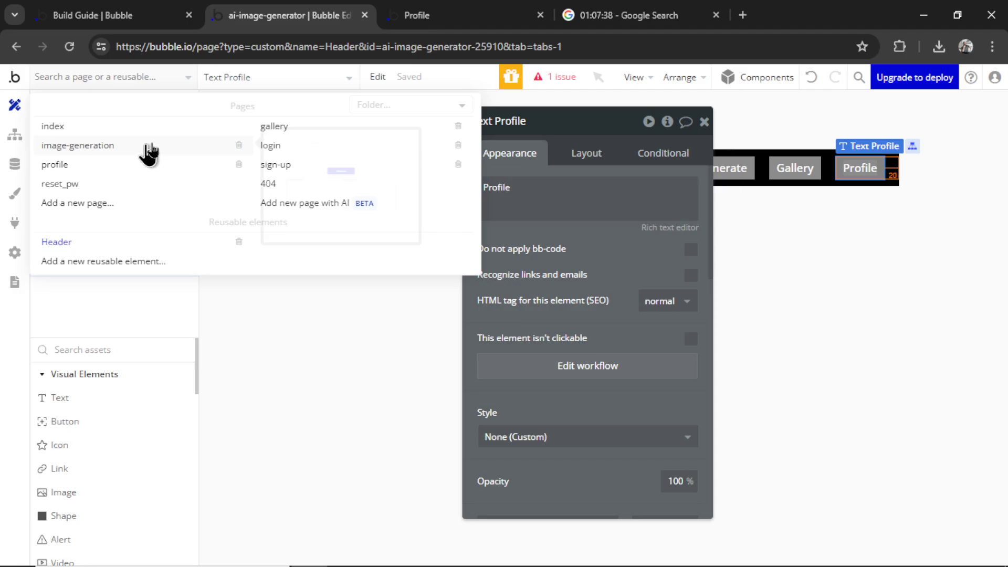
left_click(293, 129)
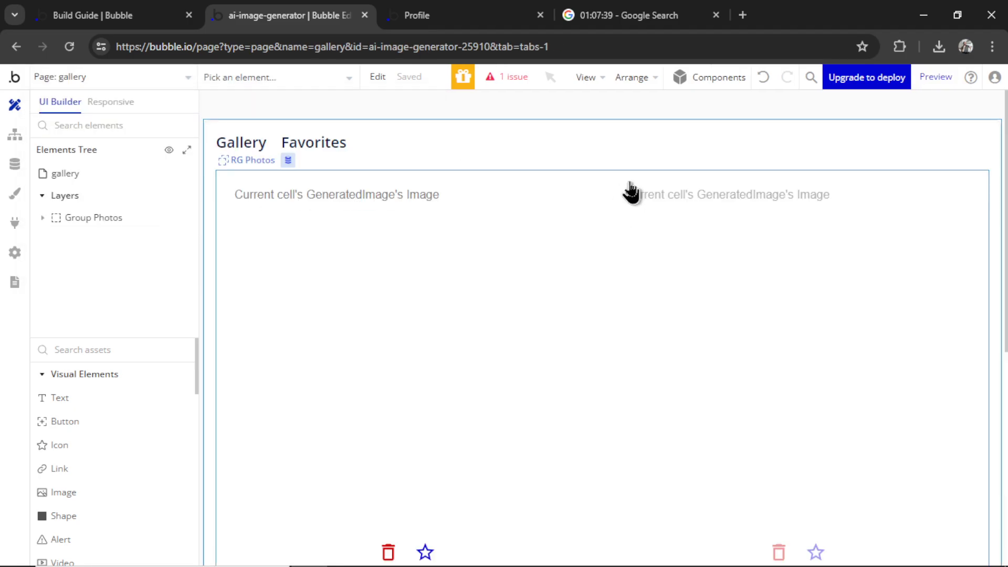
Place the reusable Header atop the gallery and image-generation pages
scroll(115, 472, "down", 10)
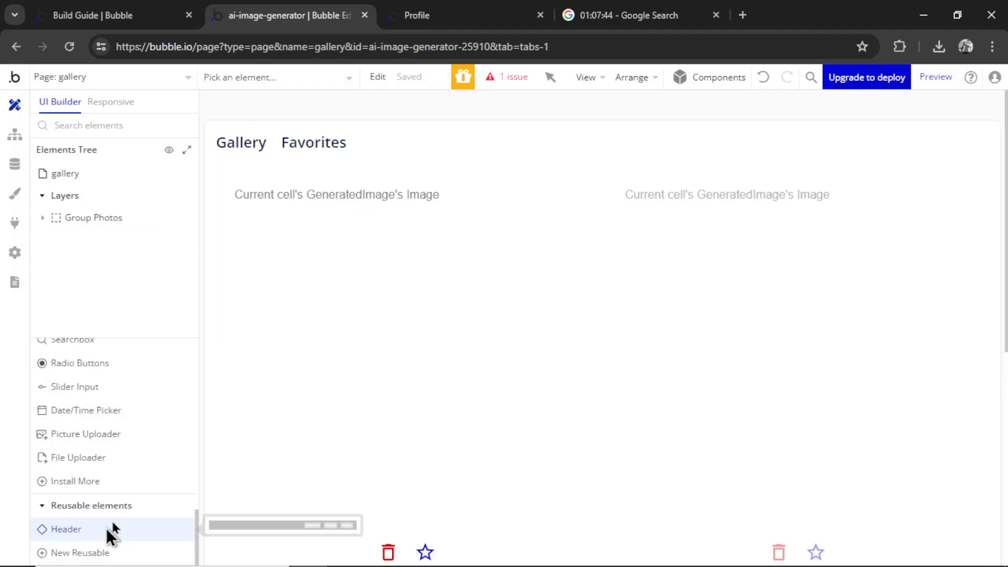
left_click(108, 530)
left_click(406, 140)
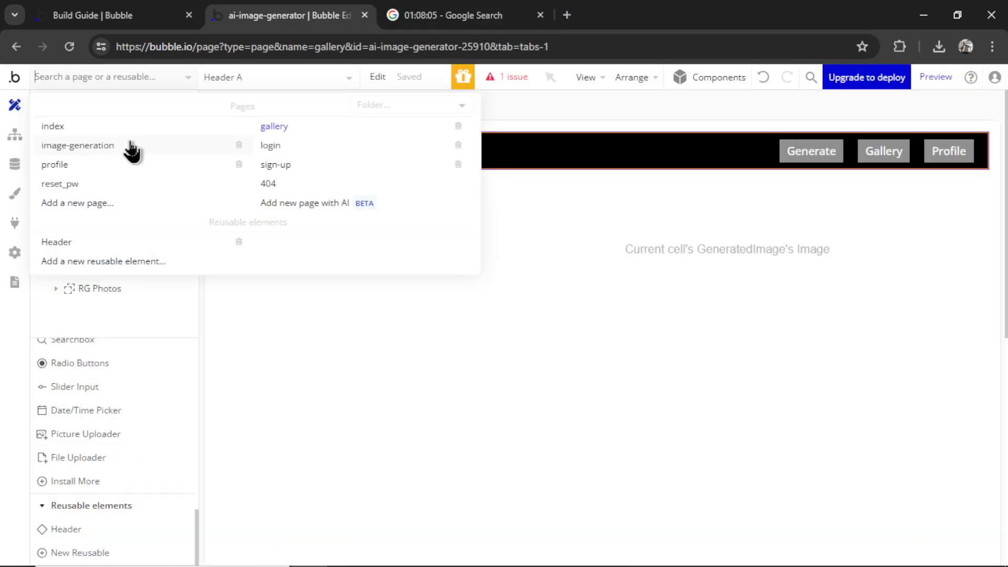
left_click(106, 149)
scroll(119, 450, "down", 15)
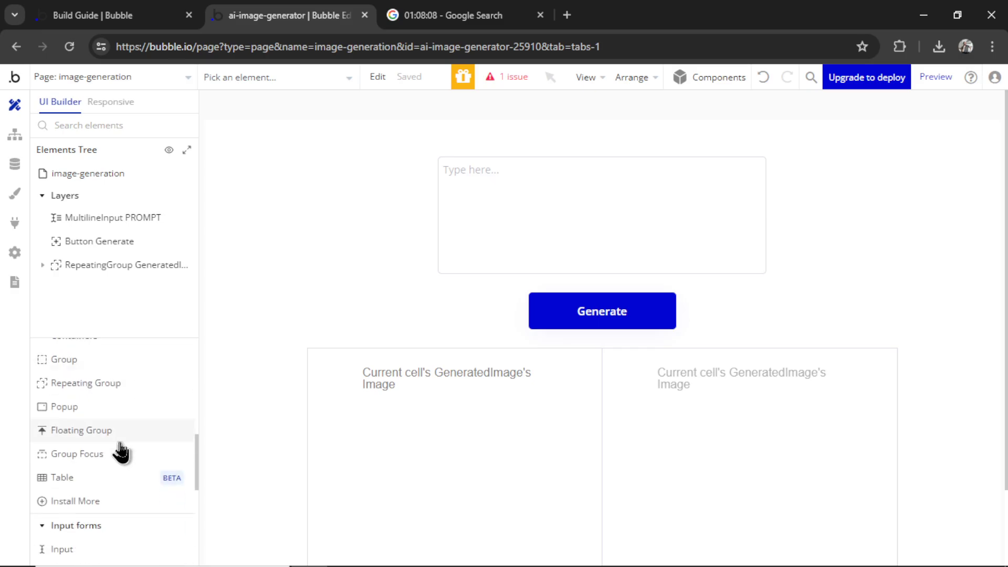
left_click(78, 529)
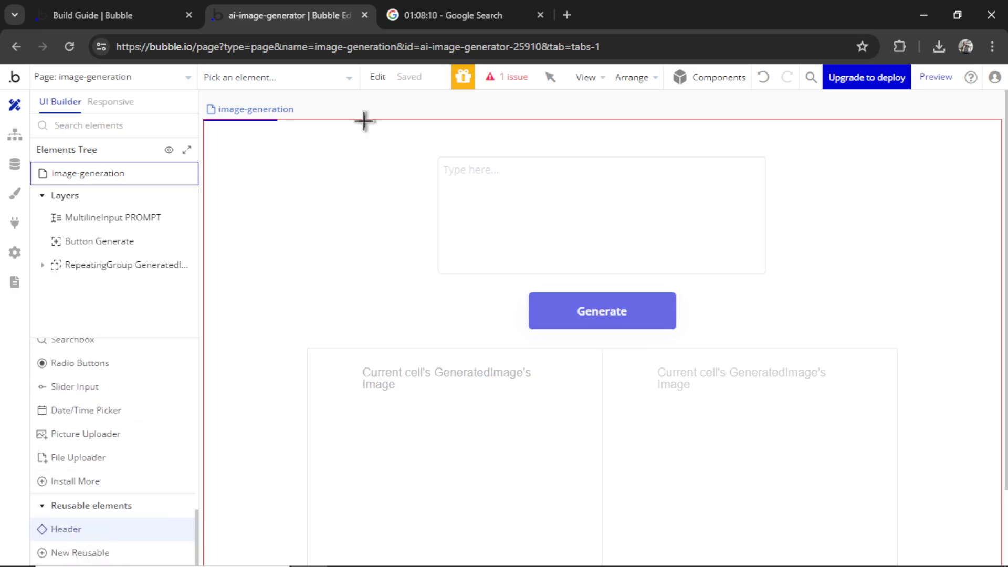
left_click(371, 138)
On the profile page, delete the old Group Header and set Group Profile's background to white
left_click(110, 77)
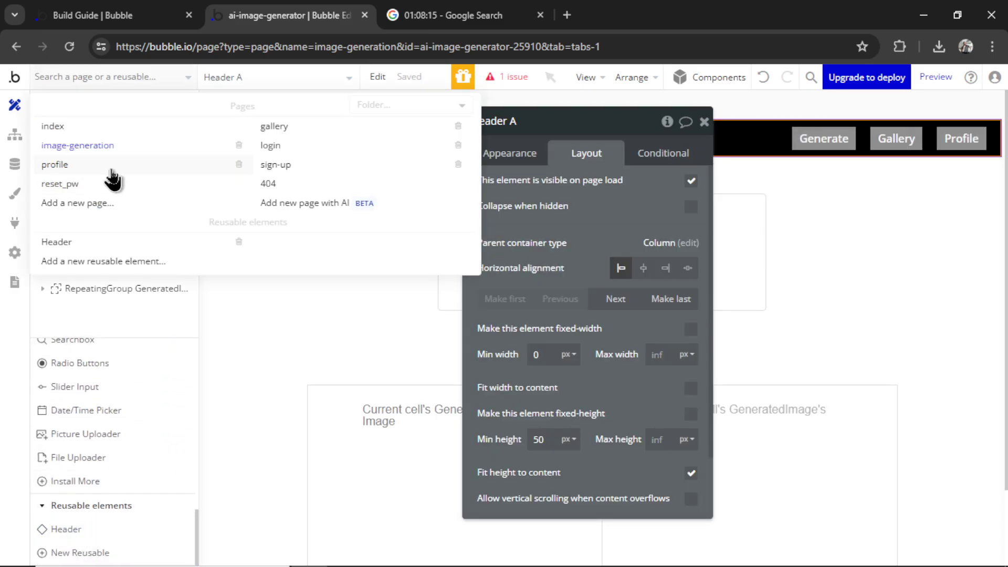
left_click(113, 169)
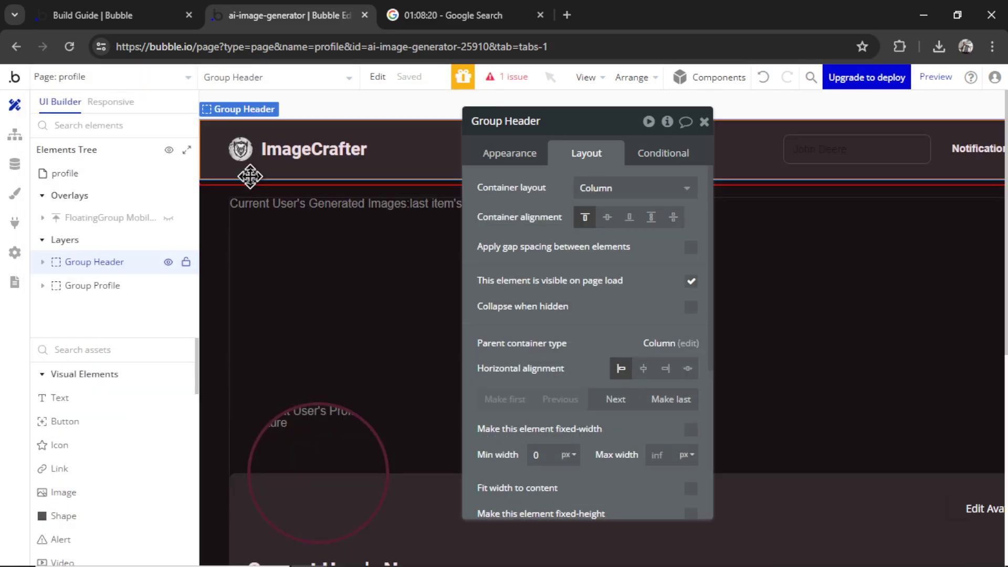
key("Delete")
double_click(247, 184)
scroll(626, 270, "down", 5)
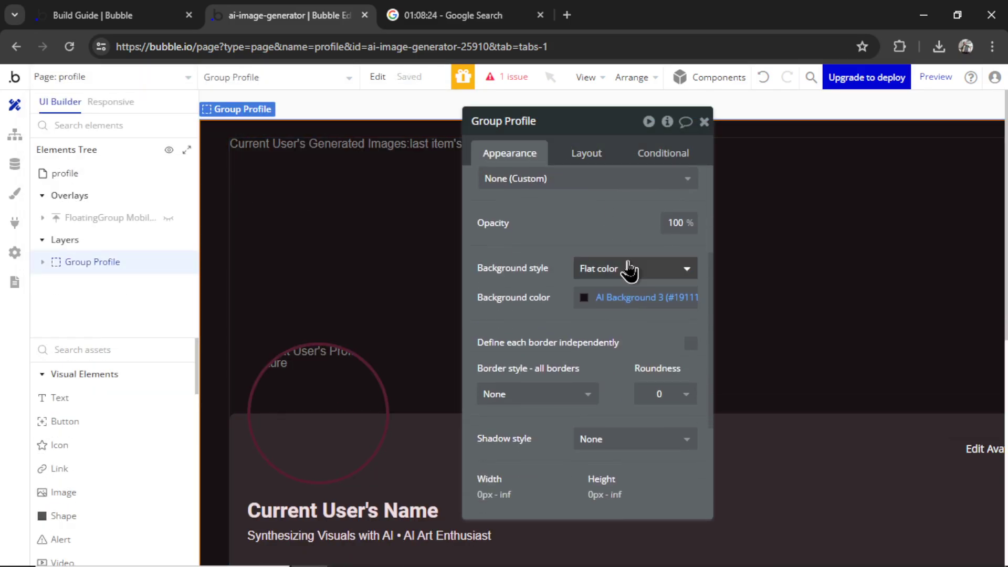
left_click(614, 225)
left_click_drag(619, 258, 529, 222)
left_click(704, 122)
Place the reusable Header at the top of the profile page
scroll(89, 472, "down", 15)
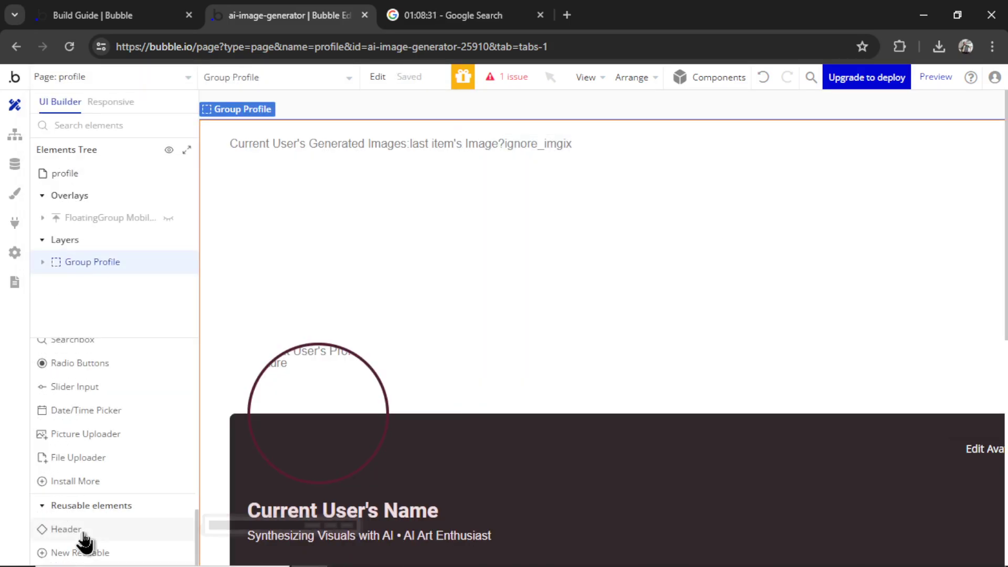
left_click(83, 534)
left_click(268, 131)
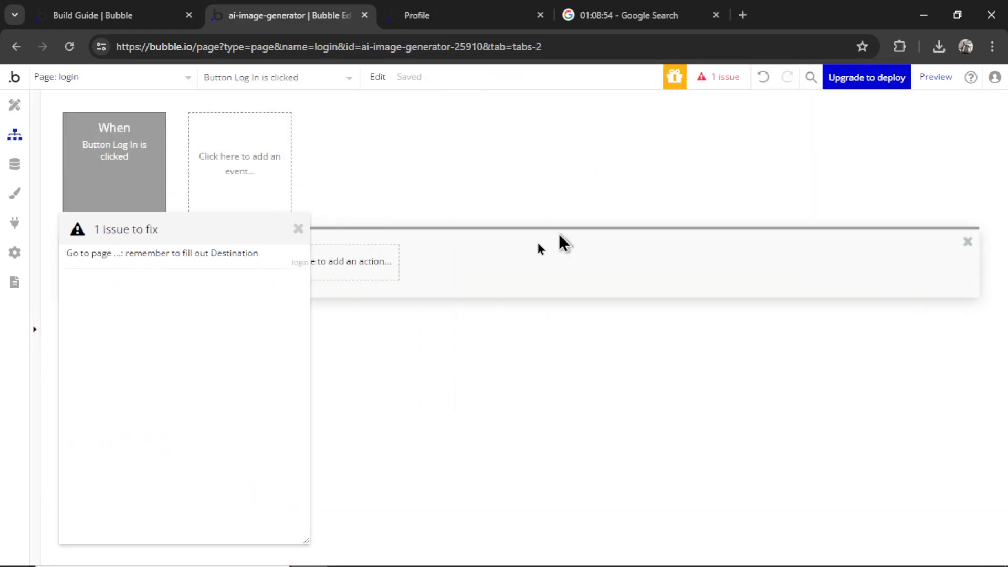
left_click(141, 262)
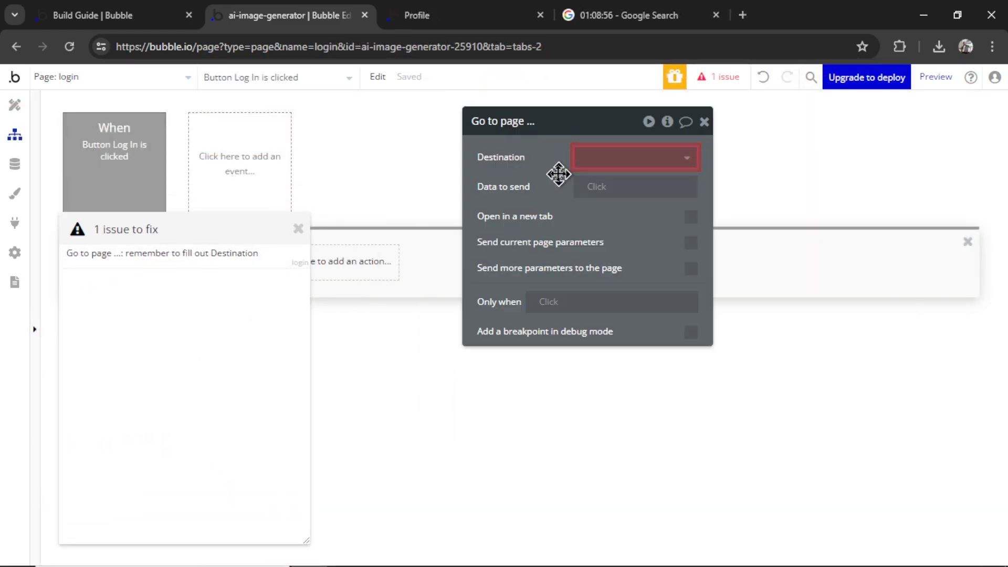
Set the login workflow's Go to page destination to gallery
left_click_drag(561, 174, 686, 195)
left_click(297, 229)
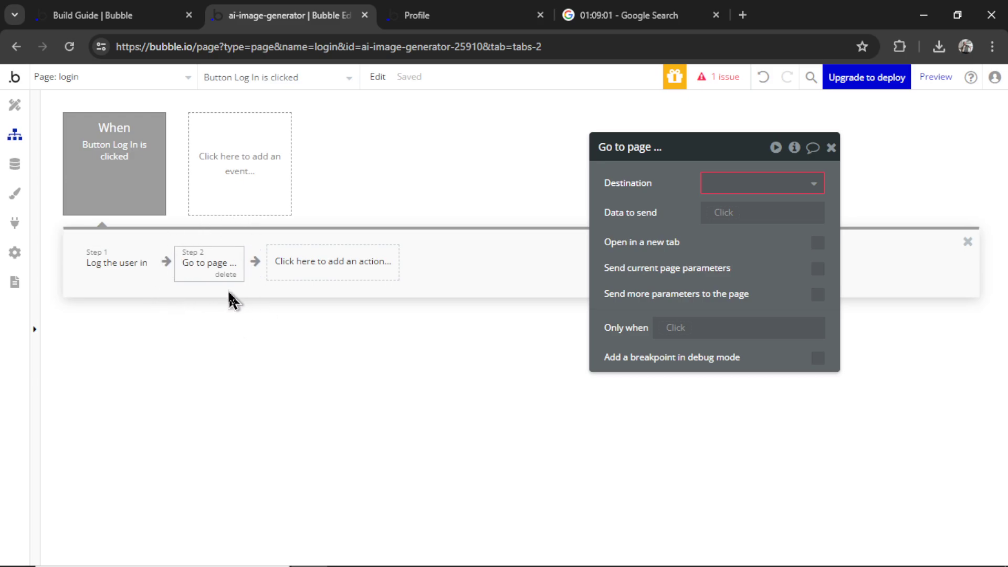
left_click(787, 186)
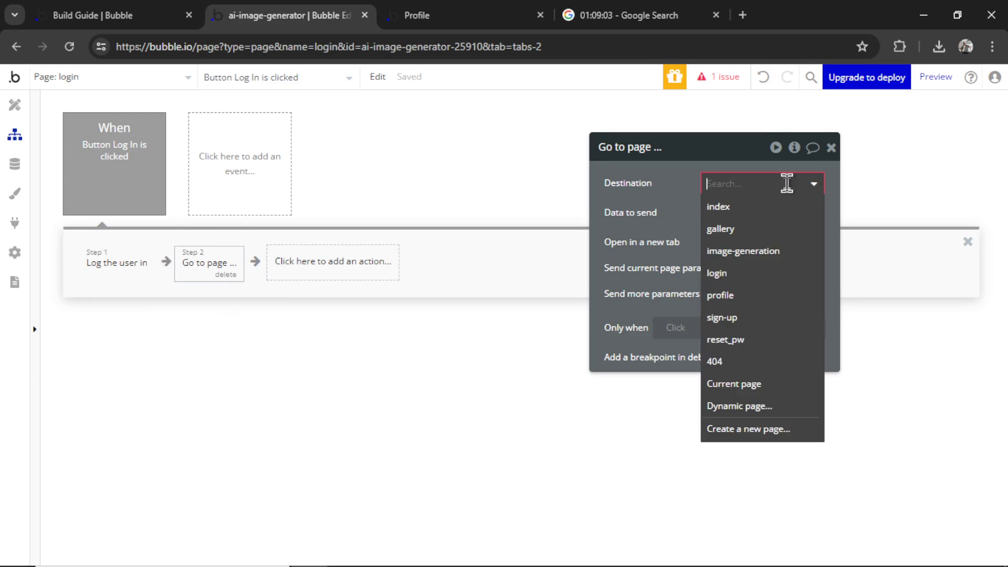
left_click(766, 231)
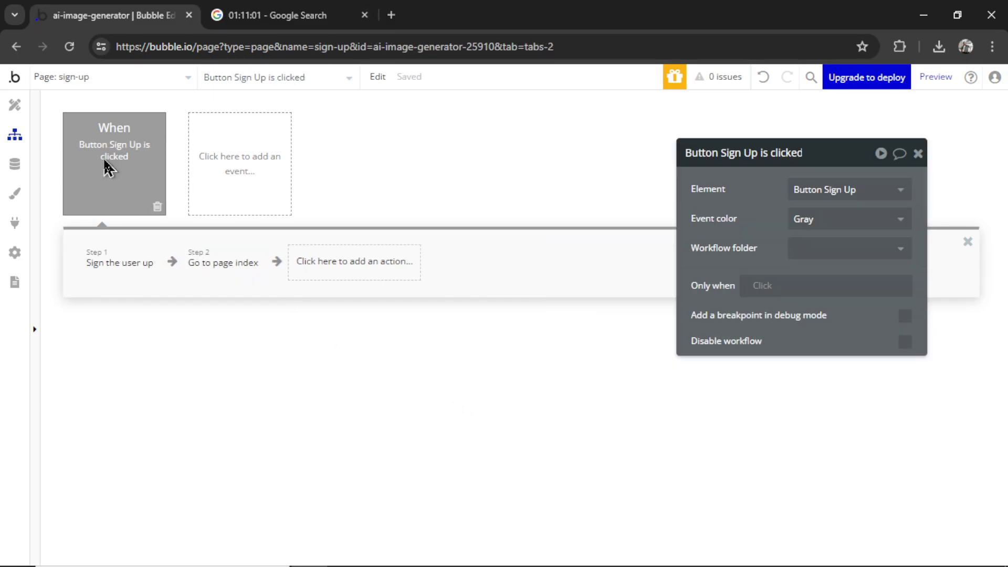
Change the sign-up workflow's Step 2 destination from index to gallery
left_click(233, 272)
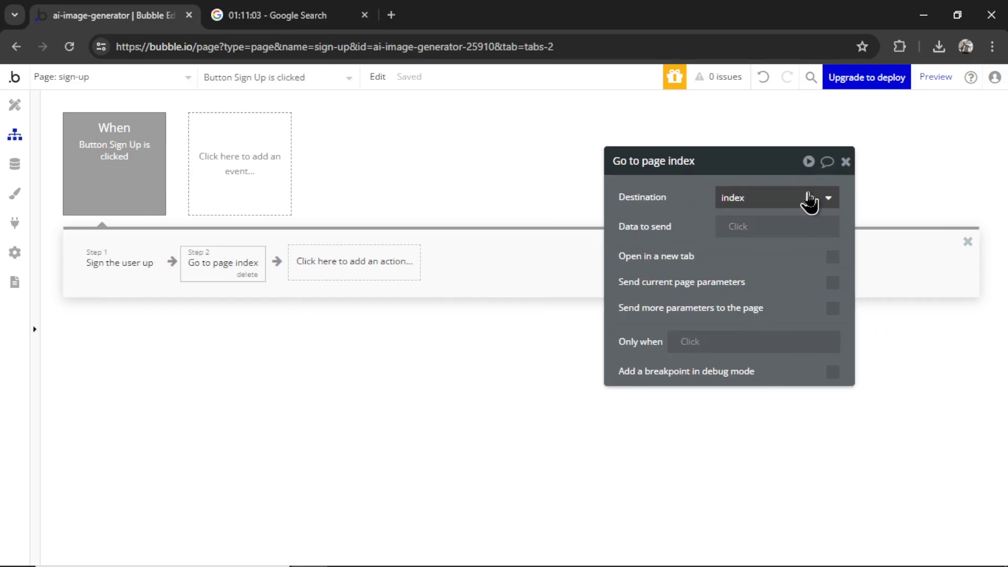
left_click(788, 192)
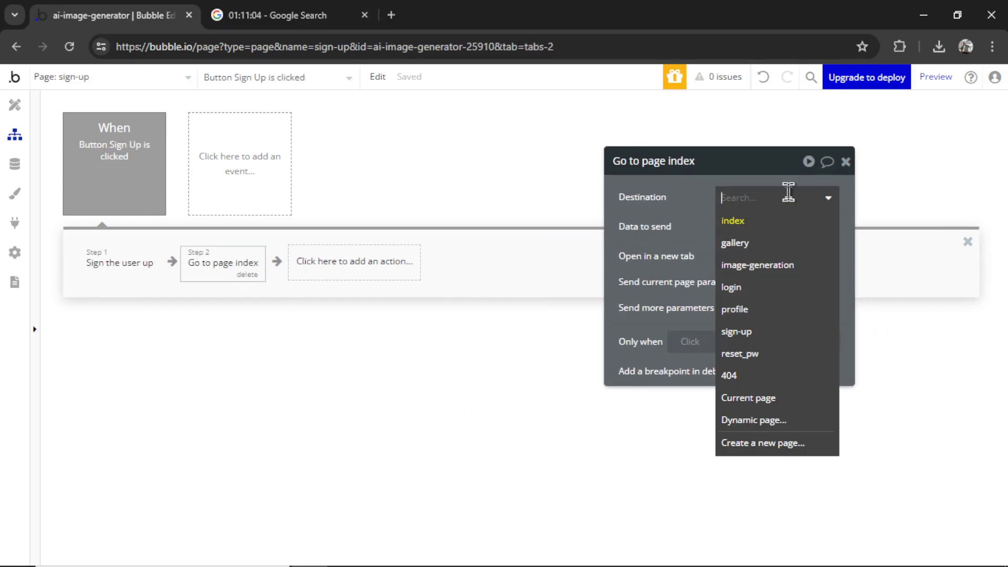
left_click(779, 245)
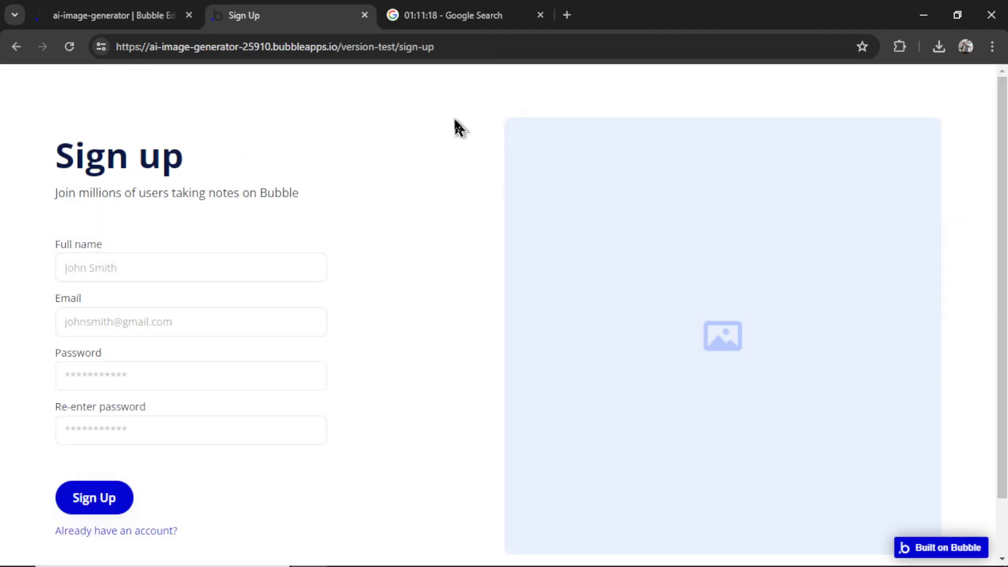
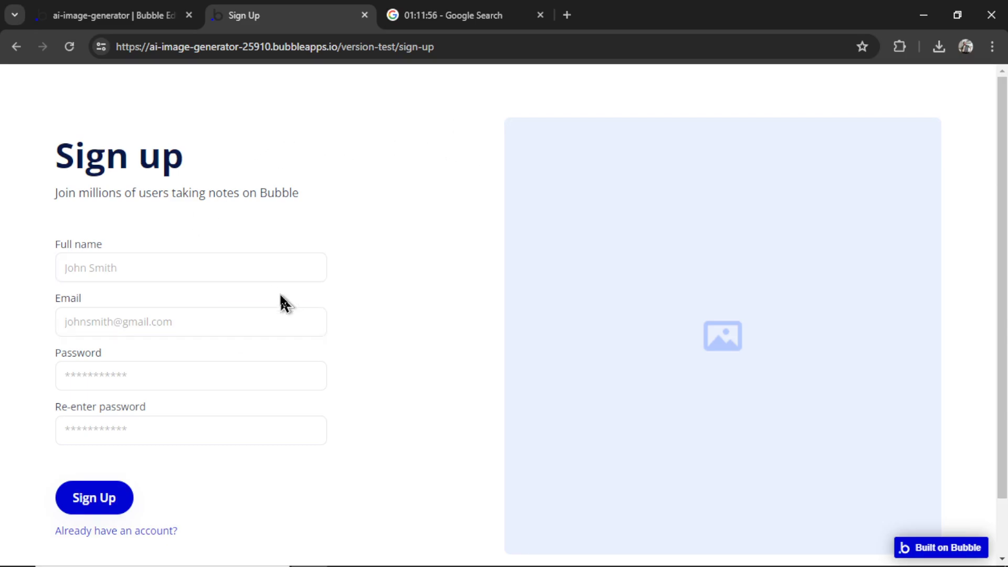
Sign up a test account with a full name, an e-mail address and a confirmed five-character password
scroll(341, 415, "down", 1)
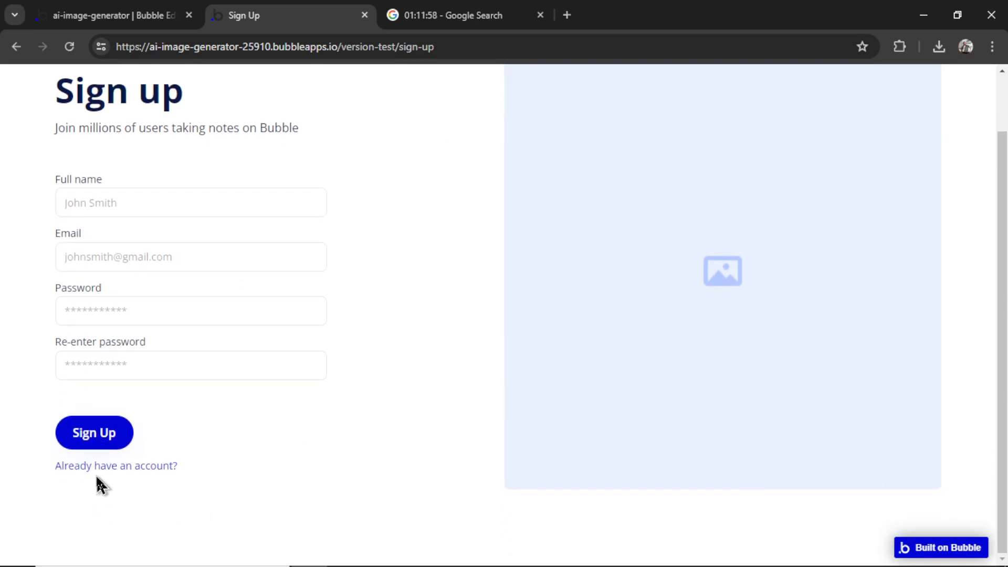
left_click(129, 467)
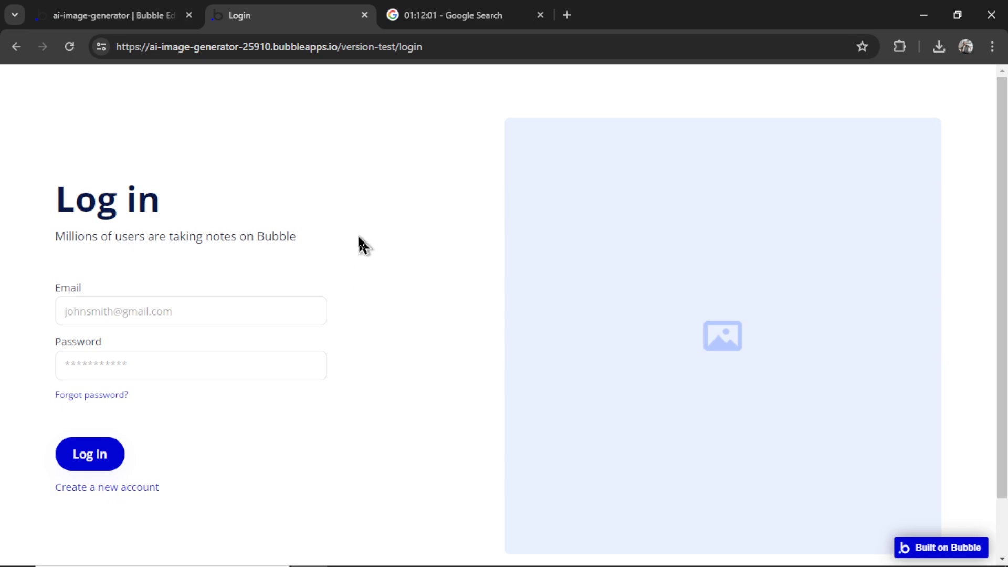
left_click(110, 488)
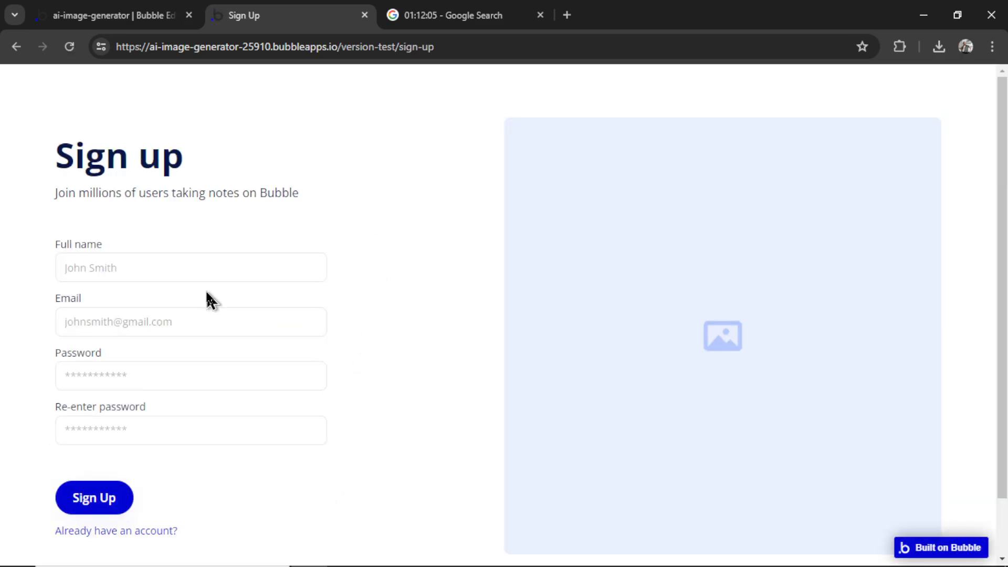
left_click(205, 268)
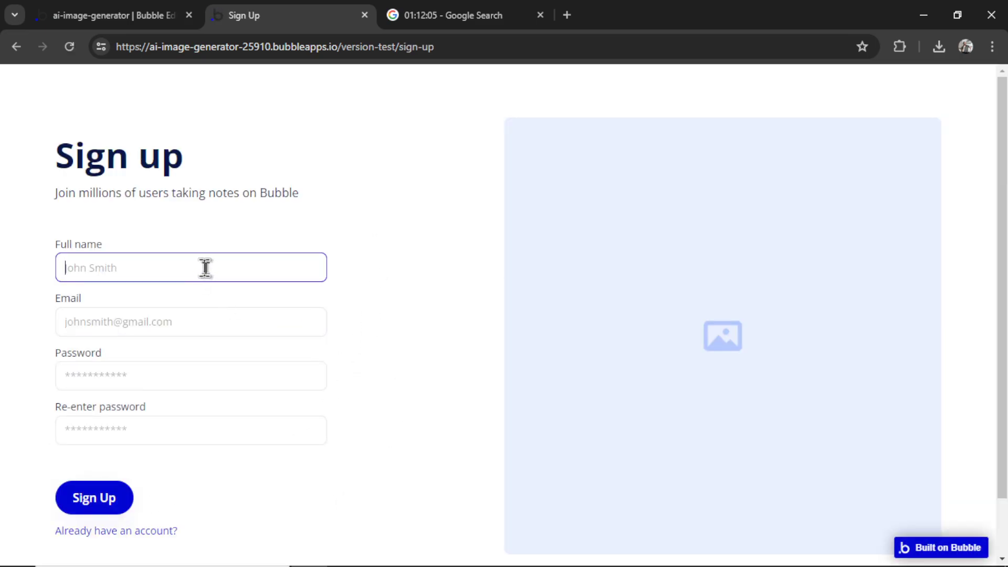
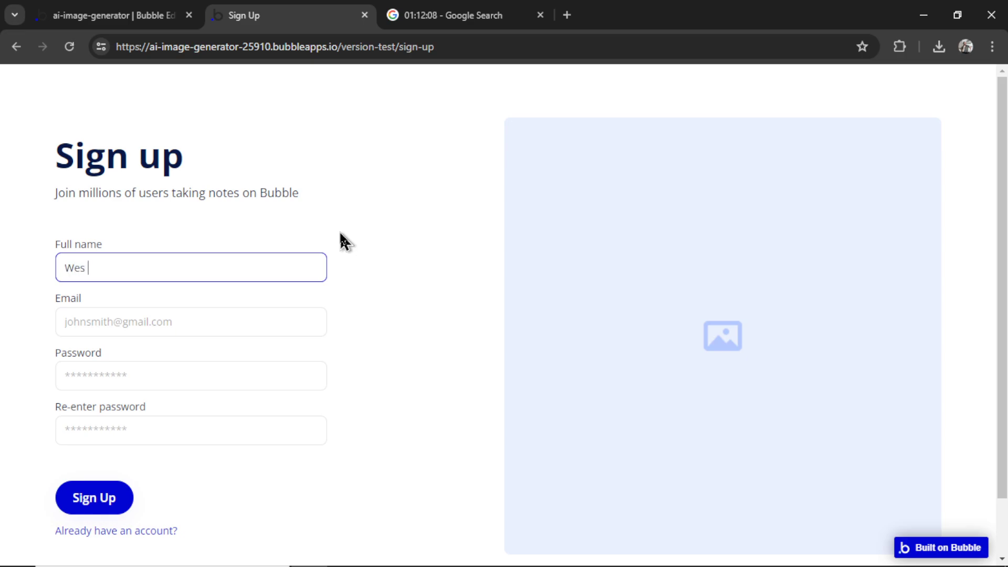
left_click(136, 318)
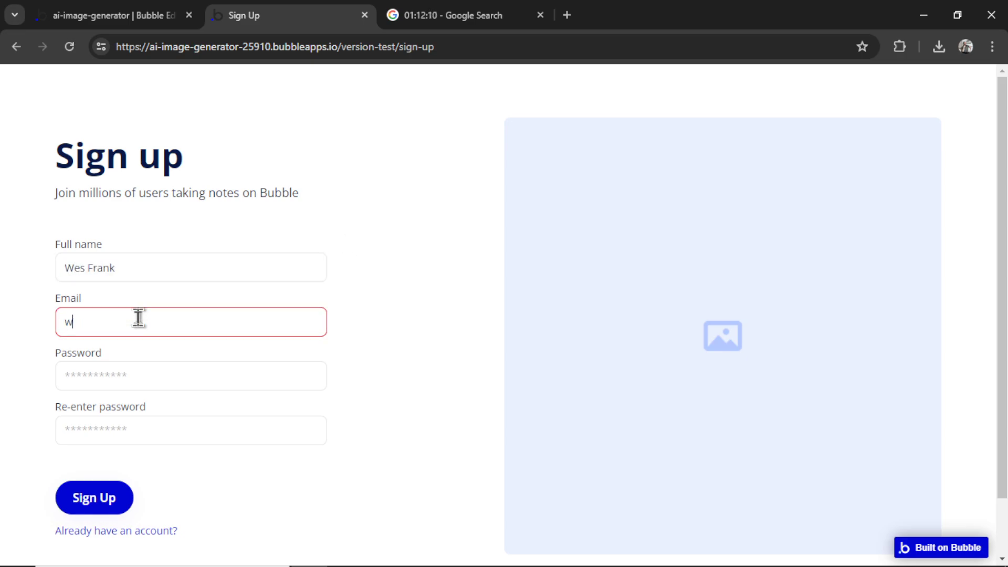
left_click(166, 367)
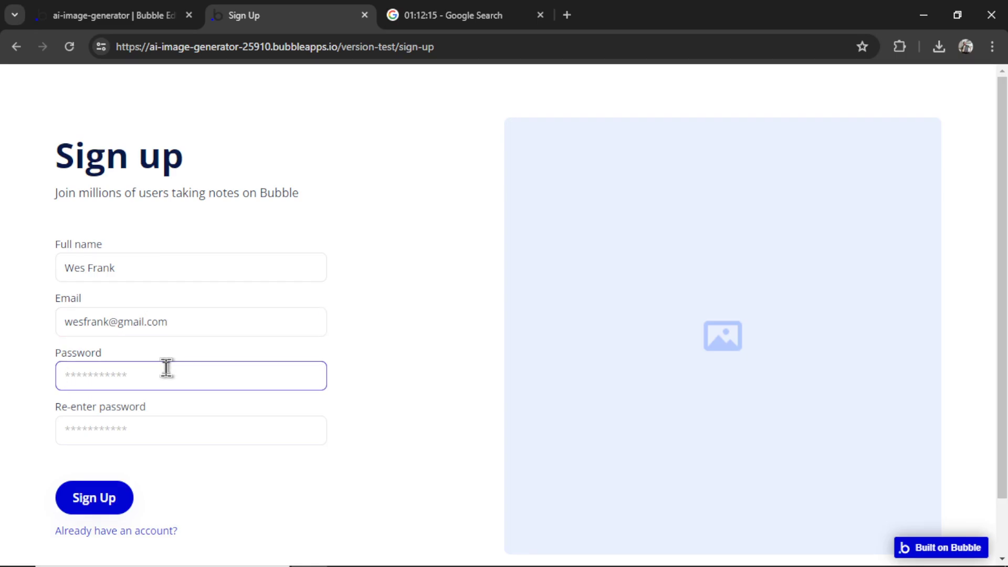
type("•••••")
left_click(105, 433)
type("•")
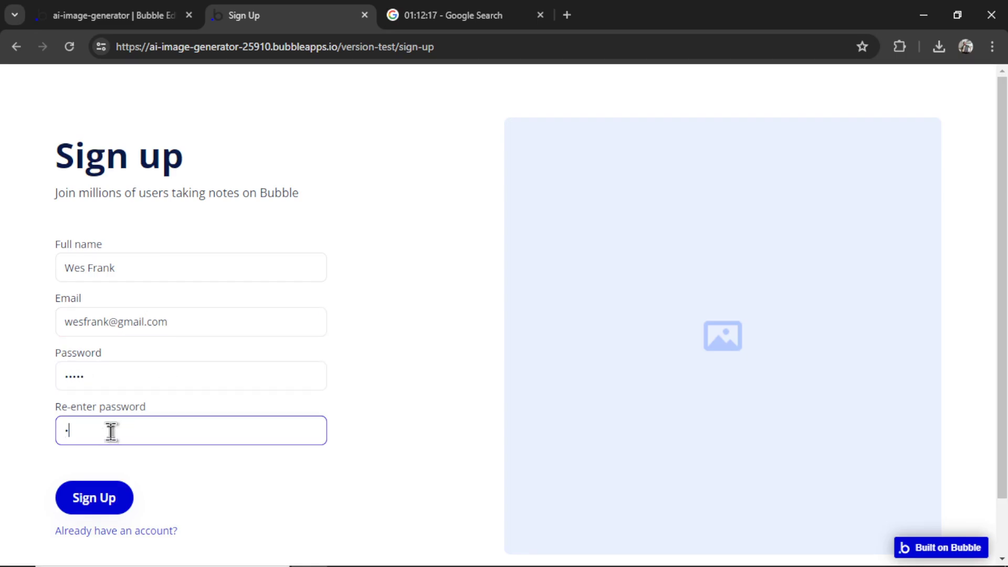
type("••••")
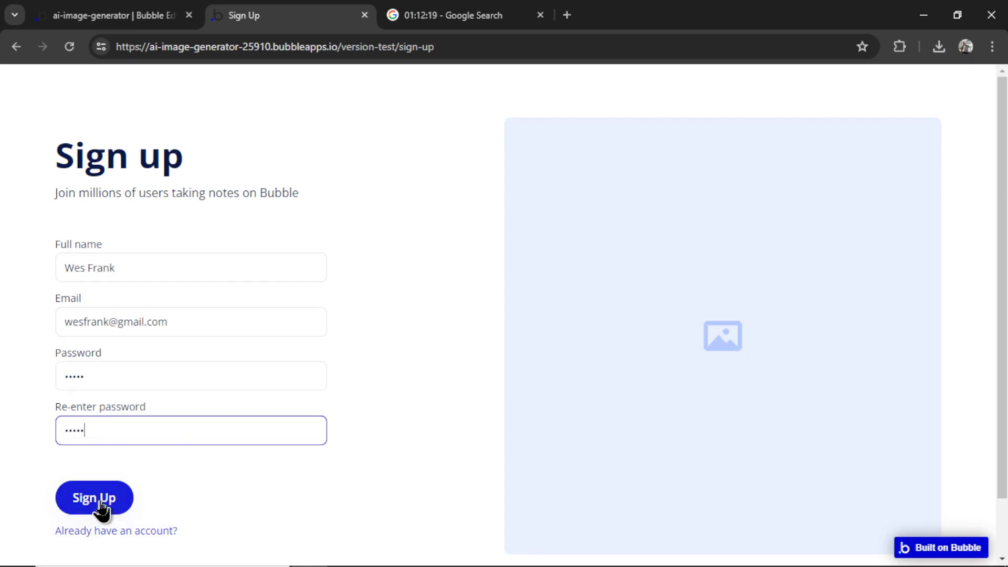
left_click(95, 499)
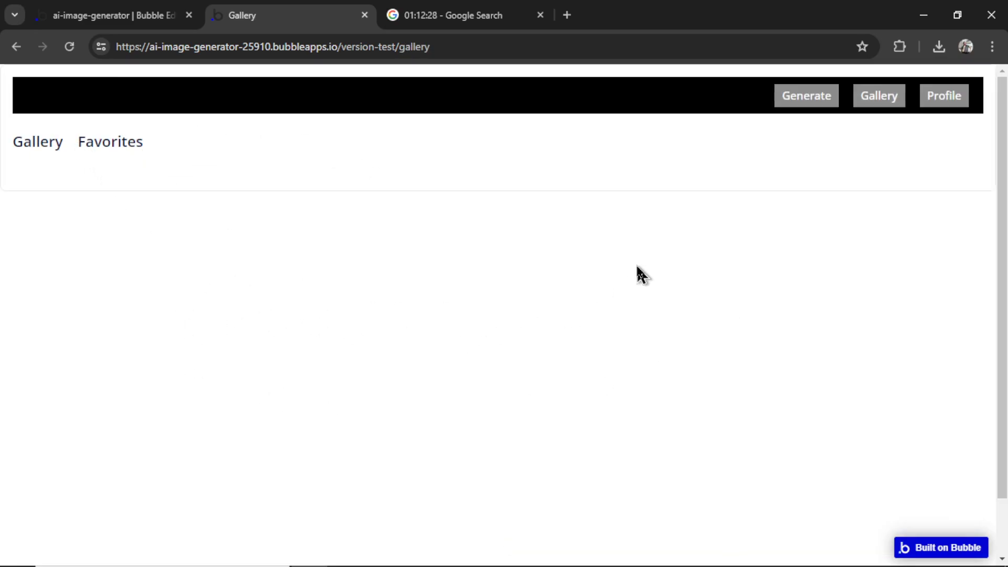
Generate an image of a woman with melting ice cream in the hot sun
left_click(813, 100)
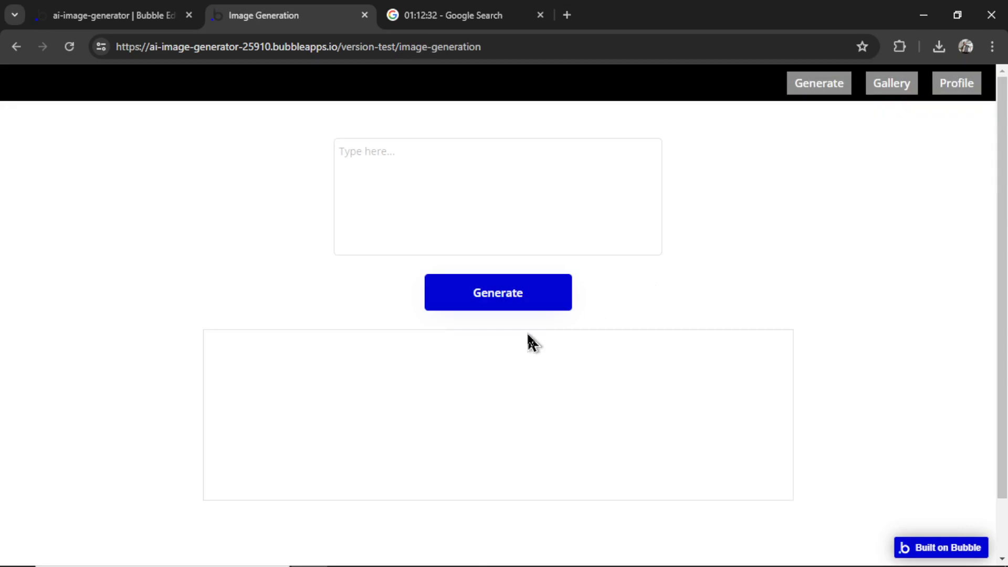
left_click(660, 192)
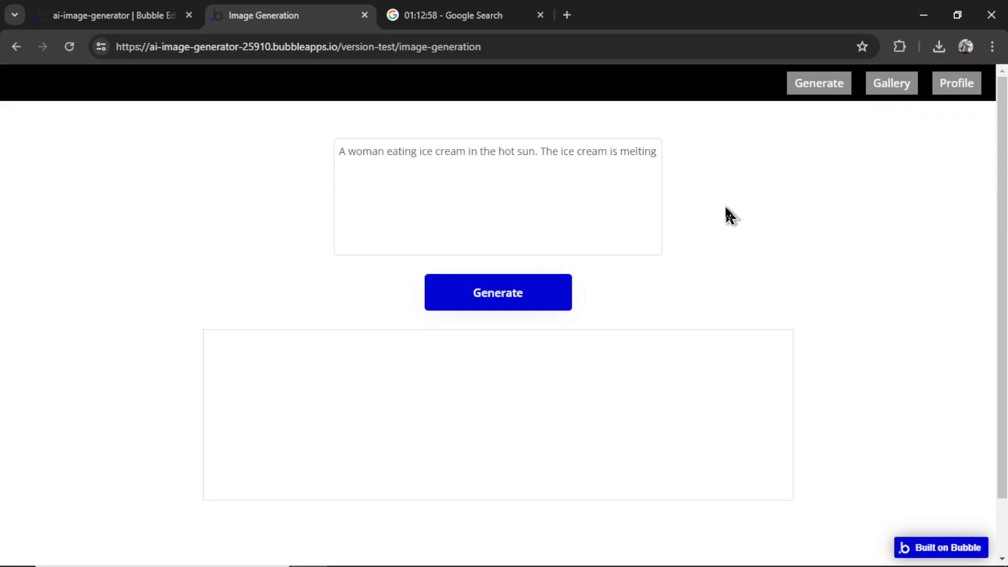
left_click(528, 305)
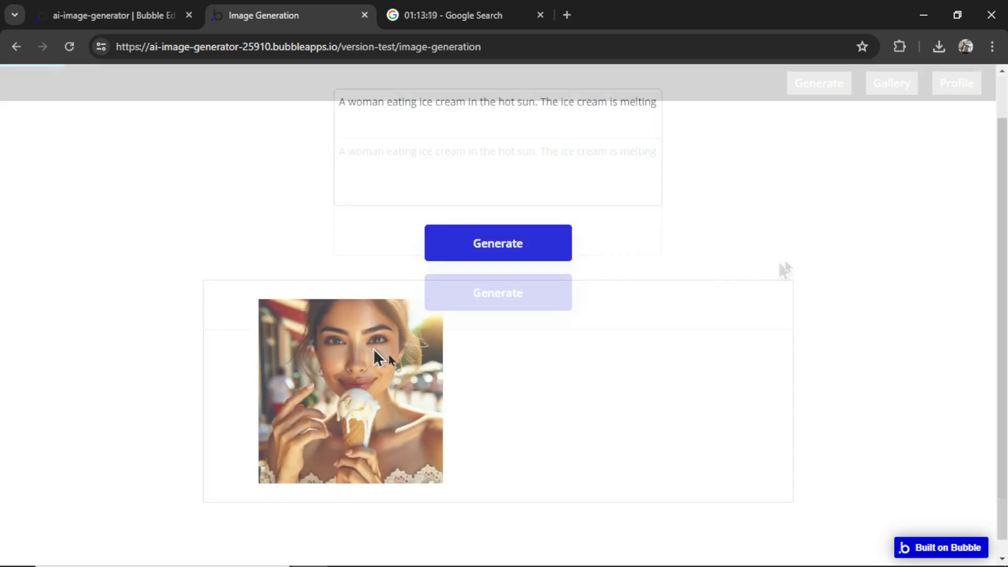
Rewrite the prompt to frozen ice cream in winter, generate it, and return to the gallery
scroll(630, 252, "up", 1)
left_click_drag(534, 151, 499, 152)
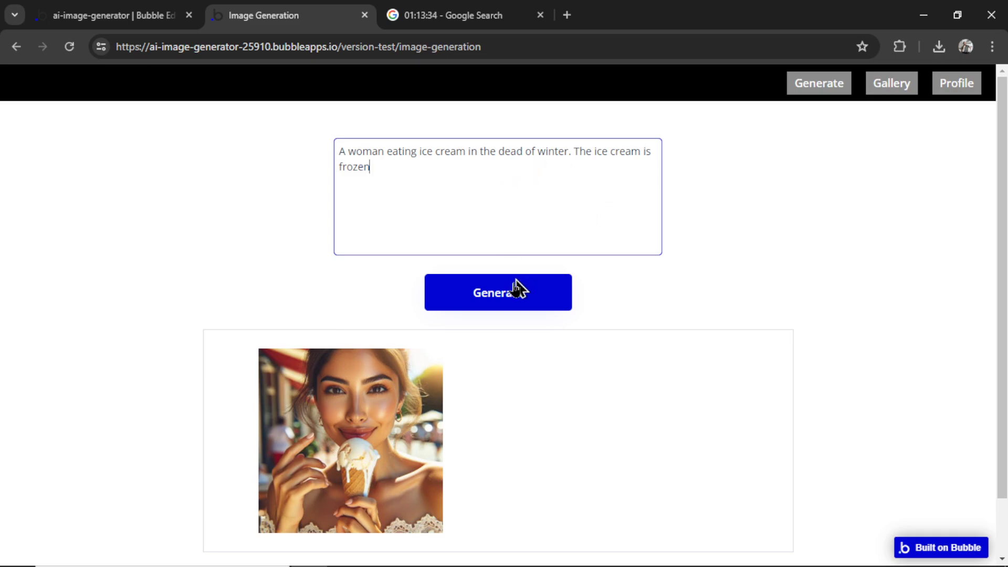
left_click(518, 299)
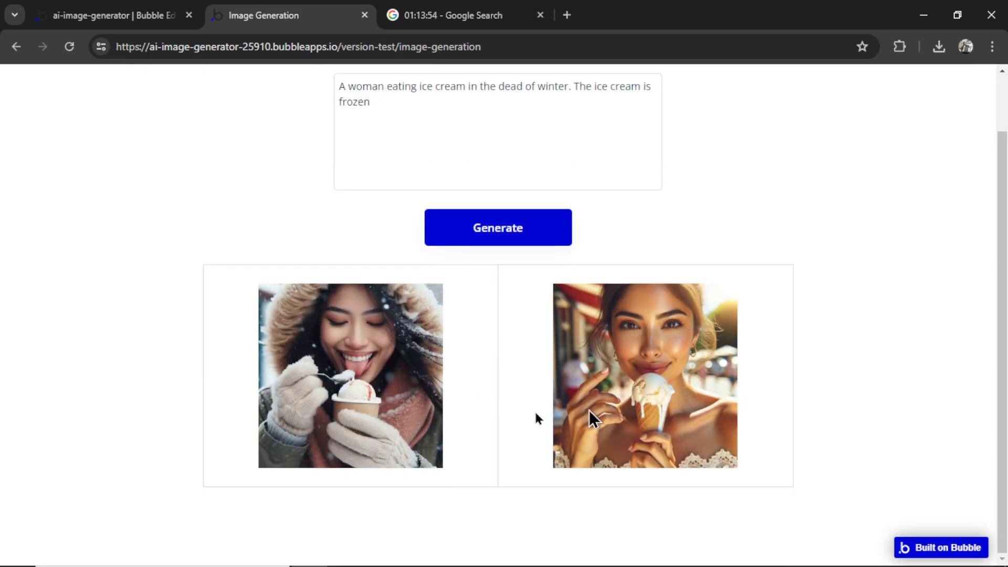
scroll(438, 416, "up", 2)
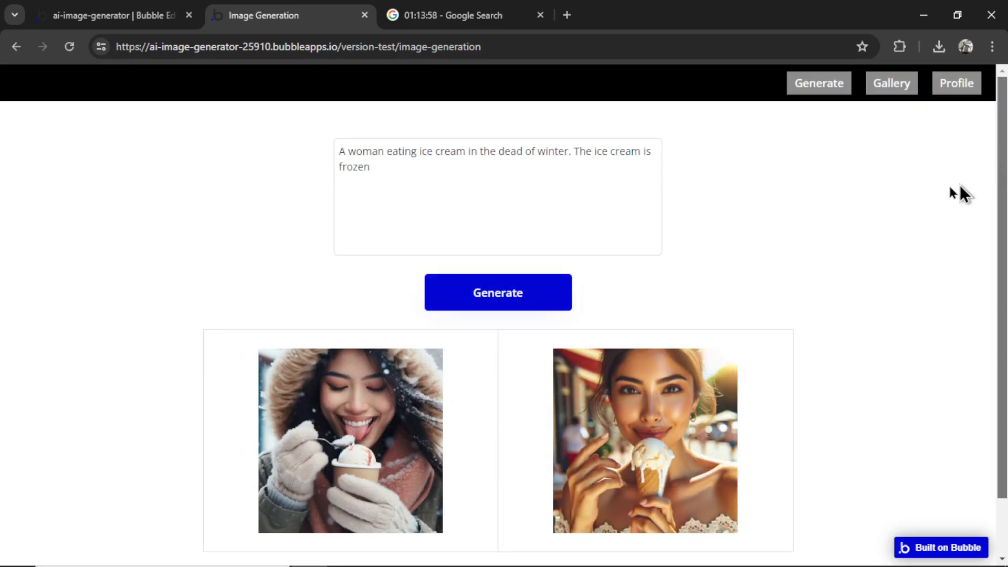
left_click(895, 86)
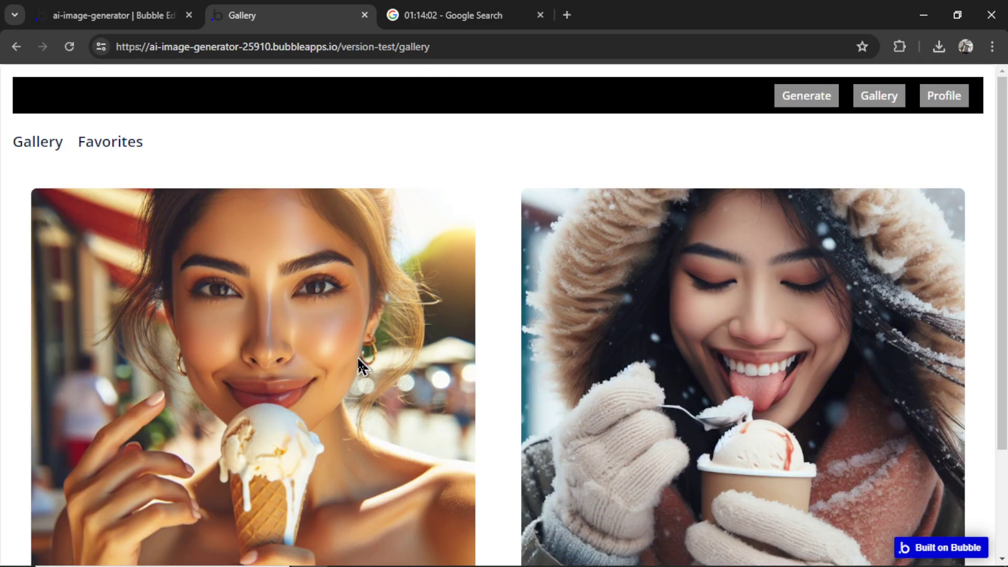
Compare the two image captions and mark the winter ice-cream image as a favourite
scroll(773, 348, "down", 2)
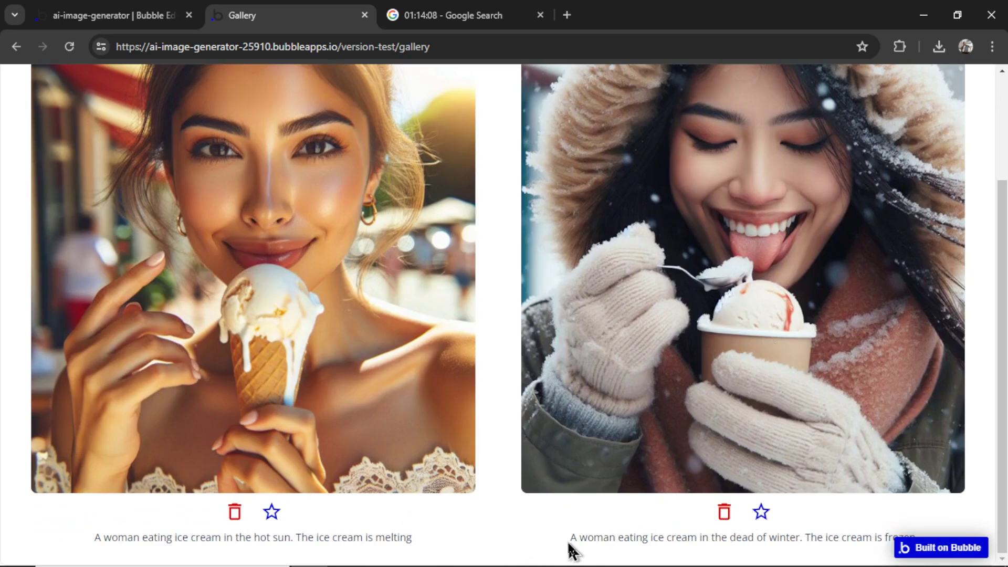
left_click_drag(570, 538, 802, 538)
left_click(351, 539)
left_click_drag(252, 538, 308, 539)
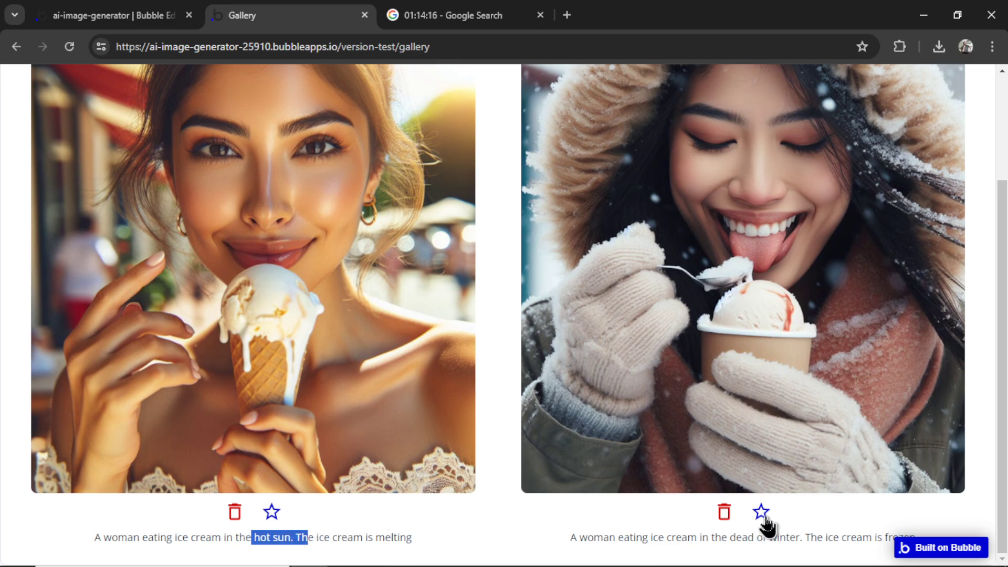
left_click(761, 512)
Confirm only the winter image shows under Favorites, then go to the Profile page
scroll(737, 426, "up", 3)
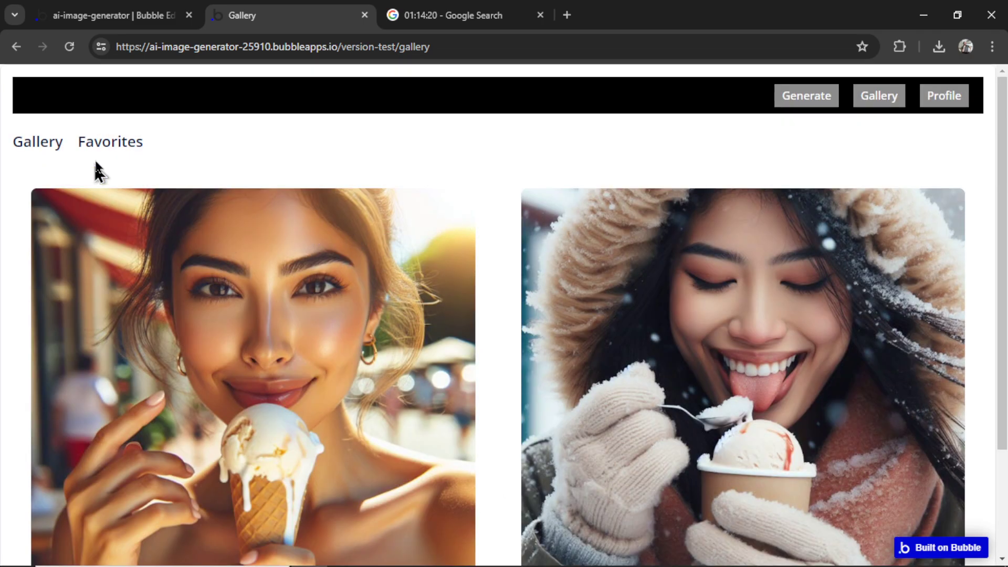
left_click(113, 143)
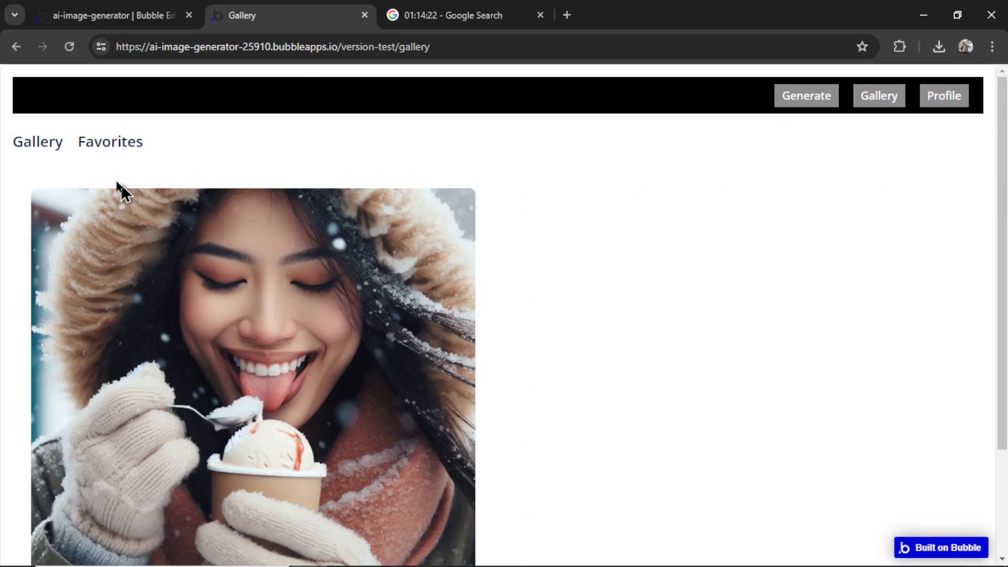
left_click(41, 147)
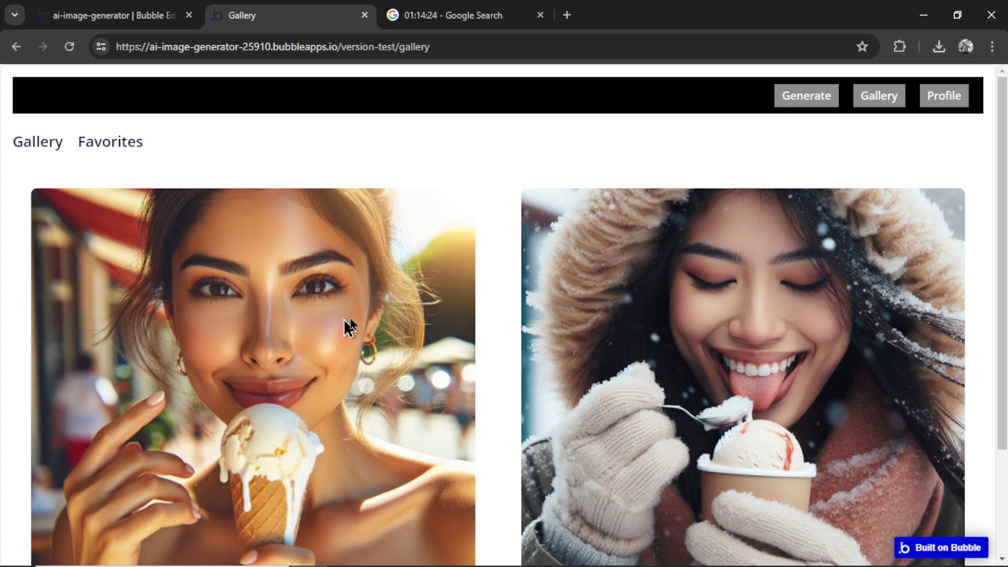
left_click(955, 97)
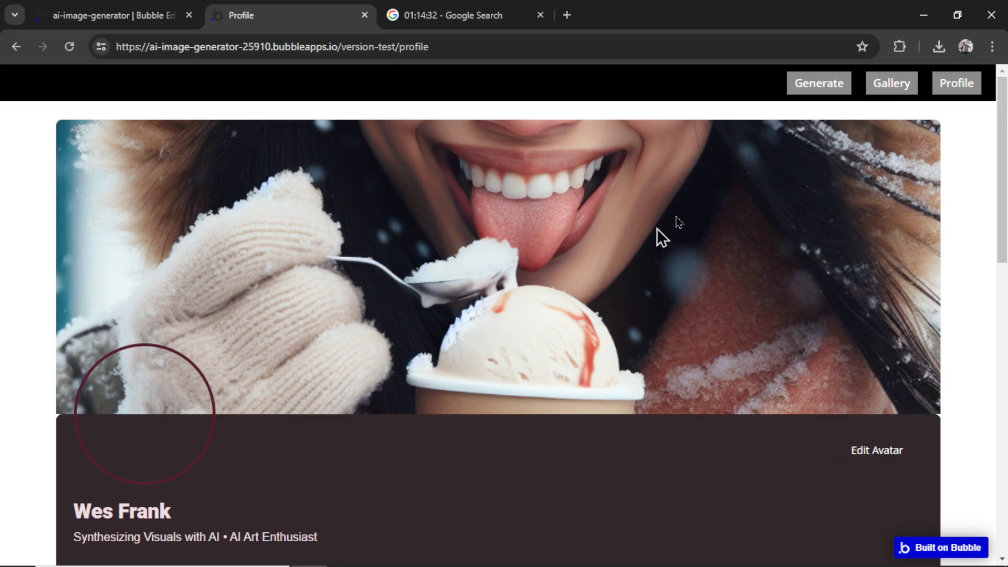
Upload the jpg photo of a seated man as the profile avatar
scroll(730, 232, "down", 3)
left_click(880, 258)
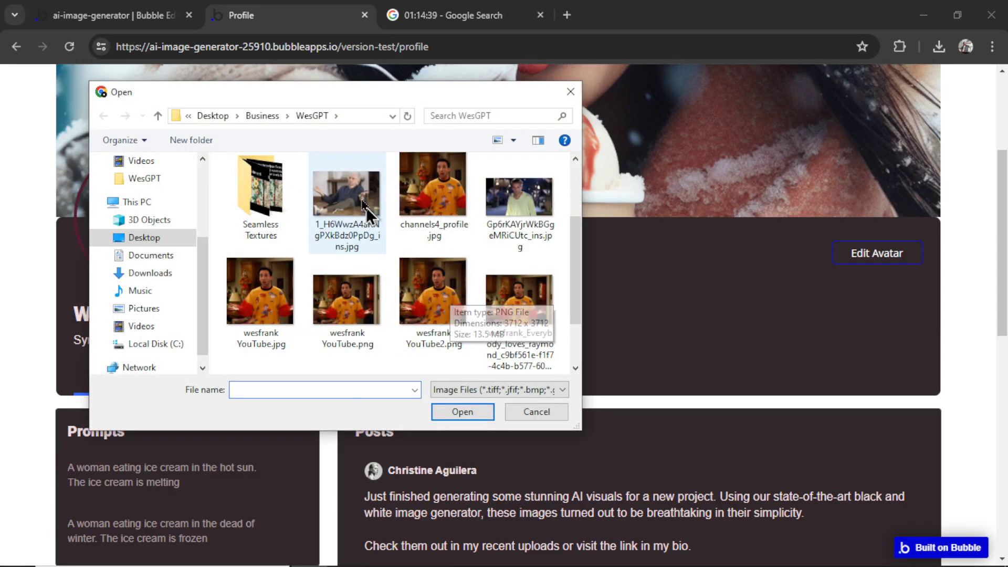
left_click(372, 206)
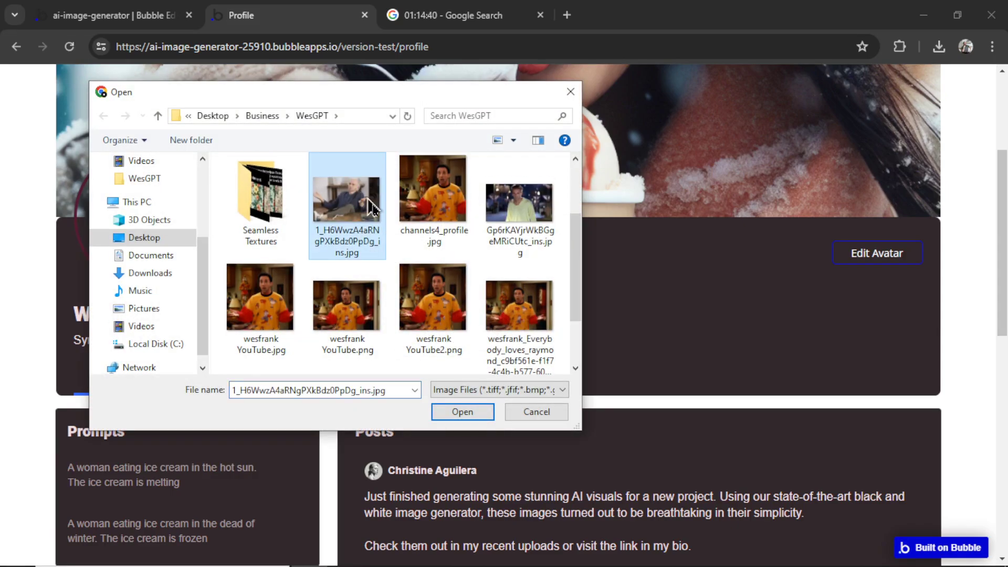
left_click(460, 412)
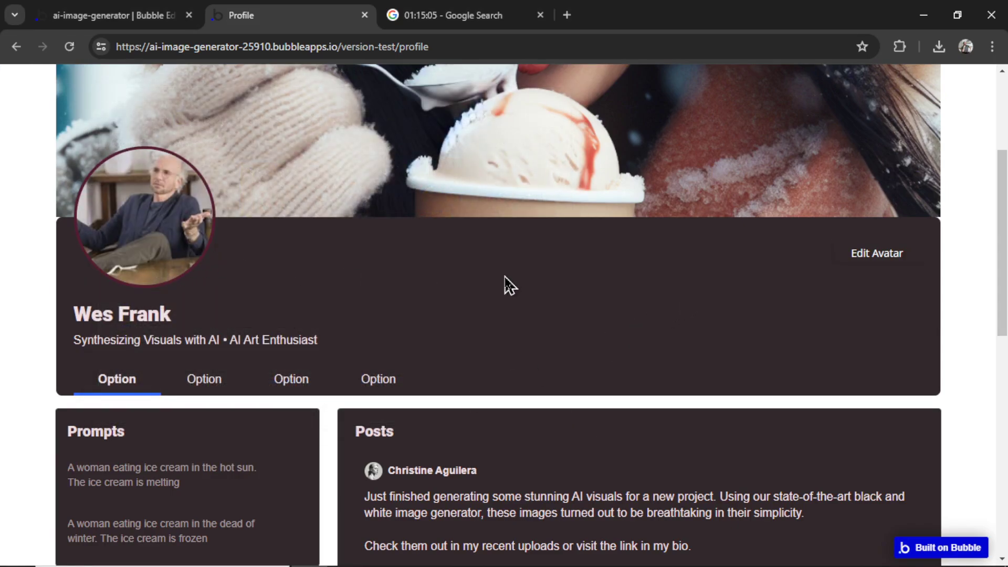
Scroll down the profile page and stop the running stopwatch
scroll(194, 158, "down", 5)
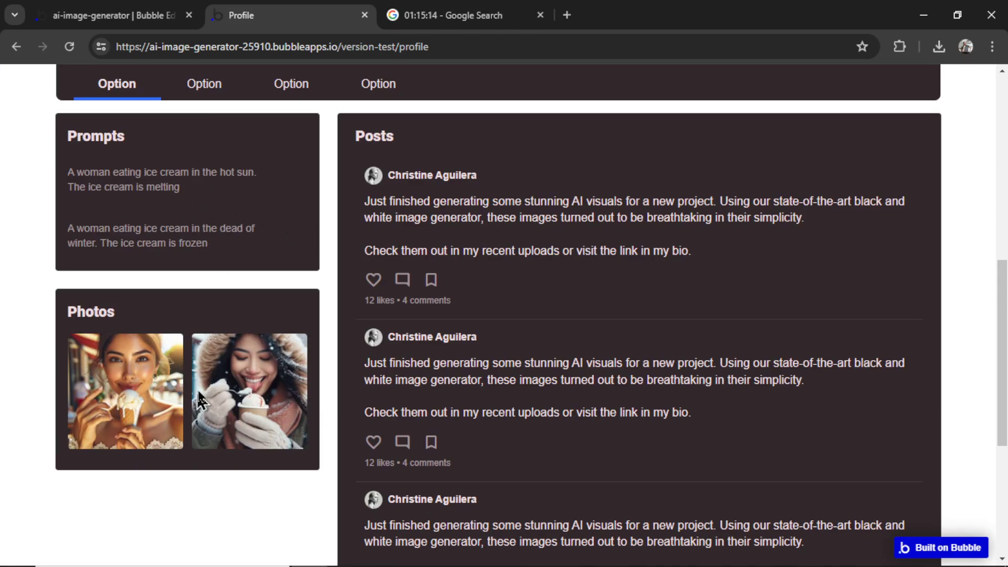
left_click_drag(357, 137, 727, 427)
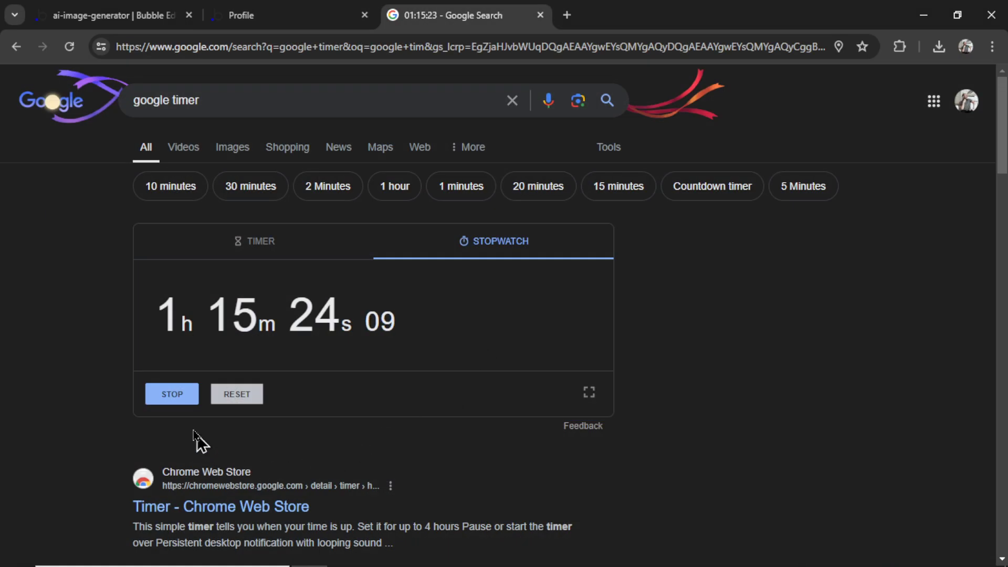
left_click(170, 399)
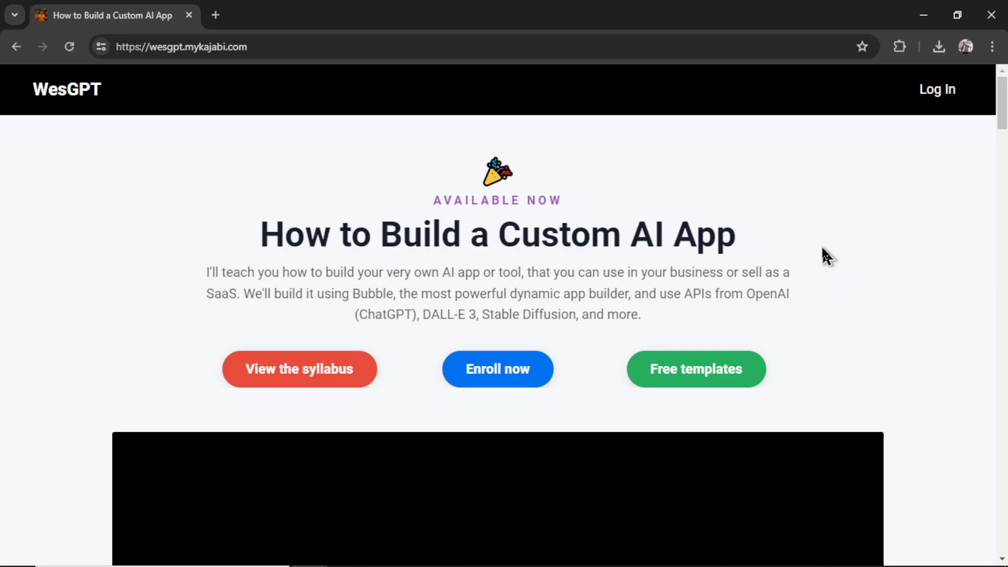
Expand 'Module 3: Adding AI Features' in the course syllabus to list its lessons
scroll(660, 297, "down", 15)
left_click(655, 404)
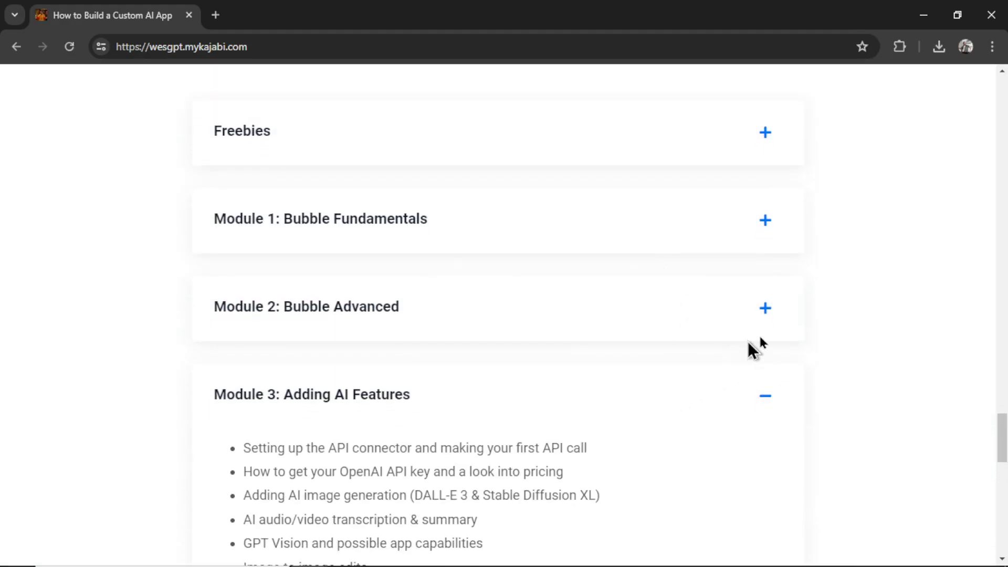
scroll(888, 302, "down", 3)
scroll(892, 311, "down", 3)
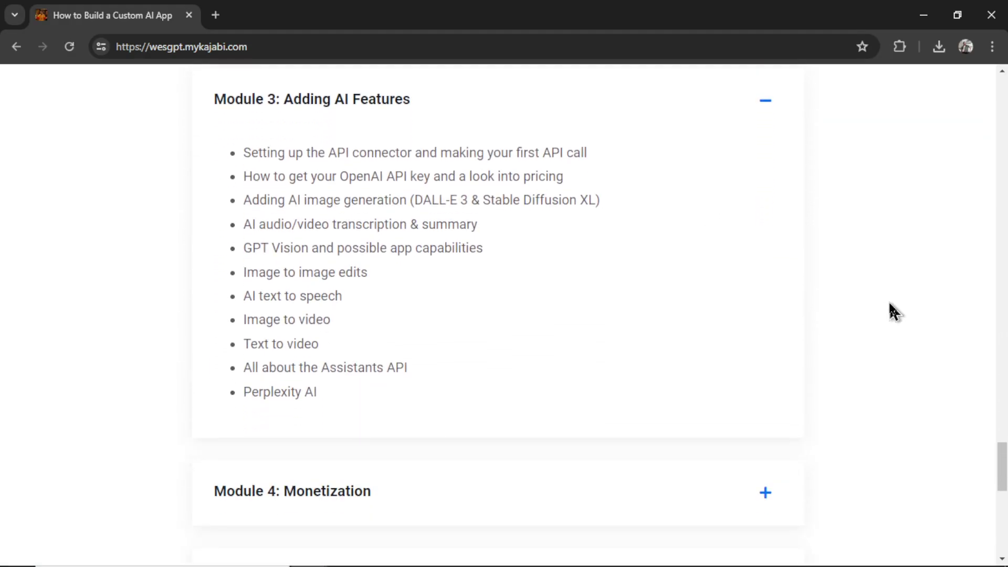
scroll(846, 313, "up", 1)
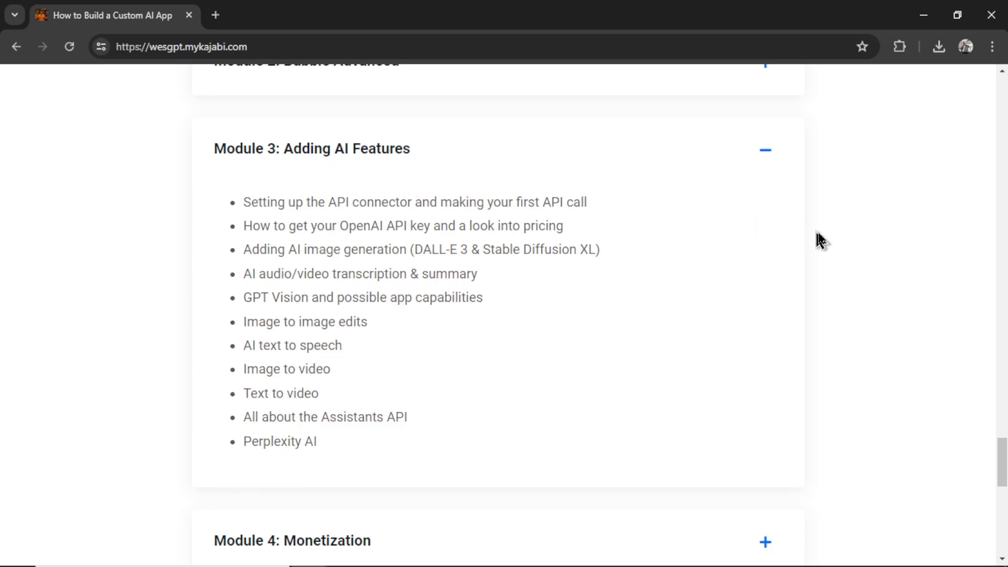